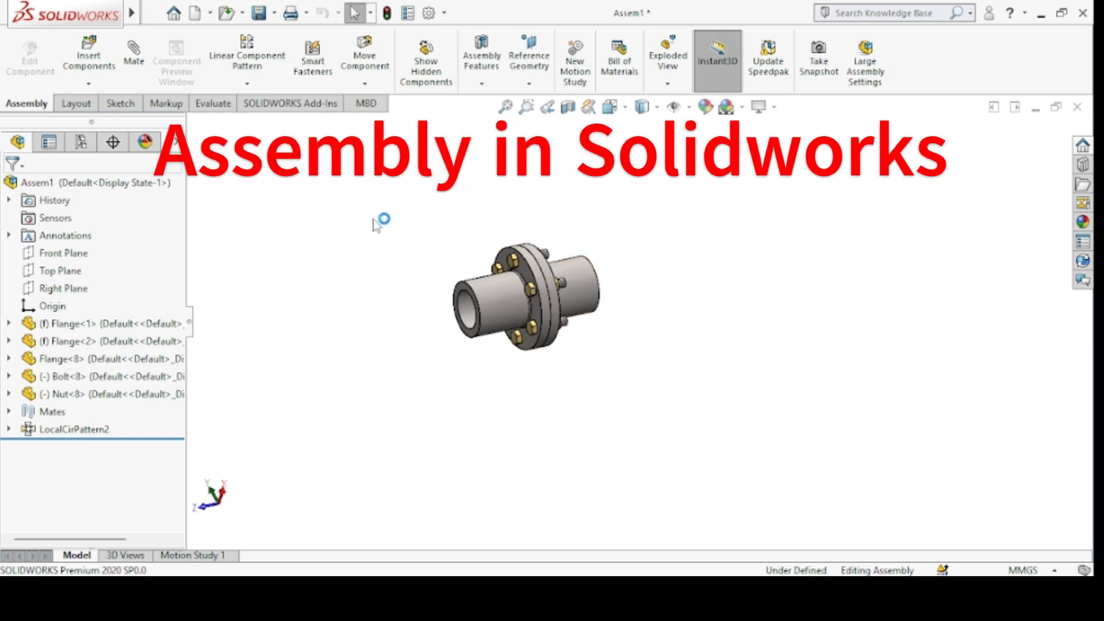
Examine the finished bolted flange assembly from both ends and from the side
{"action": "scroll", "coordinate": [488, 228], "scroll_direction": "down", "scroll_amount": 5}
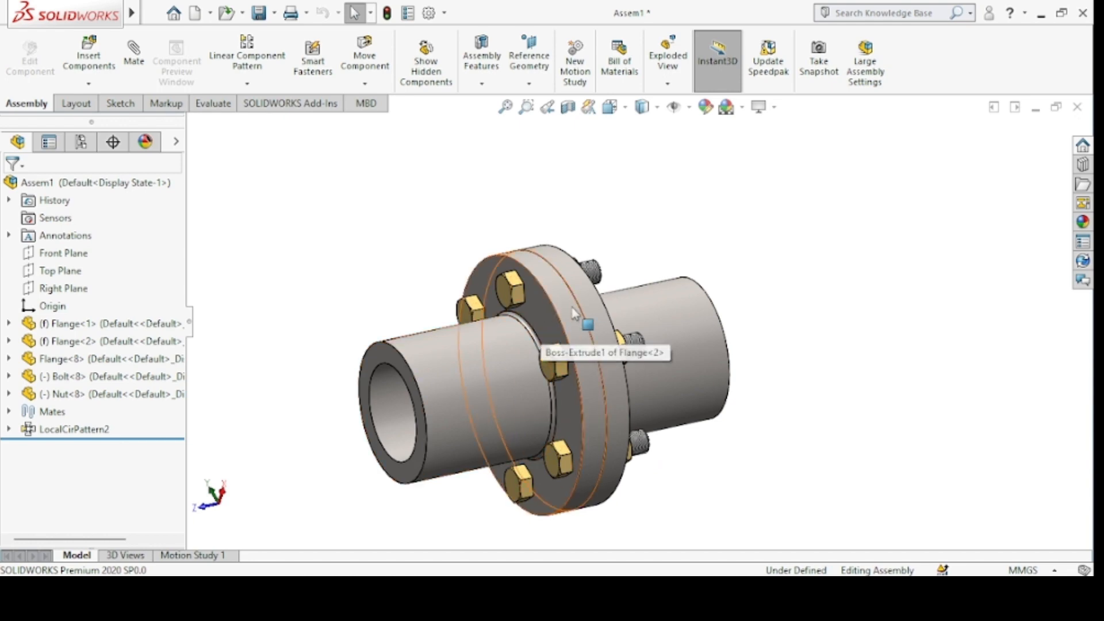
{"action": "middle_click_drag", "start_coordinate": [660, 266], "coordinate": [575, 282]}
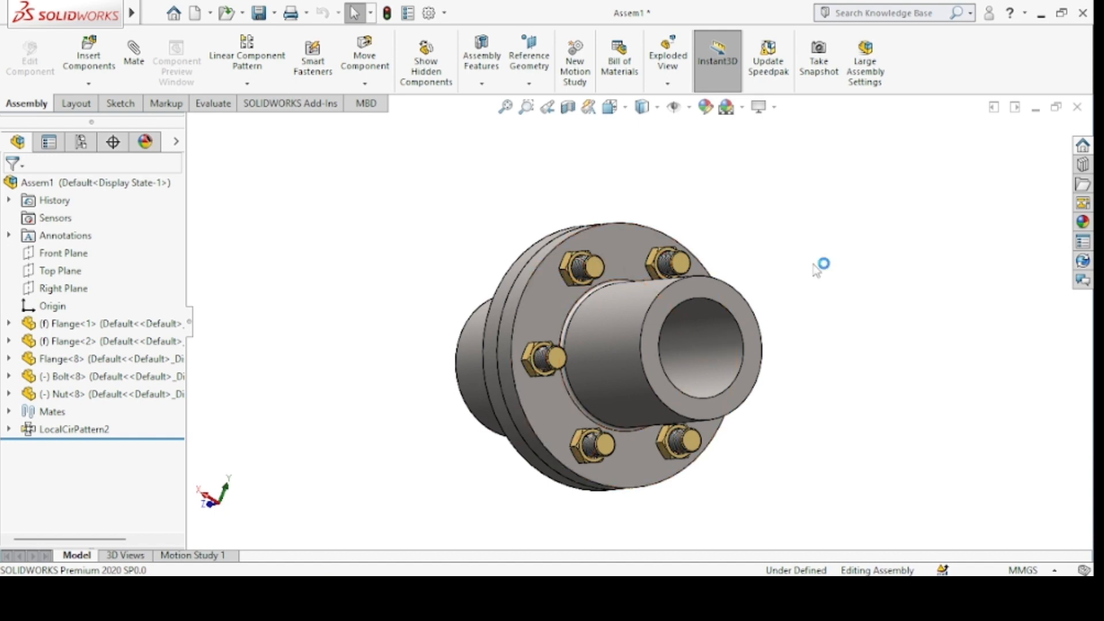
{"action": "middle_click_drag", "start_coordinate": [817, 268], "coordinate": [868, 267]}
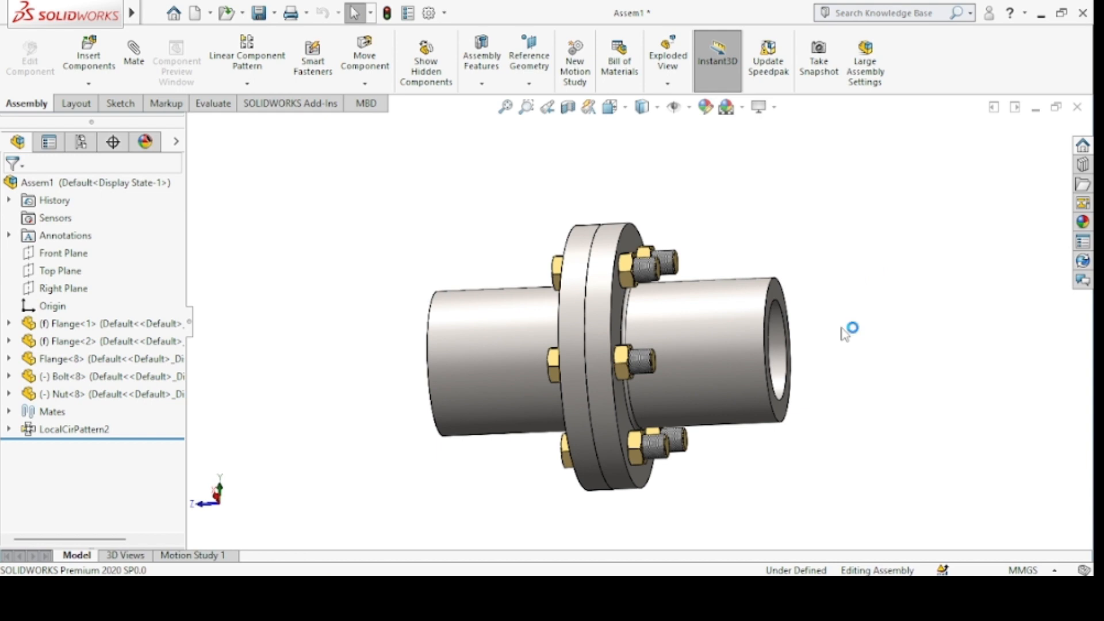
{"action": "mouse_move", "coordinate": [848, 343]}
{"action": "middle_mouse_down"}
{"action": "mouse_move", "coordinate": [792, 339]}
{"action": "mouse_move", "coordinate": [863, 345]}
{"action": "middle_mouse_up"}
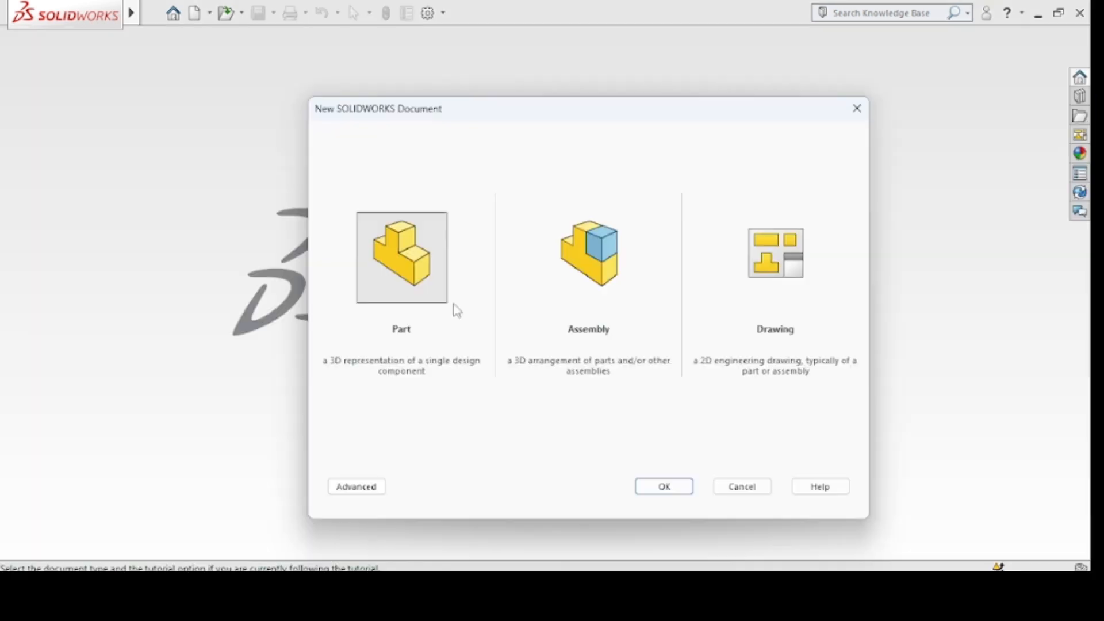
Create a new part document and view its Front Plane straight on
{"action": "left_click", "coordinate": [668, 487]}
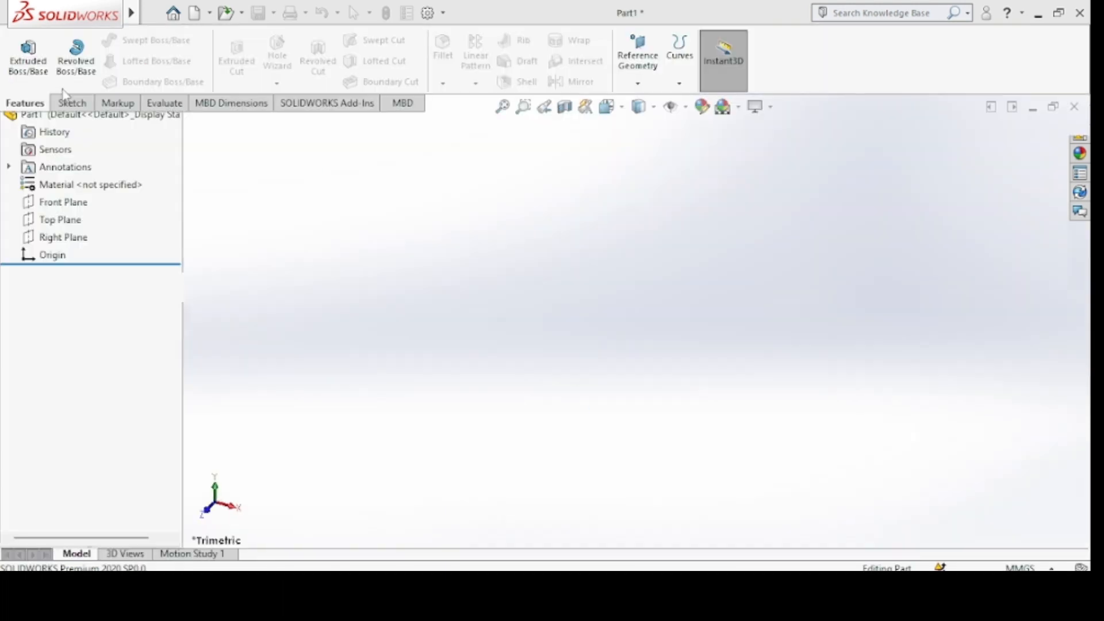
{"action": "left_click", "coordinate": [57, 271]}
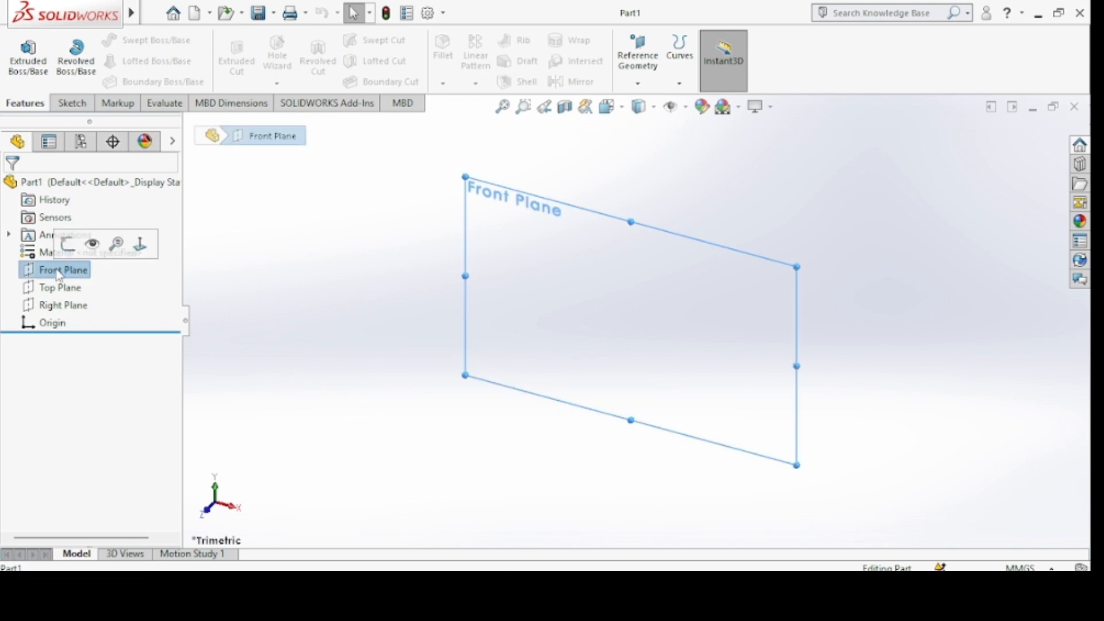
{"action": "left_click", "coordinate": [151, 244]}
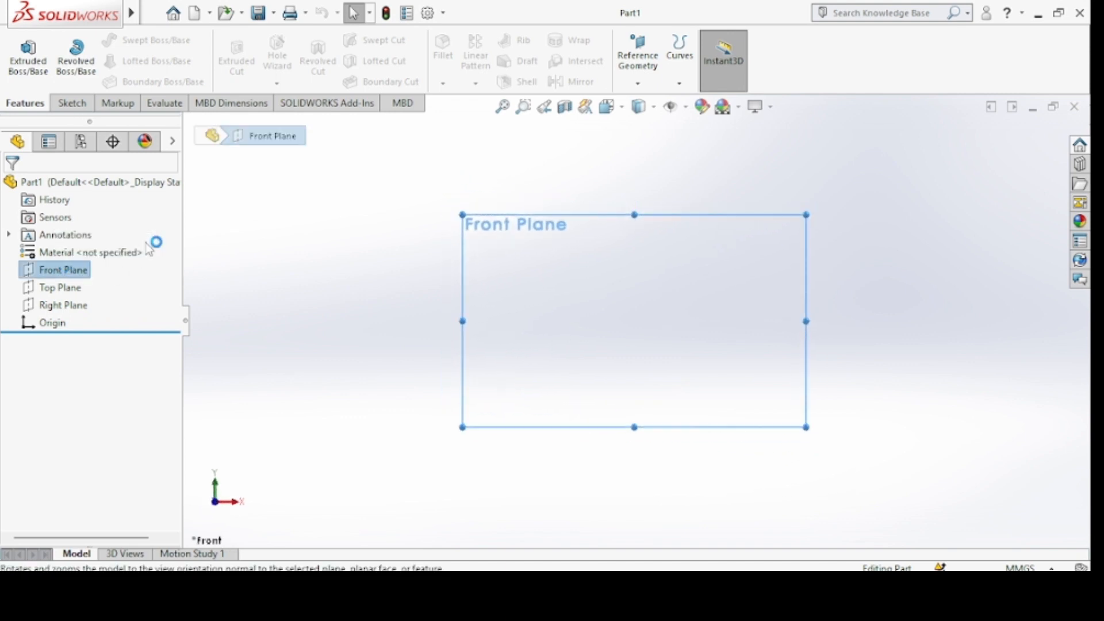
Sketch a circle centred on the origin on the Front Plane and set its diameter to 220 mm
{"action": "left_click", "coordinate": [72, 103]}
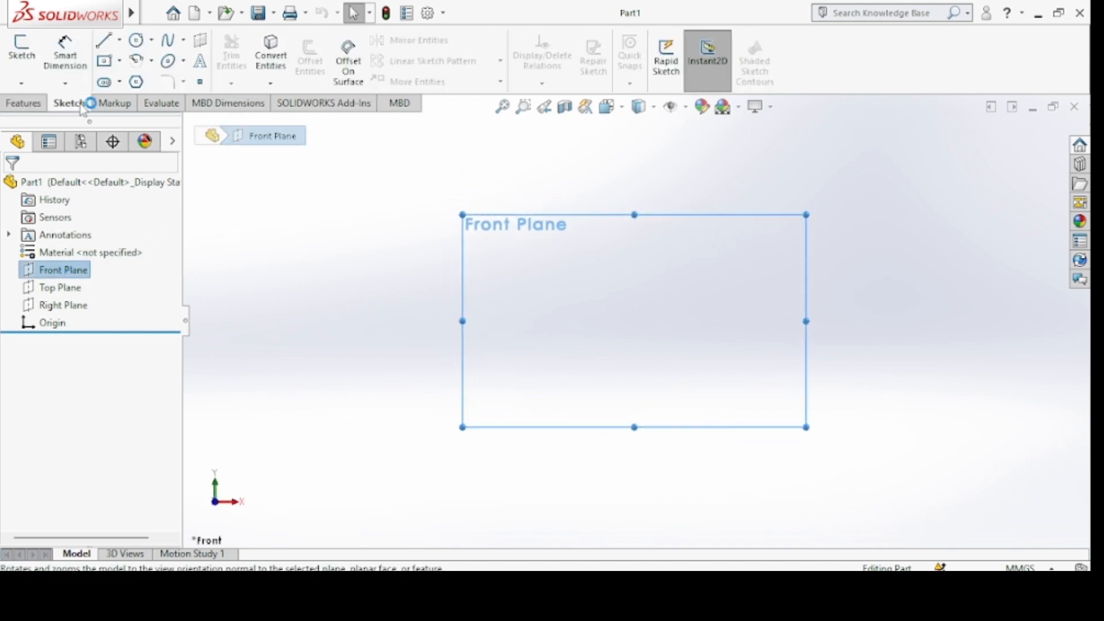
{"action": "left_click", "coordinate": [136, 40]}
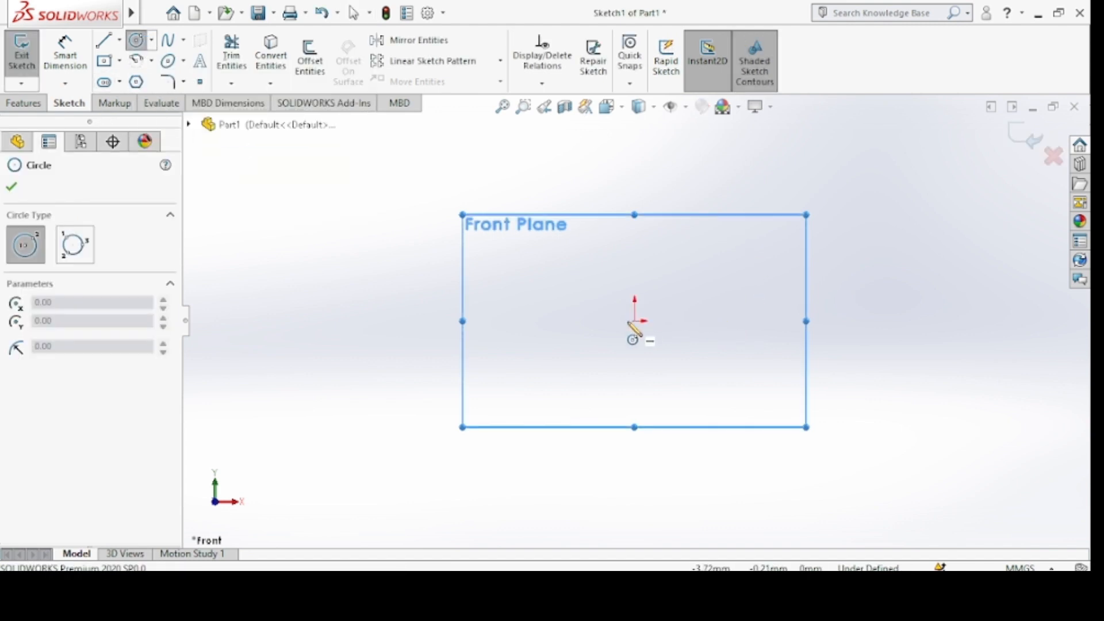
{"action": "mouse_move", "coordinate": [634, 321]}
{"action": "left_mouse_down"}
{"action": "mouse_move", "coordinate": [748, 356]}
{"action": "mouse_move", "coordinate": [765, 351]}
{"action": "mouse_move", "coordinate": [763, 338]}
{"action": "left_mouse_up"}
{"action": "right_click_drag", "start_coordinate": [764, 340], "coordinate": [773, 278]}
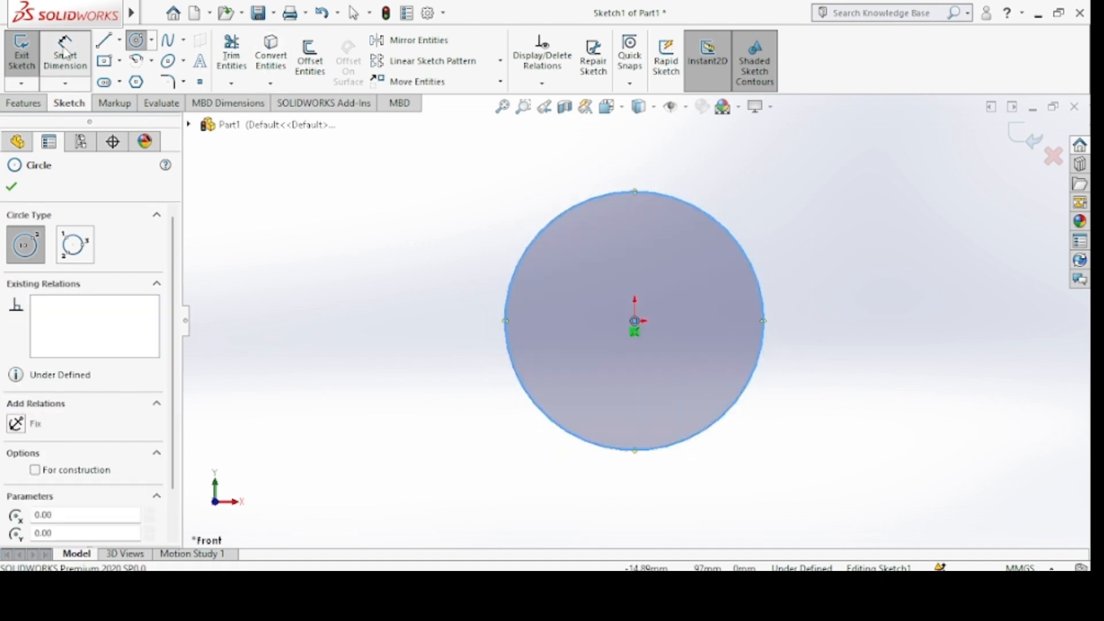
{"action": "left_click", "coordinate": [760, 280]}
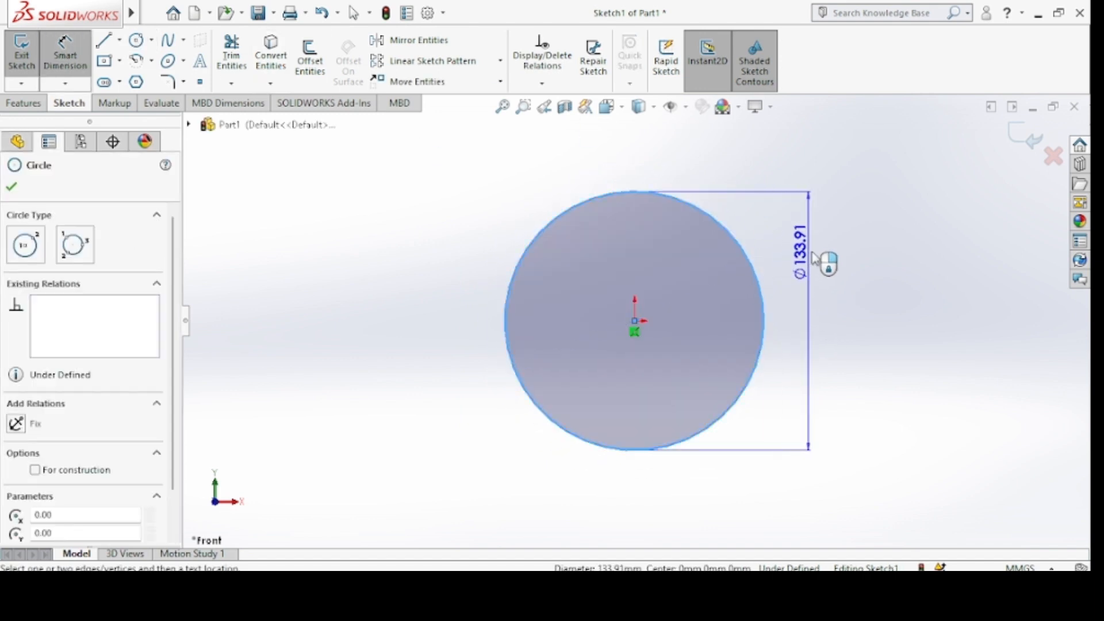
{"action": "left_click", "coordinate": [828, 247]}
{"action": "type", "text": "220"}
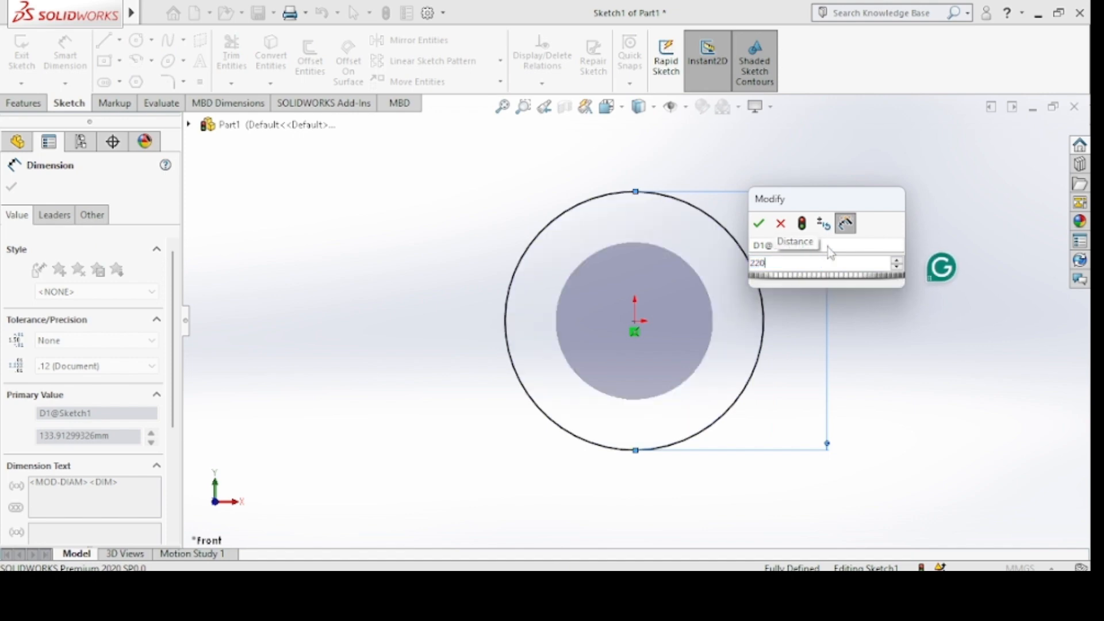
{"action": "key", "text": "Return"}
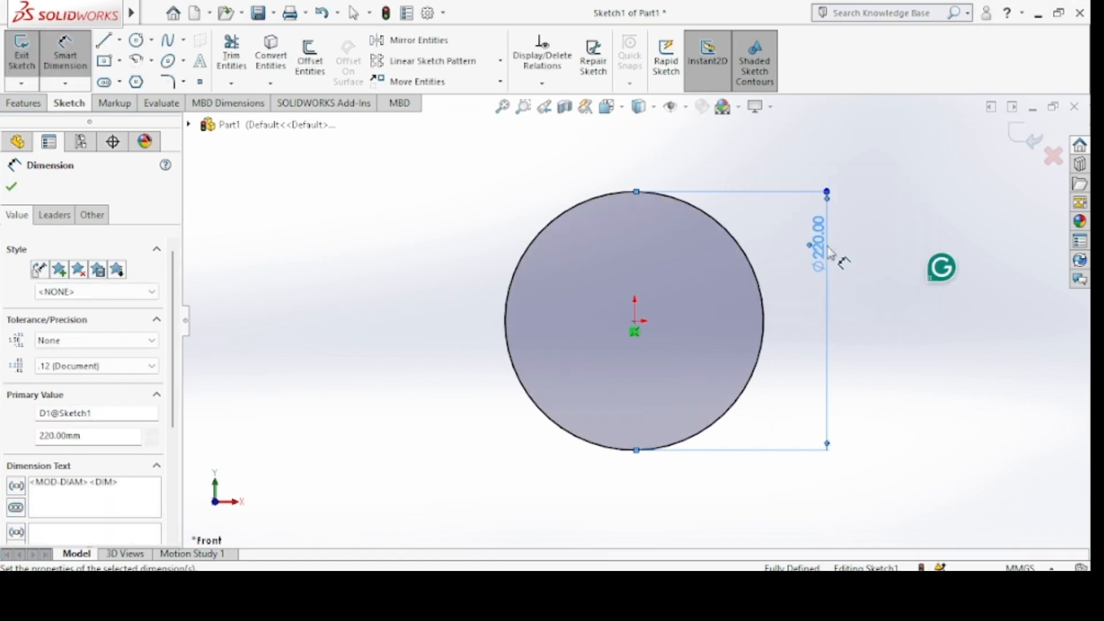
Extrude the circle as a blind boss 22 mm deep to form the flange disc
{"action": "left_click", "coordinate": [28, 105]}
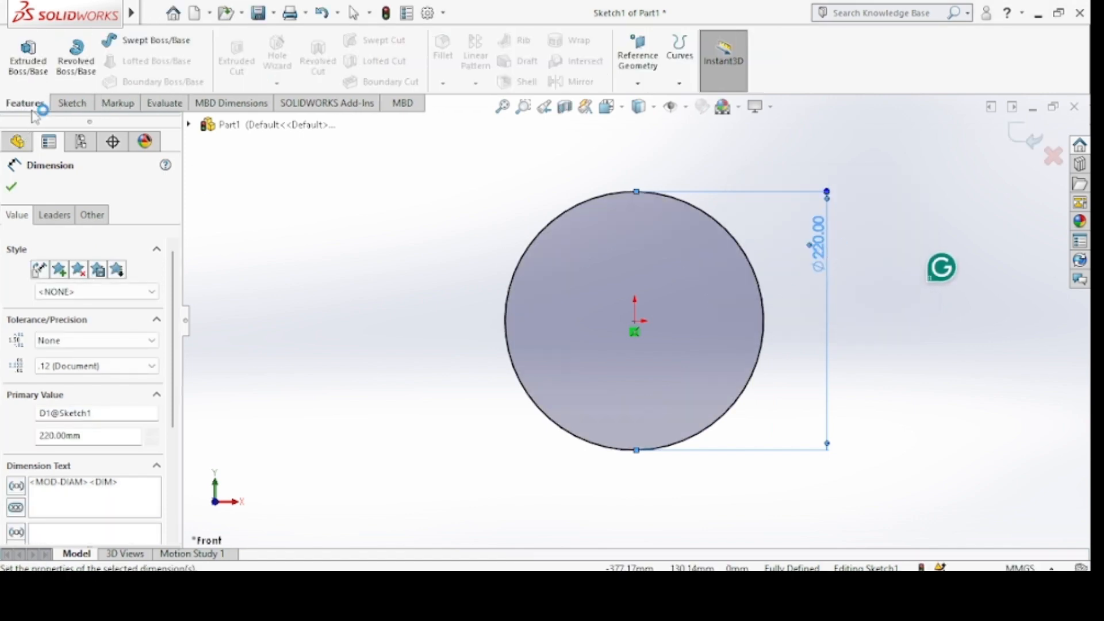
{"action": "left_click", "coordinate": [28, 65]}
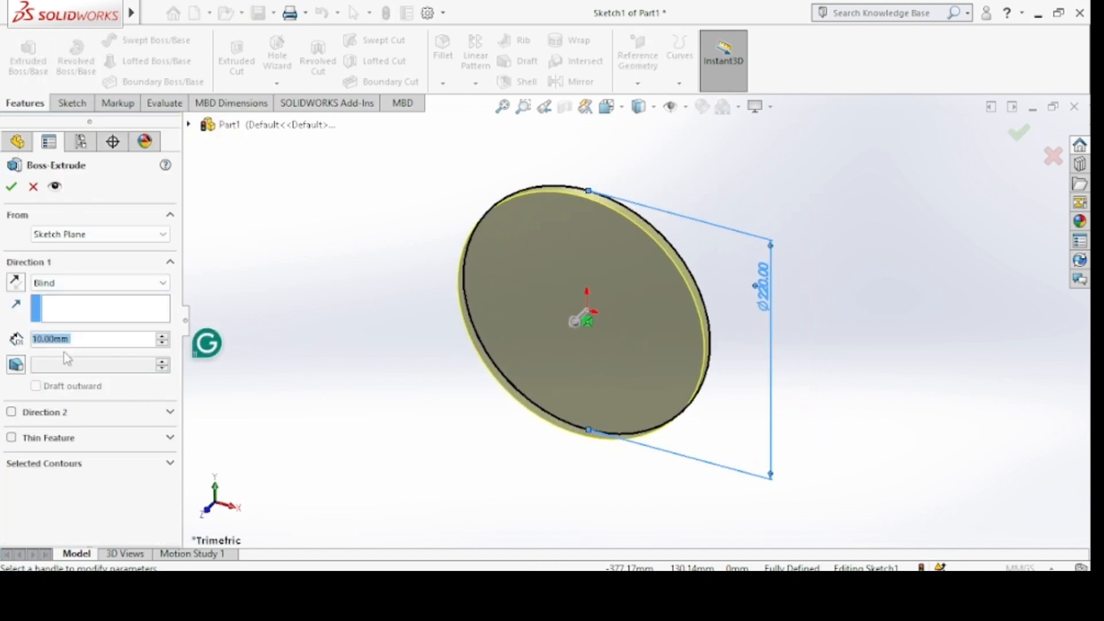
{"action": "type", "text": "22"}
{"action": "key", "text": "Return"}
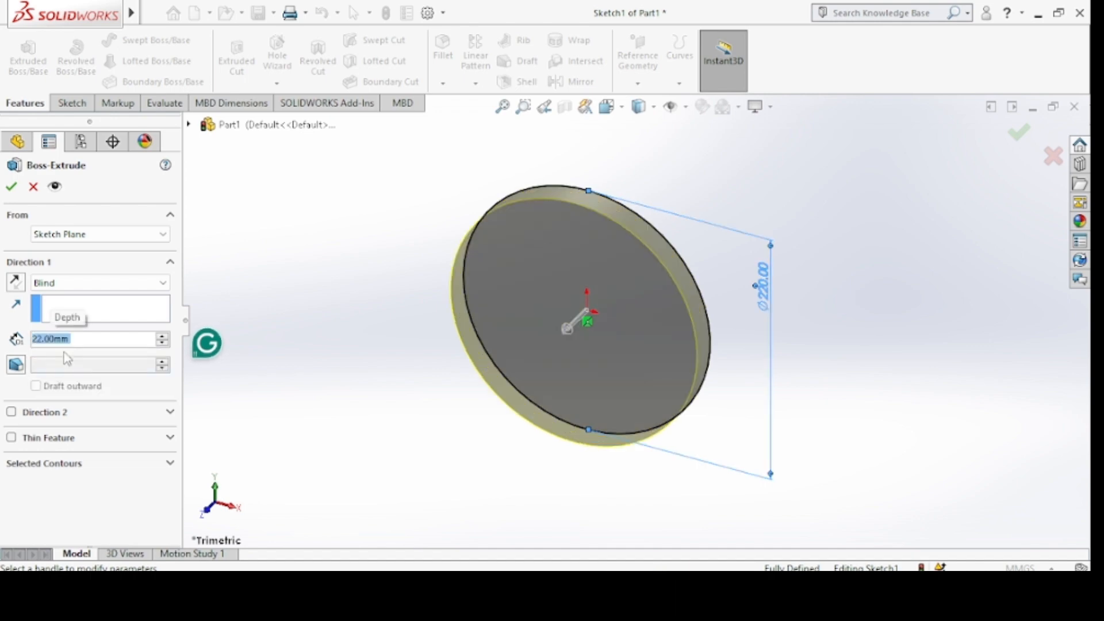
{"action": "left_click", "coordinate": [11, 187]}
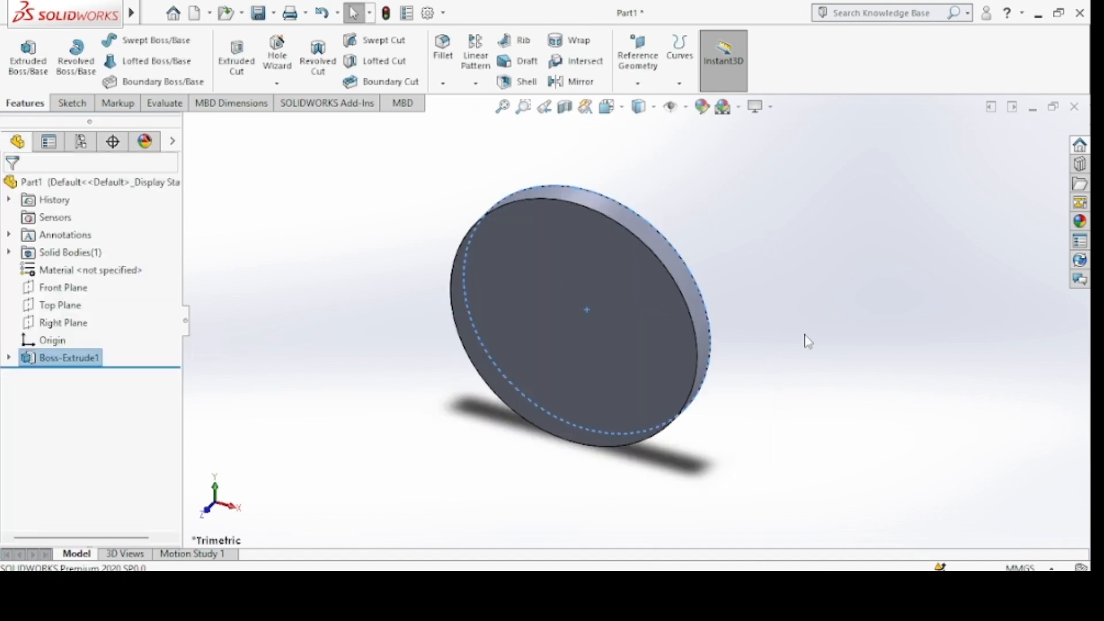
Sketch a circle about 123 mm in diameter, centred on the origin, on the flange disc's front face
{"action": "middle_click_drag", "start_coordinate": [803, 340], "coordinate": [804, 312]}
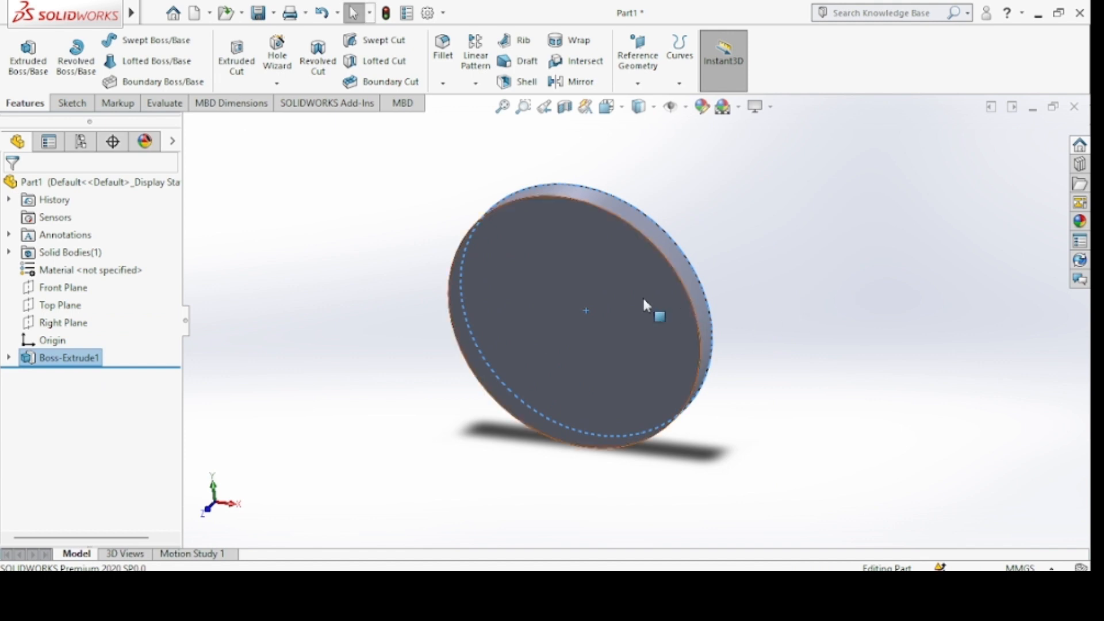
{"action": "left_click", "coordinate": [578, 277]}
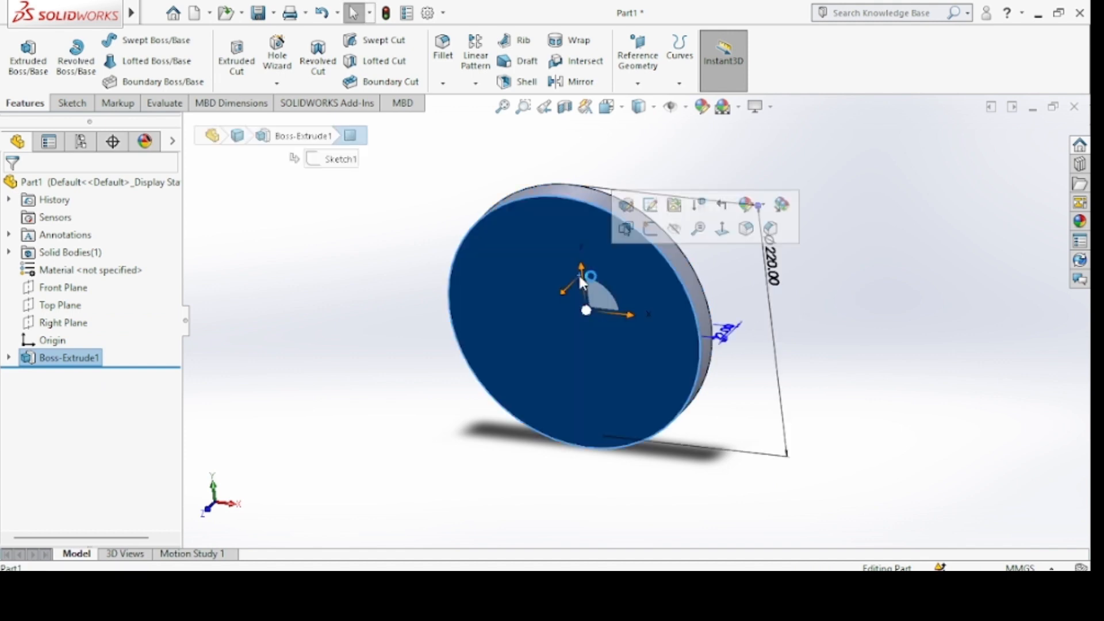
{"action": "left_click", "coordinate": [721, 230]}
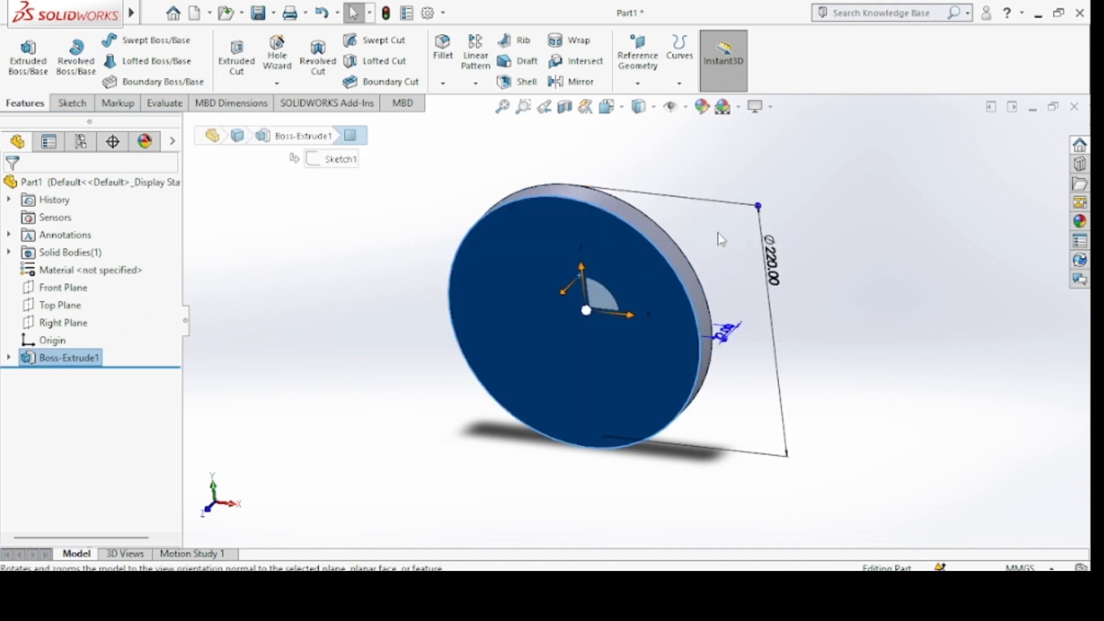
{"action": "left_click", "coordinate": [84, 105]}
{"action": "left_click", "coordinate": [140, 44]}
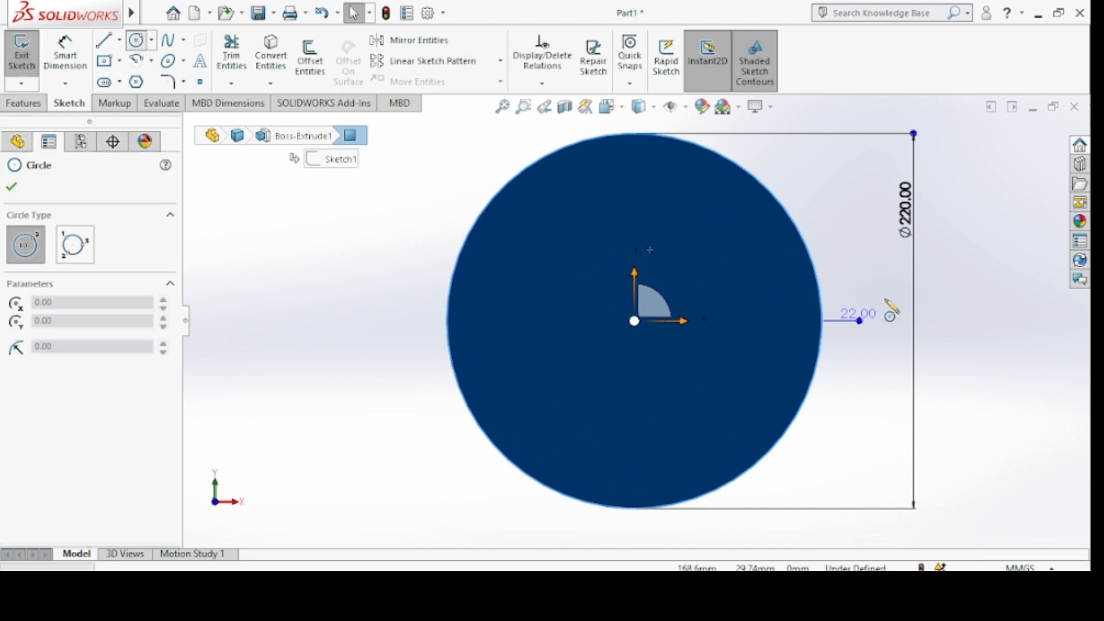
{"action": "left_click", "coordinate": [634, 320]}
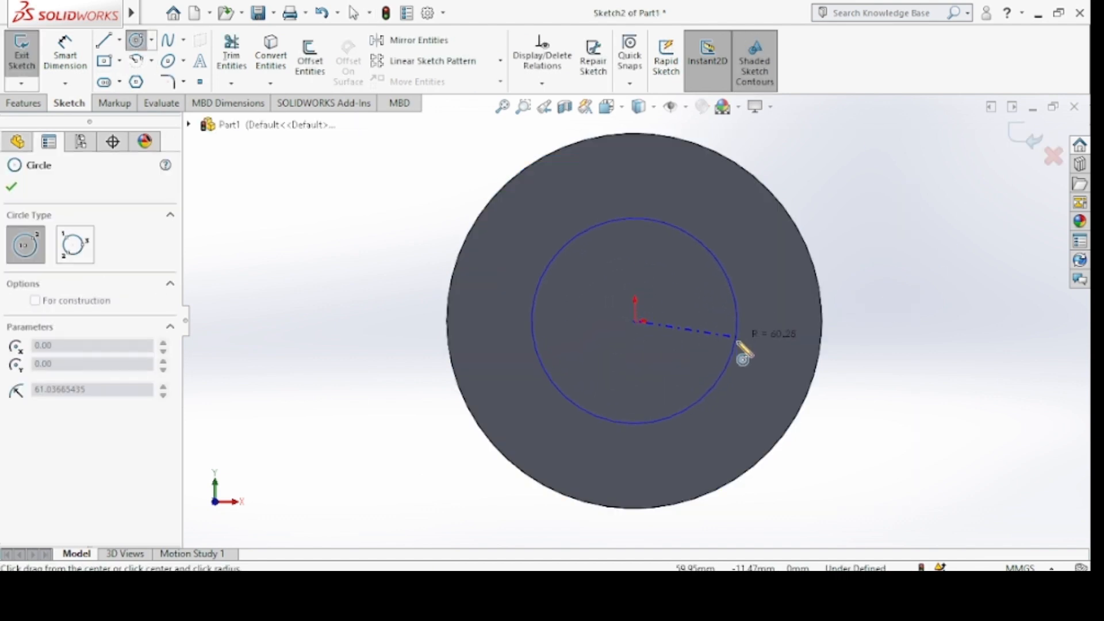
{"action": "left_click", "coordinate": [738, 348]}
Dimension the circle on the disc's front face to a diameter of 120 mm
{"action": "left_click", "coordinate": [65, 53]}
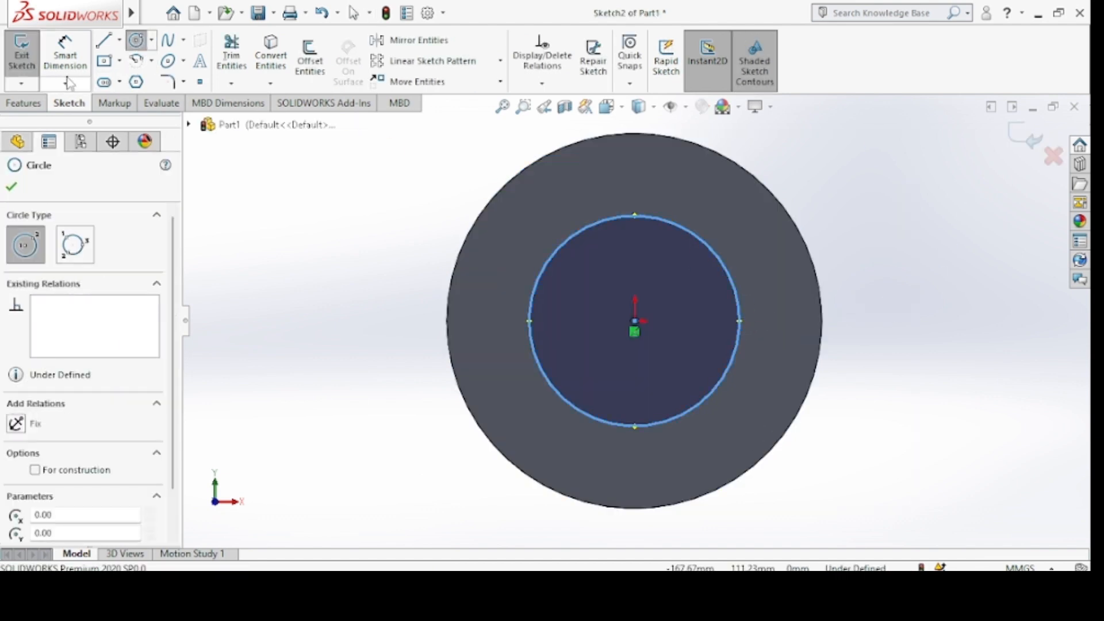
{"action": "left_click", "coordinate": [709, 240]}
{"action": "left_click", "coordinate": [806, 200]}
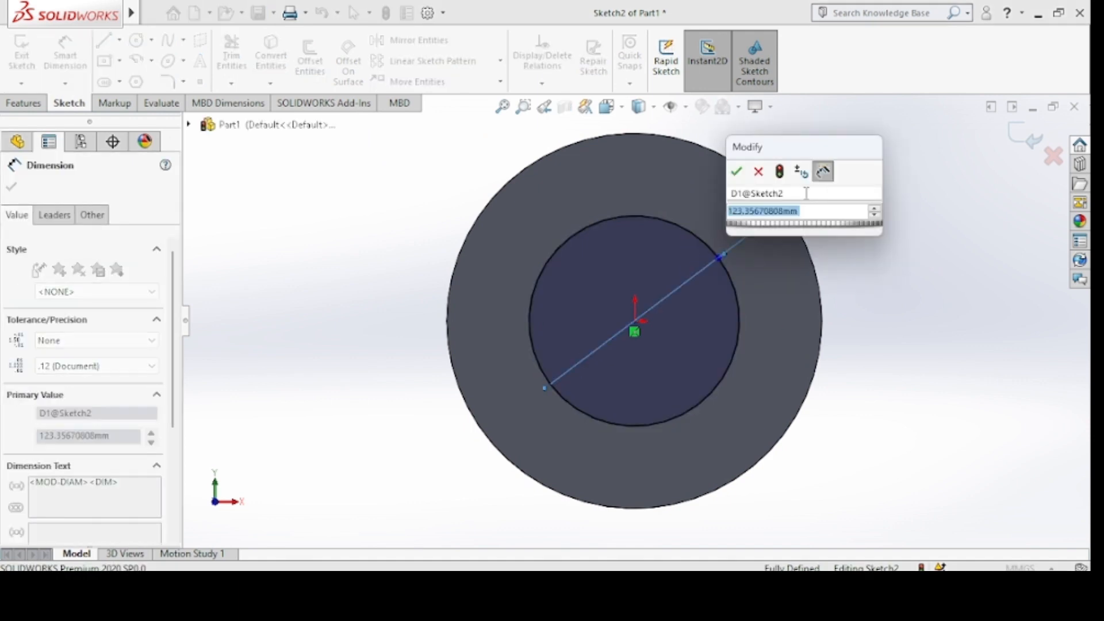
{"action": "type", "text": "1"}
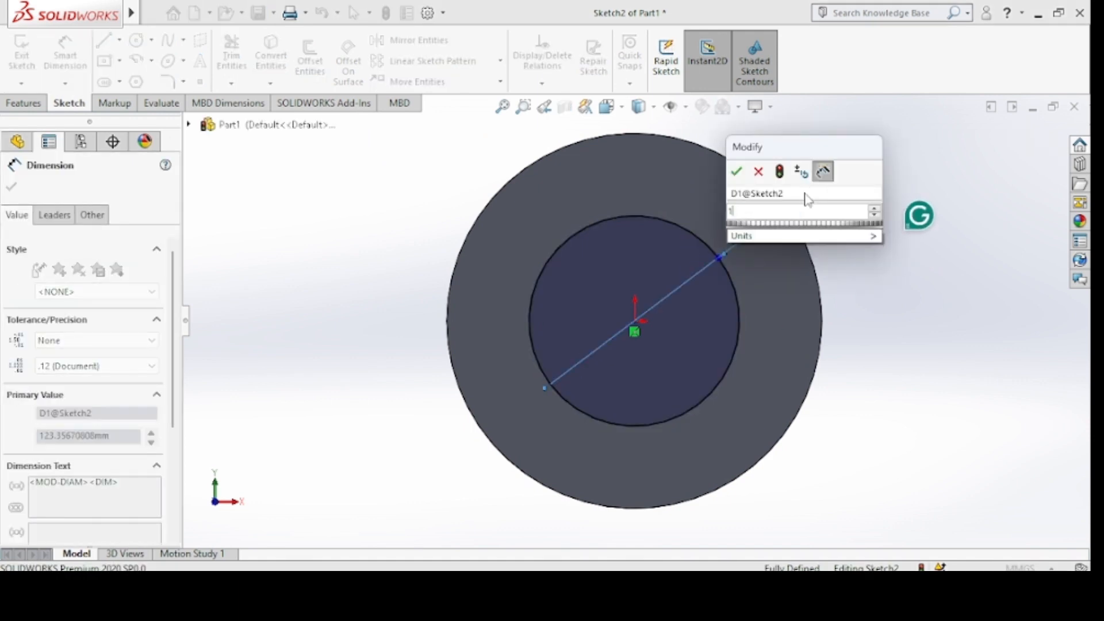
{"action": "type", "text": "20"}
{"action": "key", "text": "Return"}
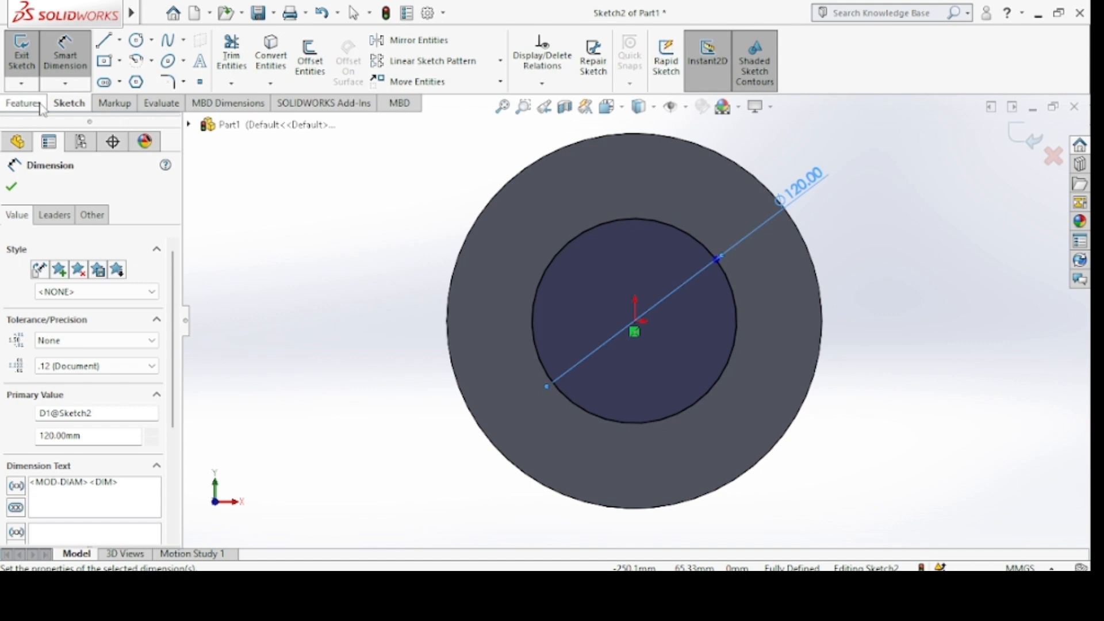
Extrude the inner circle 120 mm outward from the disc as a blind boss merged with it
{"action": "left_click", "coordinate": [43, 108]}
{"action": "left_click", "coordinate": [28, 55]}
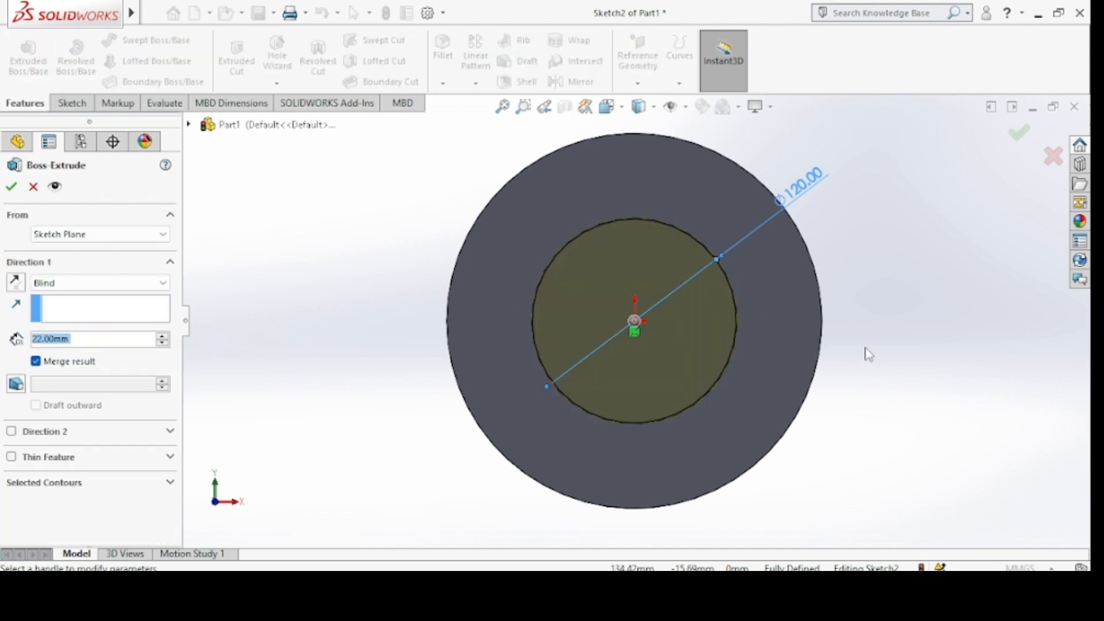
{"action": "middle_click_drag", "start_coordinate": [843, 344], "coordinate": [748, 364]}
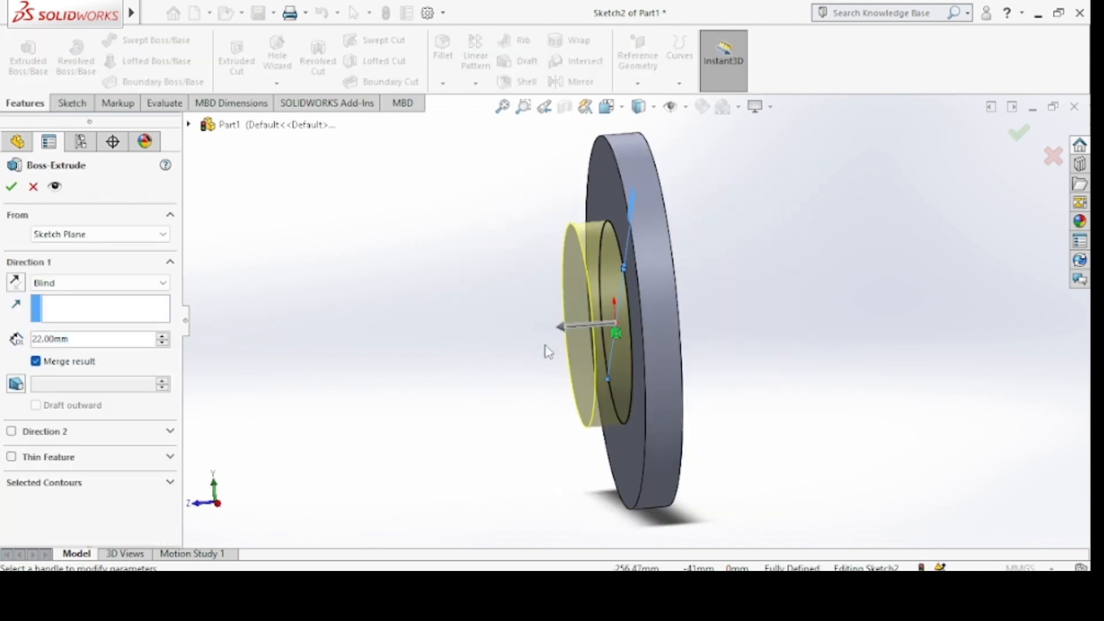
{"action": "left_click", "coordinate": [49, 341]}
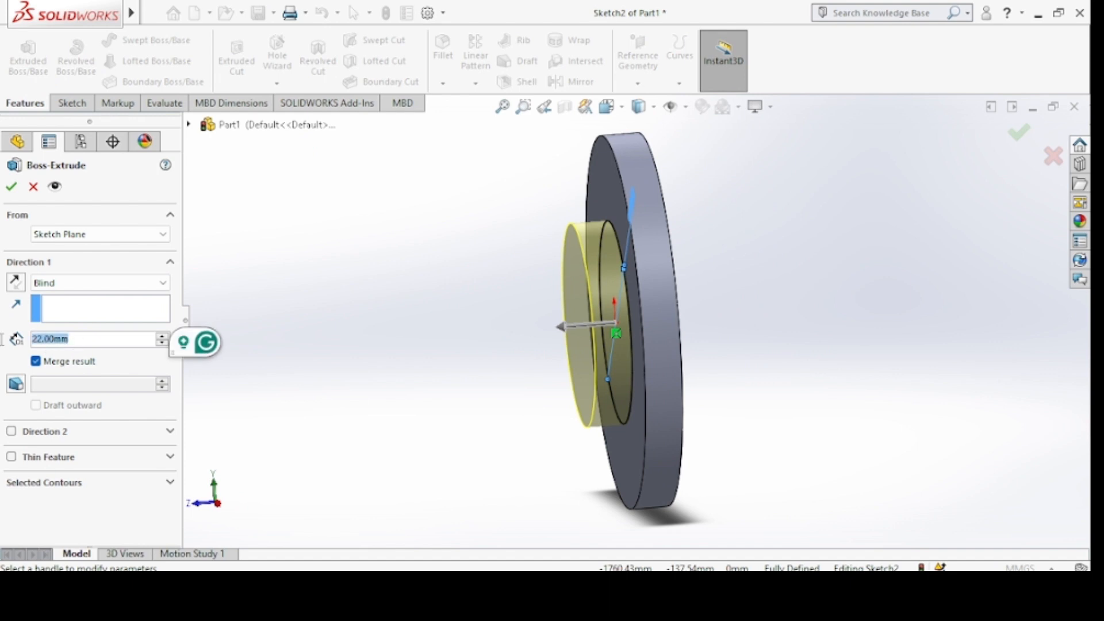
{"action": "type", "text": "120"}
{"action": "key", "text": "Return"}
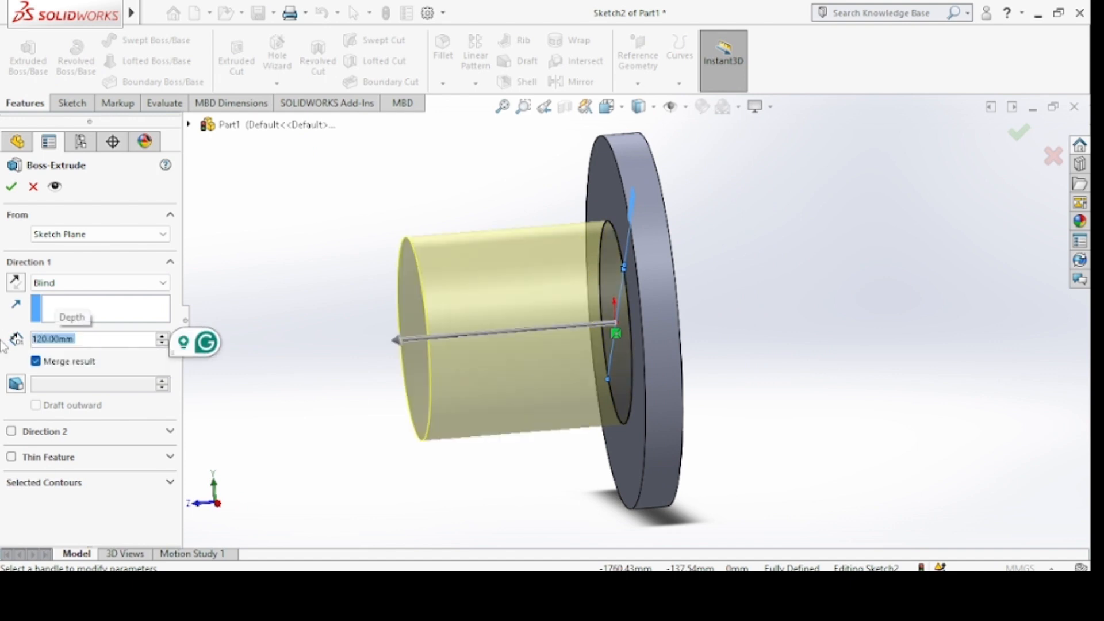
{"action": "left_click", "coordinate": [12, 187]}
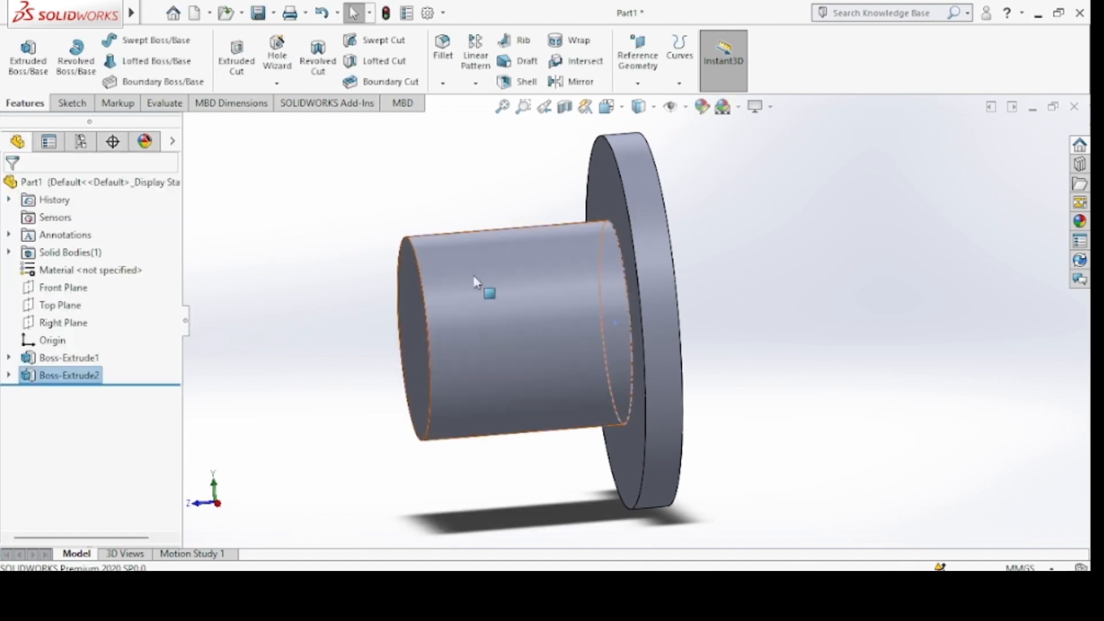
Sketch a circle centred on the origin on the hub's end face, about two-thirds of the hub's diameter
{"action": "middle_click_drag", "start_coordinate": [755, 301], "coordinate": [667, 301]}
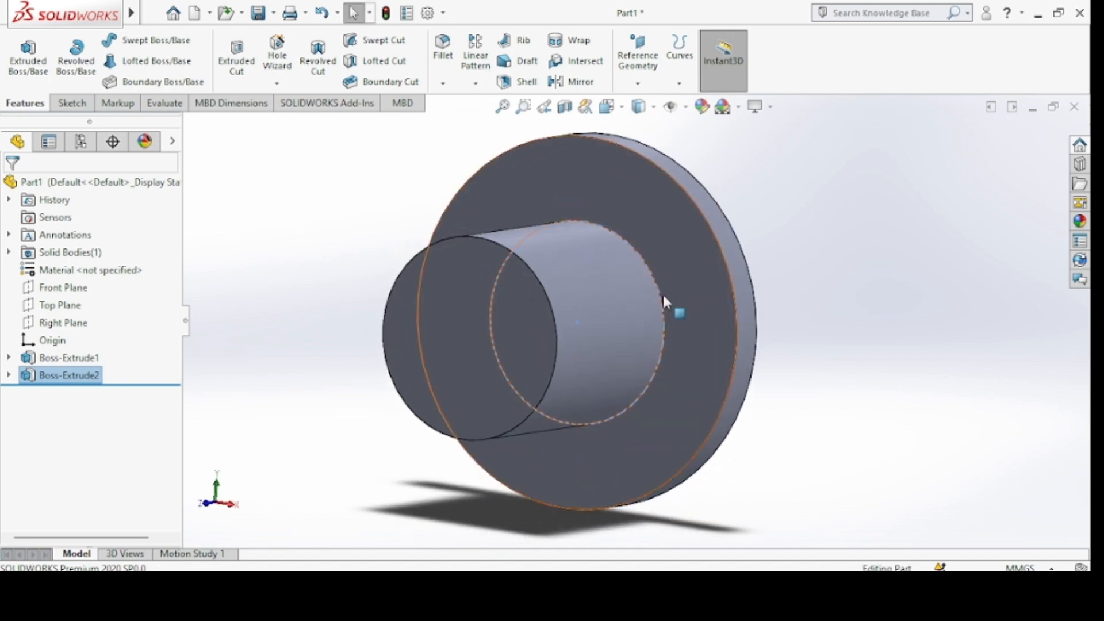
{"action": "left_click", "coordinate": [451, 307]}
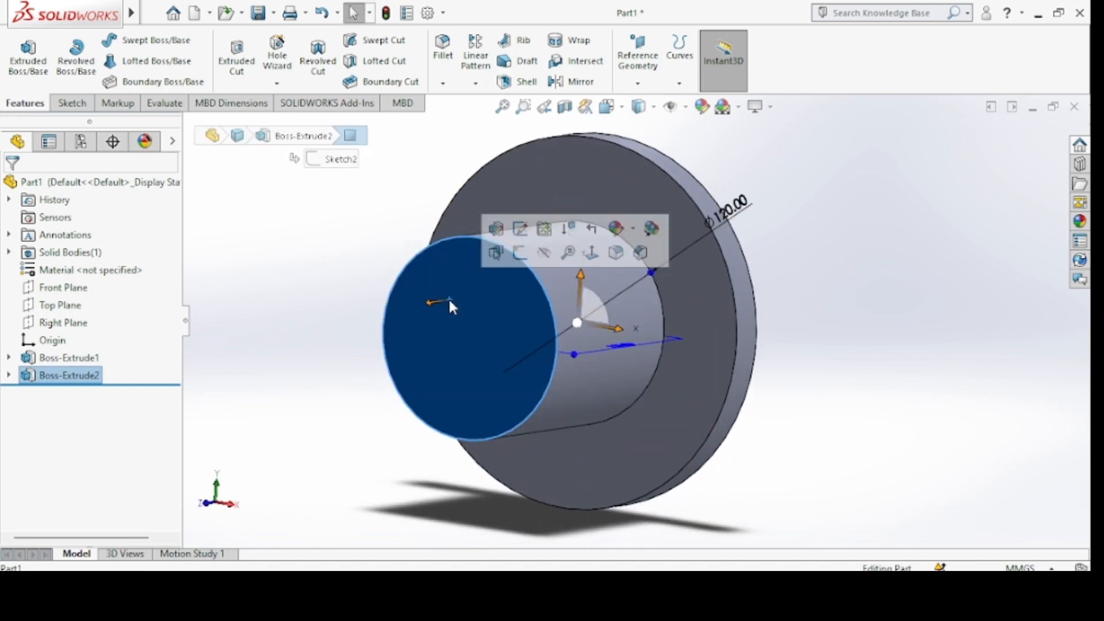
{"action": "left_click", "coordinate": [592, 253]}
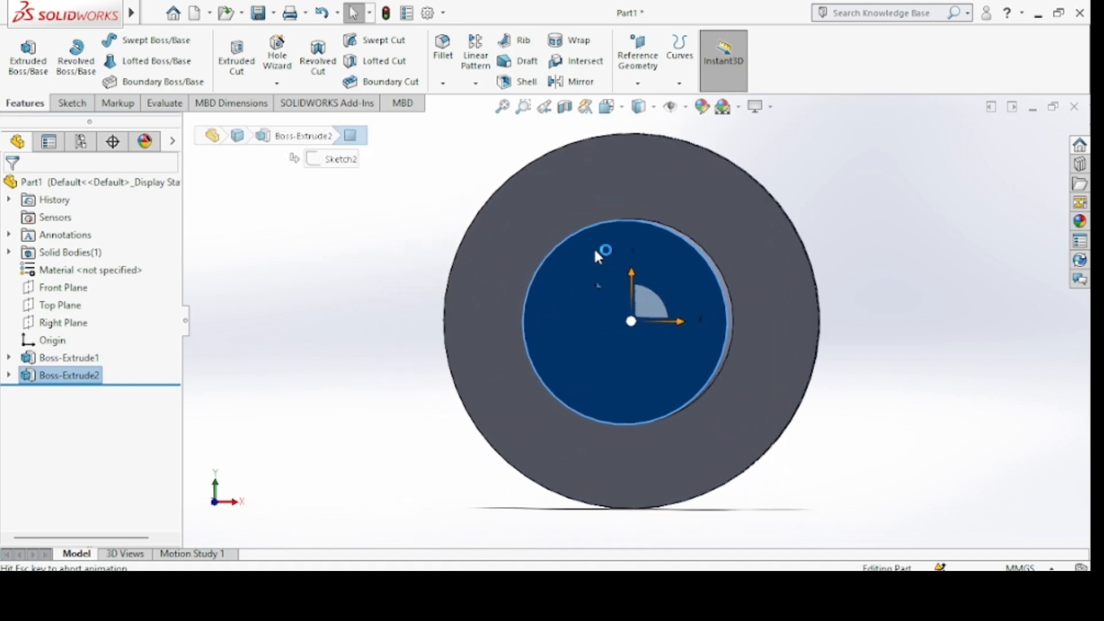
{"action": "left_click", "coordinate": [73, 103]}
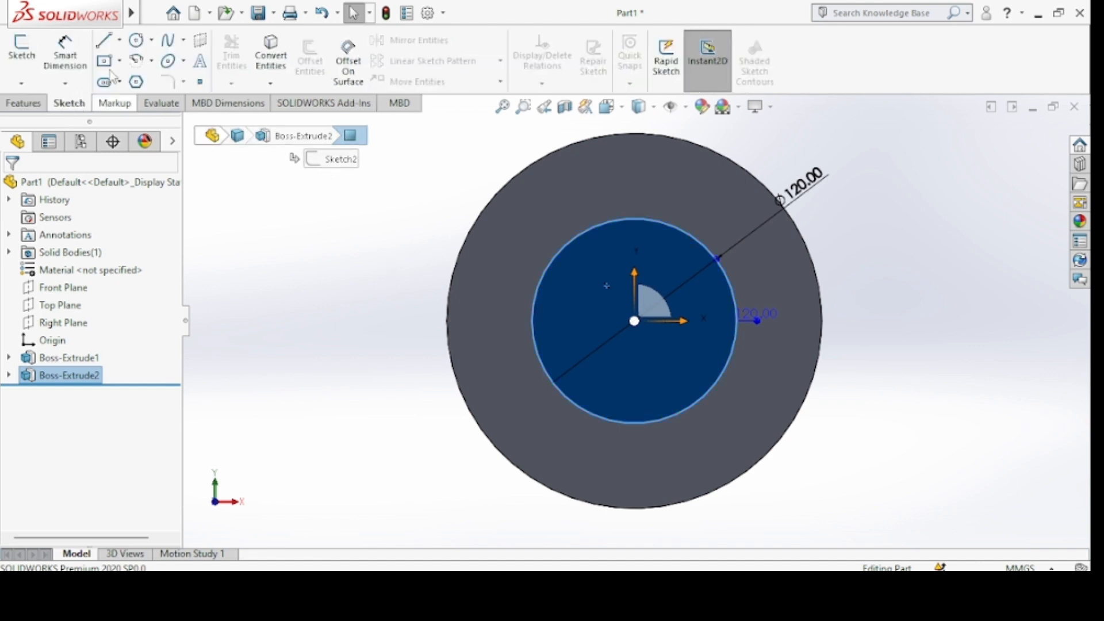
{"action": "left_click", "coordinate": [136, 41]}
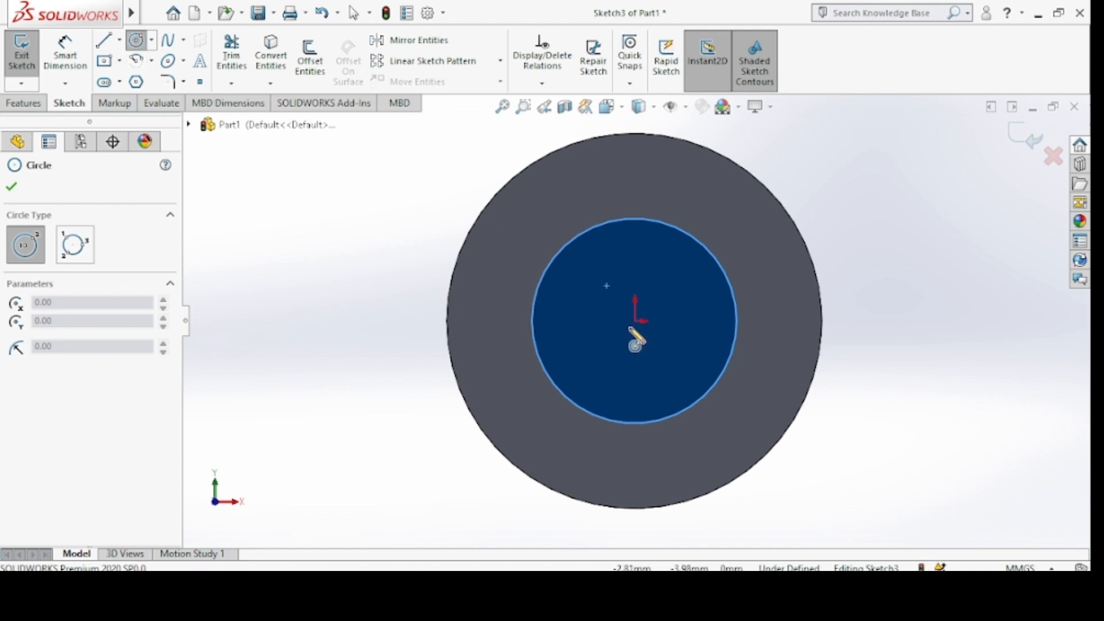
{"action": "left_click", "coordinate": [635, 320]}
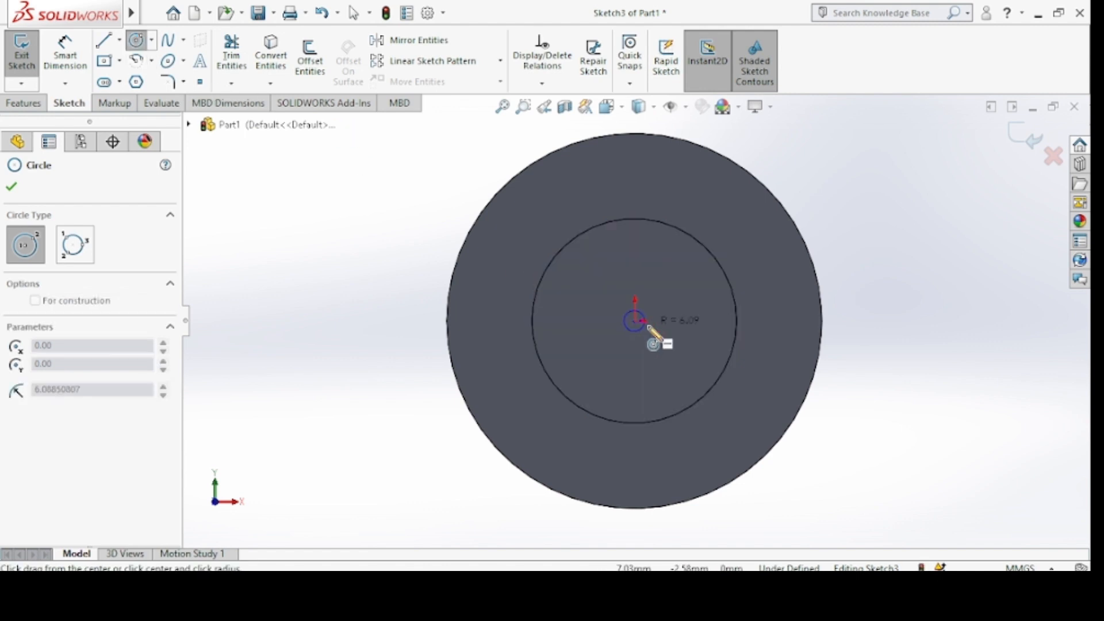
{"action": "left_click", "coordinate": [695, 361]}
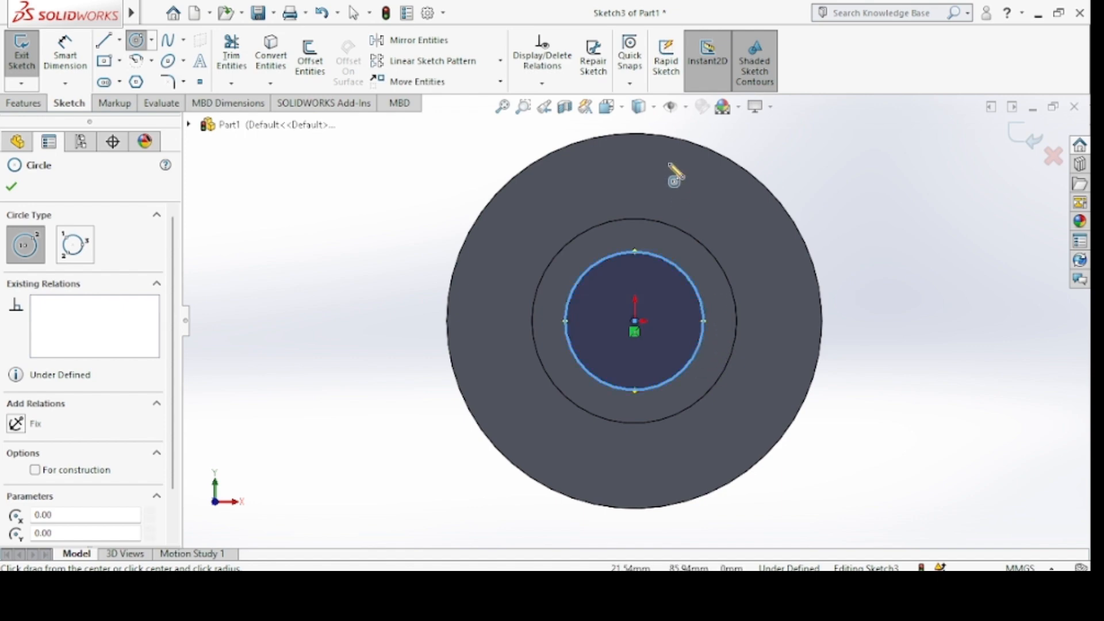
Cut the circle with Through All - Both to bore the hub and the flange disc
{"action": "left_click", "coordinate": [36, 106]}
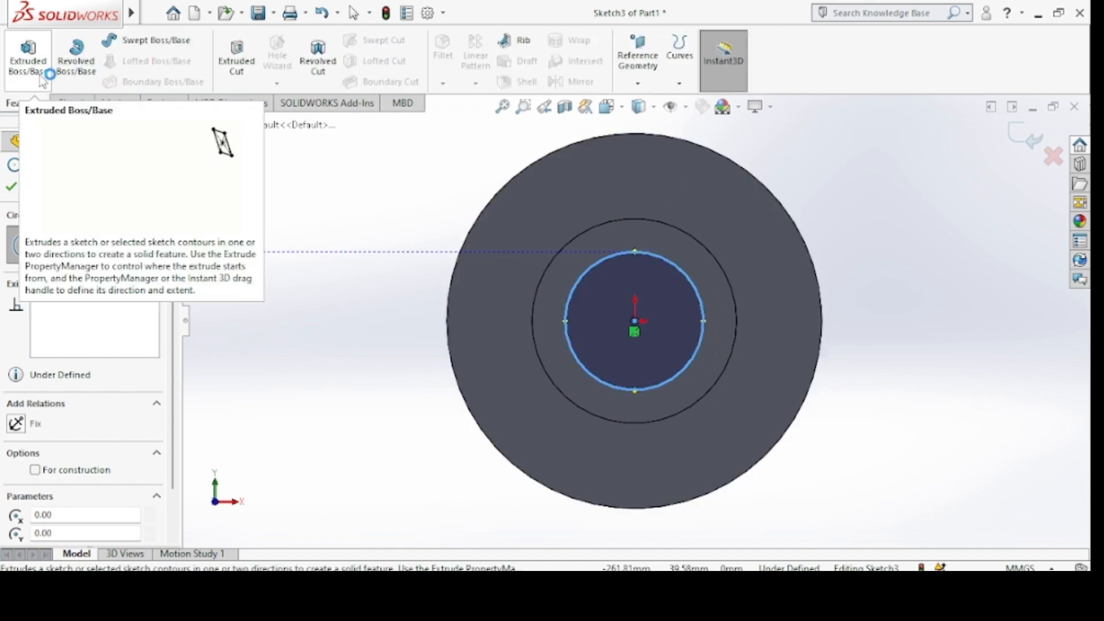
{"action": "left_click", "coordinate": [236, 57]}
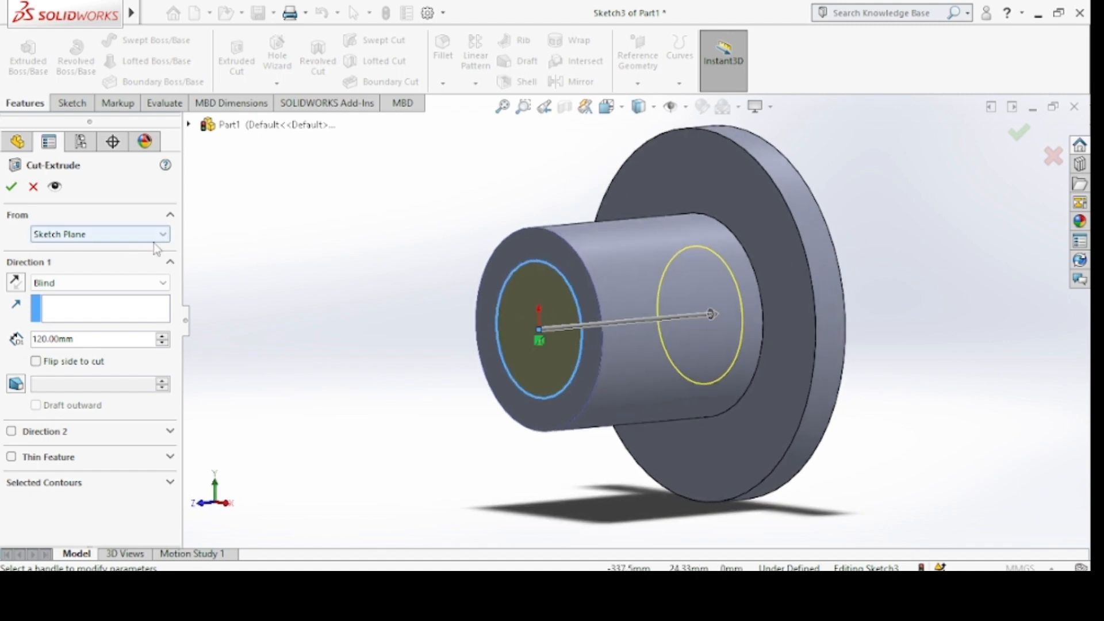
{"action": "left_click", "coordinate": [162, 282]}
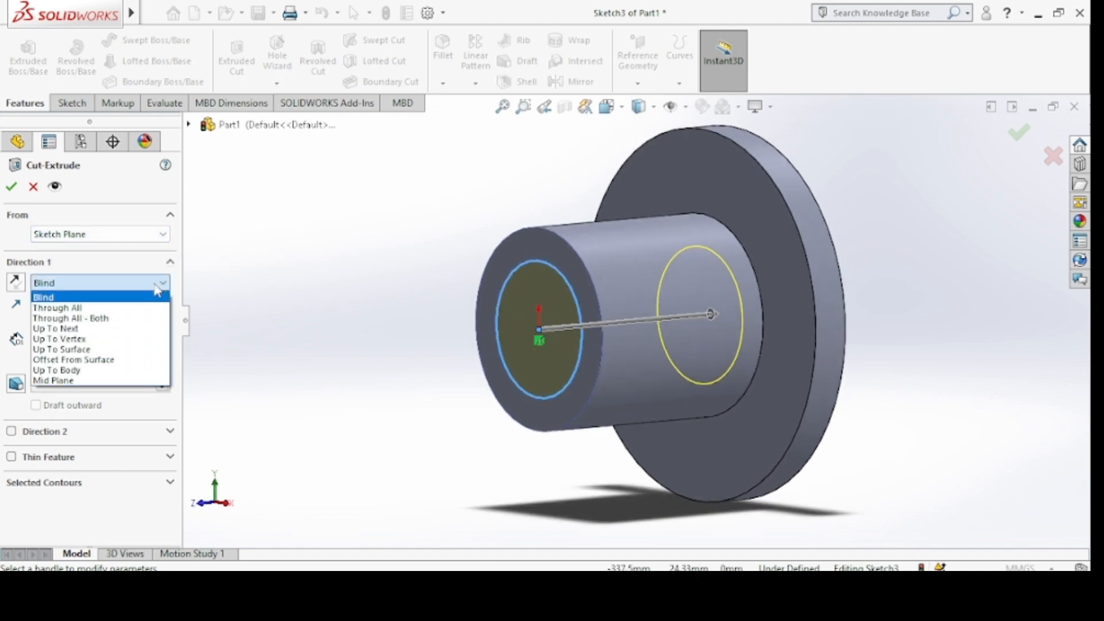
{"action": "left_click", "coordinate": [107, 318]}
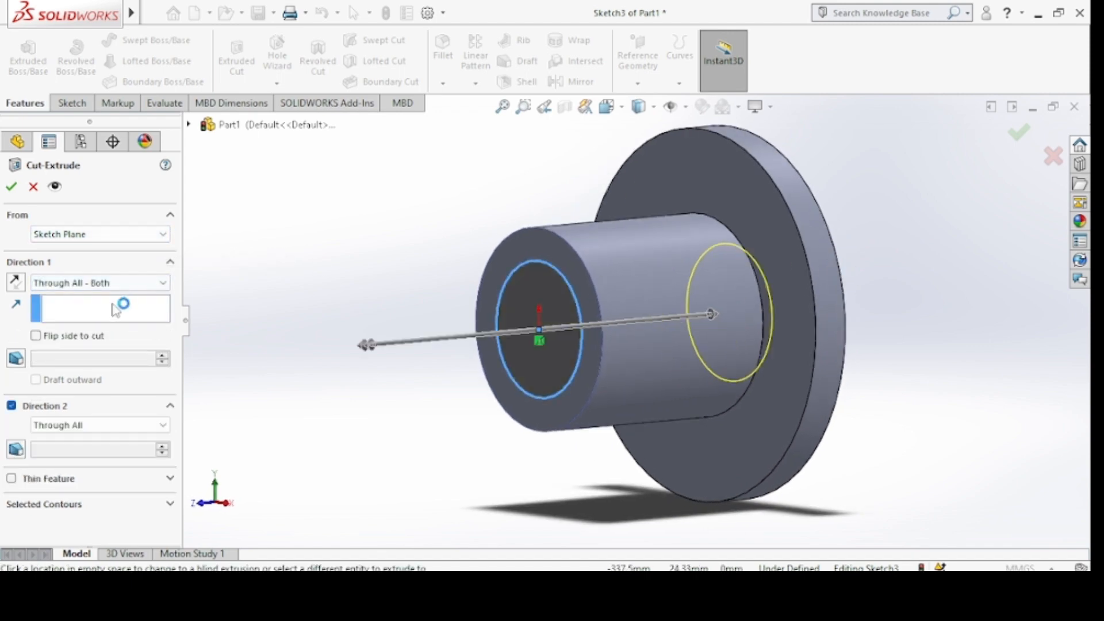
{"action": "left_click", "coordinate": [12, 188]}
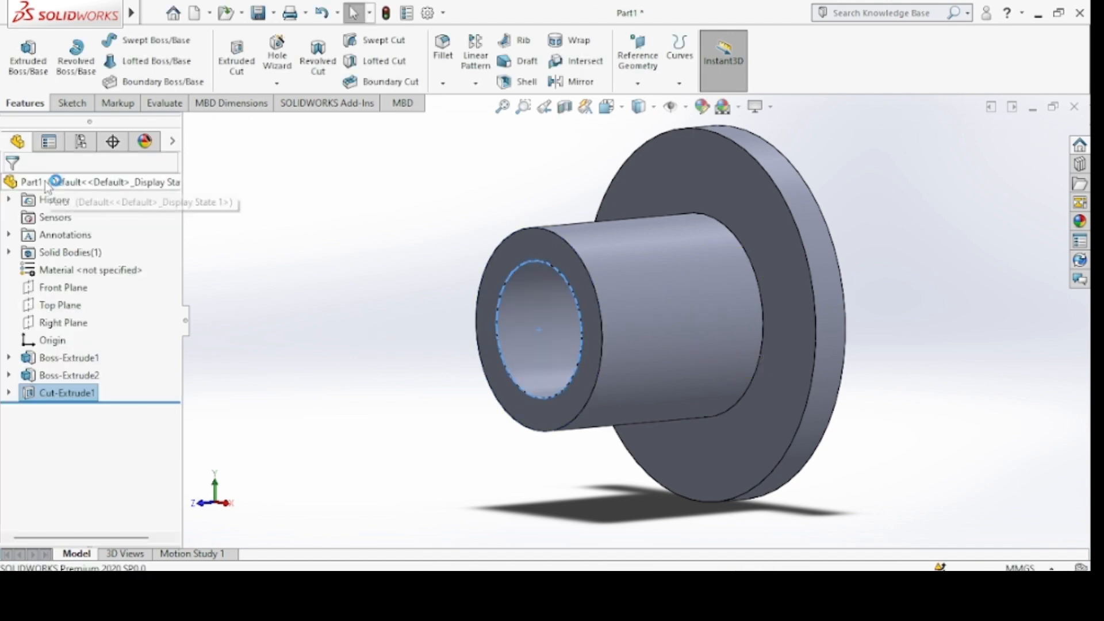
Sketch a circle about 29 mm in diameter on the flange disc's hub-side face, vertically above the origin by about 87 mm
{"action": "middle_click_drag", "start_coordinate": [336, 246], "coordinate": [540, 126]}
{"action": "middle_click_drag", "start_coordinate": [426, 228], "coordinate": [325, 198]}
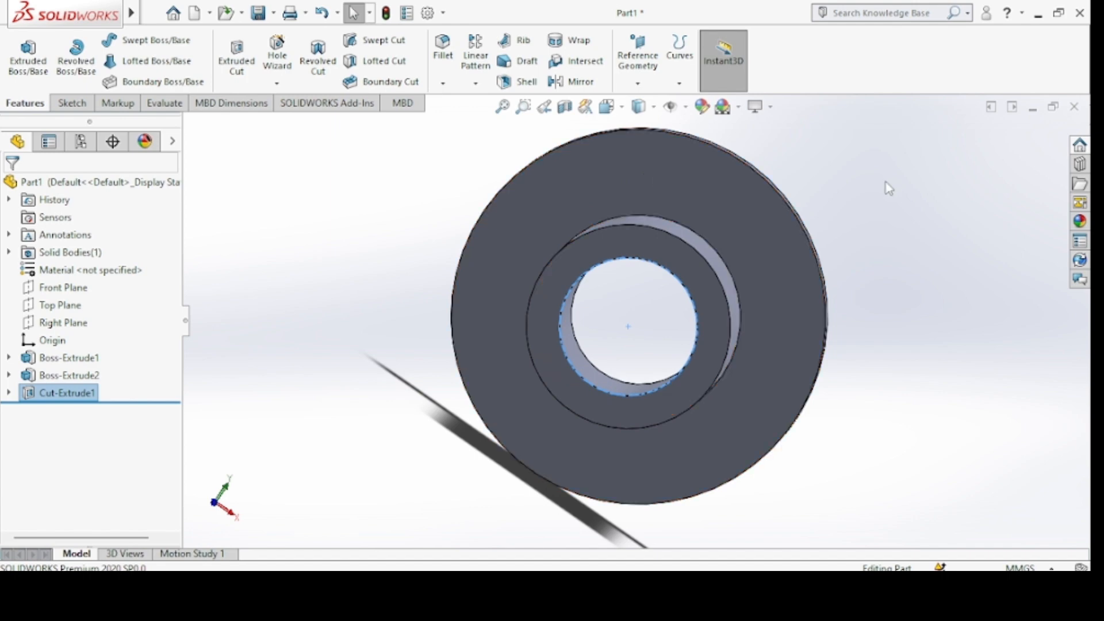
{"action": "middle_click_drag", "start_coordinate": [886, 183], "coordinate": [694, 192]}
{"action": "left_click", "coordinate": [669, 175]}
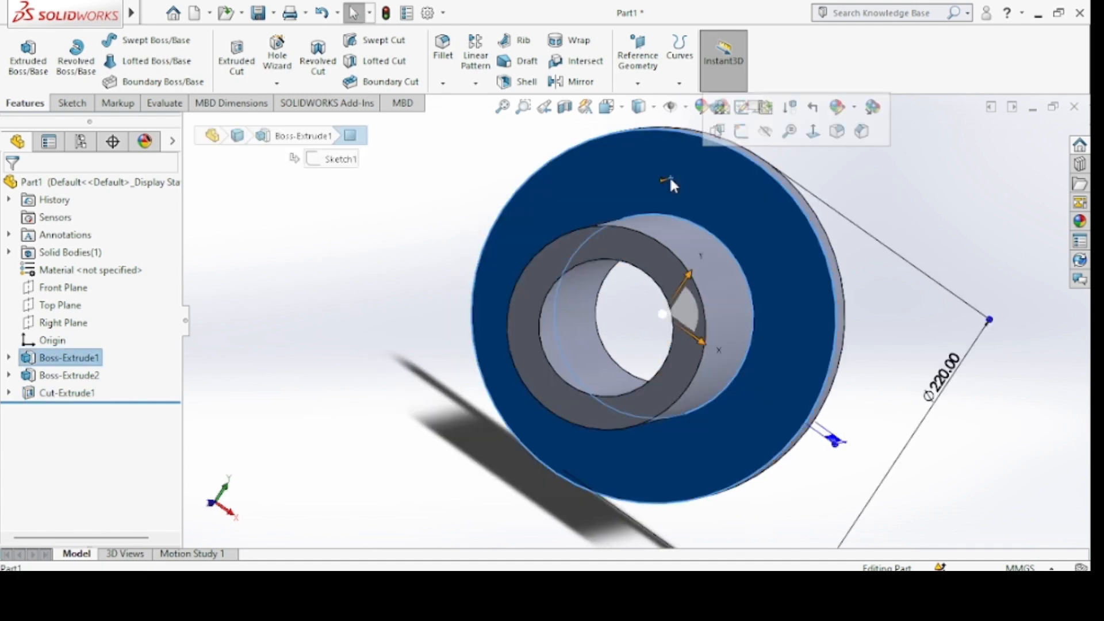
{"action": "left_click", "coordinate": [811, 133]}
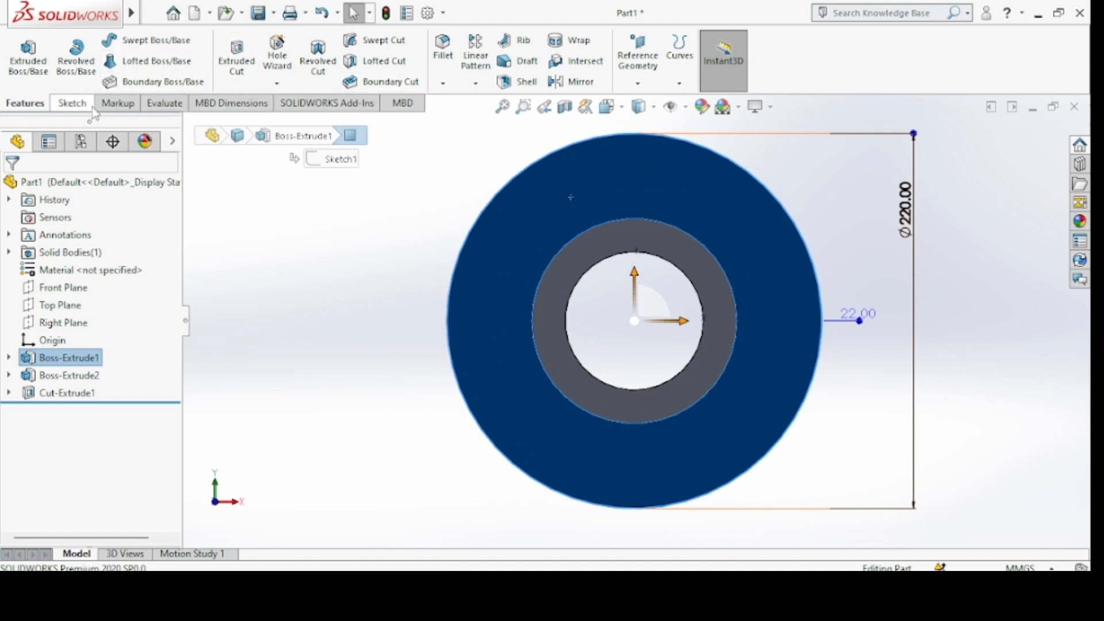
{"action": "left_click", "coordinate": [74, 103]}
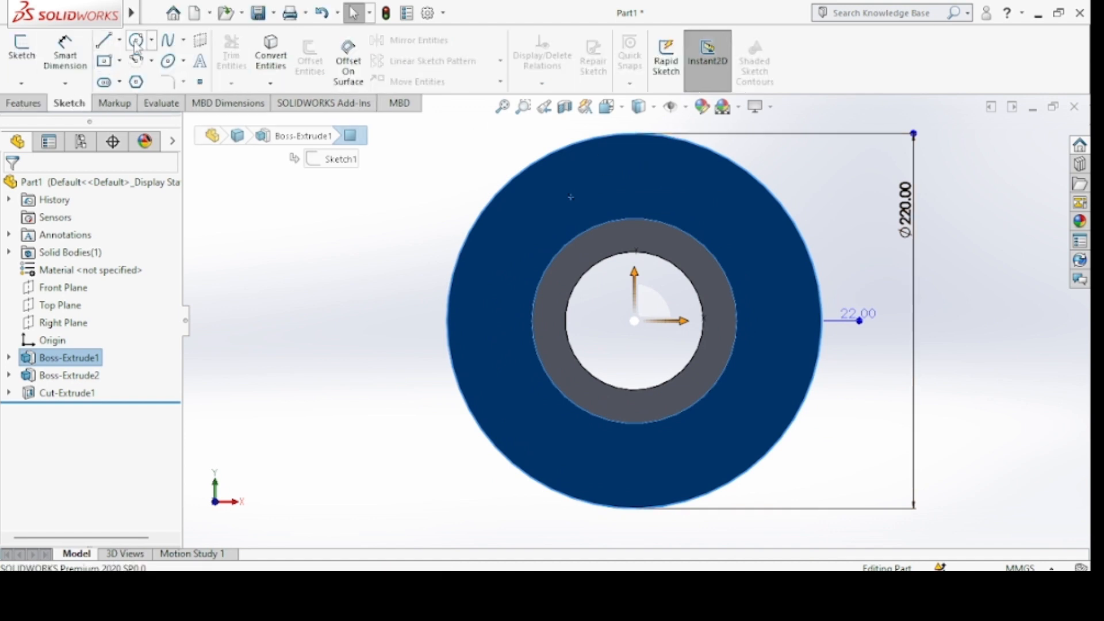
{"action": "left_click", "coordinate": [136, 41]}
{"action": "left_click", "coordinate": [634, 173]}
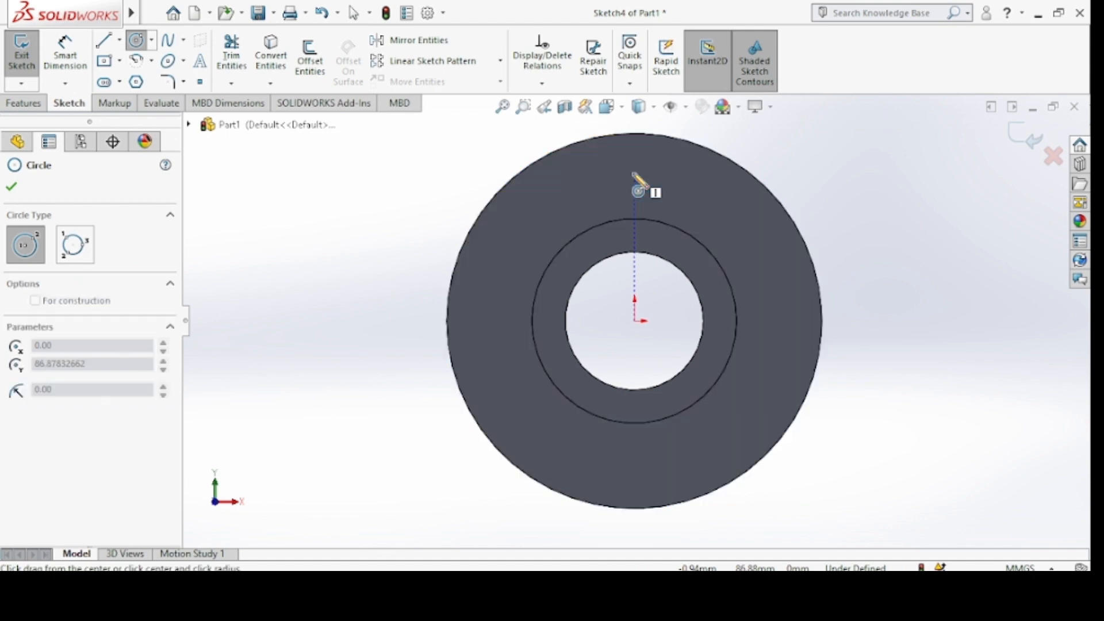
{"action": "left_click", "coordinate": [659, 177]}
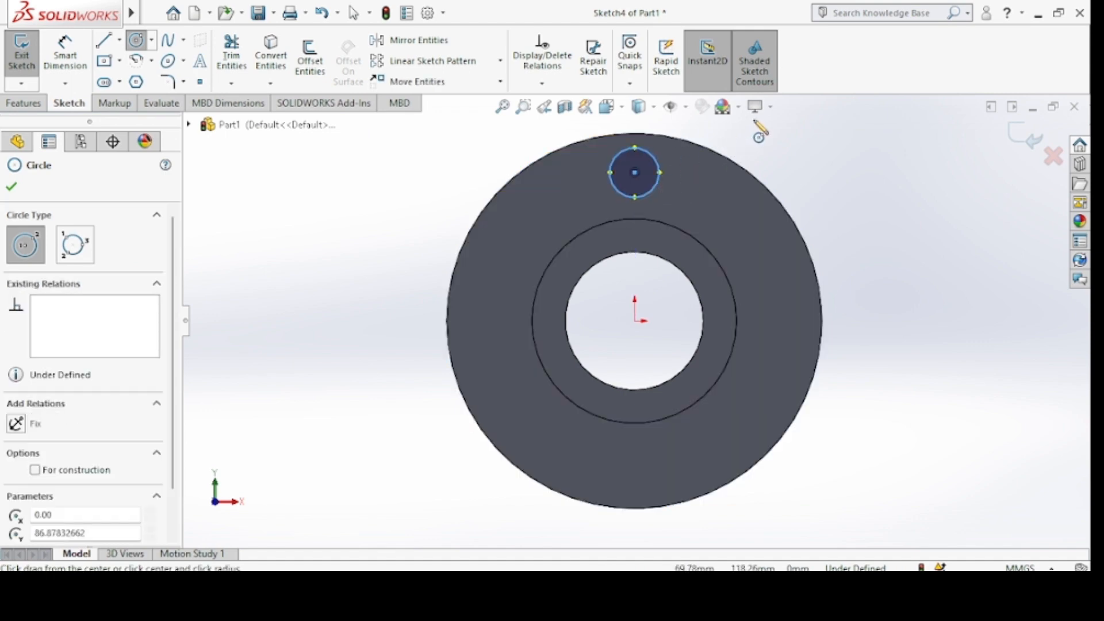
Dimension the small circle on the flange disc to a diameter of 20 mm
{"action": "left_click", "coordinate": [86, 57]}
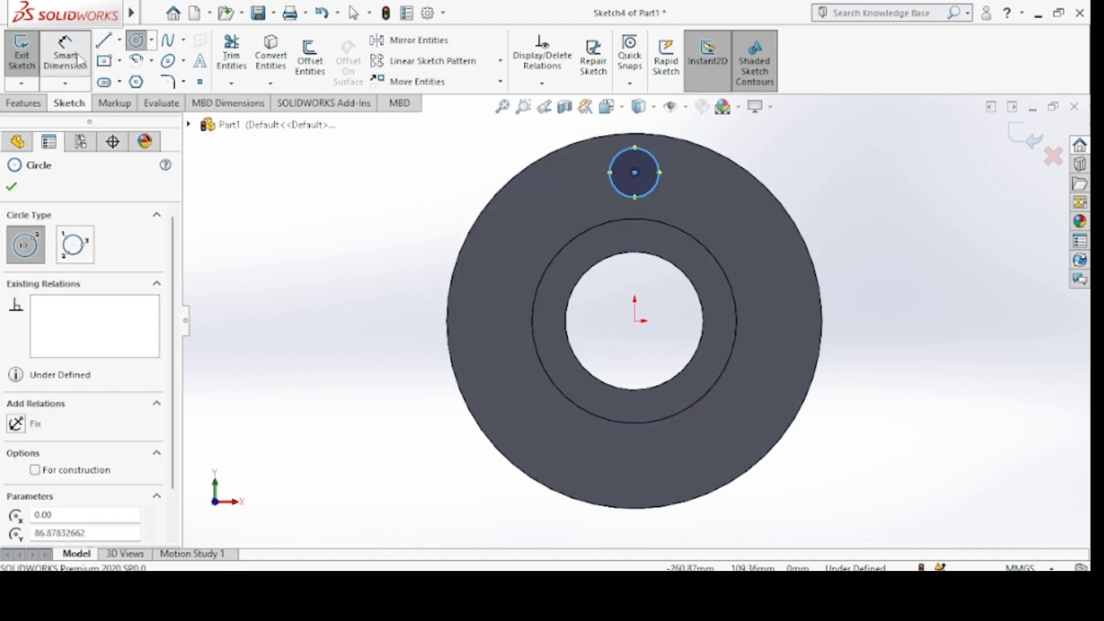
{"action": "left_click", "coordinate": [655, 160]}
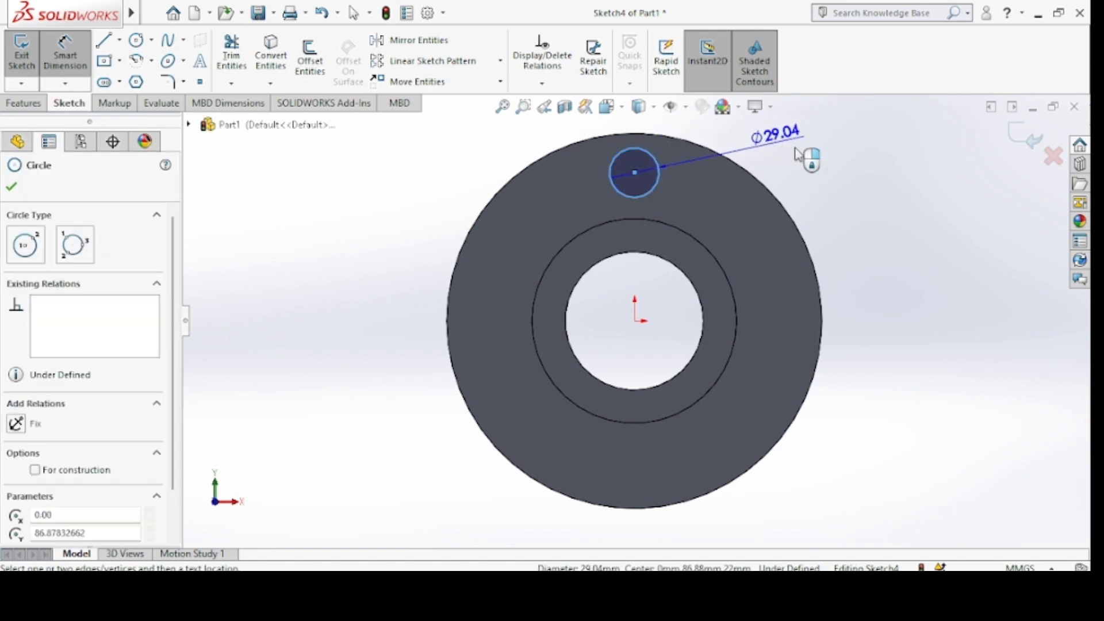
{"action": "left_click", "coordinate": [824, 154]}
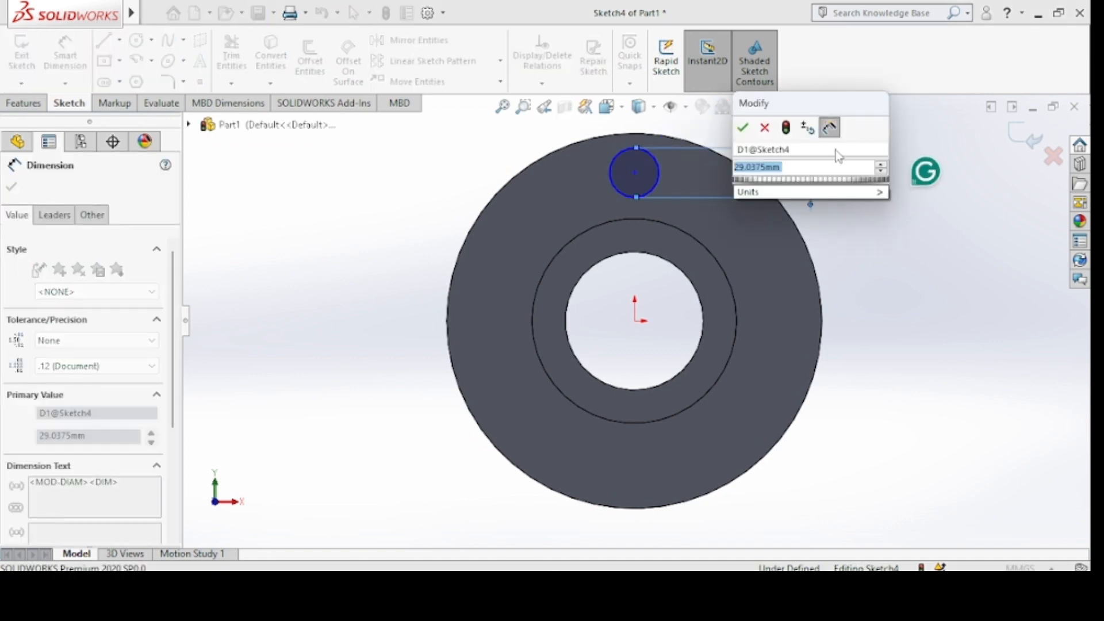
{"action": "type", "text": "20"}
{"action": "key", "text": "Return"}
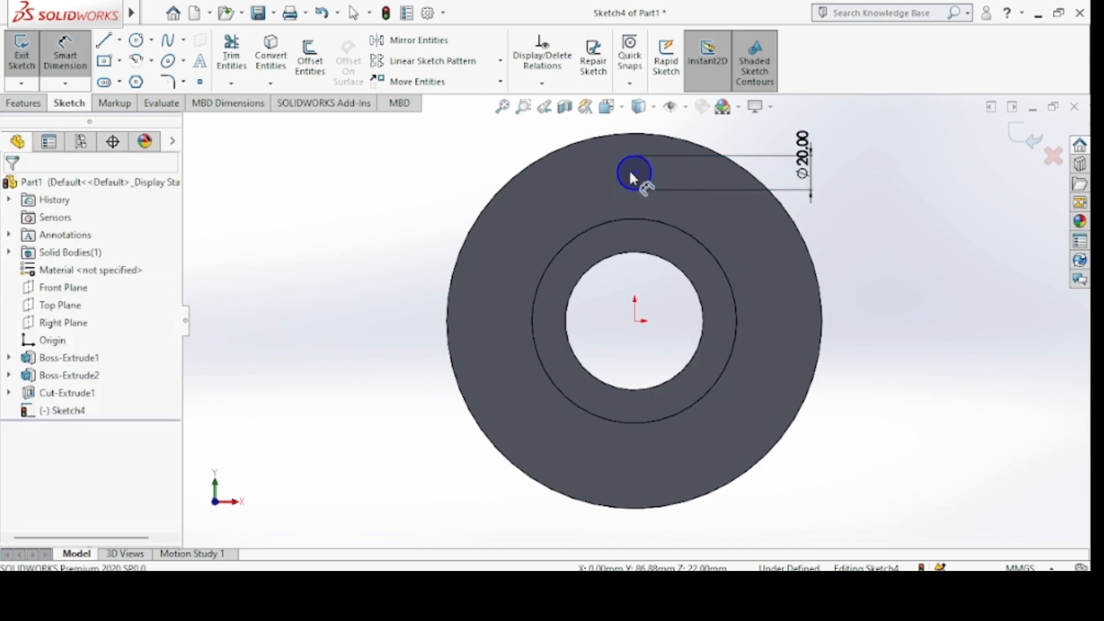
Dimension the vertical distance from the small circle's centre to the origin as 85 mm
{"action": "left_click", "coordinate": [633, 172]}
{"action": "left_click", "coordinate": [635, 320]}
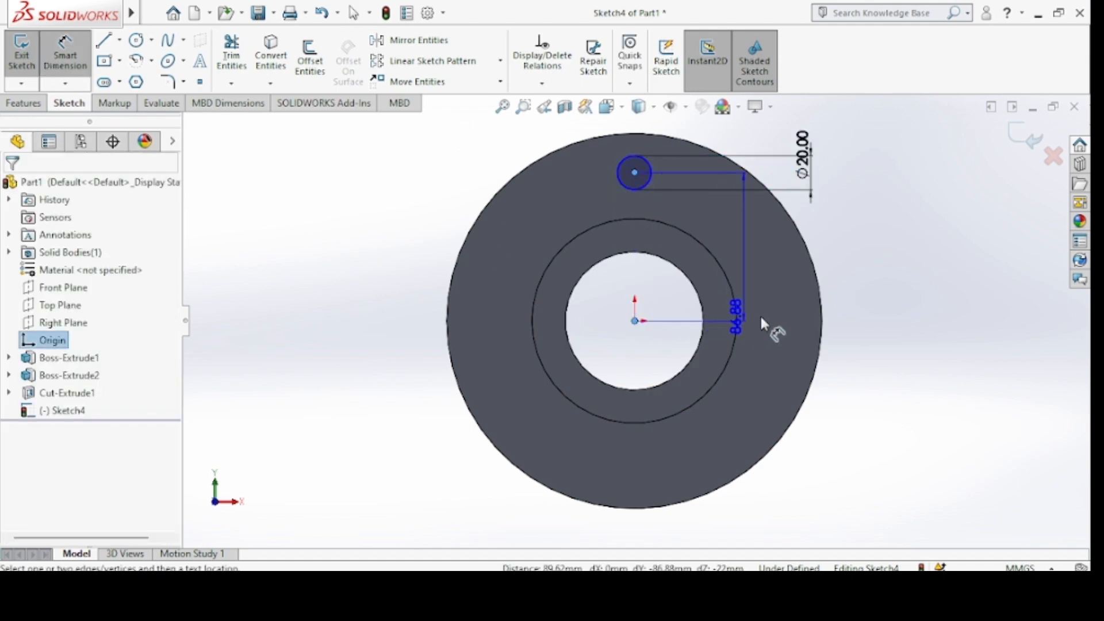
{"action": "left_click", "coordinate": [914, 324]}
{"action": "type", "text": "85"}
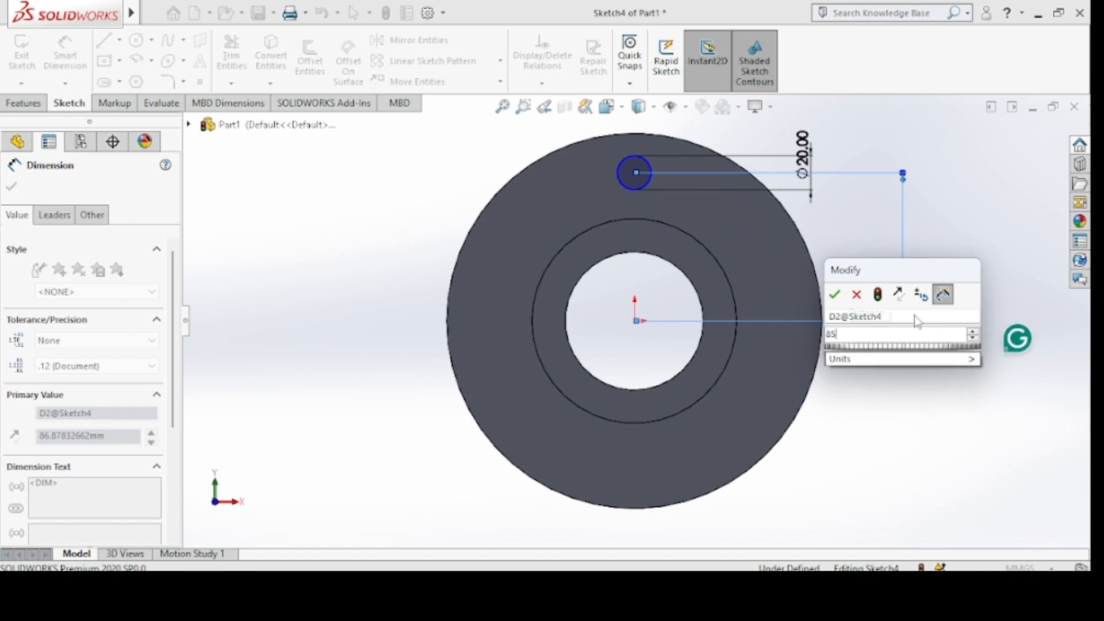
{"action": "key", "text": "Return"}
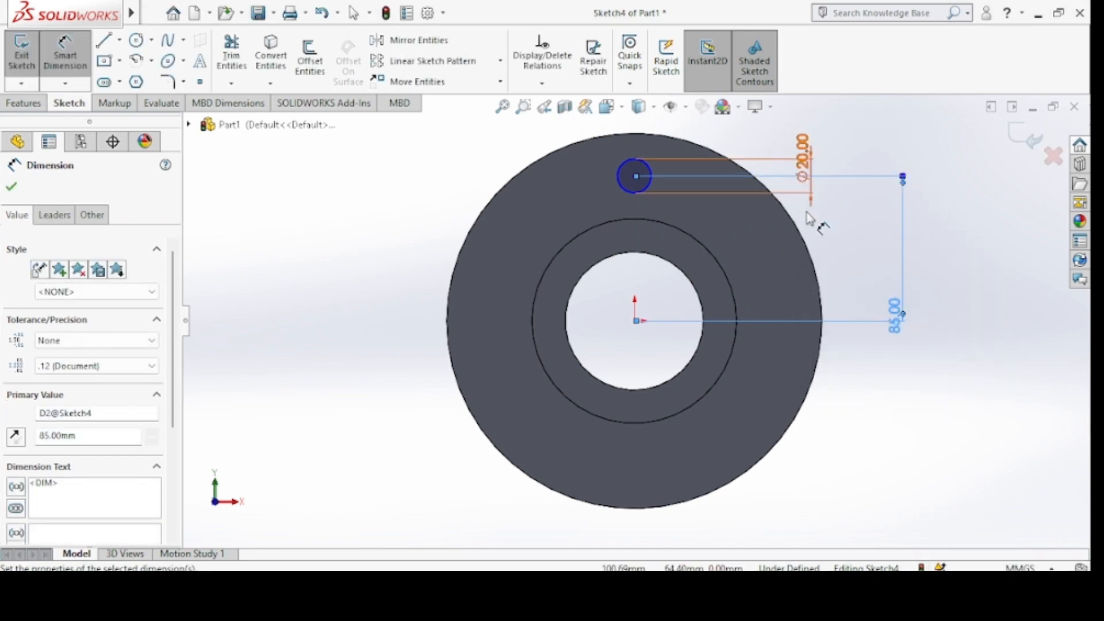
Cut the 20 mm circle with Through All to make the first bolt hole in the disc
{"action": "left_click", "coordinate": [23, 103]}
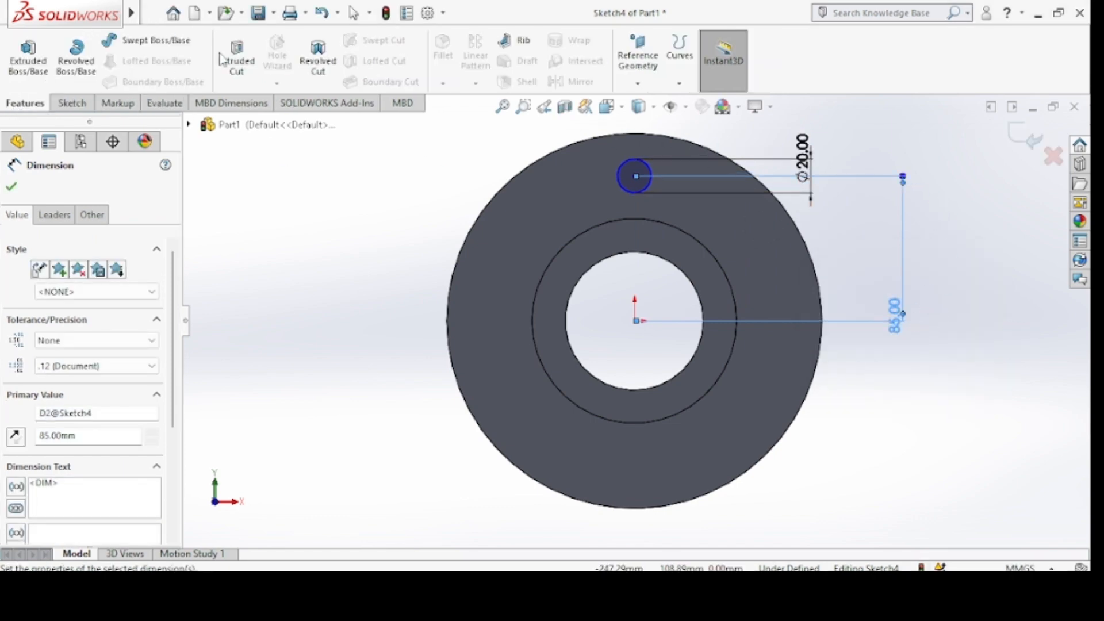
{"action": "left_click", "coordinate": [228, 58]}
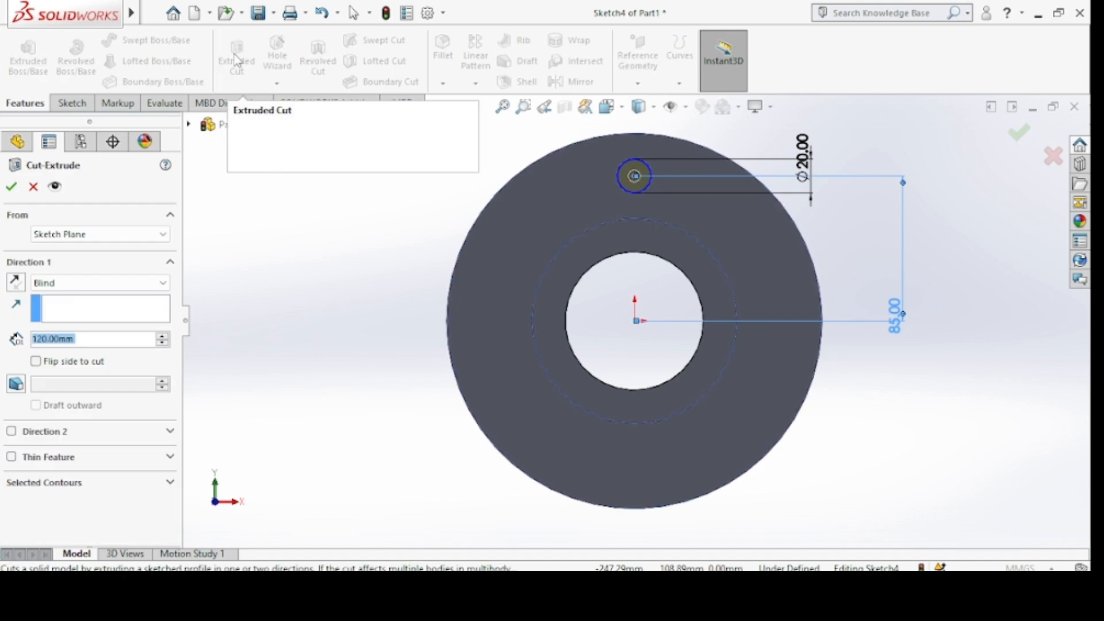
{"action": "left_click", "coordinate": [149, 282]}
{"action": "left_click", "coordinate": [61, 311]}
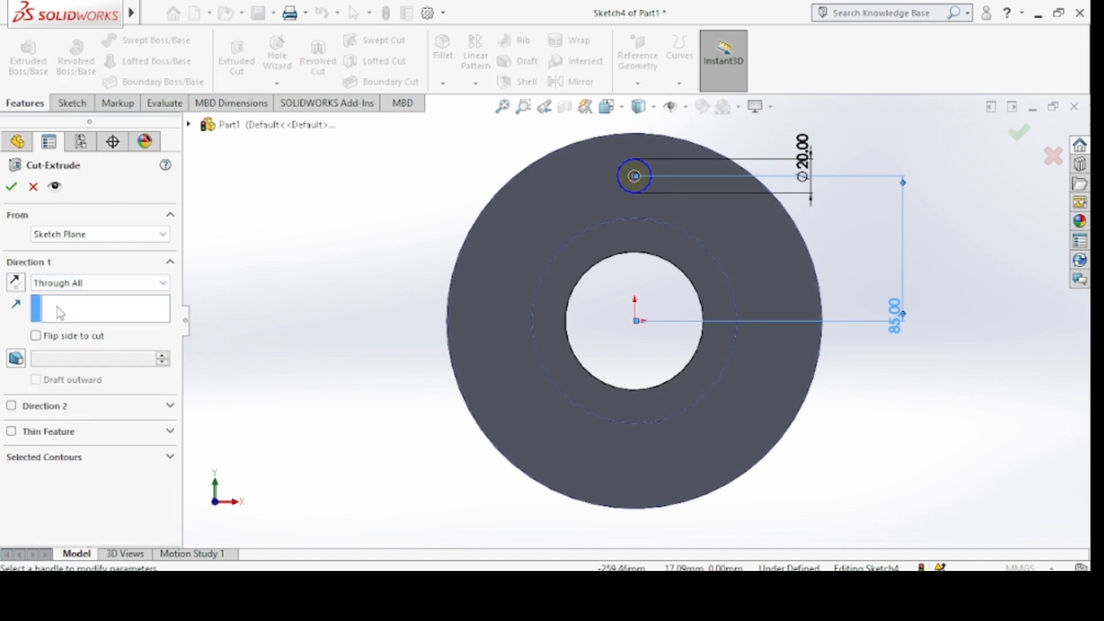
{"action": "left_click", "coordinate": [13, 186]}
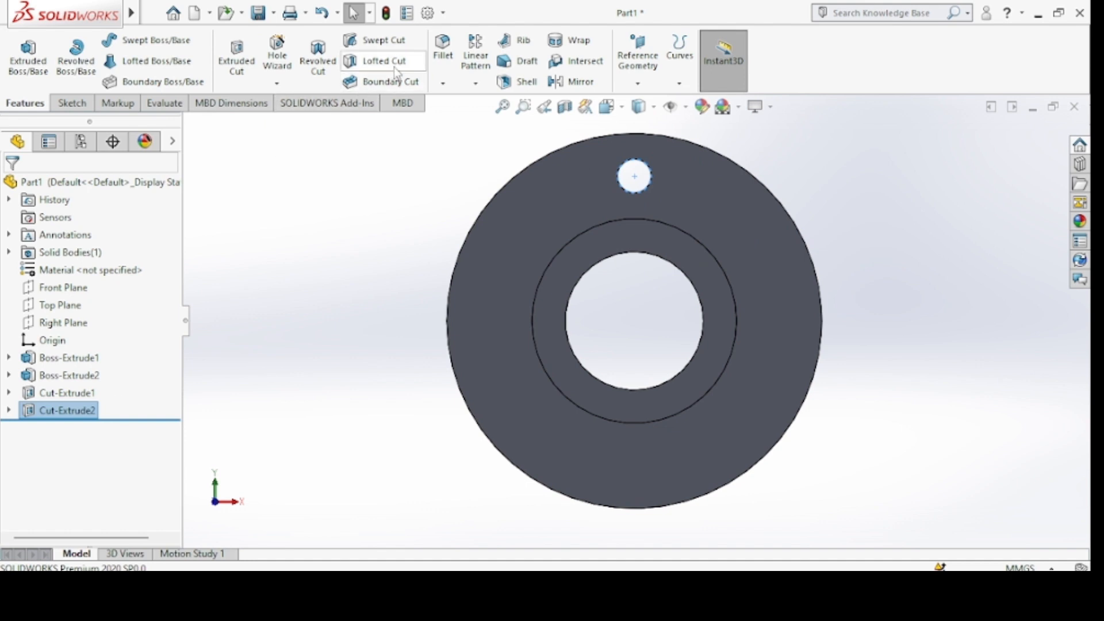
Create a circular pattern of six equally spaced bolt holes over 360 degrees, using the hub's circular edge as direction reference
{"action": "left_click", "coordinate": [476, 83]}
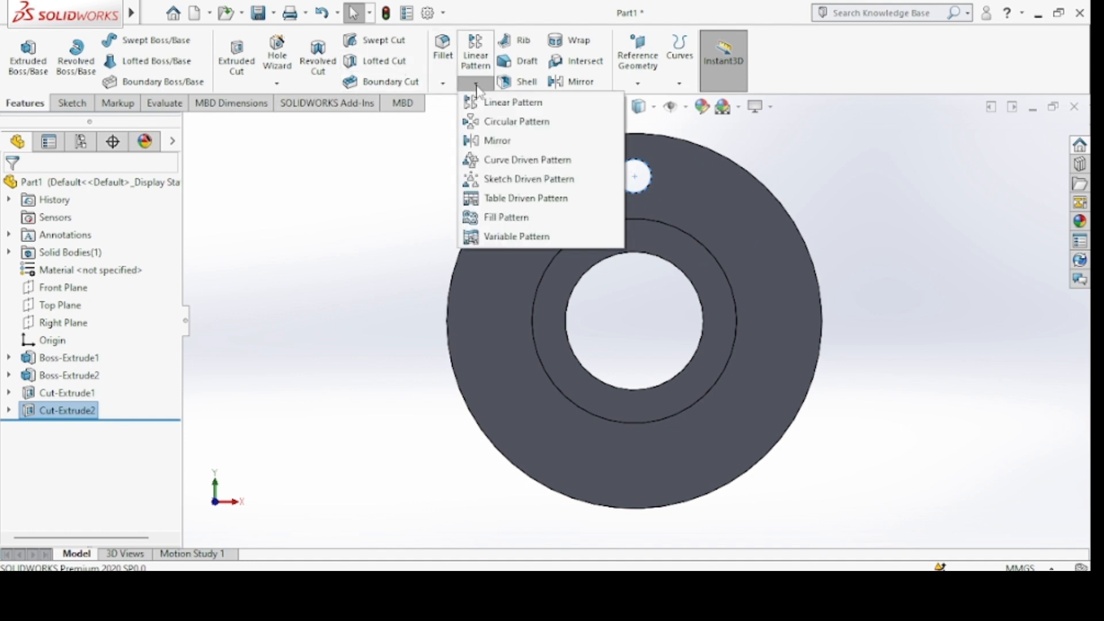
{"action": "left_click", "coordinate": [502, 122]}
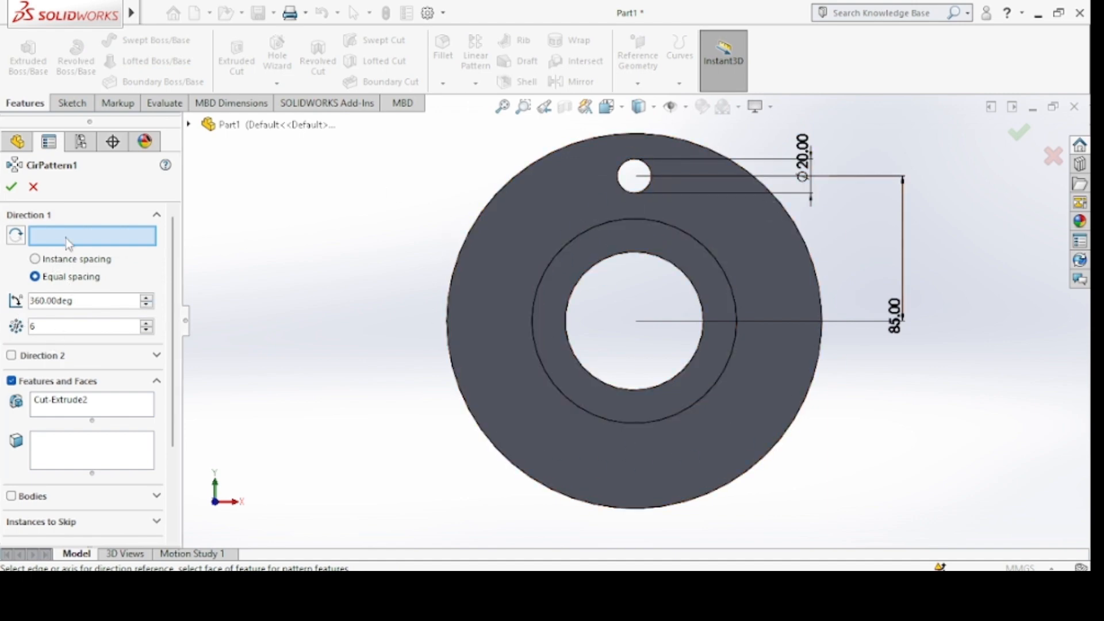
{"action": "left_click", "coordinate": [551, 266]}
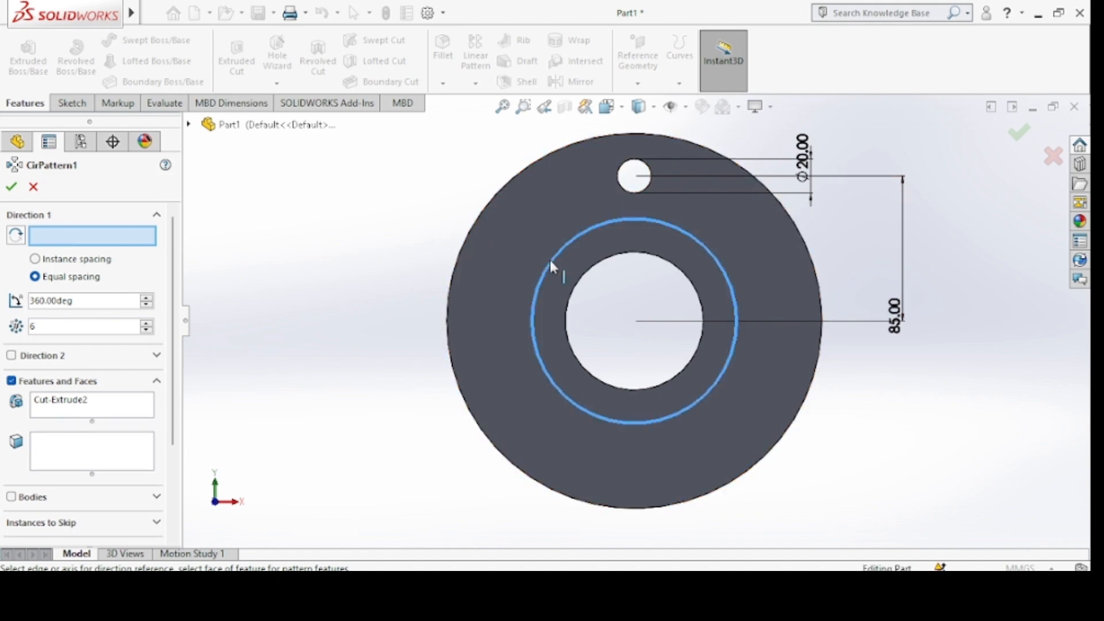
{"action": "left_click", "coordinate": [11, 188]}
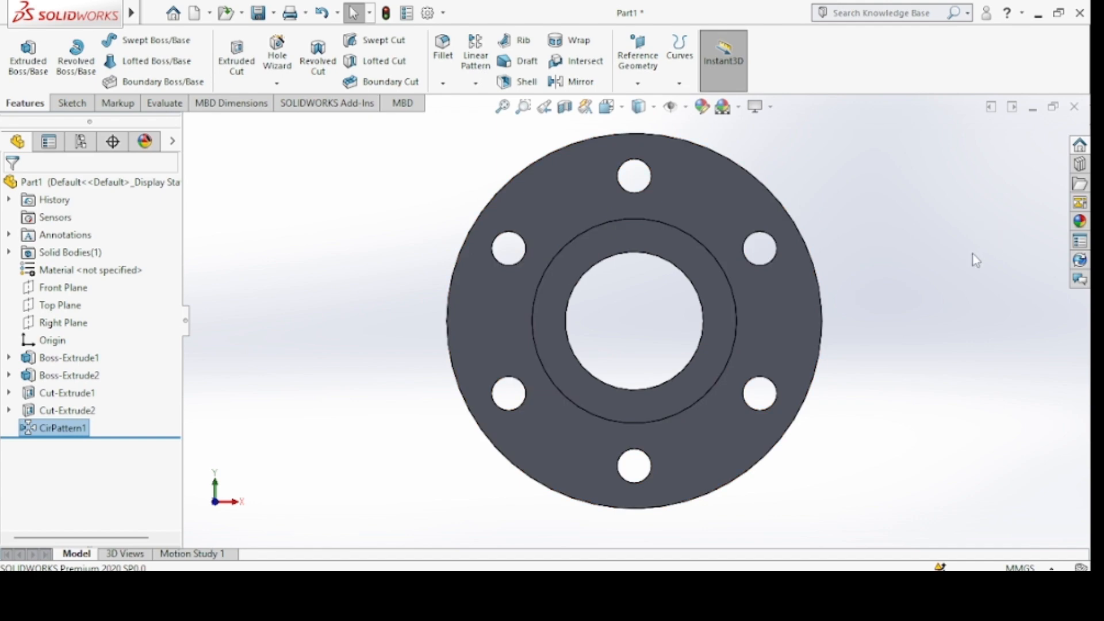
Add a 3 mm radius fillet along the circular edge where the hub meets the flange disc
{"action": "middle_click_drag", "start_coordinate": [974, 256], "coordinate": [907, 264]}
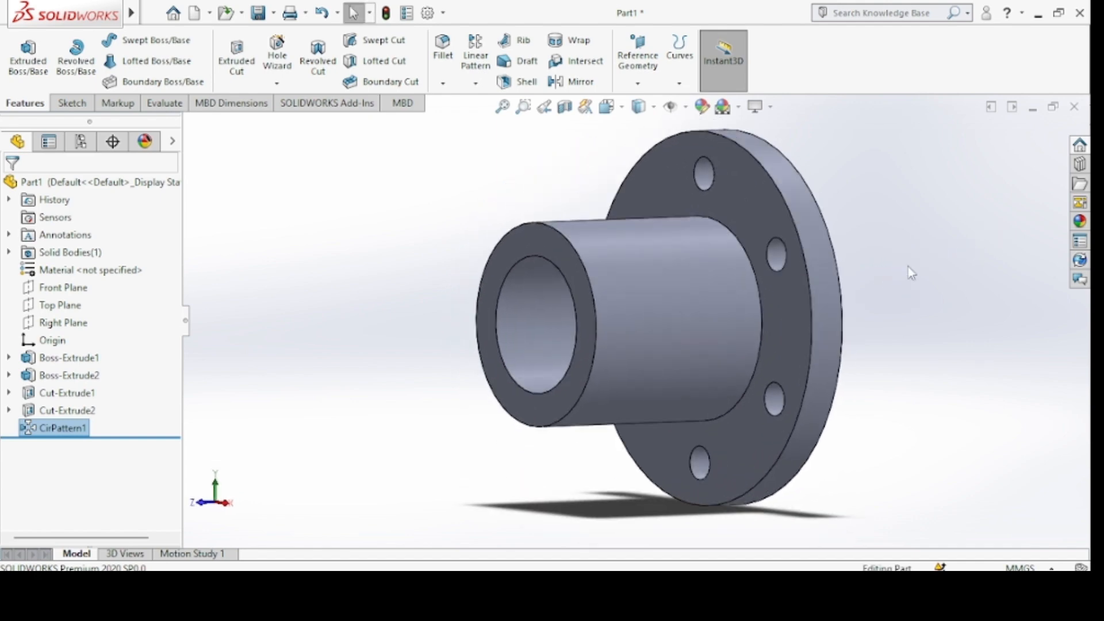
{"action": "left_click", "coordinate": [446, 50]}
{"action": "type", "text": "3"}
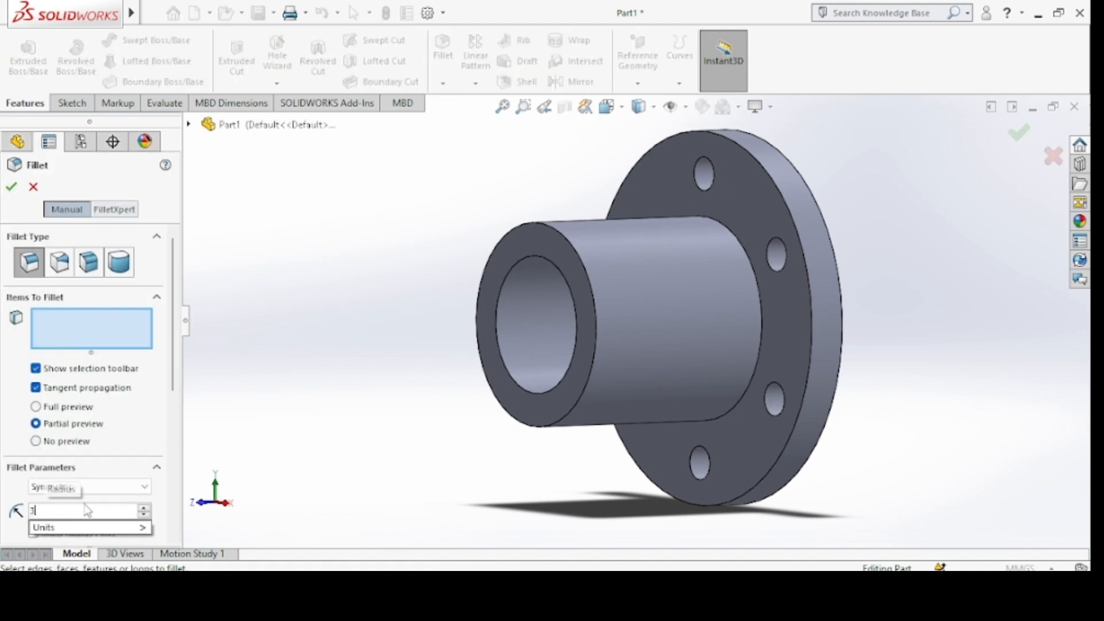
{"action": "key", "text": "Return"}
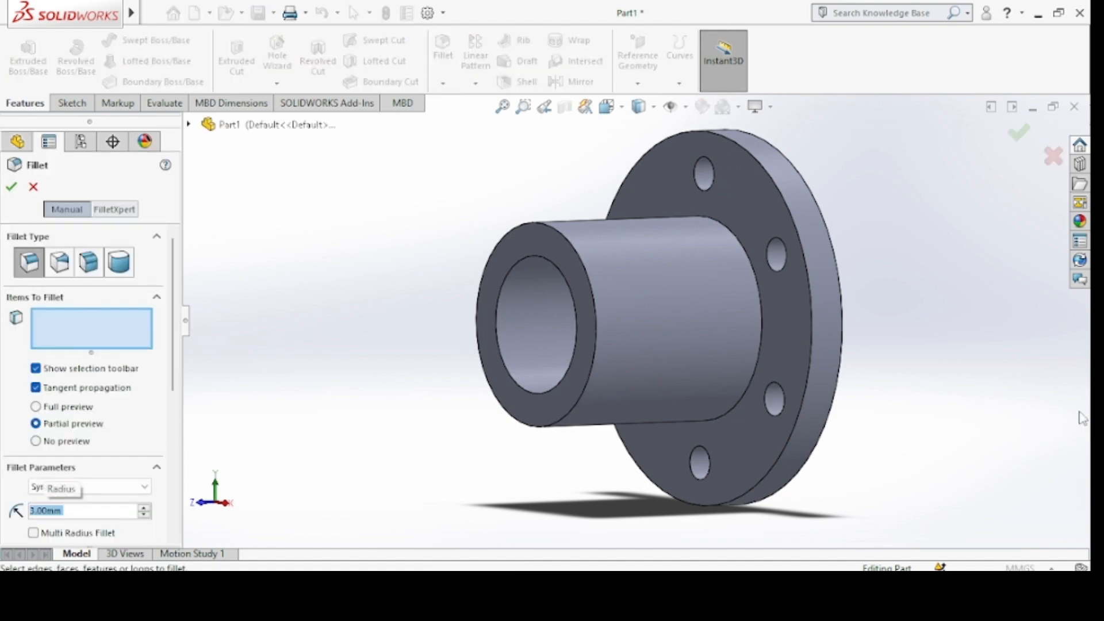
{"action": "left_click", "coordinate": [760, 282]}
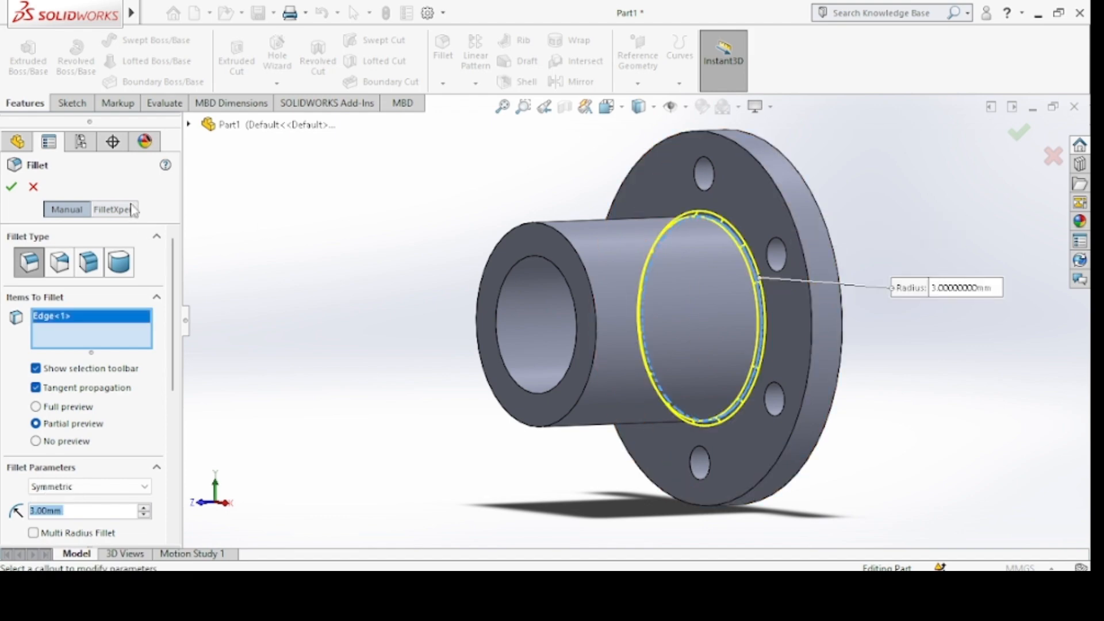
{"action": "left_click", "coordinate": [11, 186]}
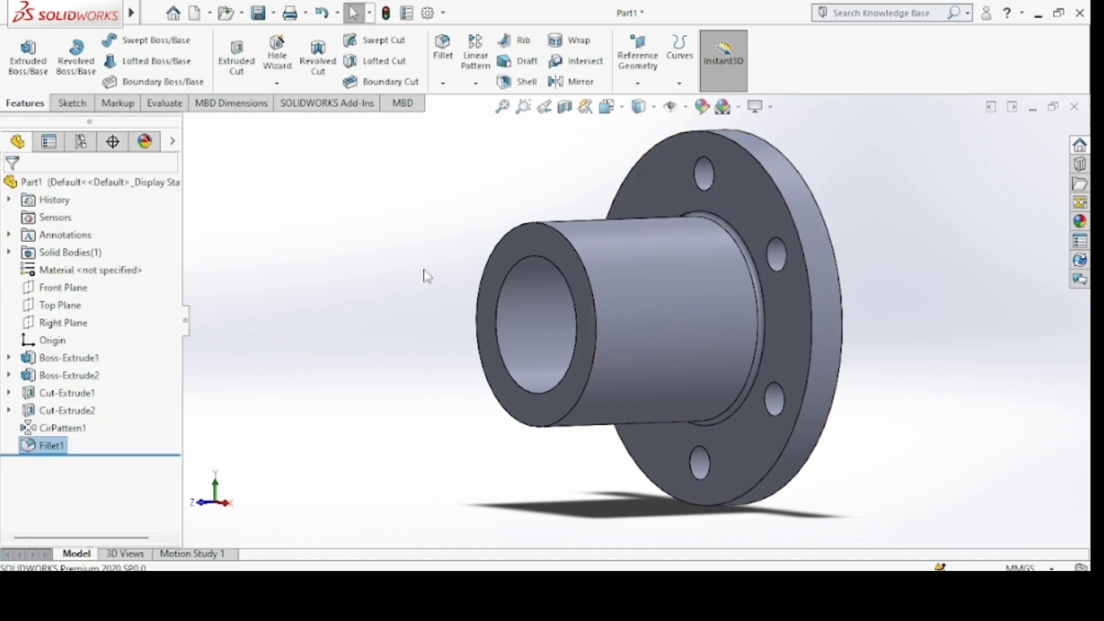
Apply the polished steel appearance from the Metal category to the whole flange part
{"action": "middle_click_drag", "start_coordinate": [887, 309], "coordinate": [919, 316]}
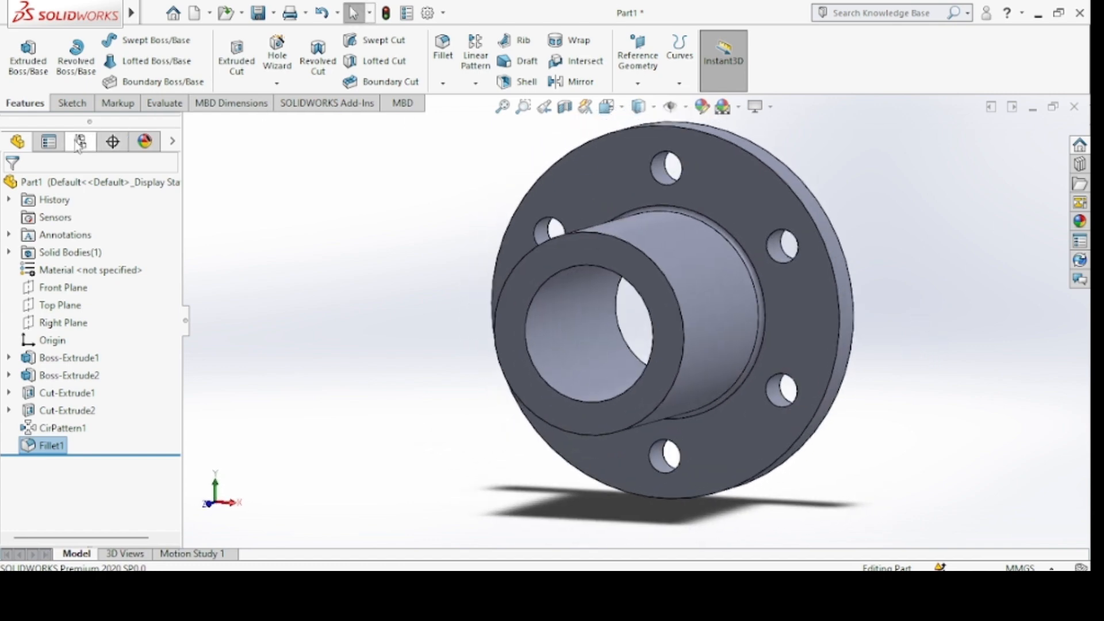
{"action": "left_click", "coordinate": [35, 182]}
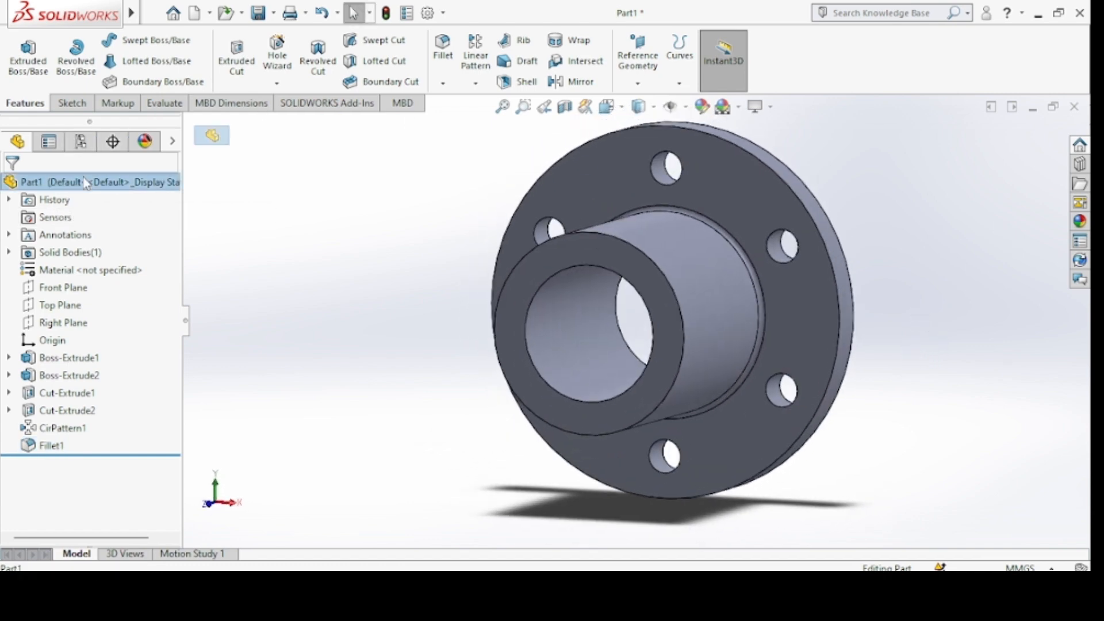
{"action": "left_click", "coordinate": [1080, 224]}
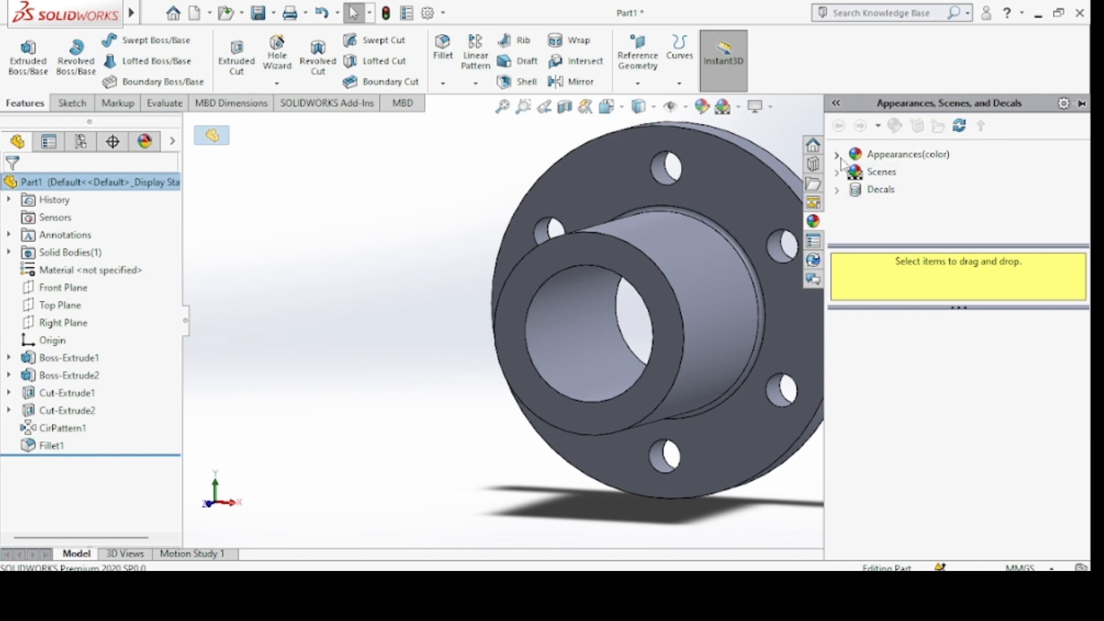
{"action": "left_click", "coordinate": [838, 155]}
{"action": "left_click", "coordinate": [899, 190]}
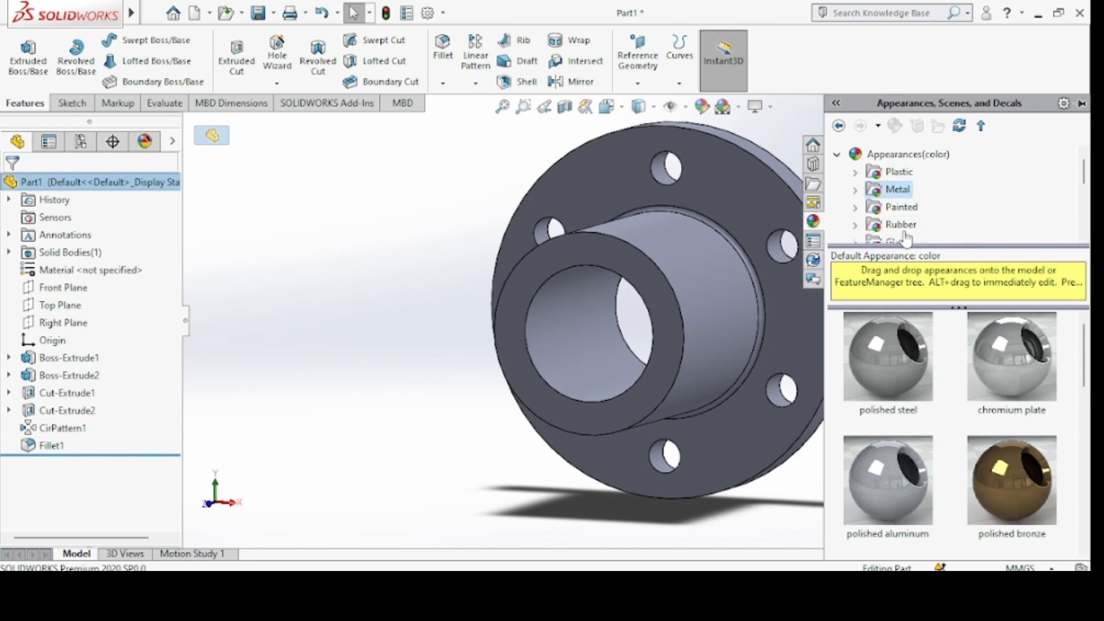
{"action": "double_click", "coordinate": [870, 362]}
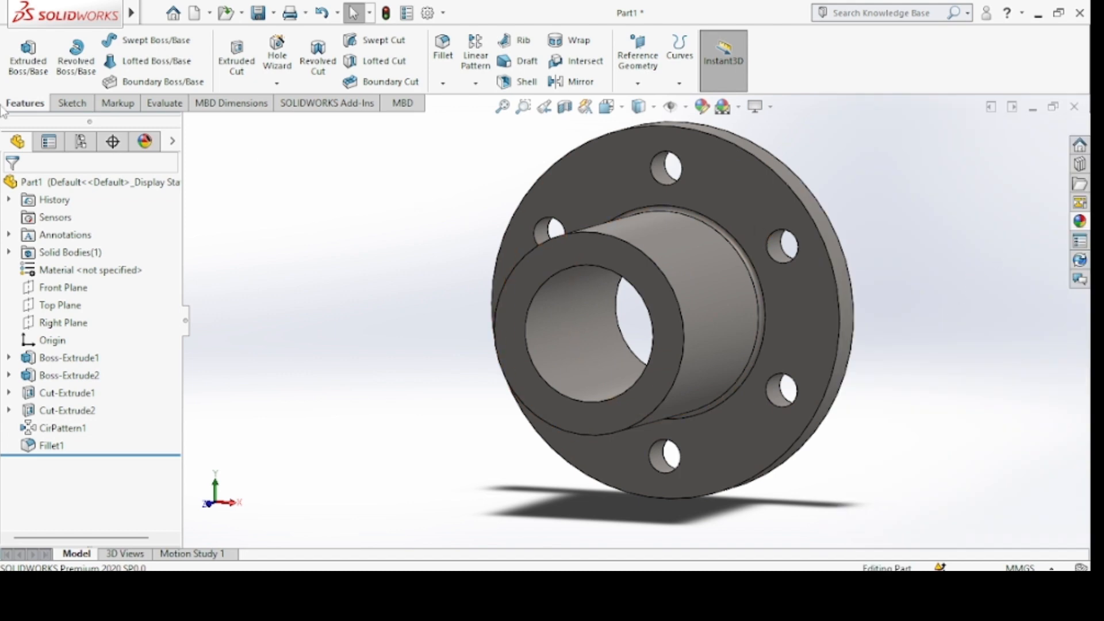
Save the part to the Desktop as Part1 Flange in SOLIDWORKS Part format
{"action": "left_click", "coordinate": [152, 12]}
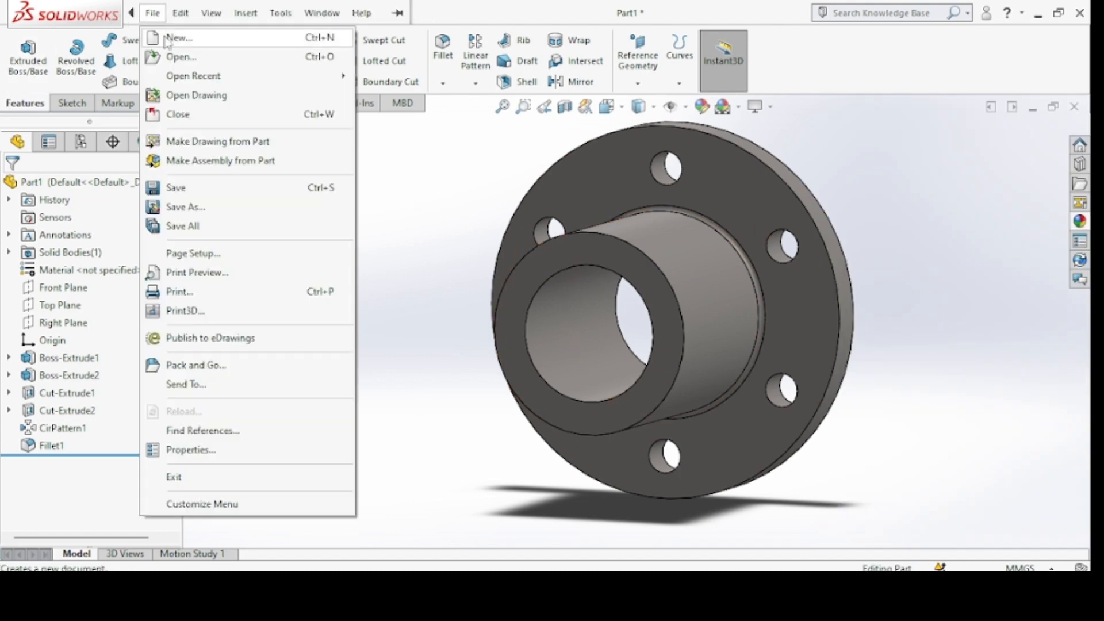
{"action": "left_click", "coordinate": [187, 207]}
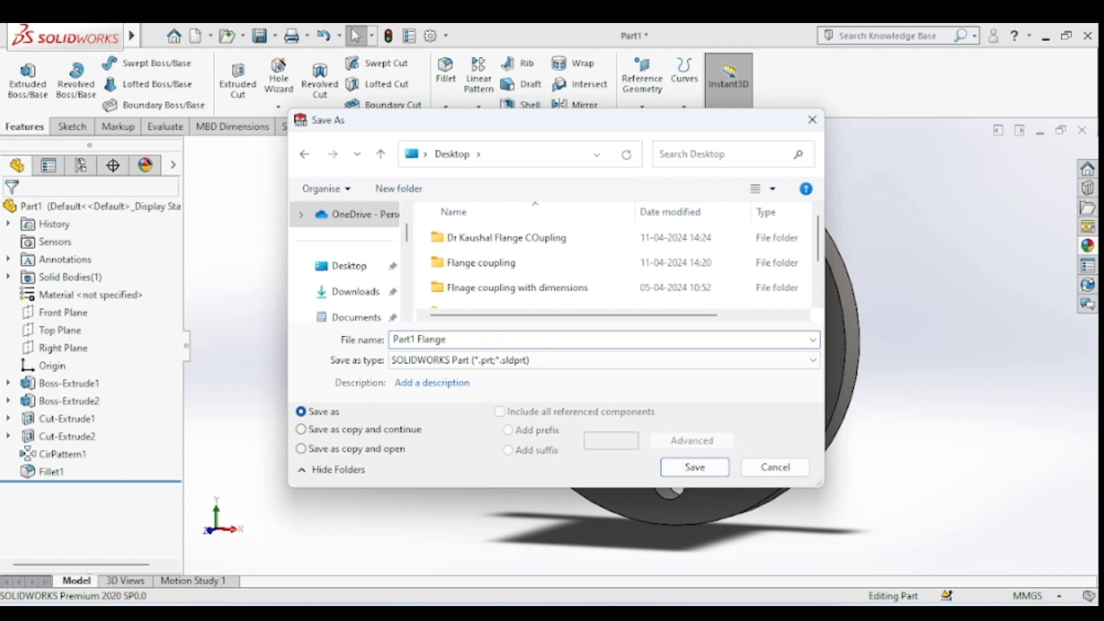
{"action": "left_click", "coordinate": [693, 468]}
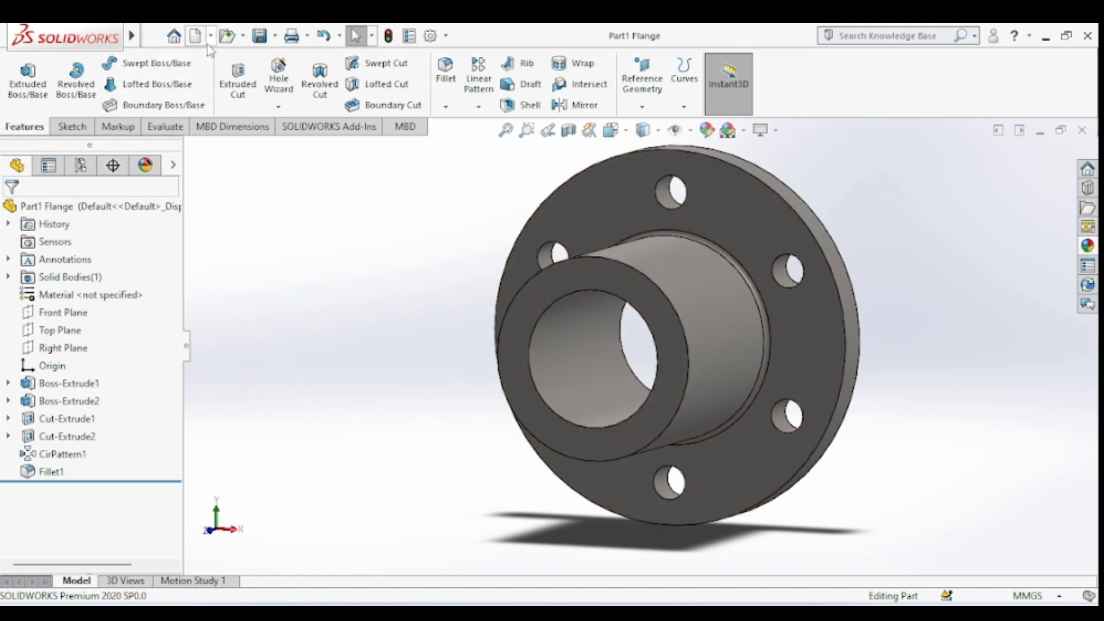
Create a new Part document
{"action": "middle_click_drag", "start_coordinate": [378, 217], "coordinate": [371, 219]}
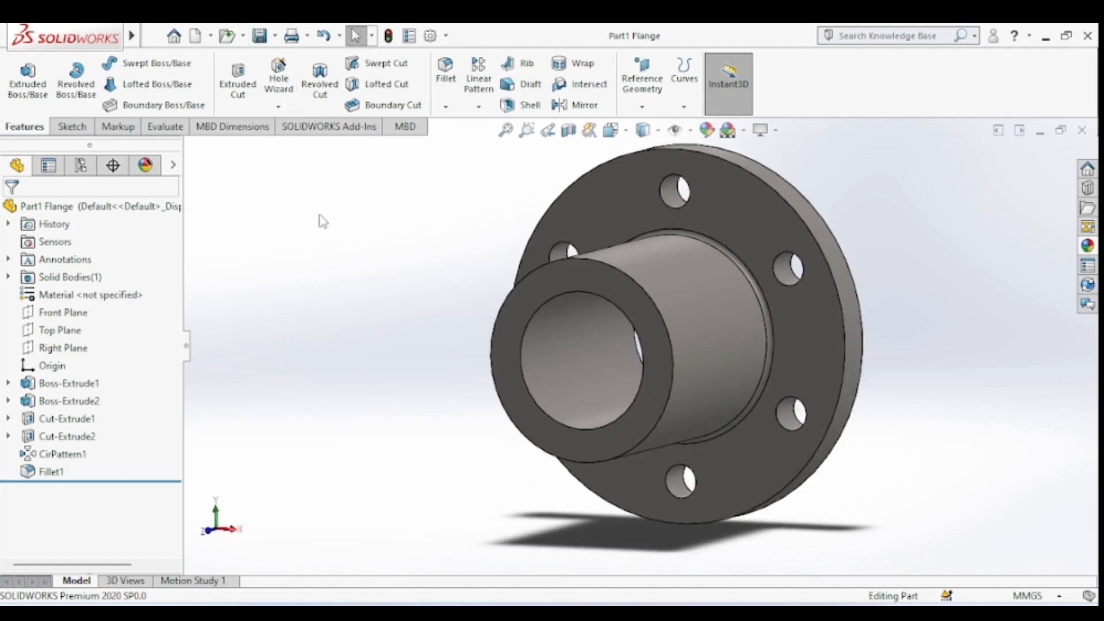
{"action": "left_click", "coordinate": [211, 37]}
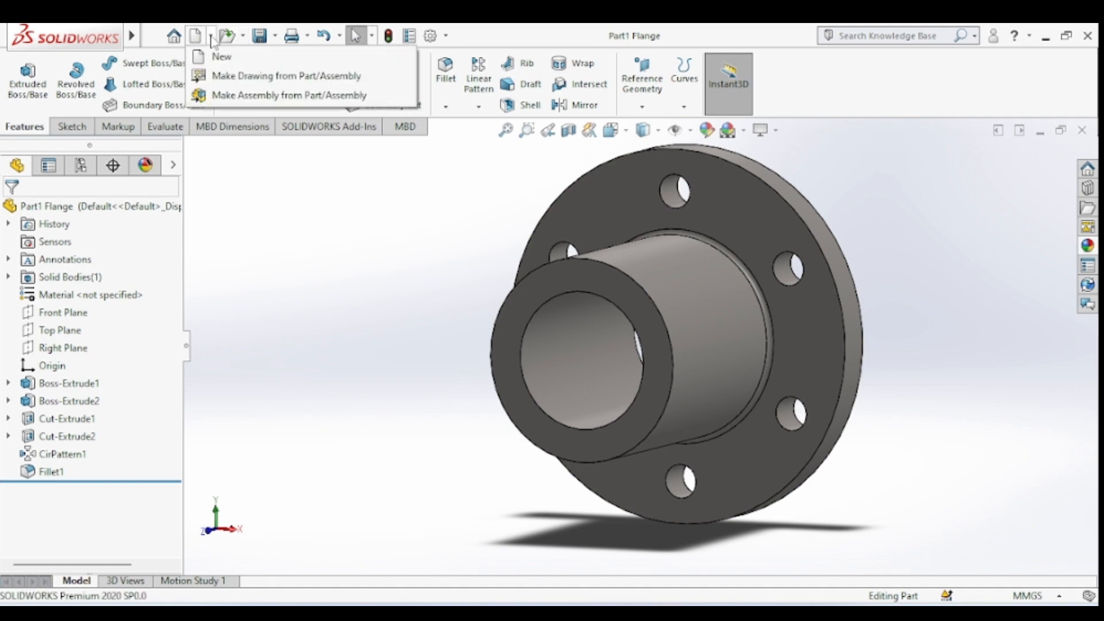
{"action": "left_click", "coordinate": [217, 56]}
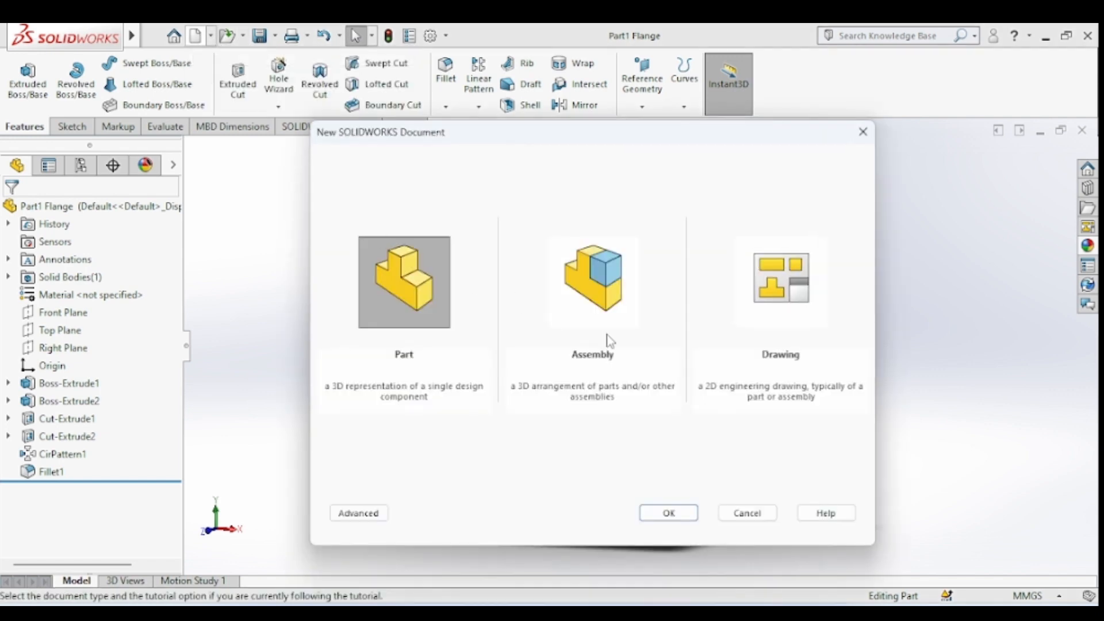
{"action": "left_click", "coordinate": [669, 516]}
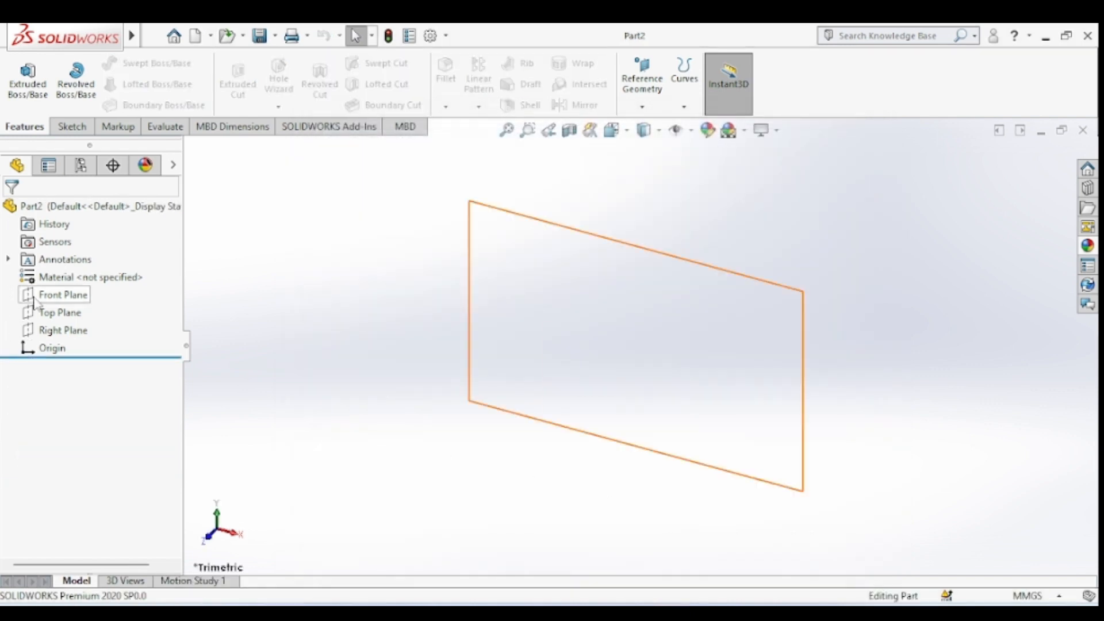
Sketch a six-sided inscribed-circle polygon on the Top Plane, centred on the origin, about 86 mm across flats
{"action": "left_click", "coordinate": [55, 313]}
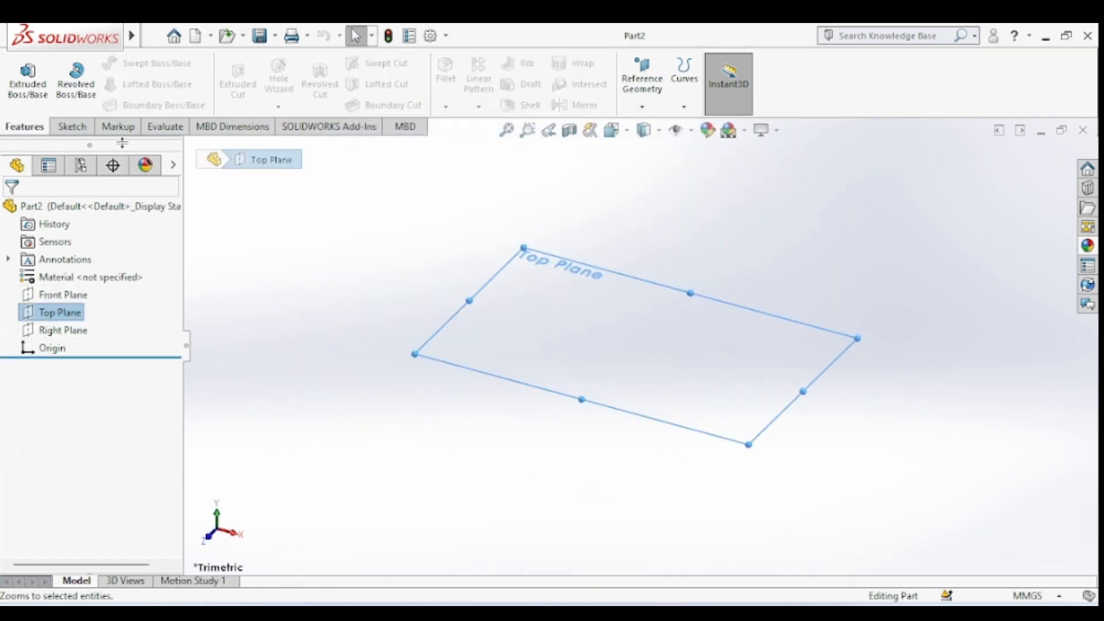
{"action": "left_click", "coordinate": [79, 130]}
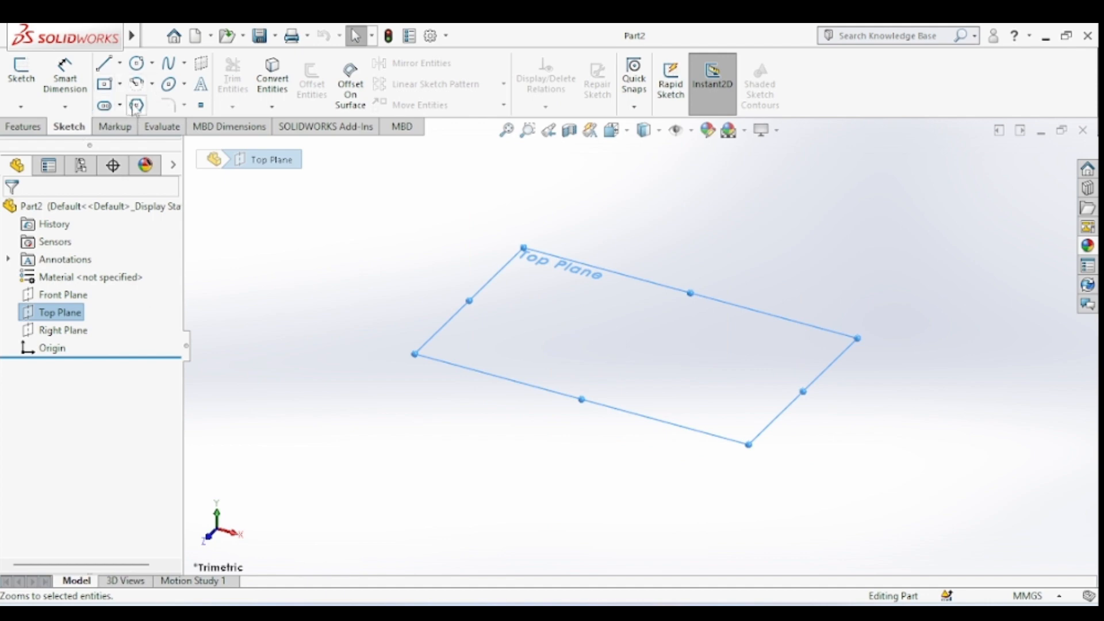
{"action": "left_click", "coordinate": [63, 313]}
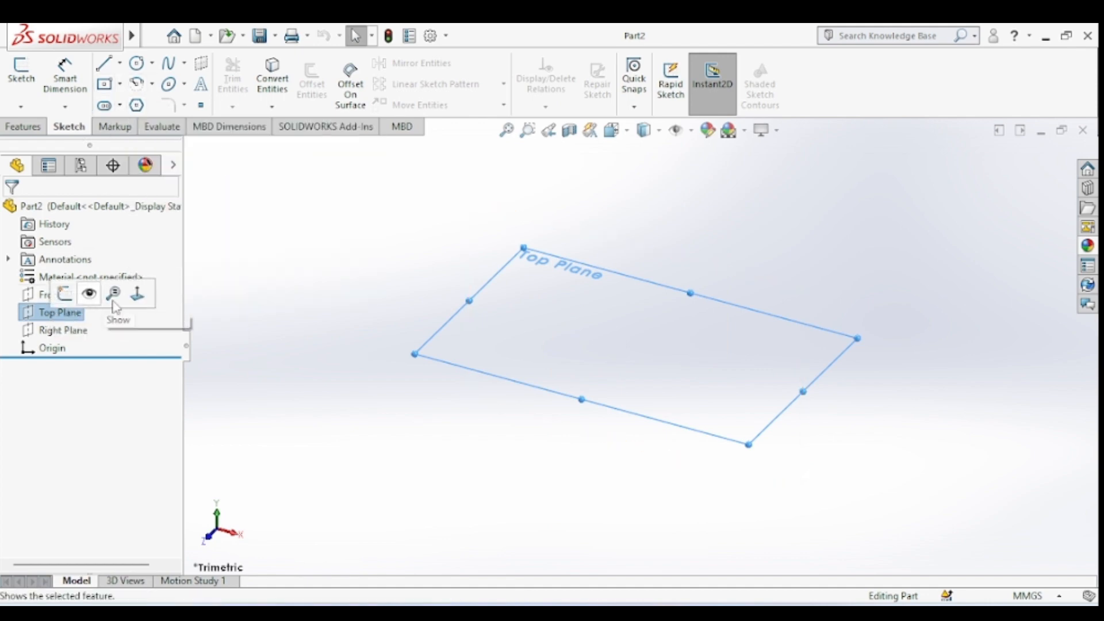
{"action": "left_click", "coordinate": [31, 314]}
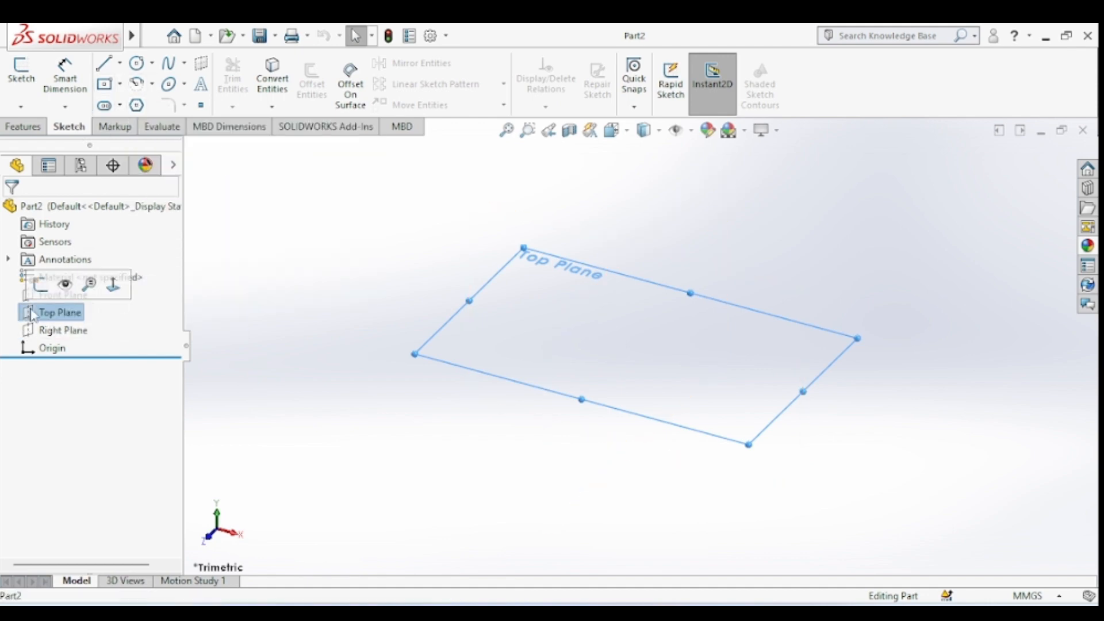
{"action": "left_click", "coordinate": [114, 285]}
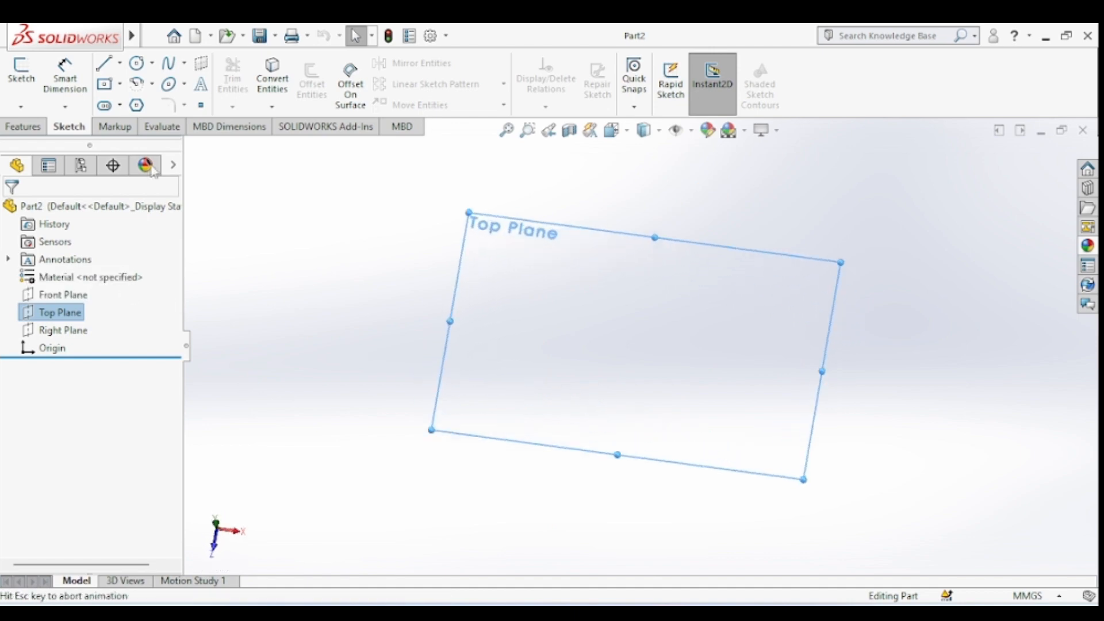
{"action": "left_click", "coordinate": [136, 106]}
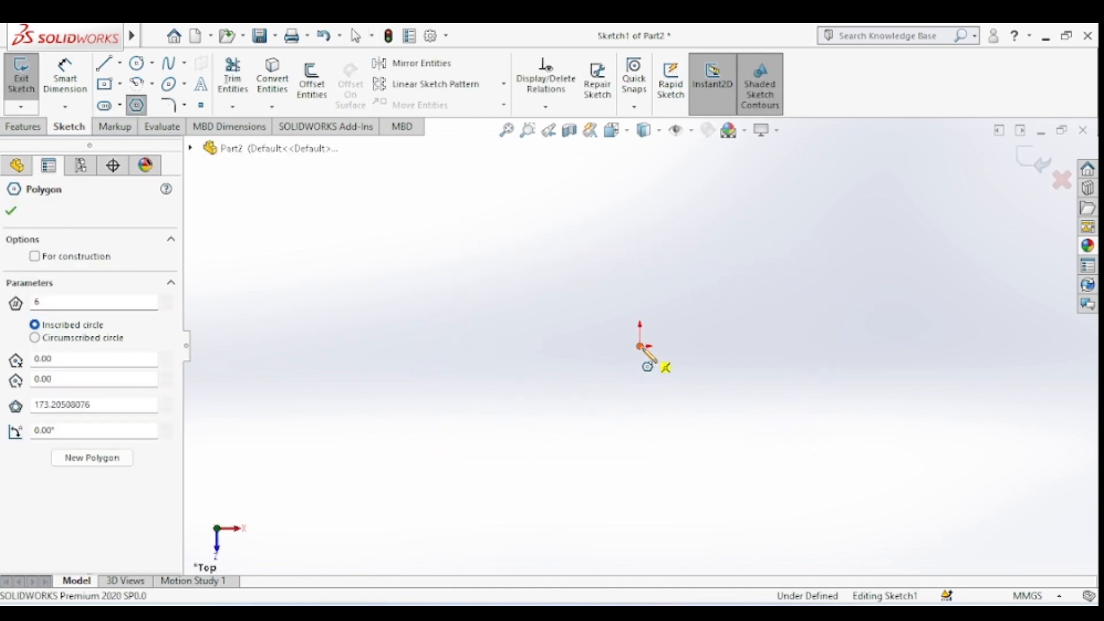
{"action": "left_click", "coordinate": [640, 346]}
{"action": "left_click", "coordinate": [643, 446]}
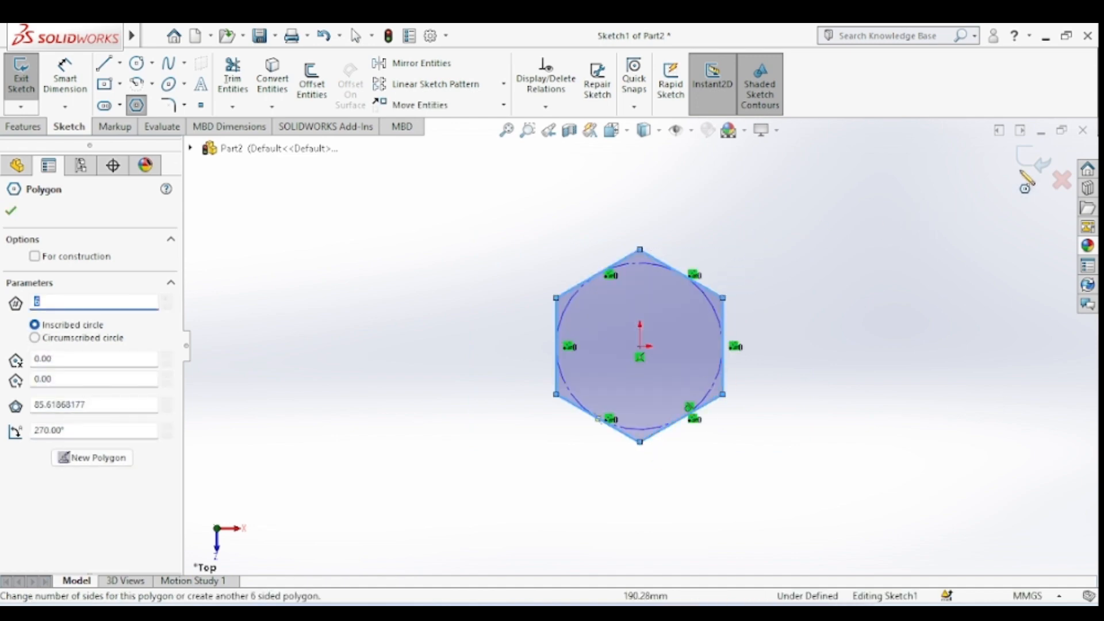
{"action": "key", "text": "Escape"}
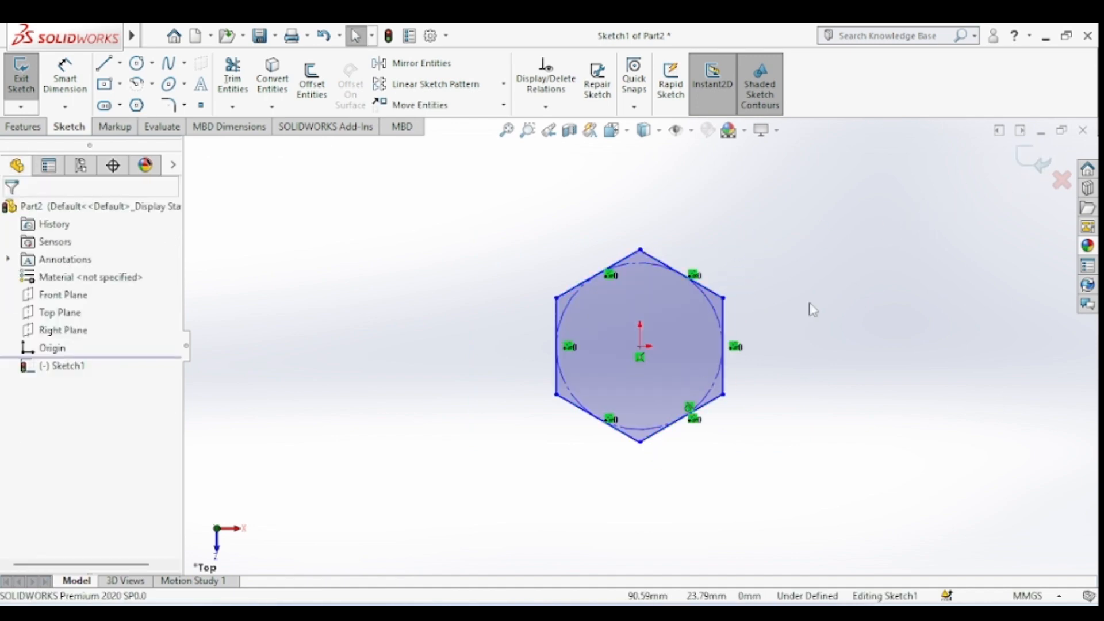
Constrain the hexagon's right-hand side to vertical and dimension the distance between its two vertical sides as 28 mm
{"action": "left_click", "coordinate": [723, 325]}
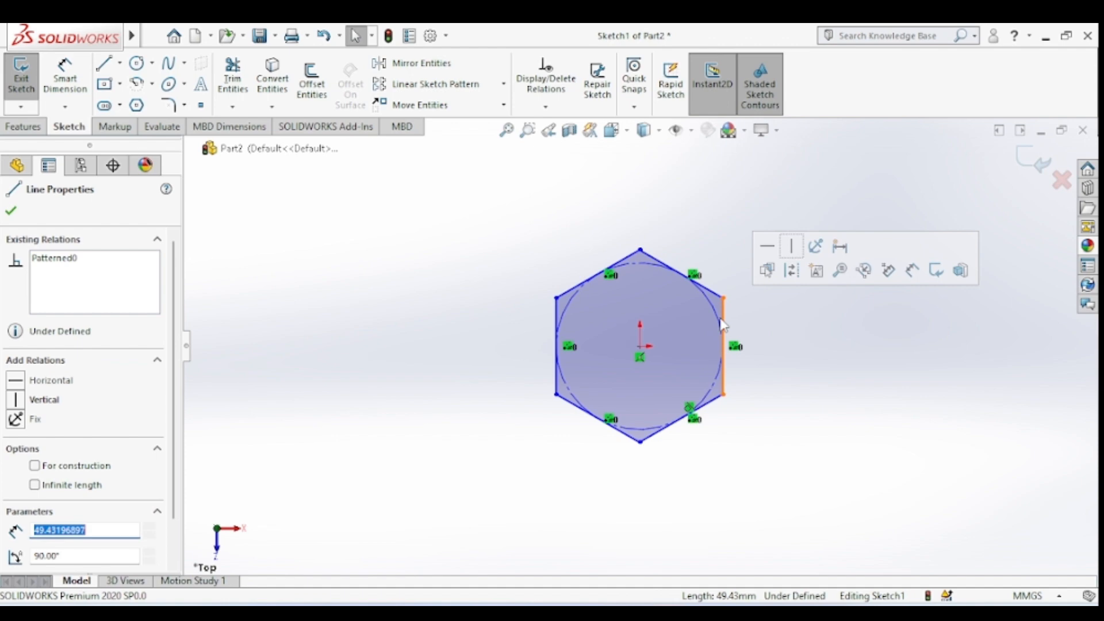
{"action": "left_click", "coordinate": [26, 400]}
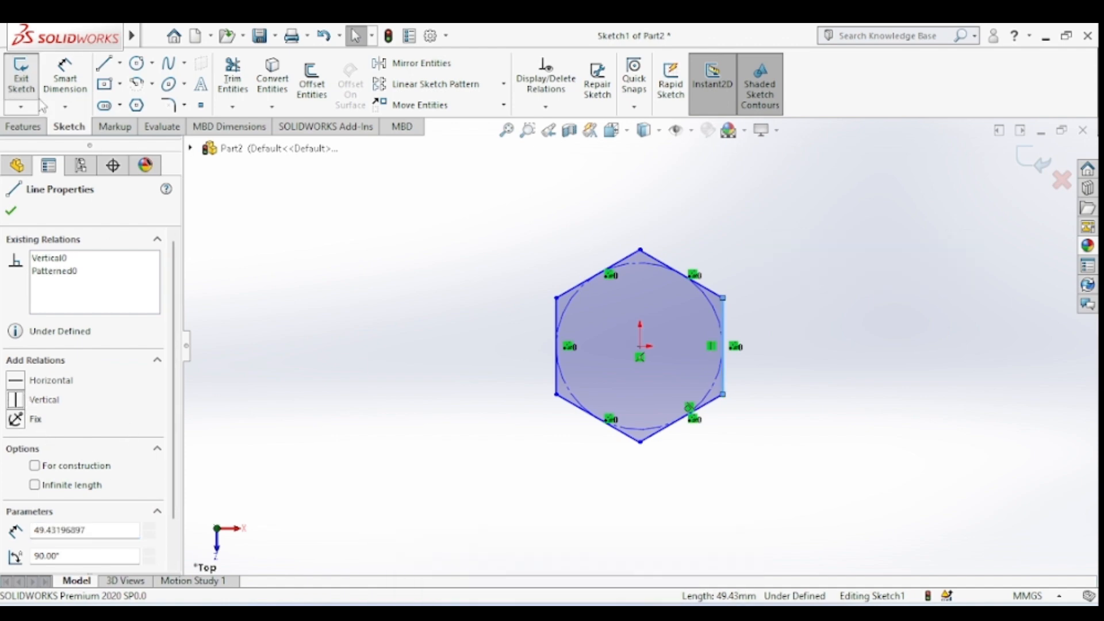
{"action": "left_click", "coordinate": [65, 75]}
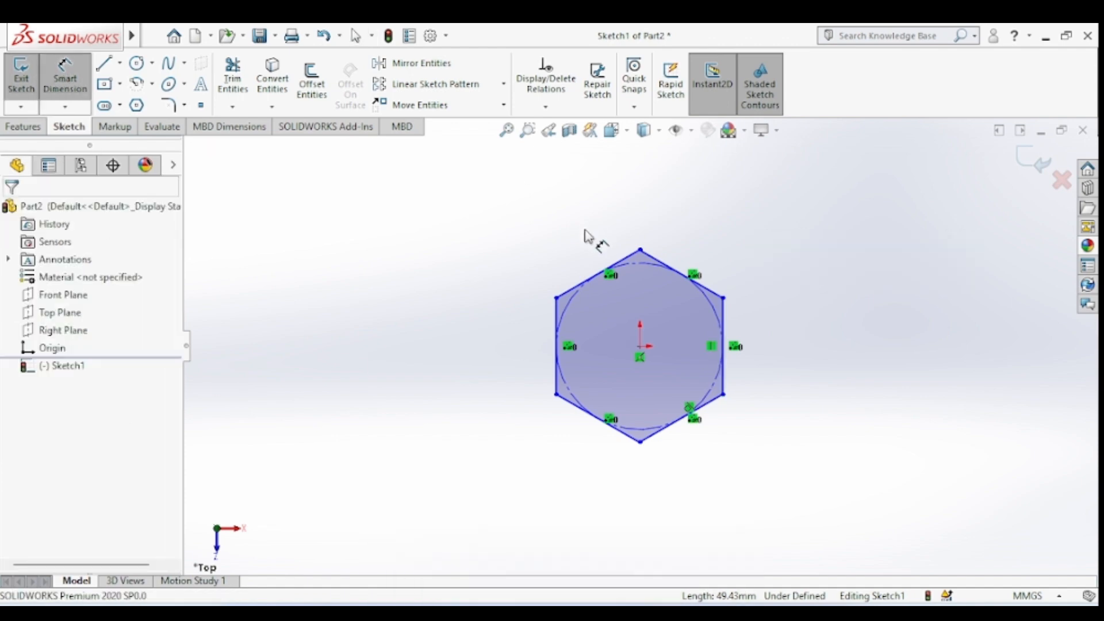
{"action": "left_click", "coordinate": [557, 326]}
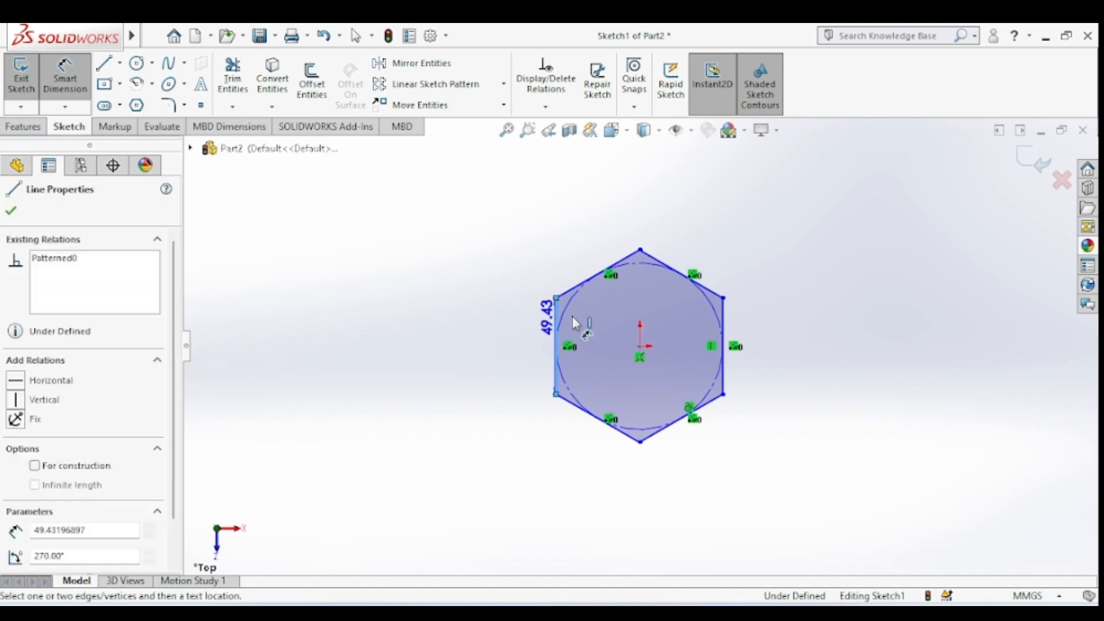
{"action": "left_click", "coordinate": [722, 322]}
{"action": "left_click", "coordinate": [726, 212]}
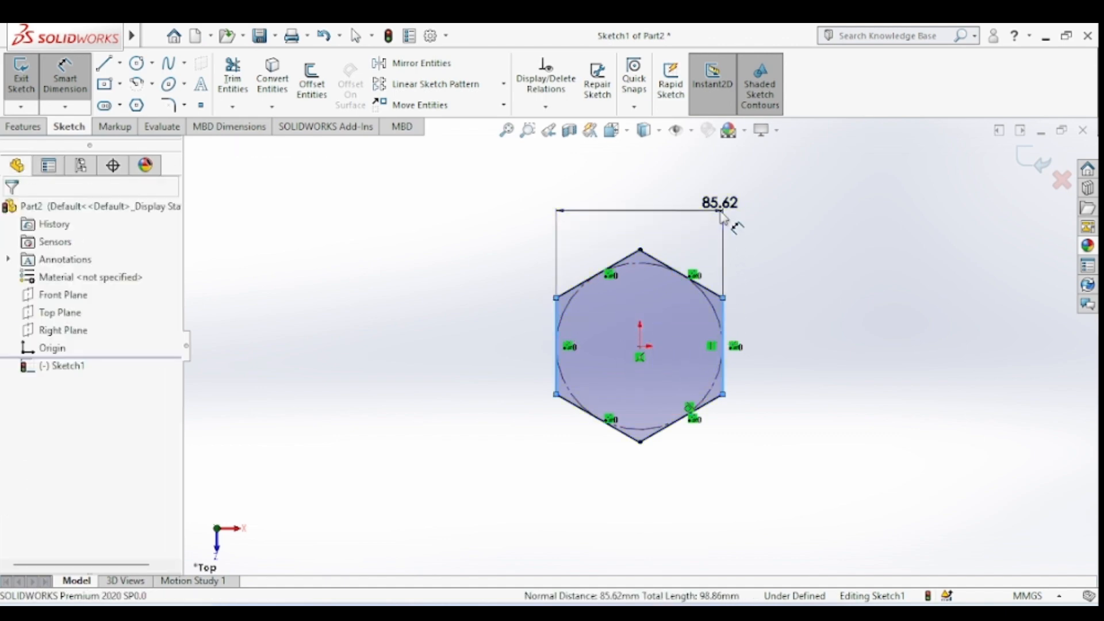
{"action": "type", "text": "28"}
{"action": "key", "text": "Return"}
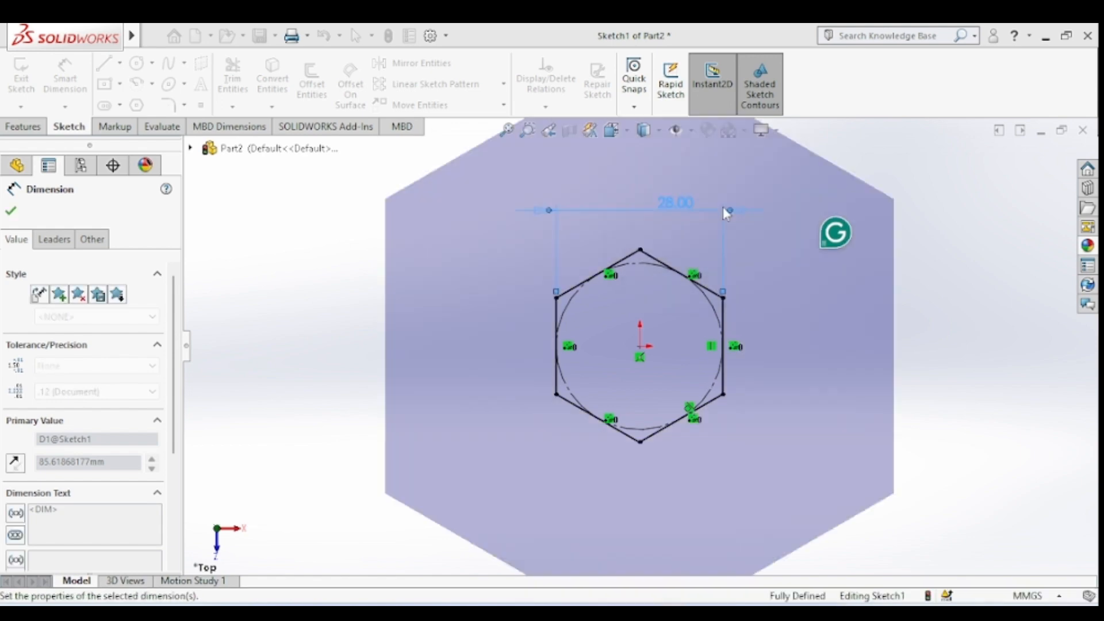
Extrude the hexagon sketch as a Blind boss 12 mm deep
{"action": "left_click", "coordinate": [23, 127]}
{"action": "left_click", "coordinate": [24, 73]}
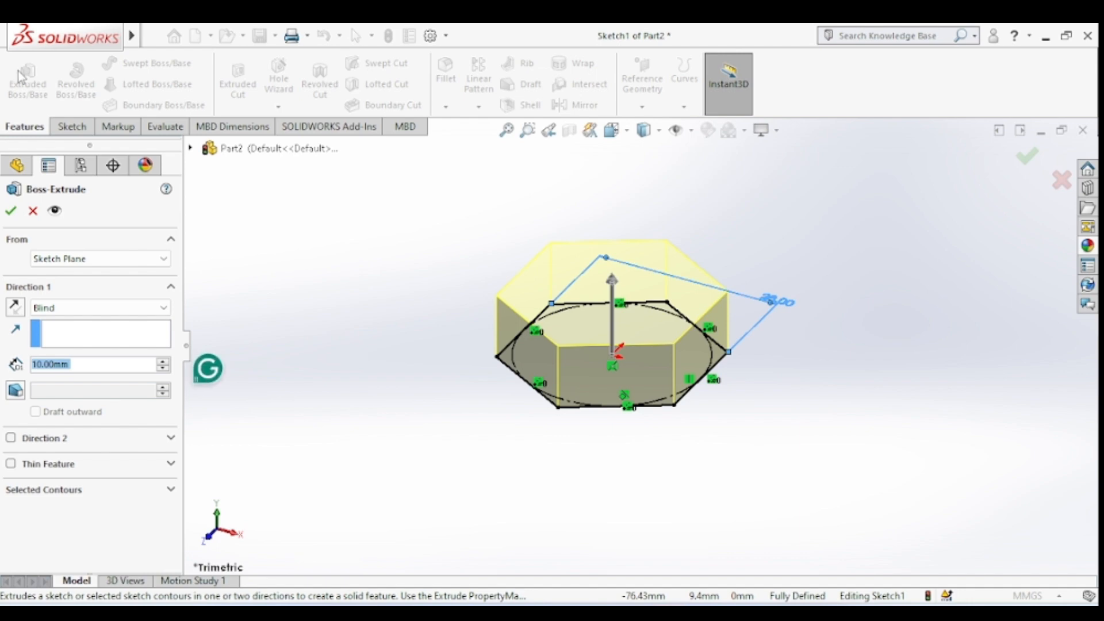
{"action": "type", "text": "12"}
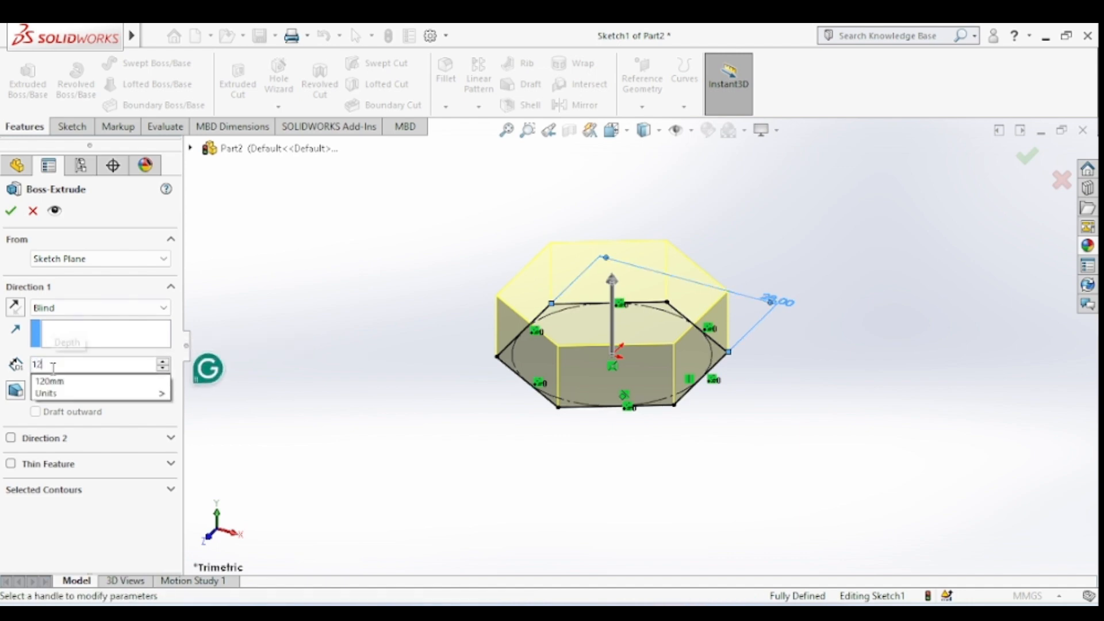
{"action": "key", "text": "Return"}
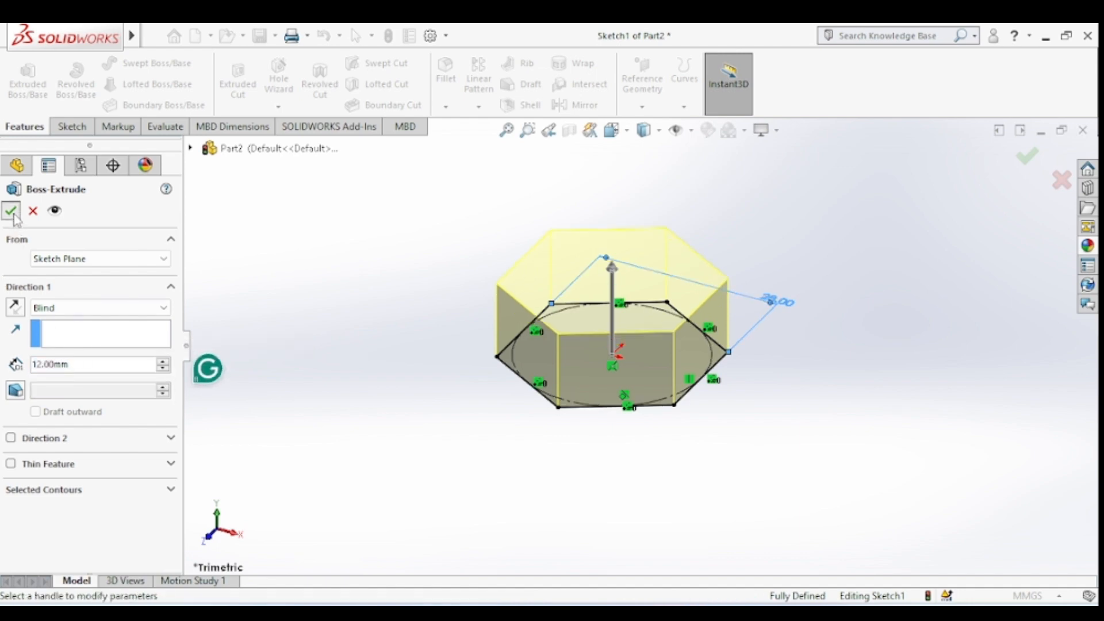
{"action": "left_click", "coordinate": [10, 210]}
Sketch a circle about 16.5 mm in diameter on the hexagonal head's top face, centred on the origin
{"action": "left_click", "coordinate": [594, 267]}
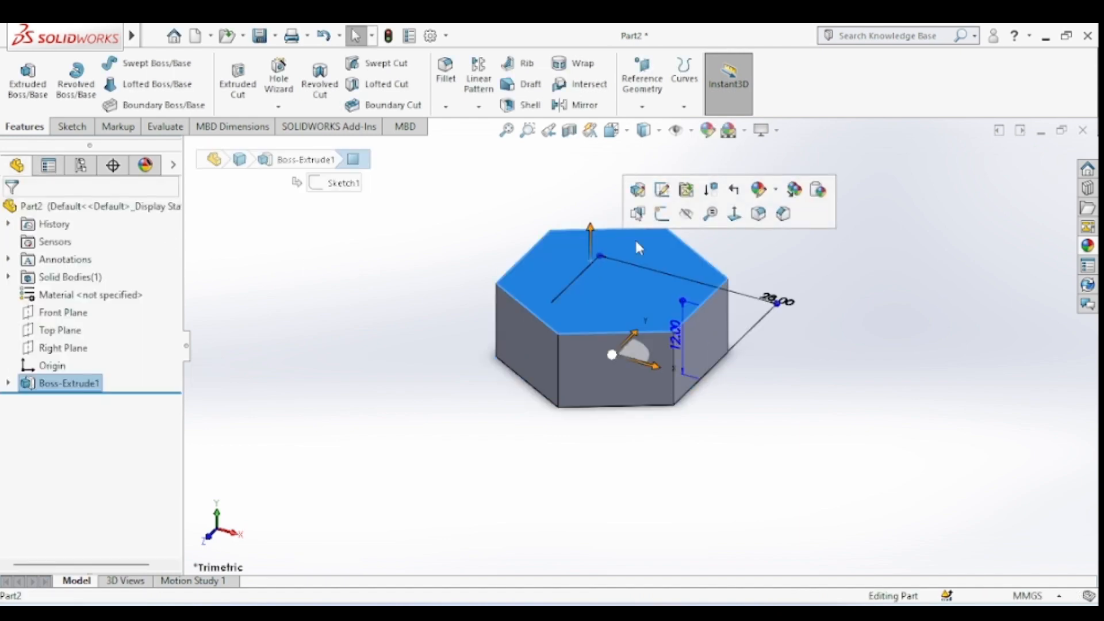
{"action": "left_click", "coordinate": [734, 216]}
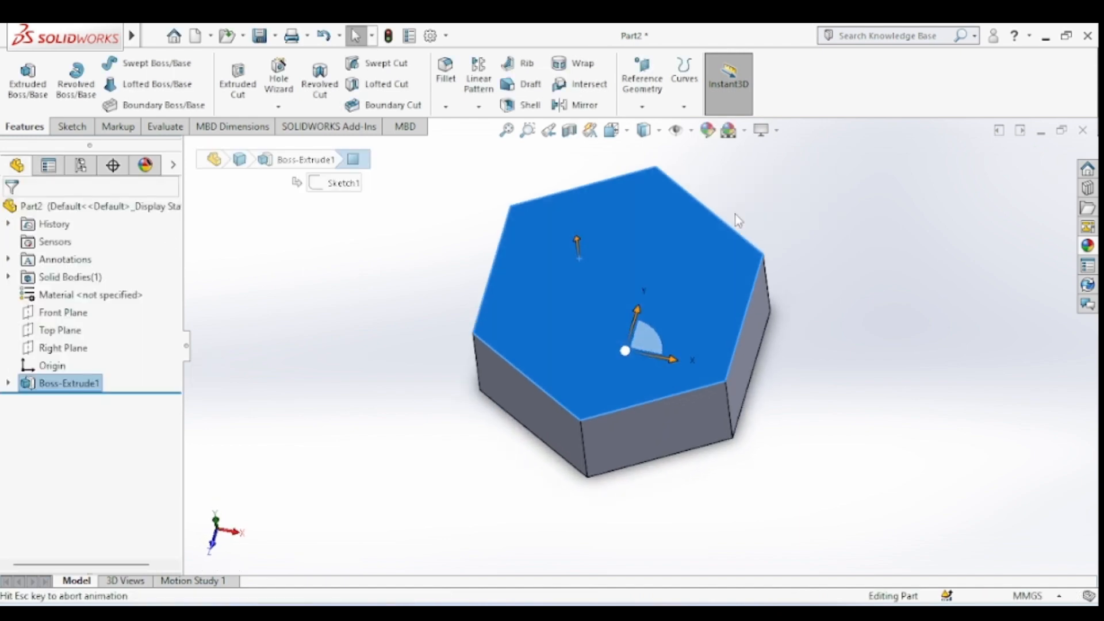
{"action": "left_click", "coordinate": [69, 128]}
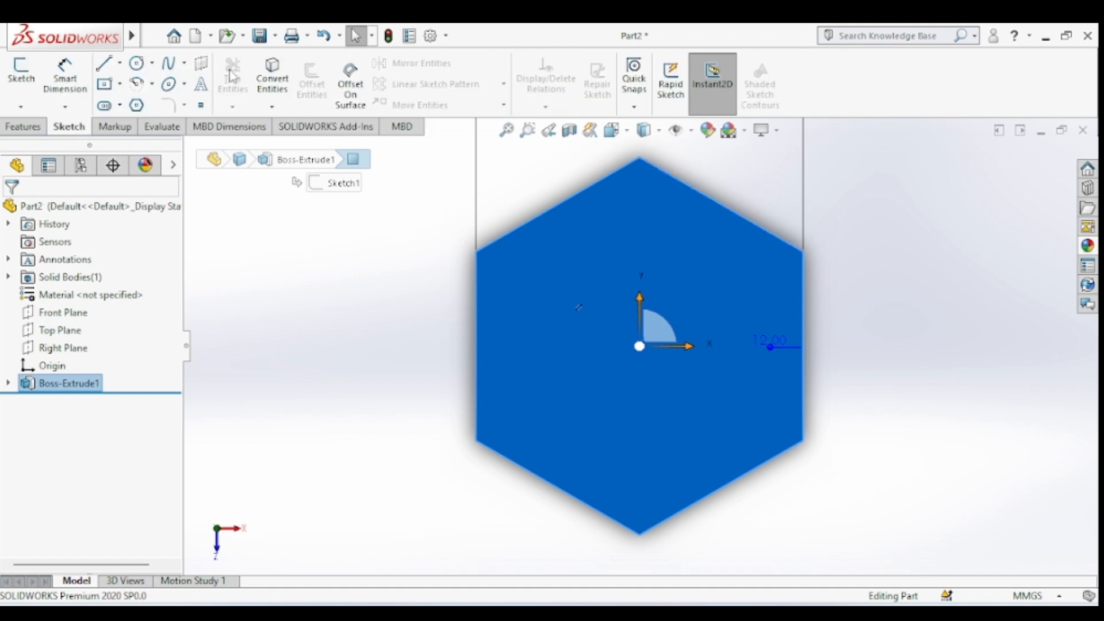
{"action": "left_click", "coordinate": [137, 64]}
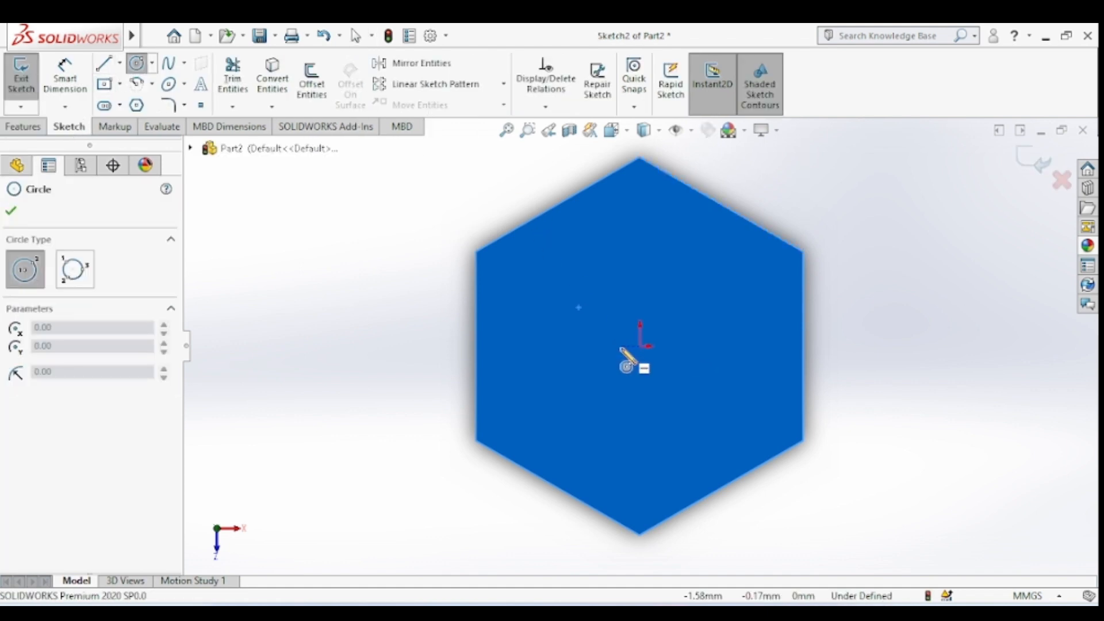
{"action": "left_click", "coordinate": [639, 346]}
{"action": "left_click", "coordinate": [693, 427]}
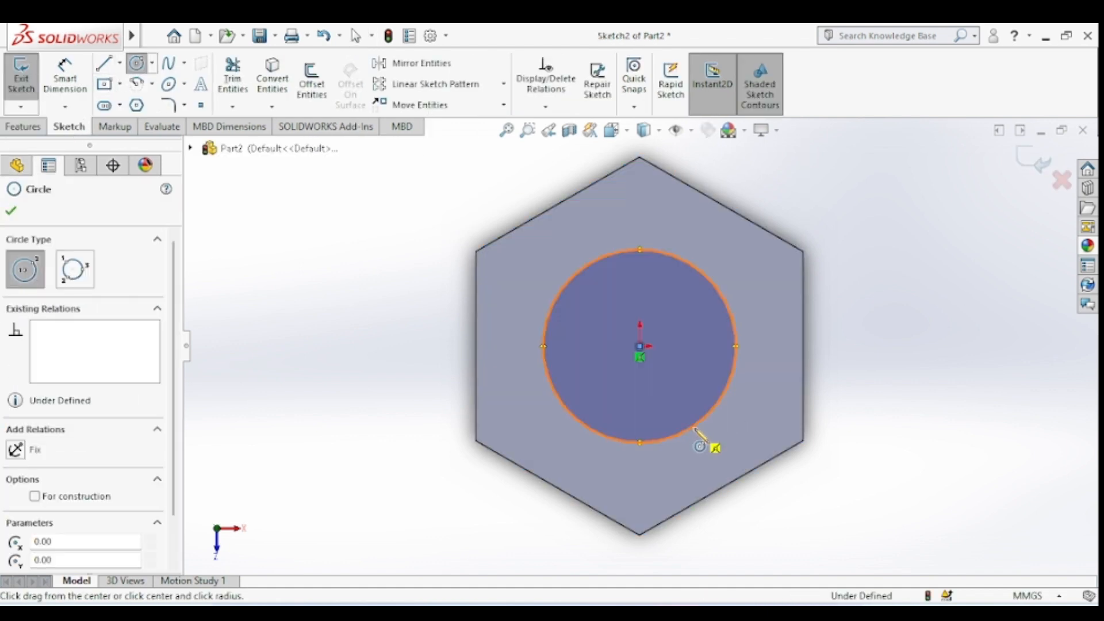
{"action": "key", "text": "Escape"}
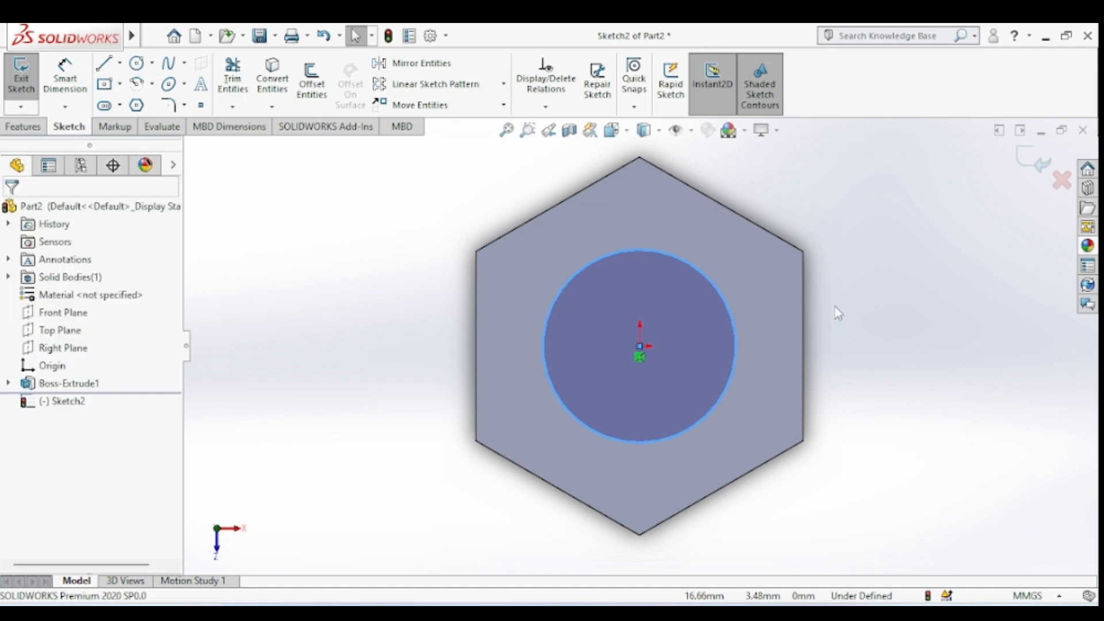
Make the circle tangent to one edge of the hexagonal head
{"action": "left_click", "coordinate": [723, 304]}
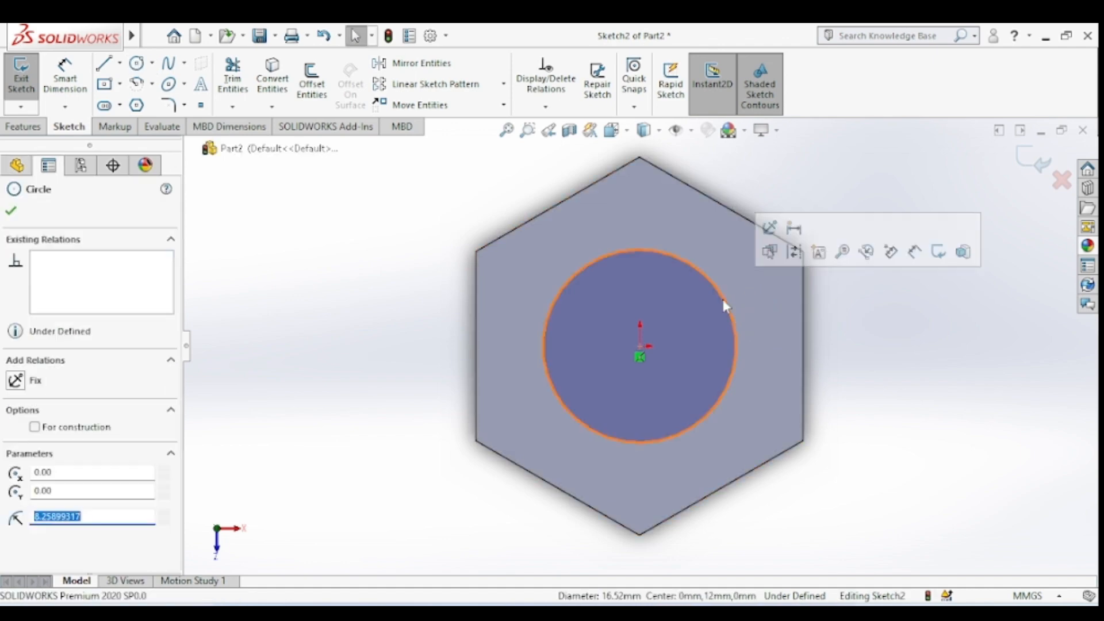
{"action": "left_click", "coordinate": [729, 209], "text": "ctrl"}
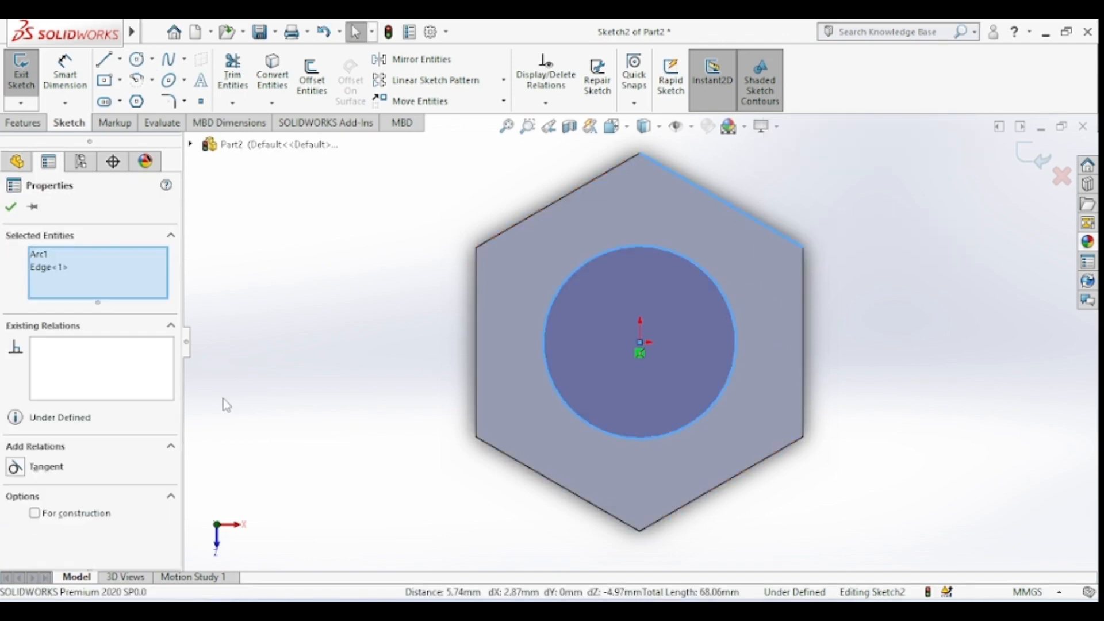
{"action": "left_click", "coordinate": [16, 471]}
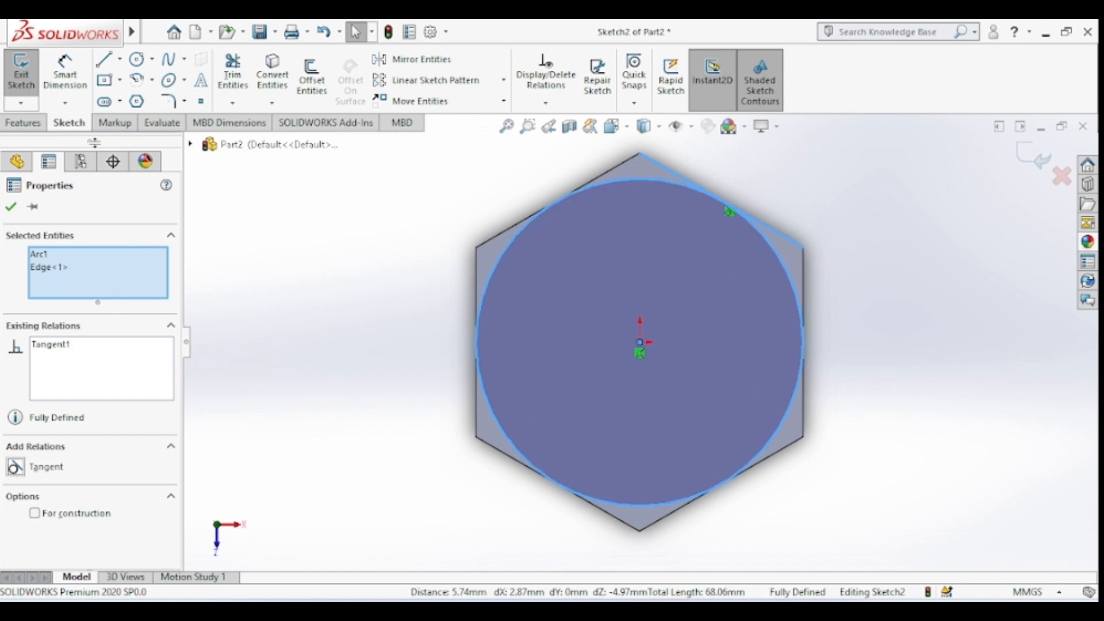
Extrude-cut the head's corners outside the circle, Blind 12 mm deep, with the side to cut flipped and a 60° draft
{"action": "left_click", "coordinate": [26, 124]}
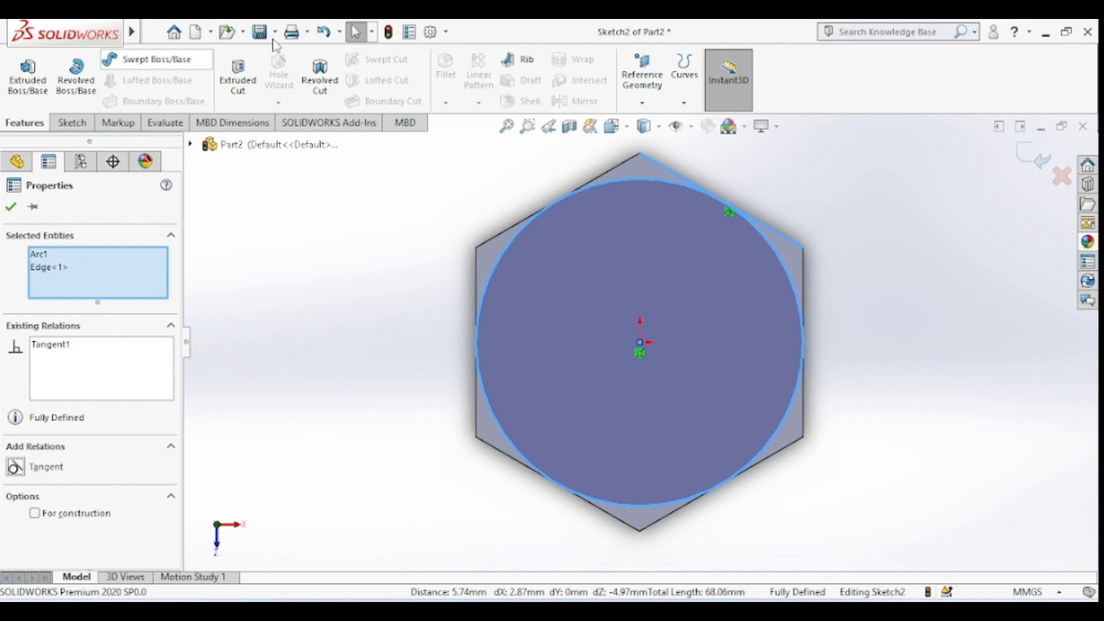
{"action": "left_click", "coordinate": [255, 85]}
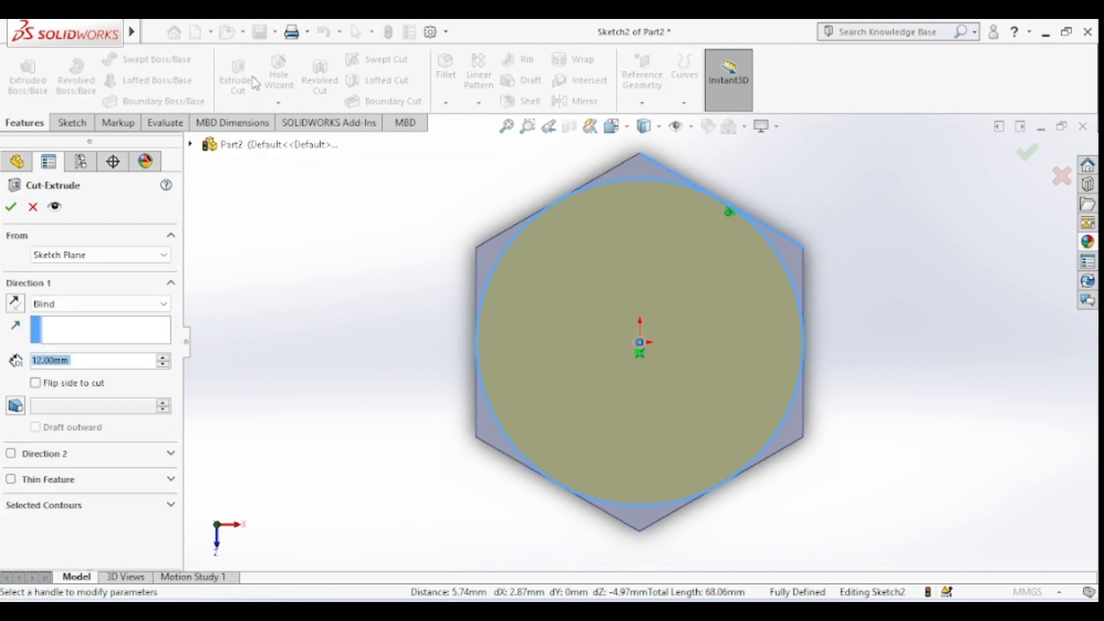
{"action": "left_click", "coordinate": [35, 384]}
{"action": "left_click", "coordinate": [17, 408]}
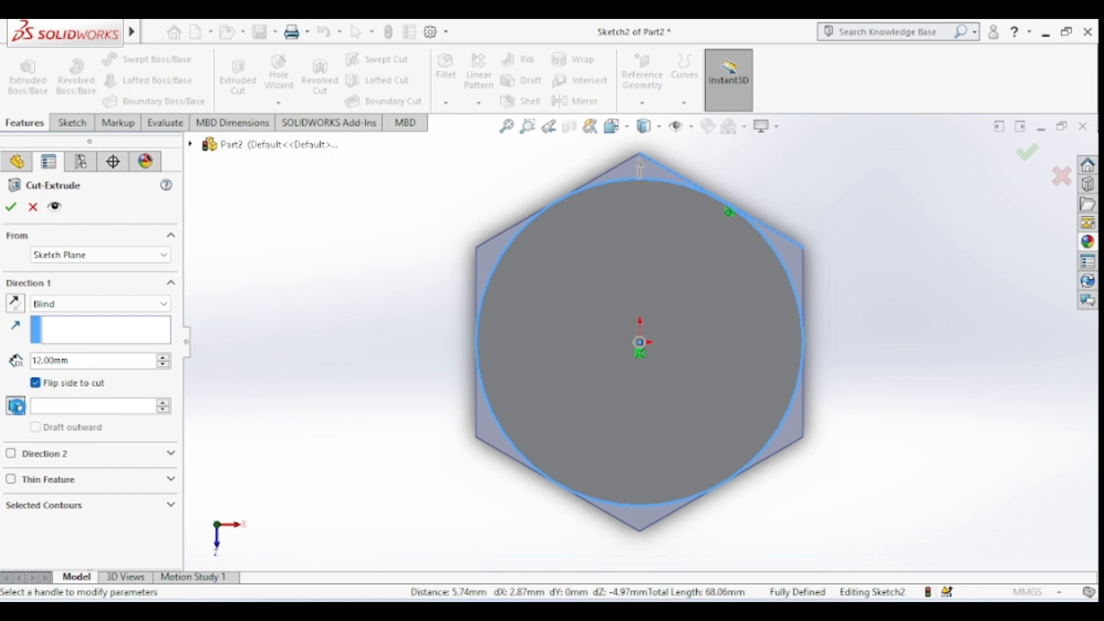
{"action": "type", "text": "60deg"}
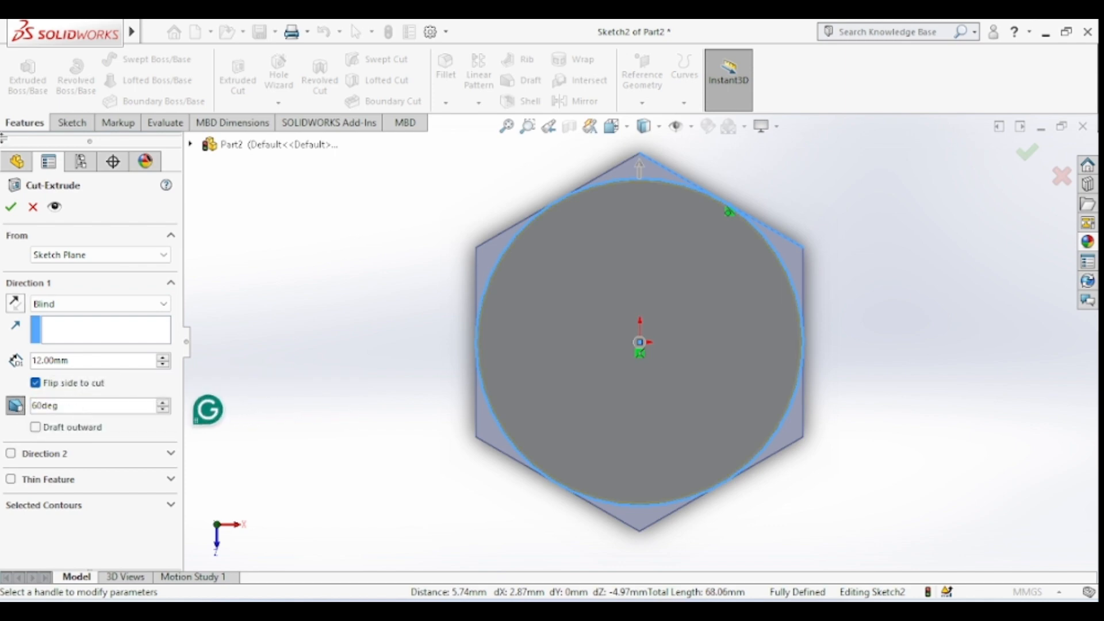
{"action": "left_click", "coordinate": [14, 209]}
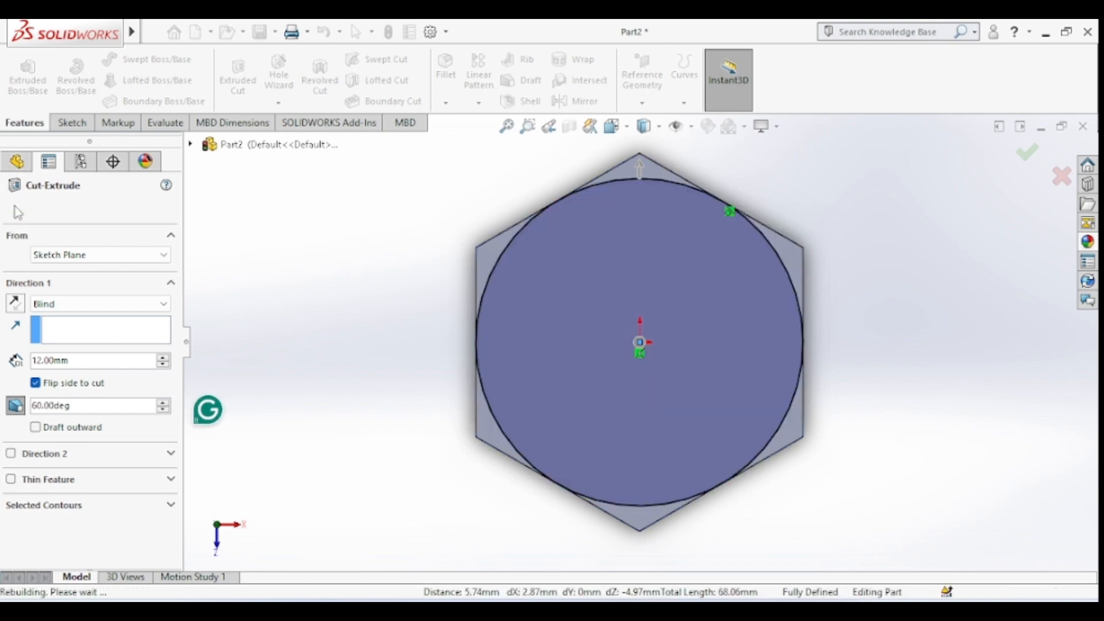
Sketch a circle about 18 mm in diameter on the head's bottom face, centred on the origin
{"action": "middle_click_drag", "start_coordinate": [870, 385], "coordinate": [872, 164]}
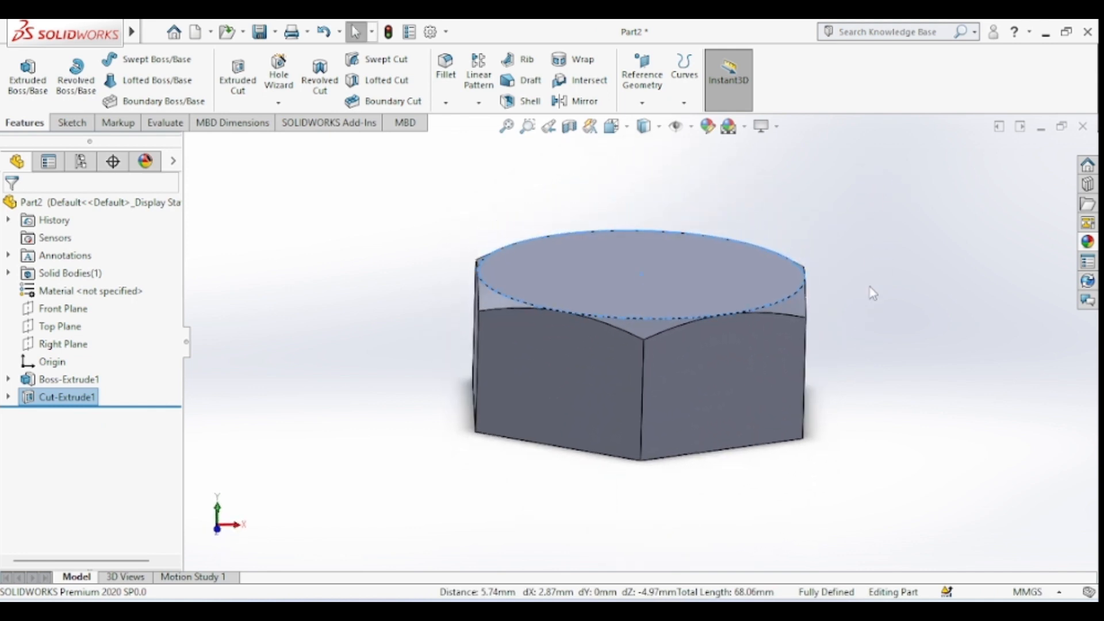
{"action": "middle_click_drag", "start_coordinate": [865, 387], "coordinate": [801, 222]}
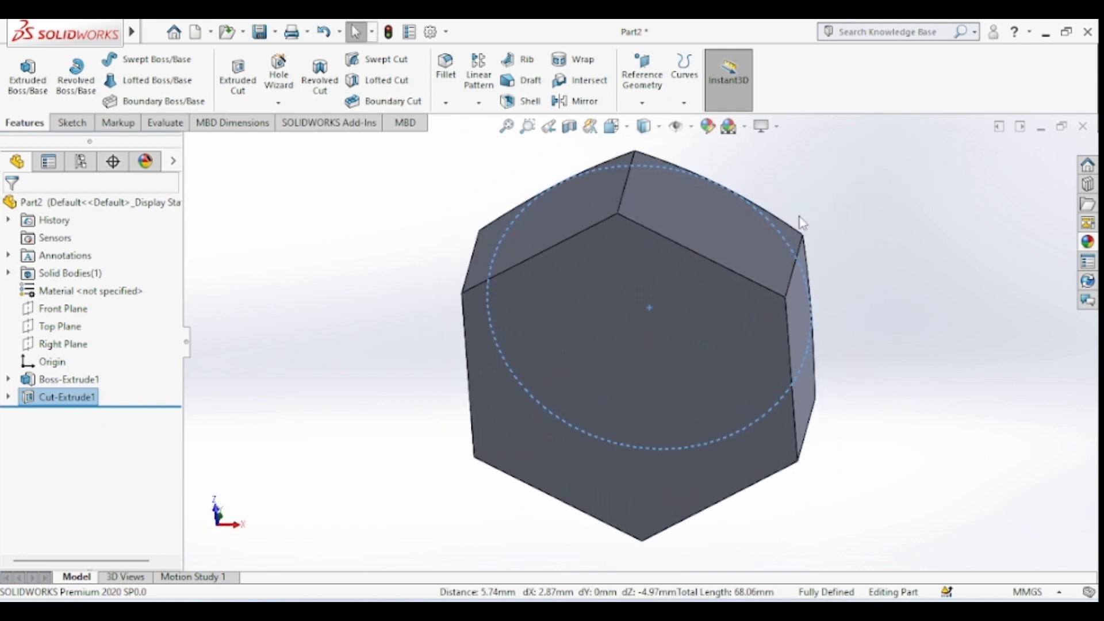
{"action": "left_click", "coordinate": [574, 456]}
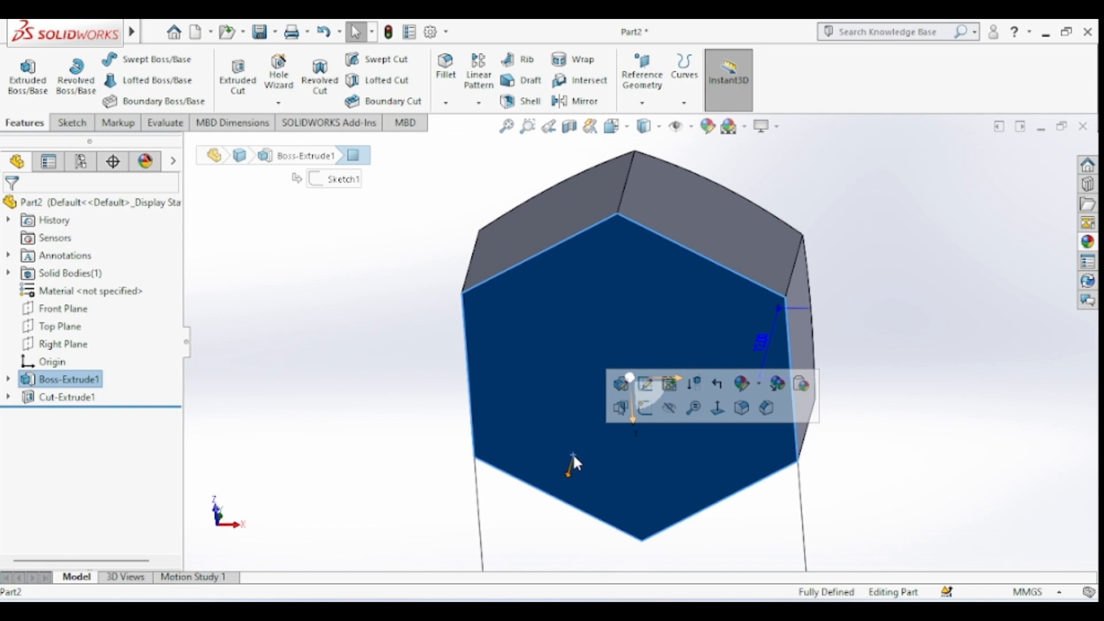
{"action": "left_click", "coordinate": [716, 409]}
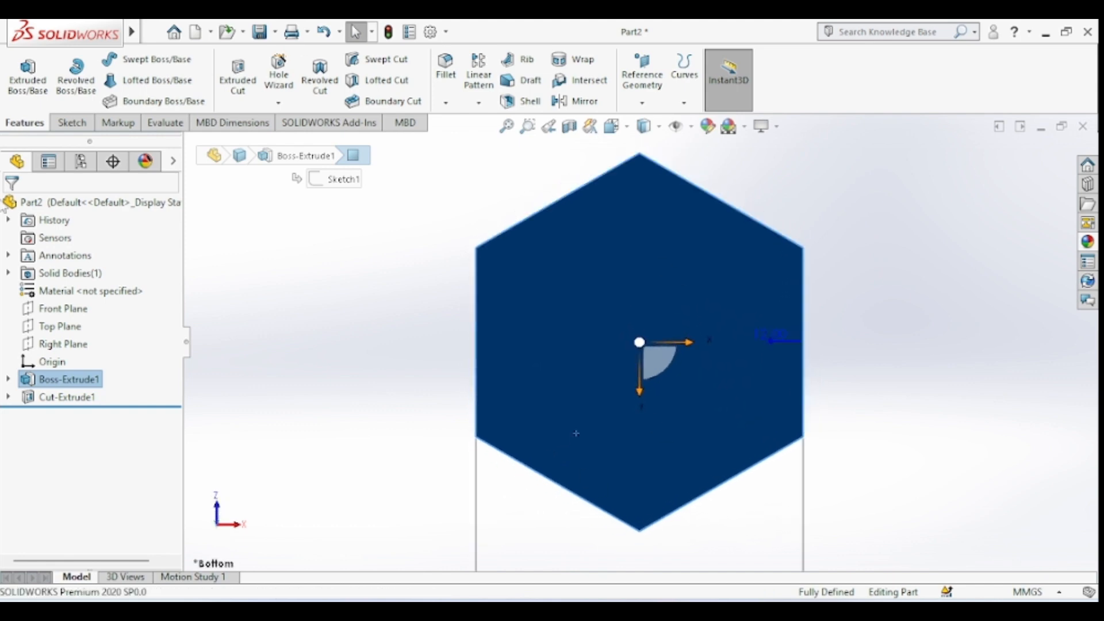
{"action": "left_click", "coordinate": [76, 124]}
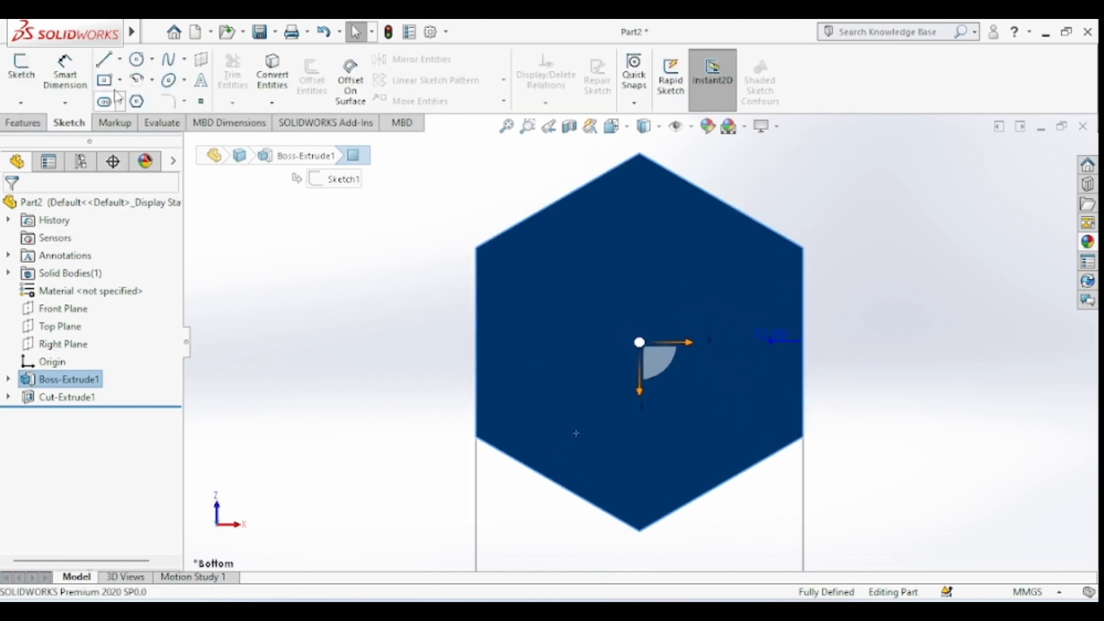
{"action": "left_click", "coordinate": [137, 58]}
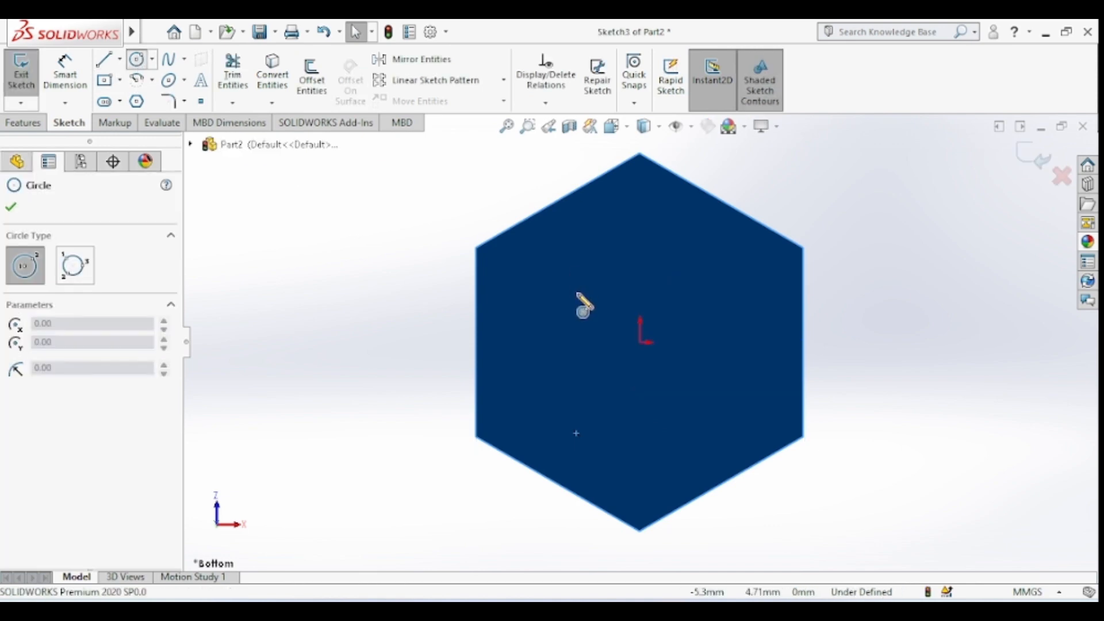
{"action": "left_click", "coordinate": [640, 342]}
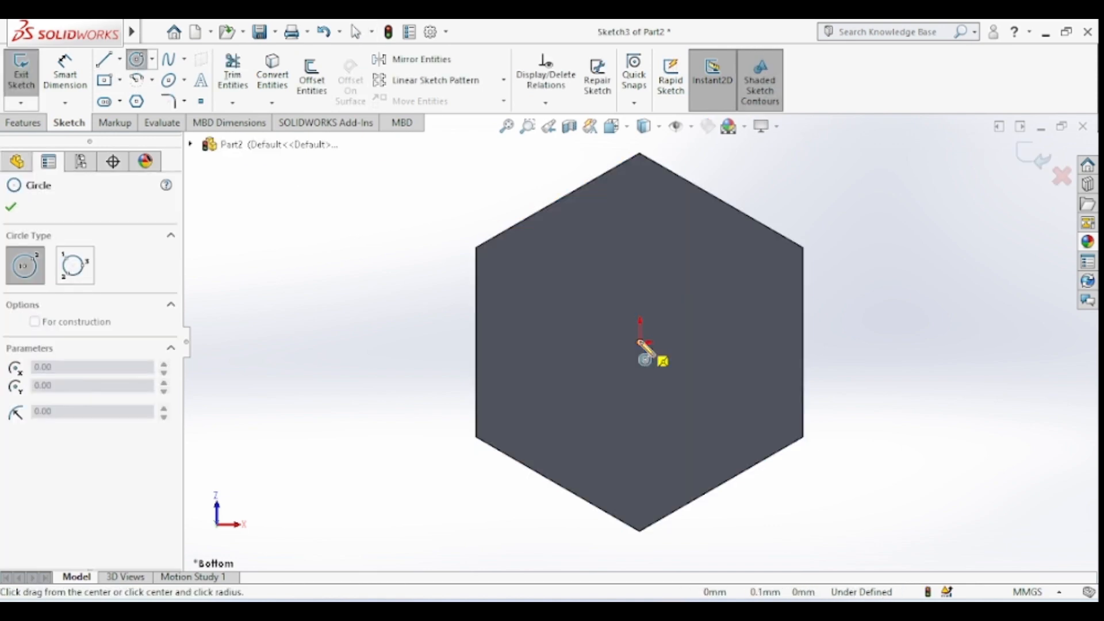
{"action": "left_click", "coordinate": [724, 405]}
Dimension the circle on the head's underside to a diameter of 20 mm
{"action": "left_click", "coordinate": [65, 75]}
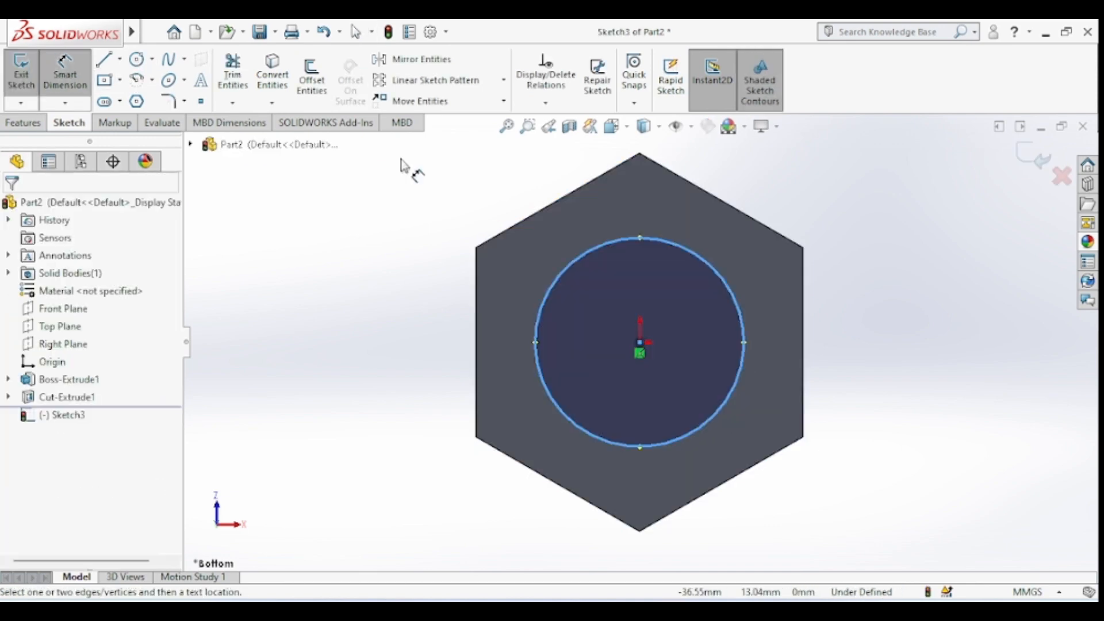
{"action": "left_click", "coordinate": [741, 316]}
{"action": "left_click", "coordinate": [923, 296]}
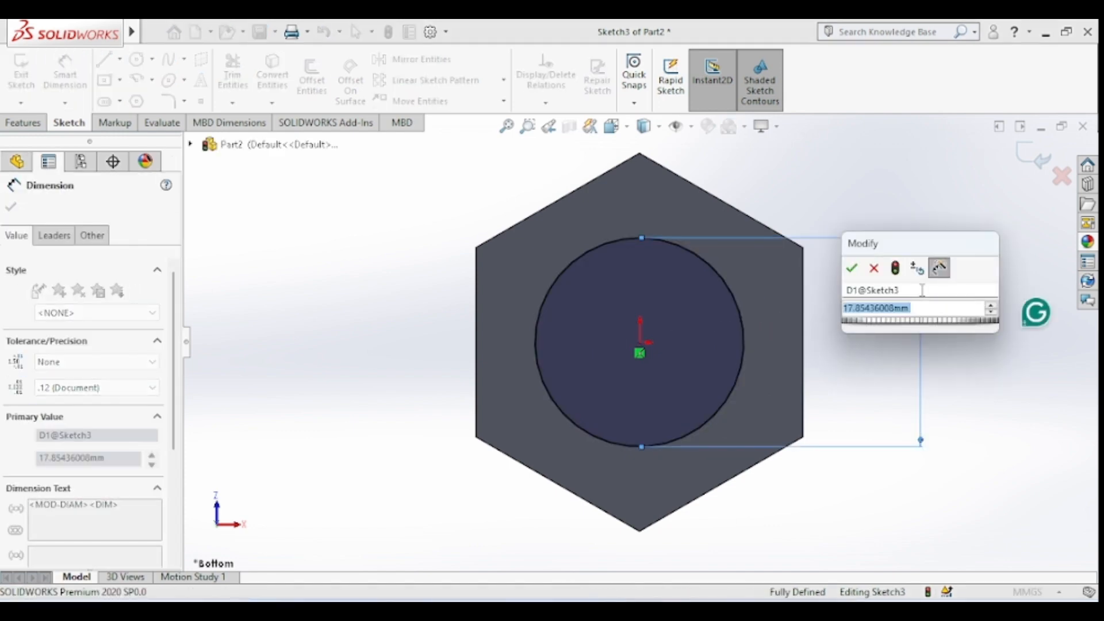
{"action": "type", "text": "20"}
{"action": "key", "text": "Return"}
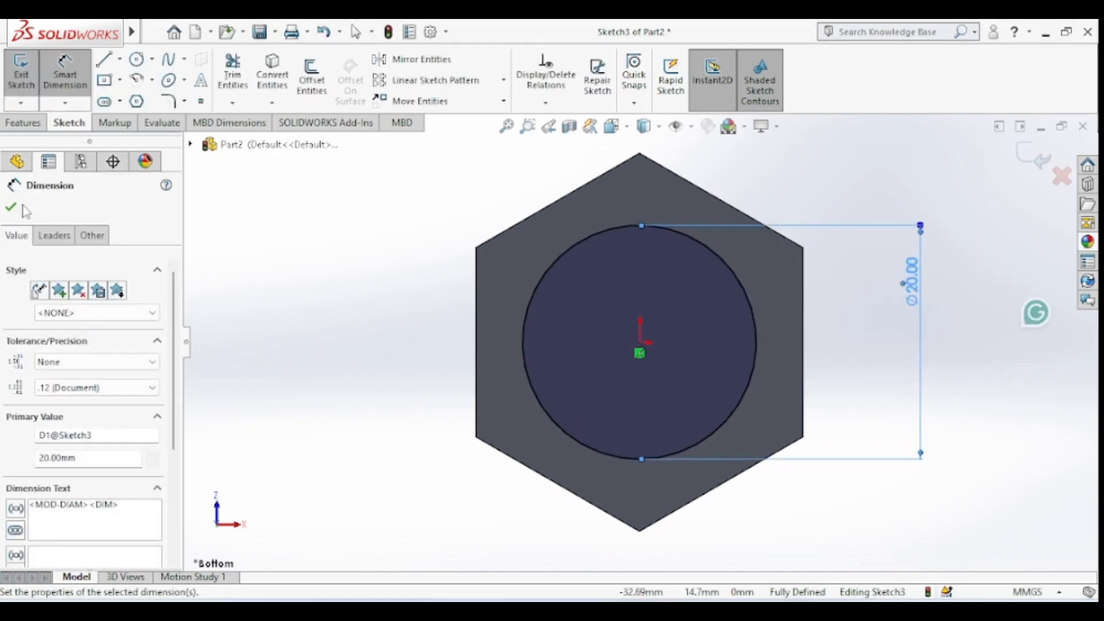
Extrude the 20 mm circle as a Blind boss 75 mm long, merged with the head, to form the bolt shank
{"action": "left_click", "coordinate": [23, 122]}
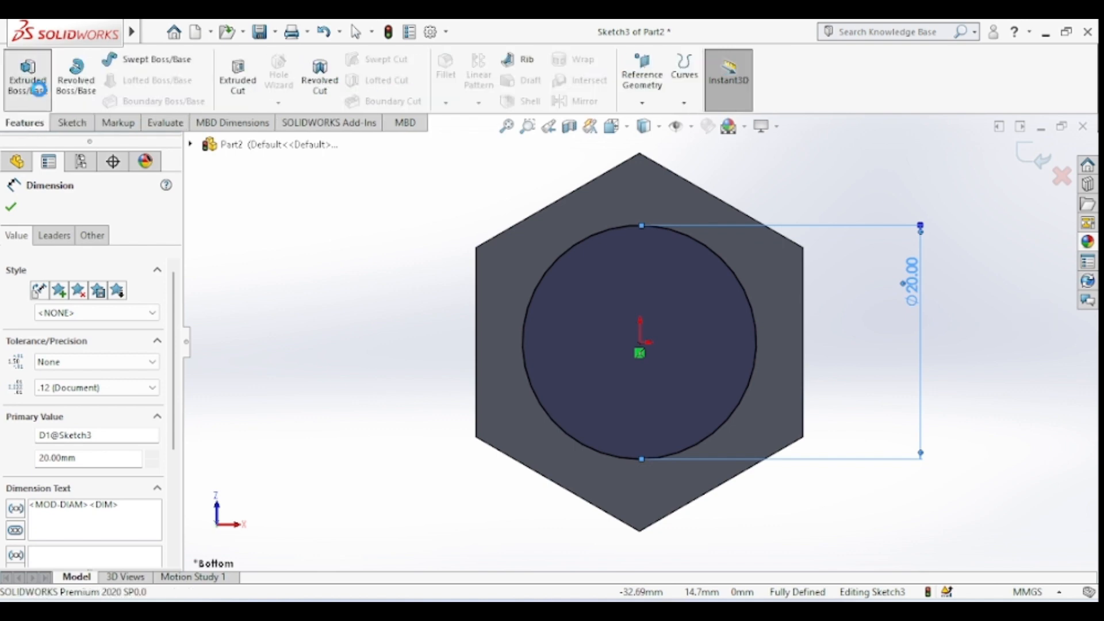
{"action": "left_click", "coordinate": [28, 75]}
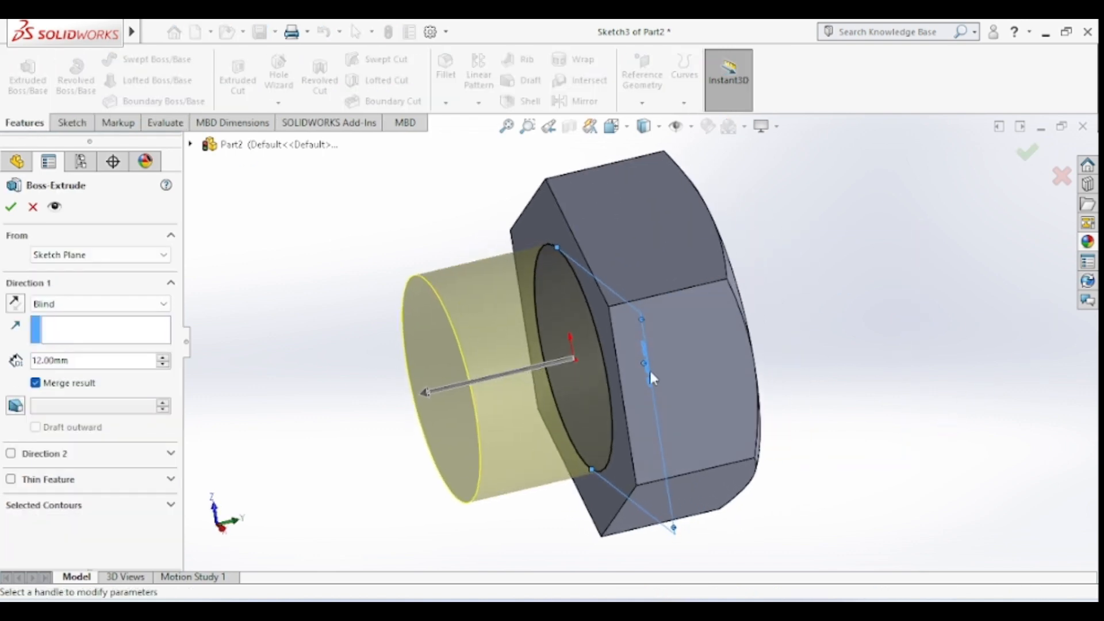
{"action": "left_click", "coordinate": [35, 362]}
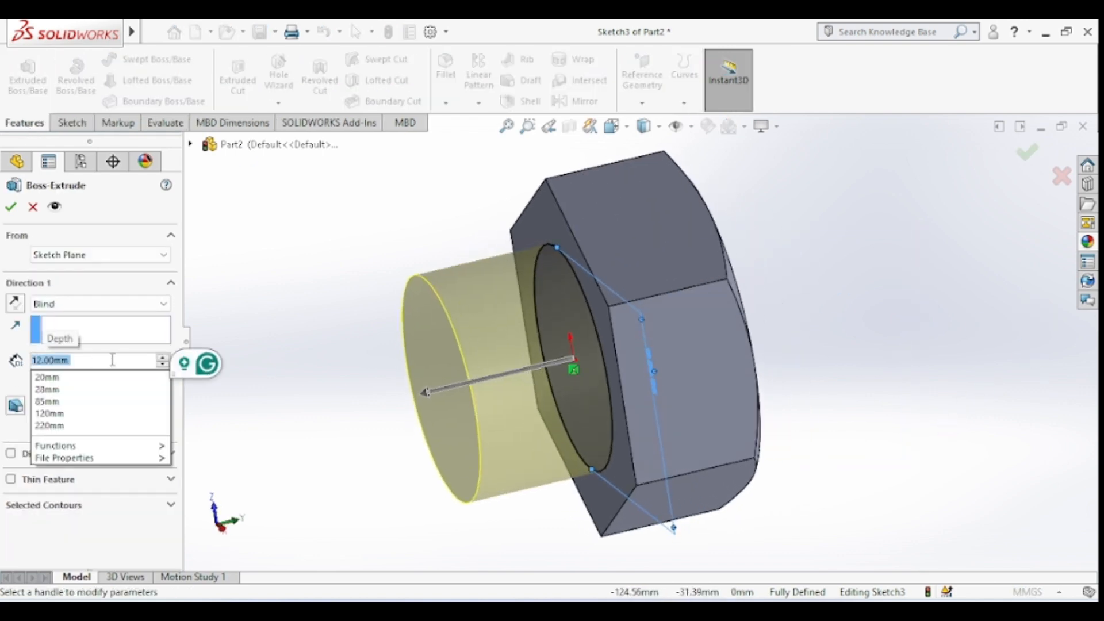
{"action": "type", "text": "75"}
{"action": "key", "text": "Return"}
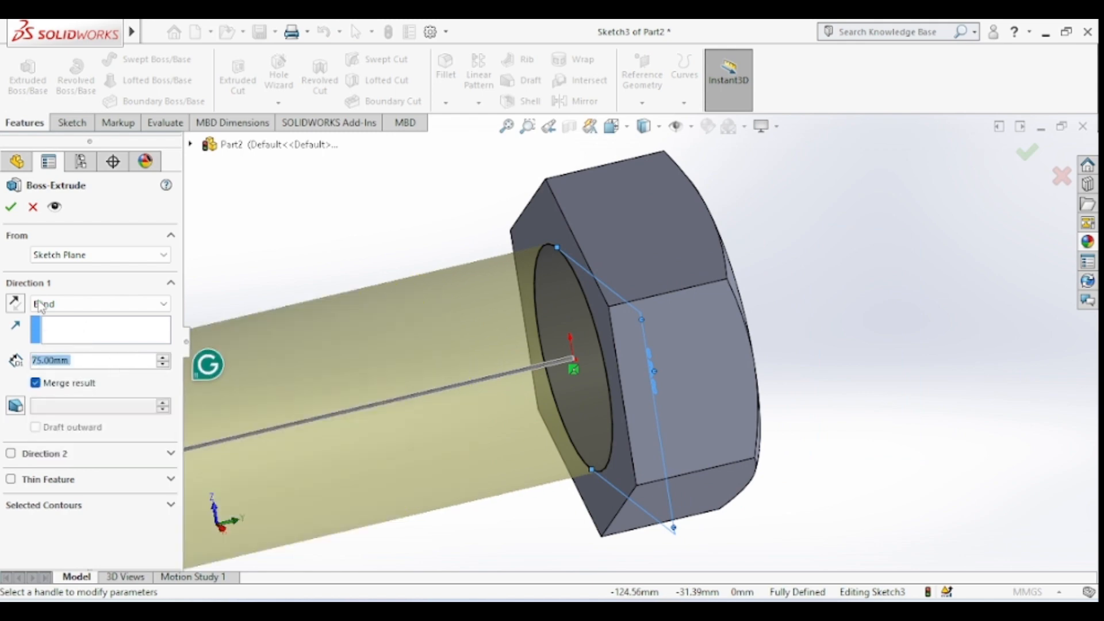
{"action": "left_click", "coordinate": [11, 208]}
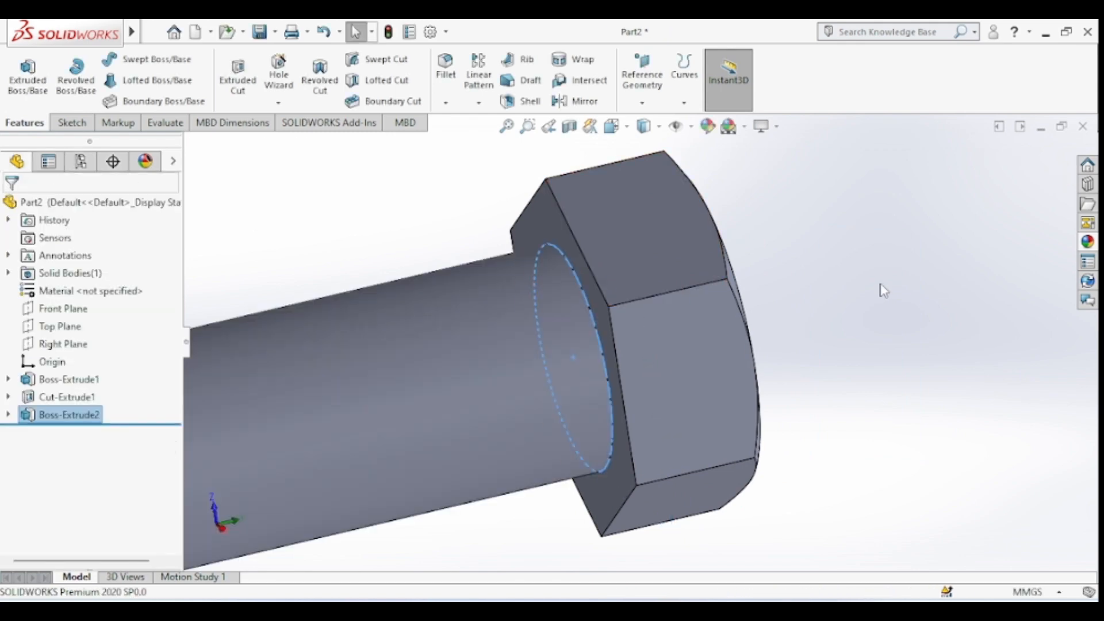
On the Front Plane, sketch a horizontal line across the middle of the shank, extending past both of its sides
{"action": "scroll", "coordinate": [883, 290], "scroll_direction": "down", "scroll_amount": 5}
{"action": "scroll", "coordinate": [884, 290], "scroll_direction": "up", "scroll_amount": 6}
{"action": "middle_click_drag", "start_coordinate": [717, 375], "coordinate": [672, 271]}
{"action": "left_click", "coordinate": [506, 126]}
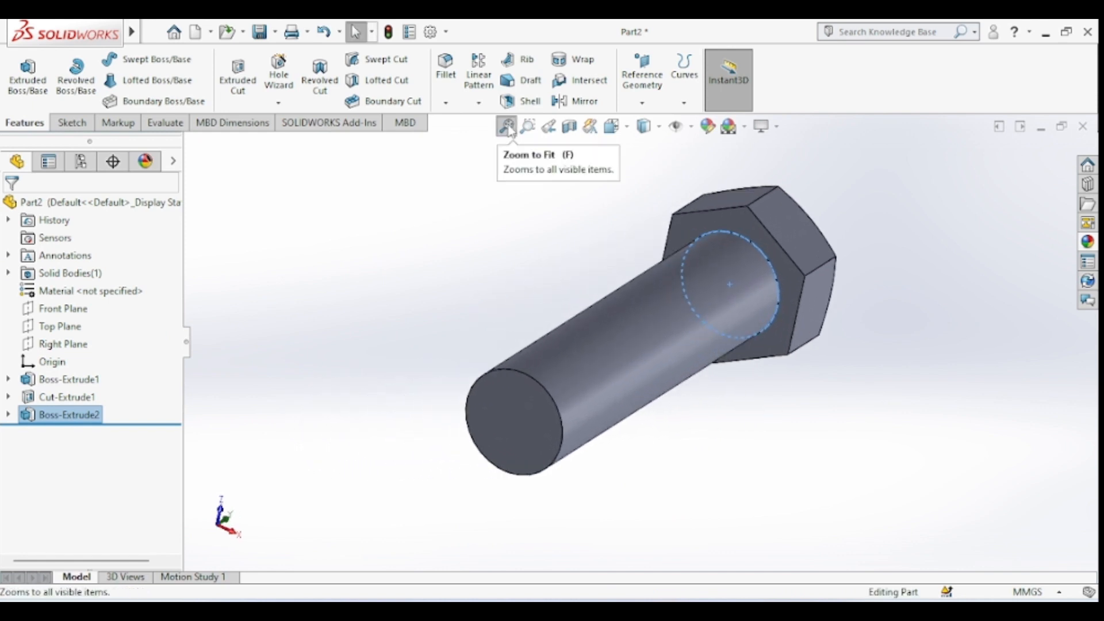
{"action": "middle_click_drag", "start_coordinate": [530, 264], "coordinate": [638, 345]}
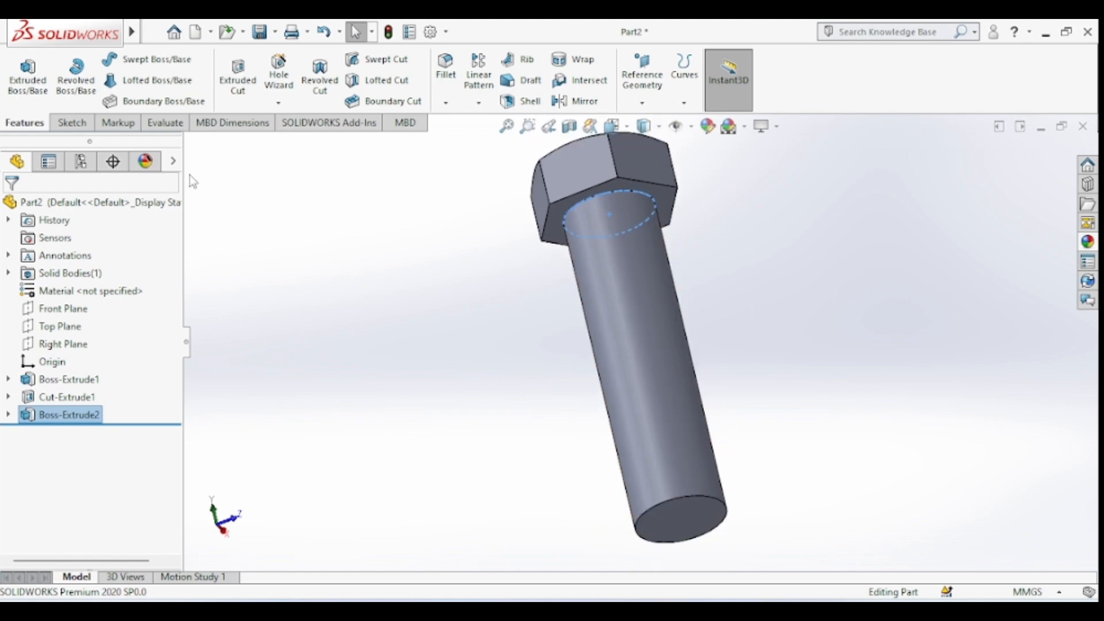
{"action": "left_click", "coordinate": [73, 122]}
{"action": "left_click", "coordinate": [20, 74]}
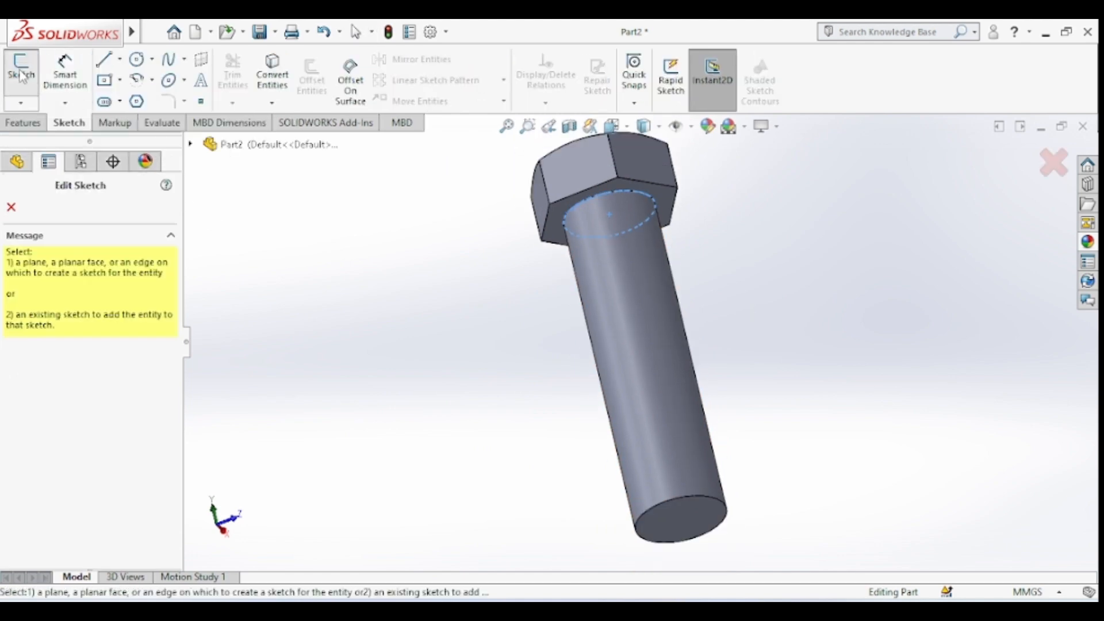
{"action": "left_click", "coordinate": [190, 144]}
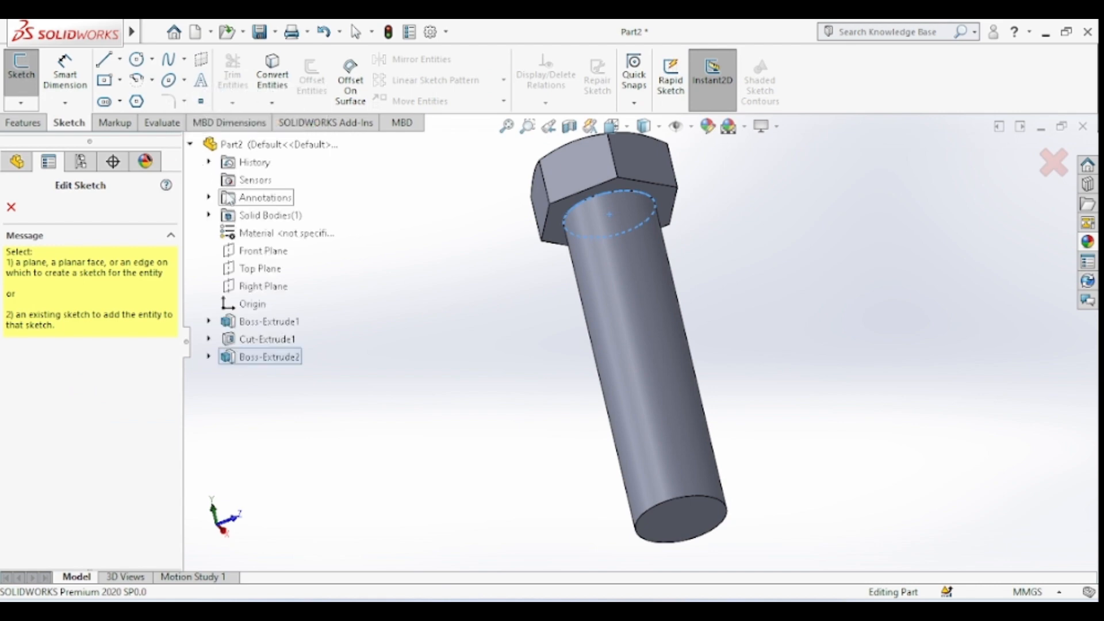
{"action": "left_click", "coordinate": [263, 268]}
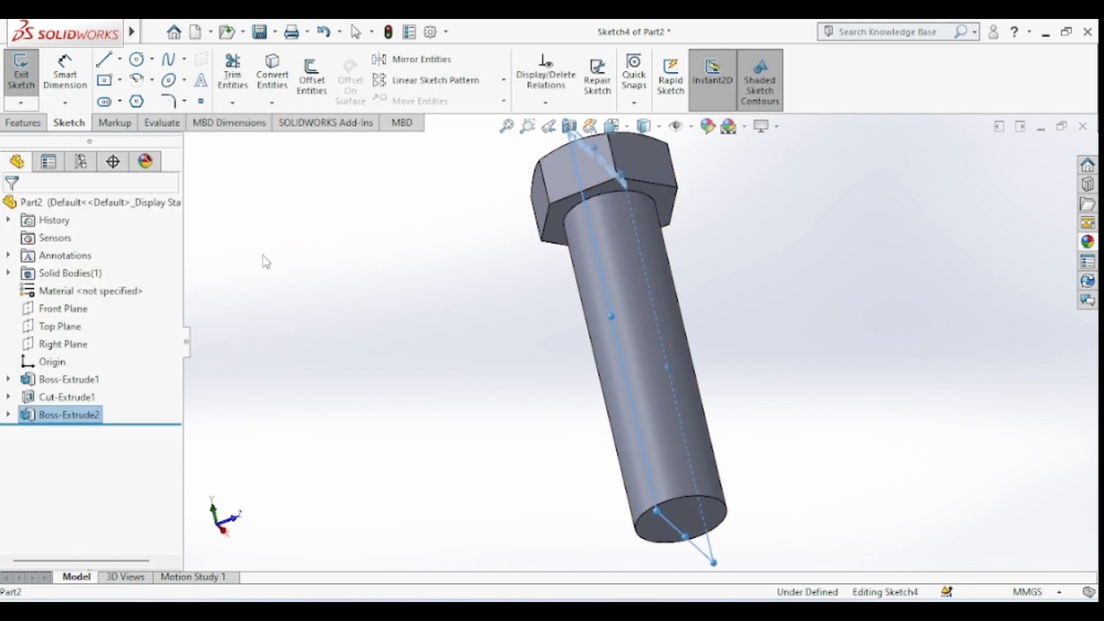
{"action": "left_click", "coordinate": [107, 57]}
{"action": "left_click", "coordinate": [558, 349]}
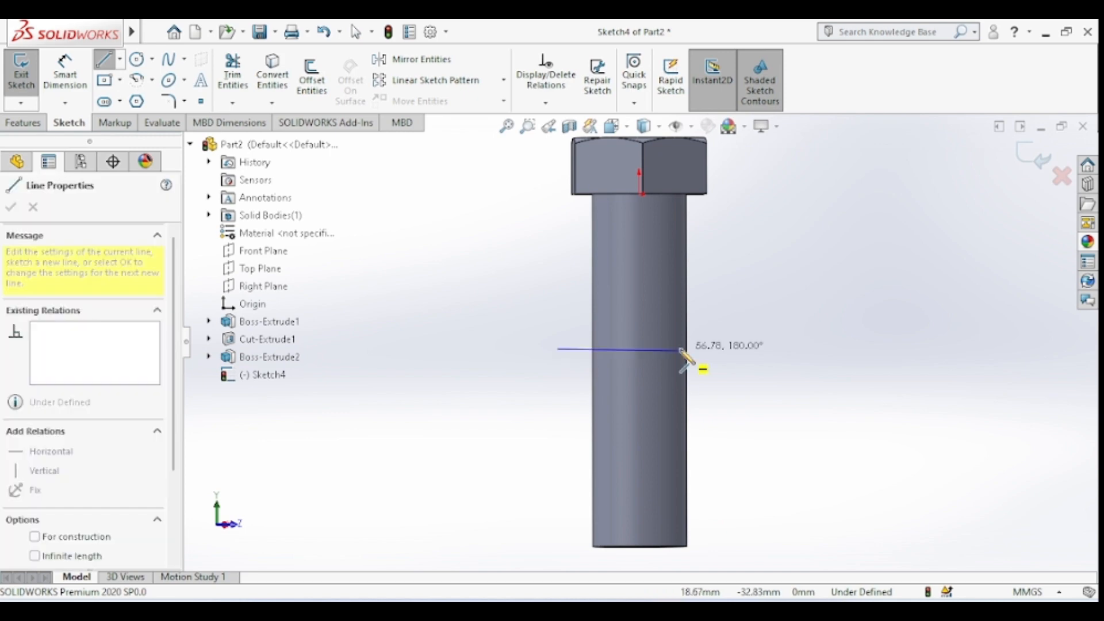
{"action": "left_click", "coordinate": [713, 349]}
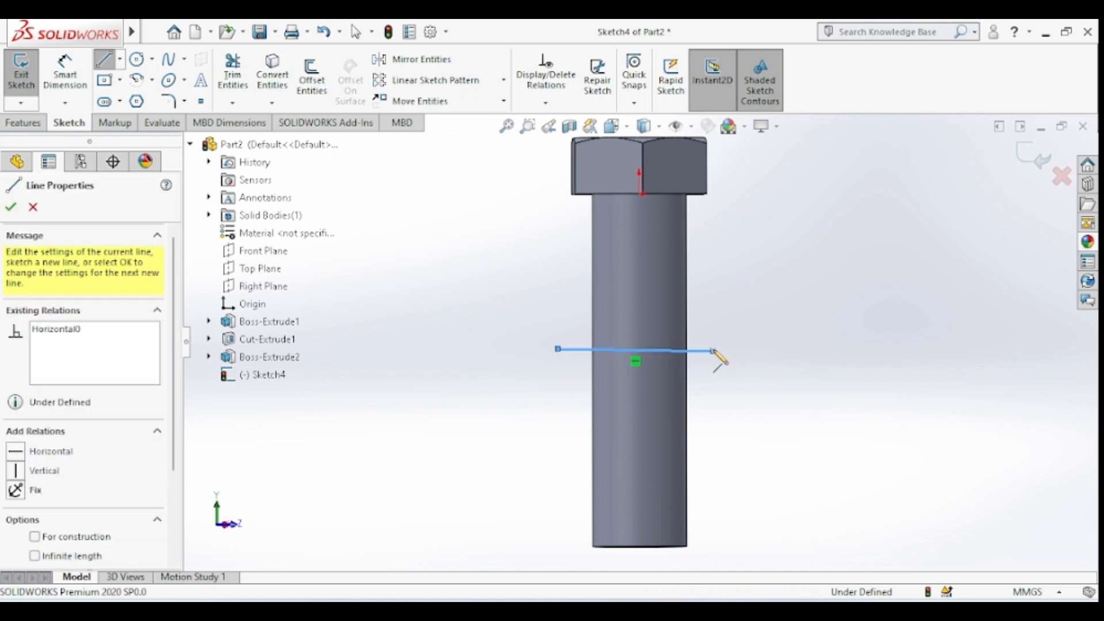
{"action": "key", "text": "Escape"}
Dimension the line 40 mm below the circular edge where the shank meets the head, and finish the sketch
{"action": "left_click", "coordinate": [83, 81]}
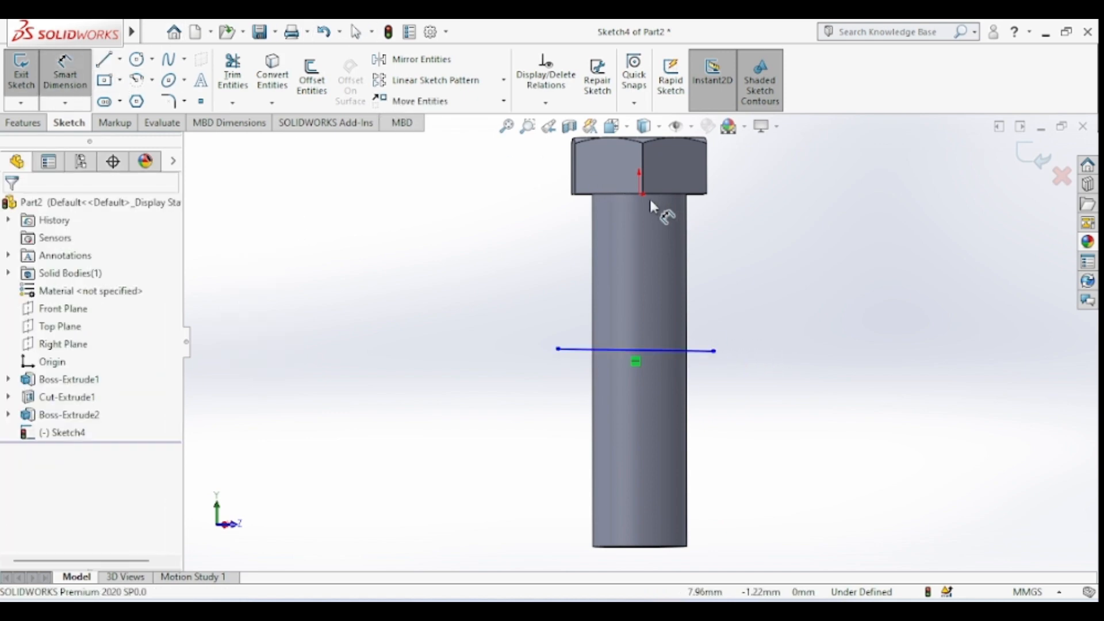
{"action": "scroll", "coordinate": [633, 192], "scroll_direction": "up", "scroll_amount": 2}
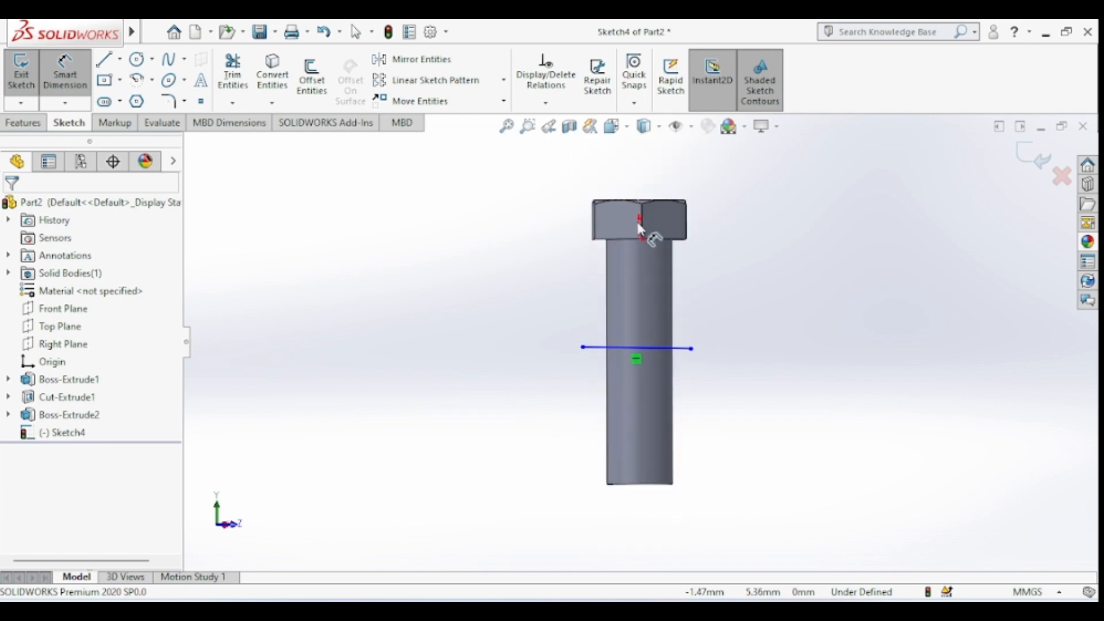
{"action": "scroll", "coordinate": [638, 222], "scroll_direction": "down", "scroll_amount": 2}
{"action": "middle_click_drag", "start_coordinate": [660, 290], "coordinate": [667, 270]}
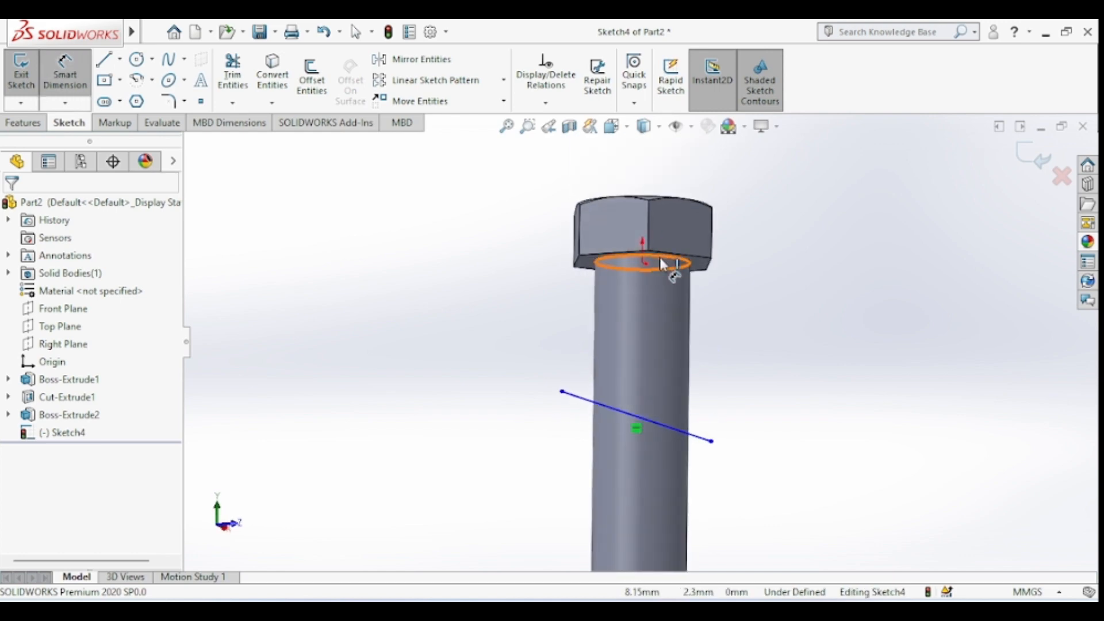
{"action": "left_click", "coordinate": [649, 421]}
{"action": "left_click", "coordinate": [865, 428]}
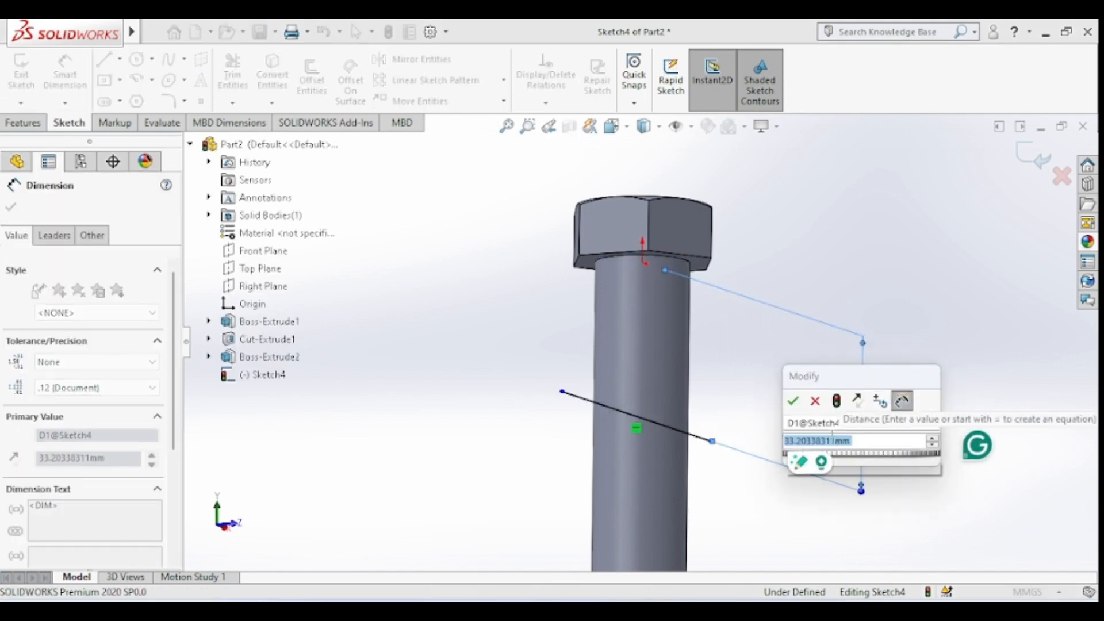
{"action": "type", "text": "40"}
{"action": "key", "text": "Return"}
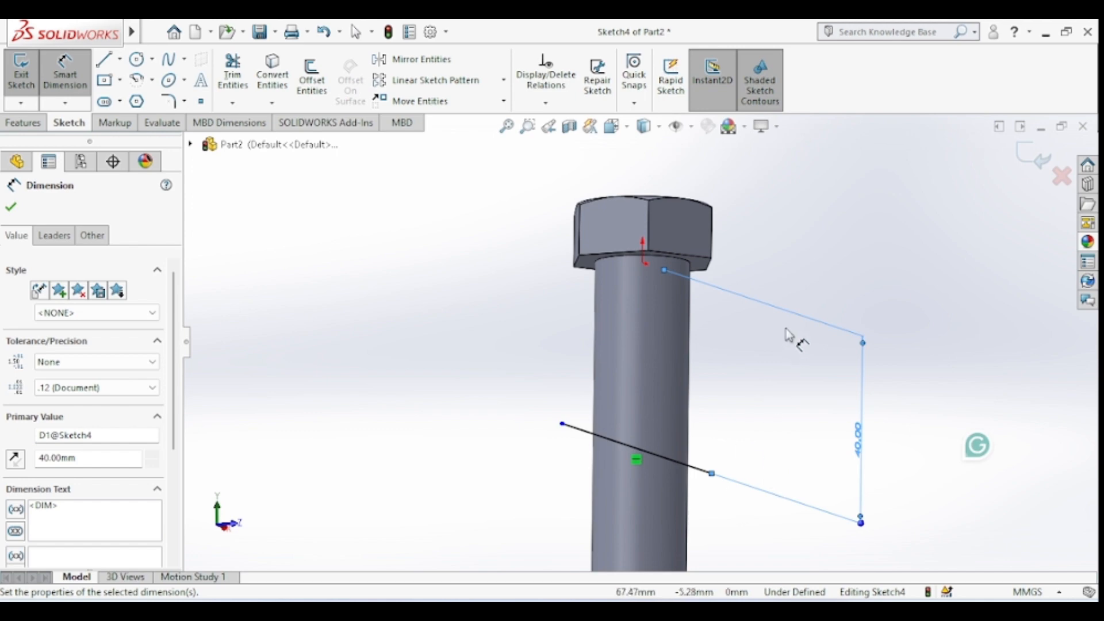
{"action": "mouse_move", "coordinate": [813, 271]}
{"action": "middle_mouse_down"}
{"action": "mouse_move", "coordinate": [788, 298]}
{"action": "mouse_move", "coordinate": [799, 291]}
{"action": "middle_mouse_up"}
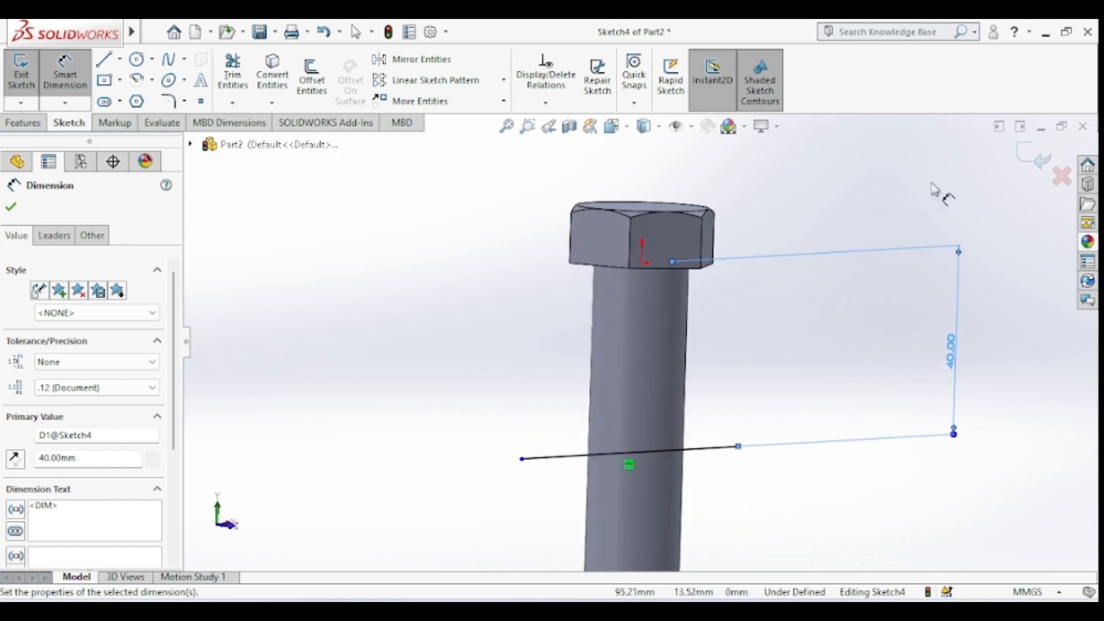
{"action": "left_click", "coordinate": [1038, 162]}
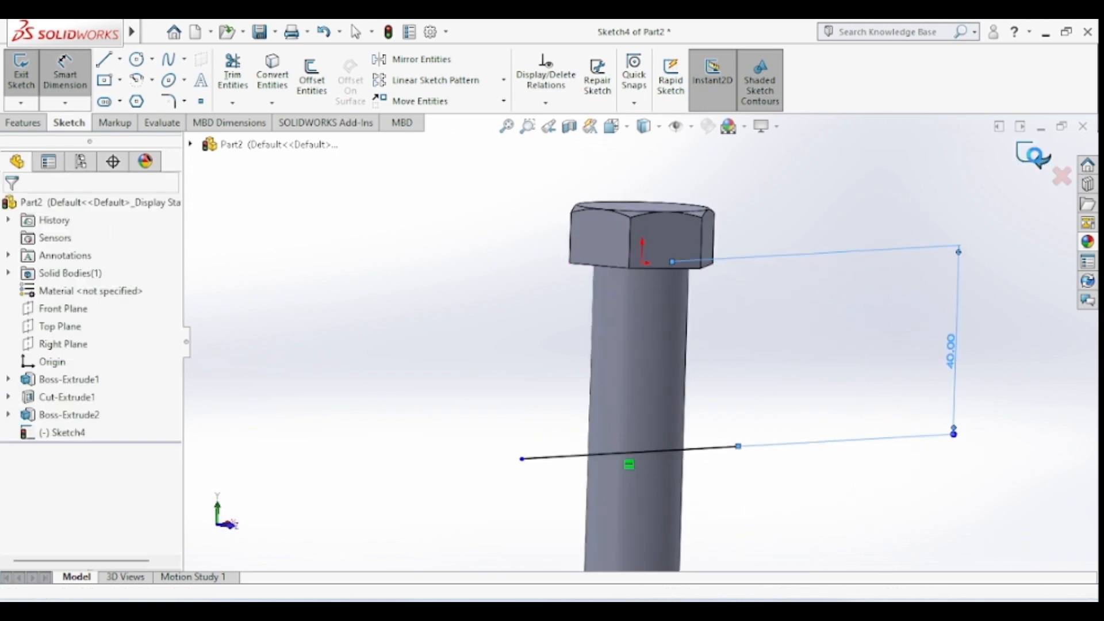
Split the shank's cylindrical face with a Projection split line using the horizontal line sketch
{"action": "left_click", "coordinate": [17, 124]}
{"action": "left_click", "coordinate": [685, 104]}
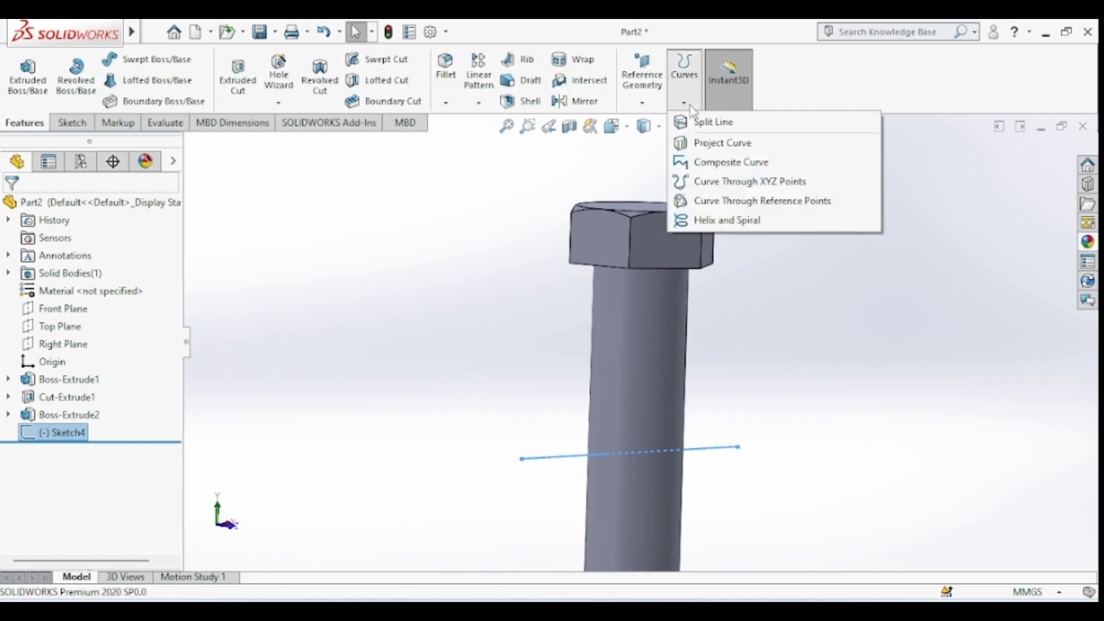
{"action": "left_click", "coordinate": [716, 122]}
{"action": "left_click", "coordinate": [641, 352]}
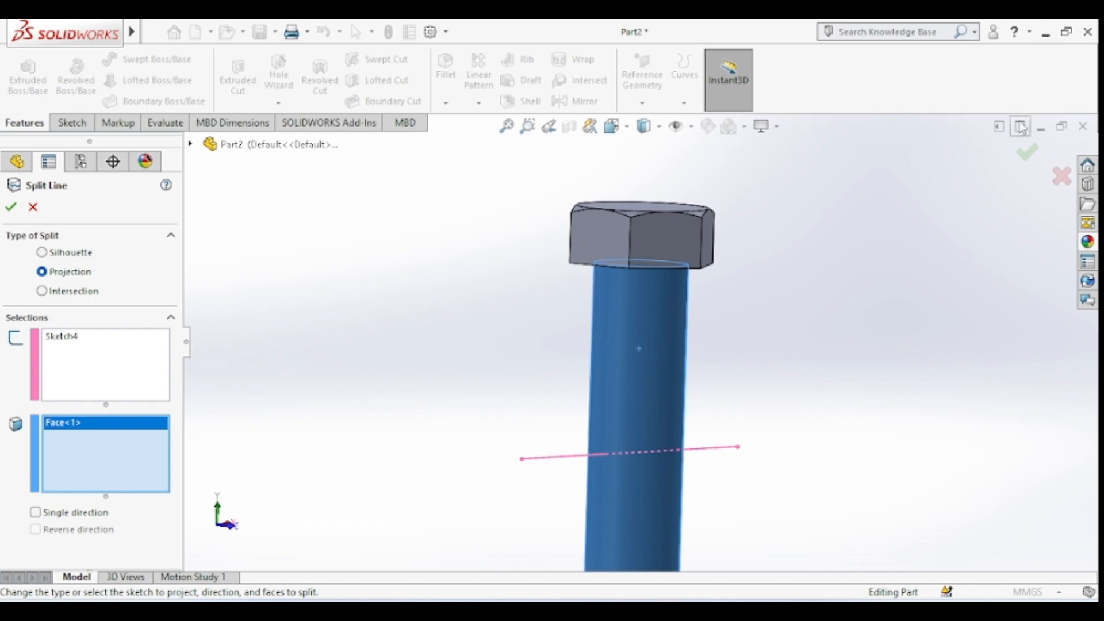
{"action": "left_click", "coordinate": [1030, 153]}
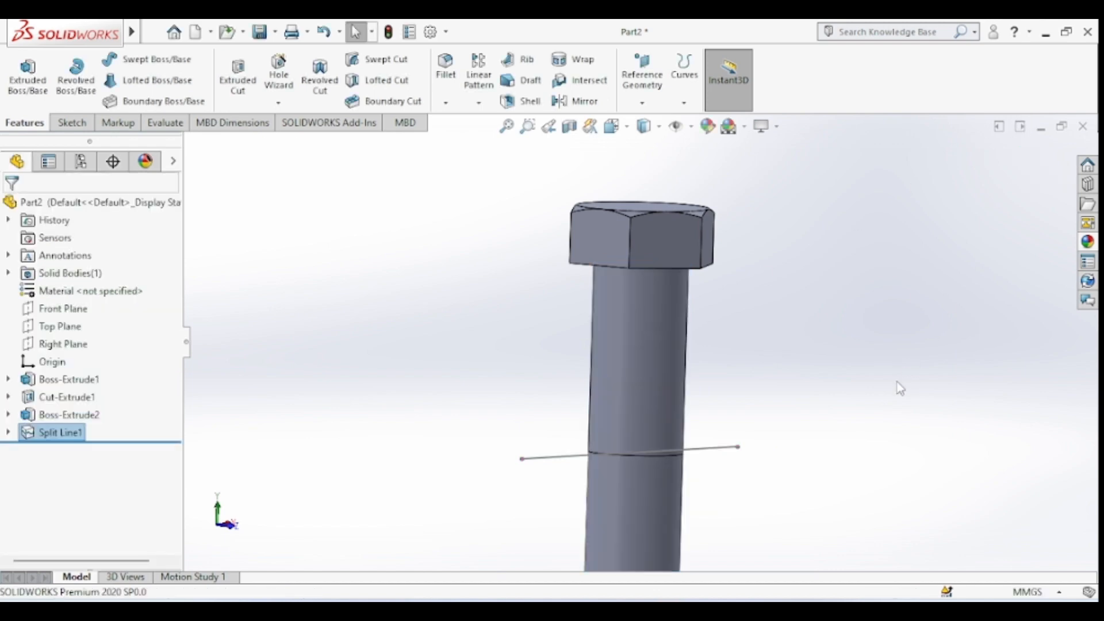
Chamfer the free end of the shank with a distance of 1 mm at 45°
{"action": "middle_click_drag", "start_coordinate": [900, 389], "coordinate": [836, 433]}
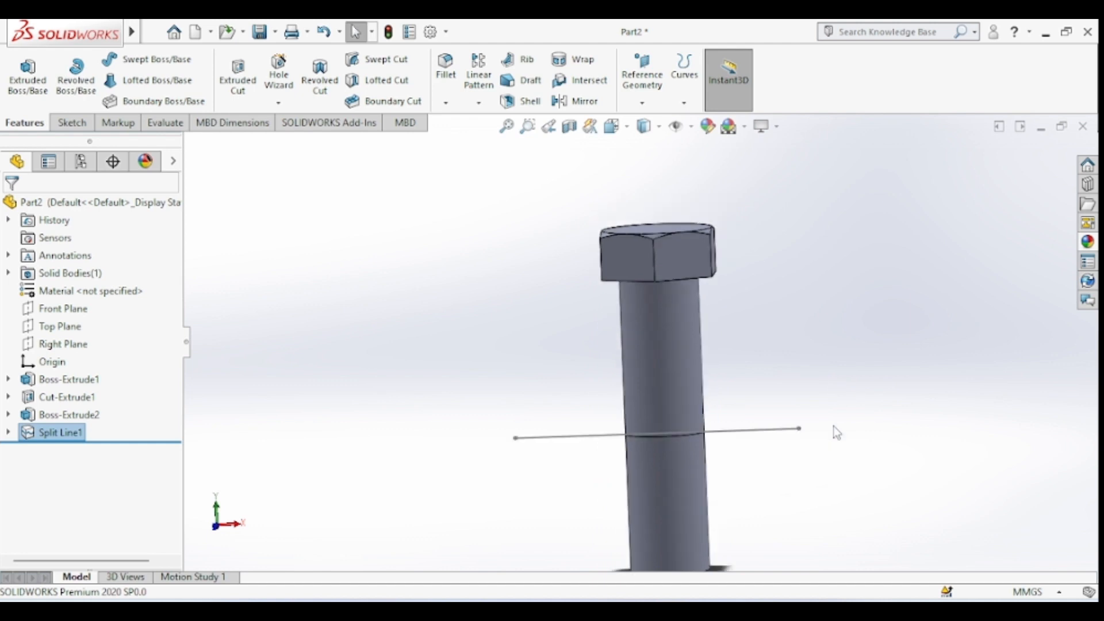
{"action": "scroll", "coordinate": [788, 501], "scroll_direction": "down", "scroll_amount": 3}
{"action": "scroll", "coordinate": [771, 505], "scroll_direction": "up", "scroll_amount": 3}
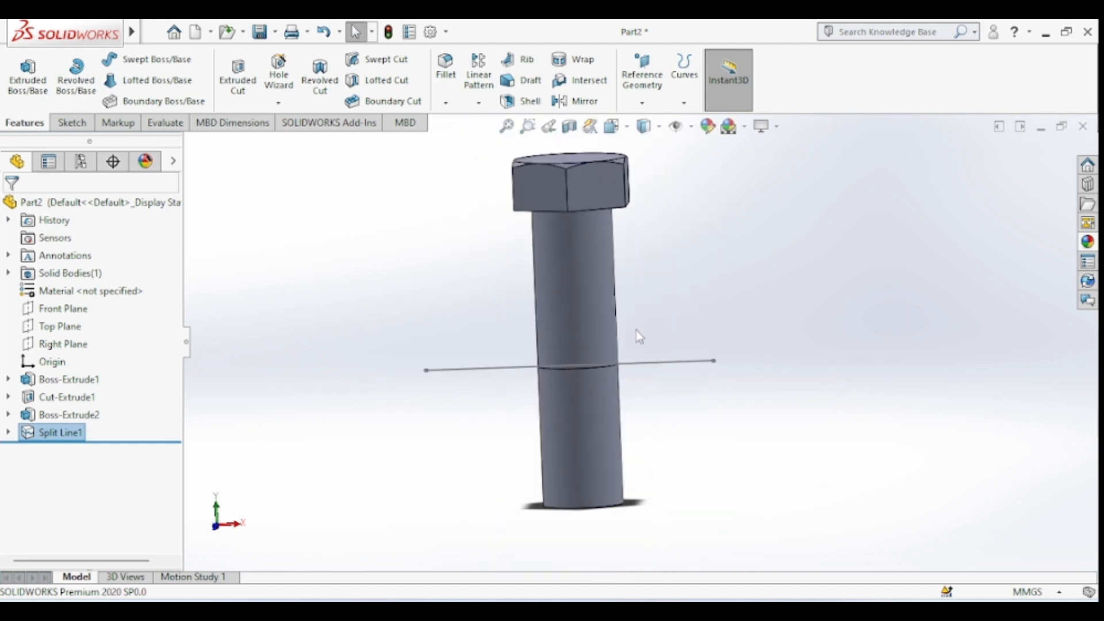
{"action": "middle_click_drag", "start_coordinate": [708, 290], "coordinate": [729, 256]}
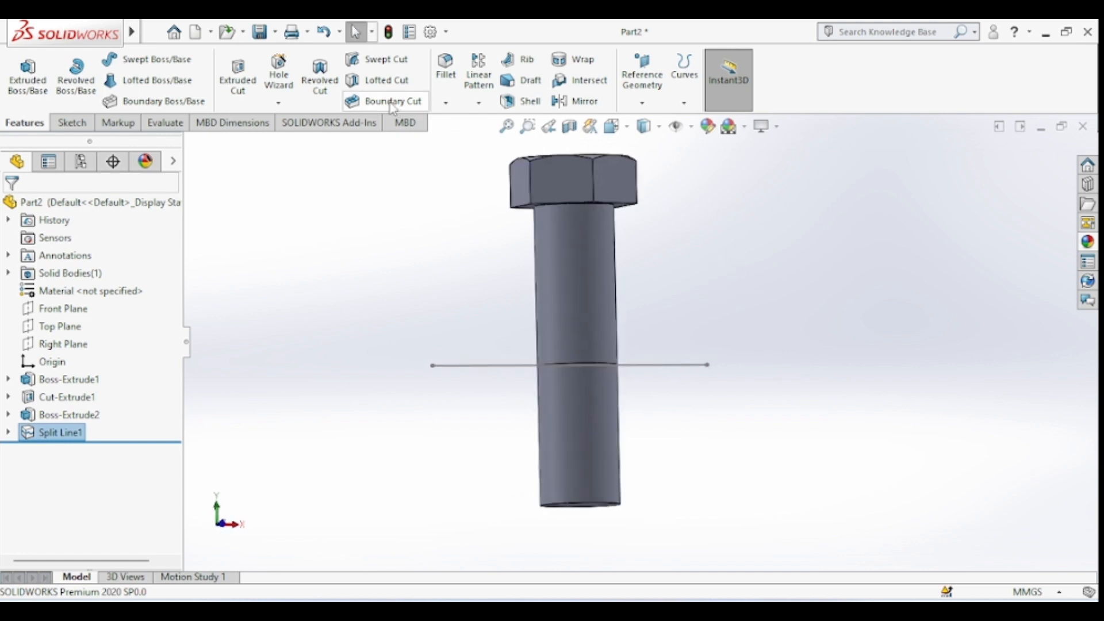
{"action": "left_click", "coordinate": [446, 102]}
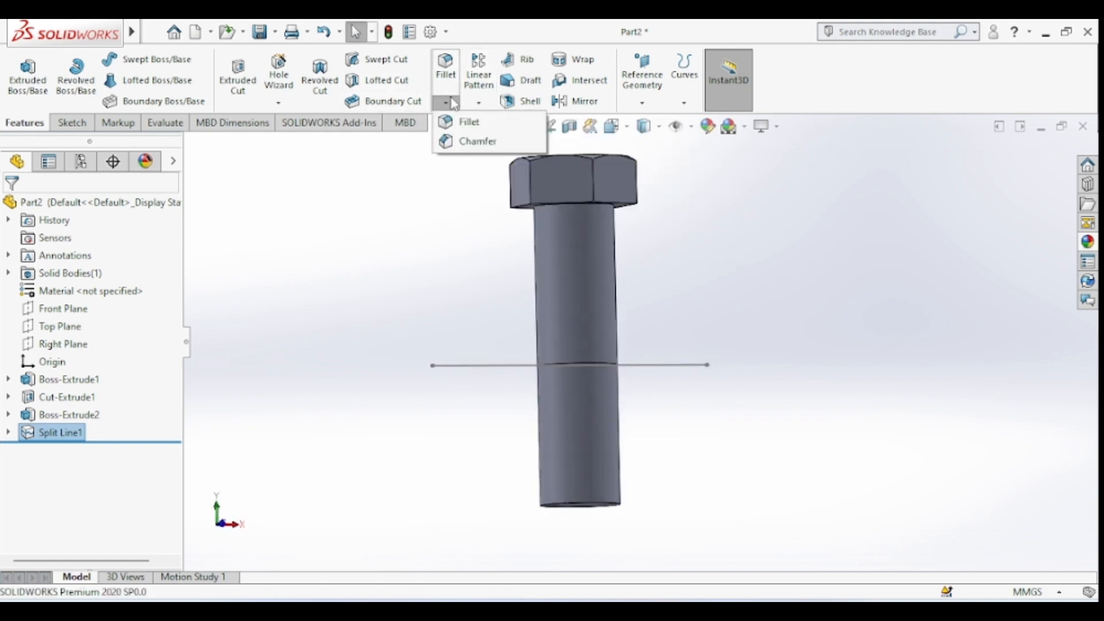
{"action": "left_click", "coordinate": [468, 141]}
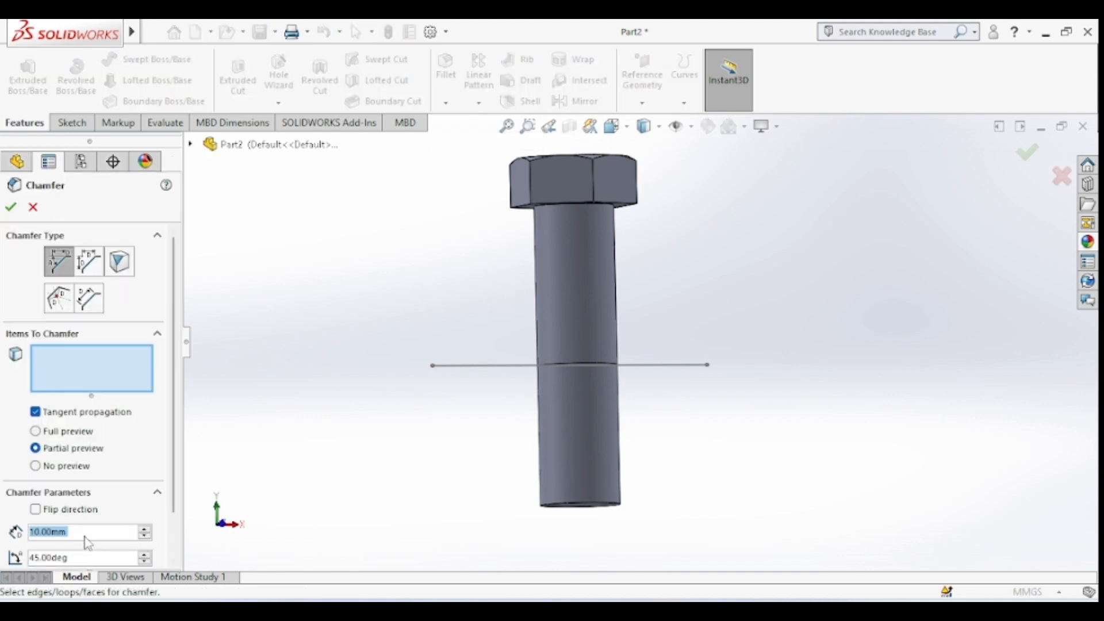
{"action": "type", "text": "1"}
{"action": "key", "text": "Return"}
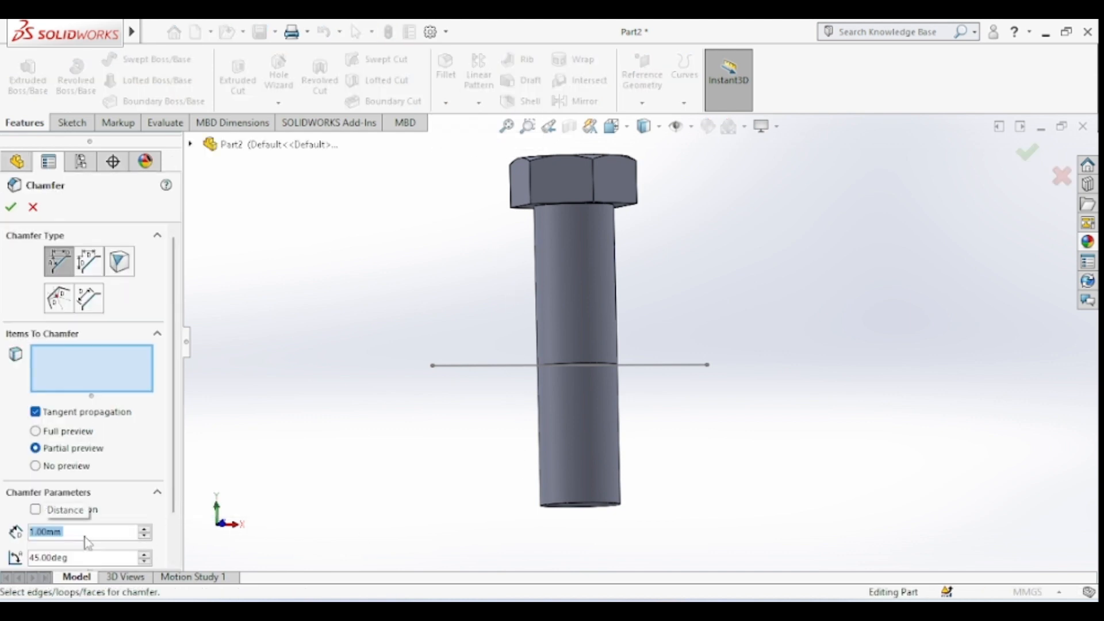
{"action": "left_click", "coordinate": [575, 508]}
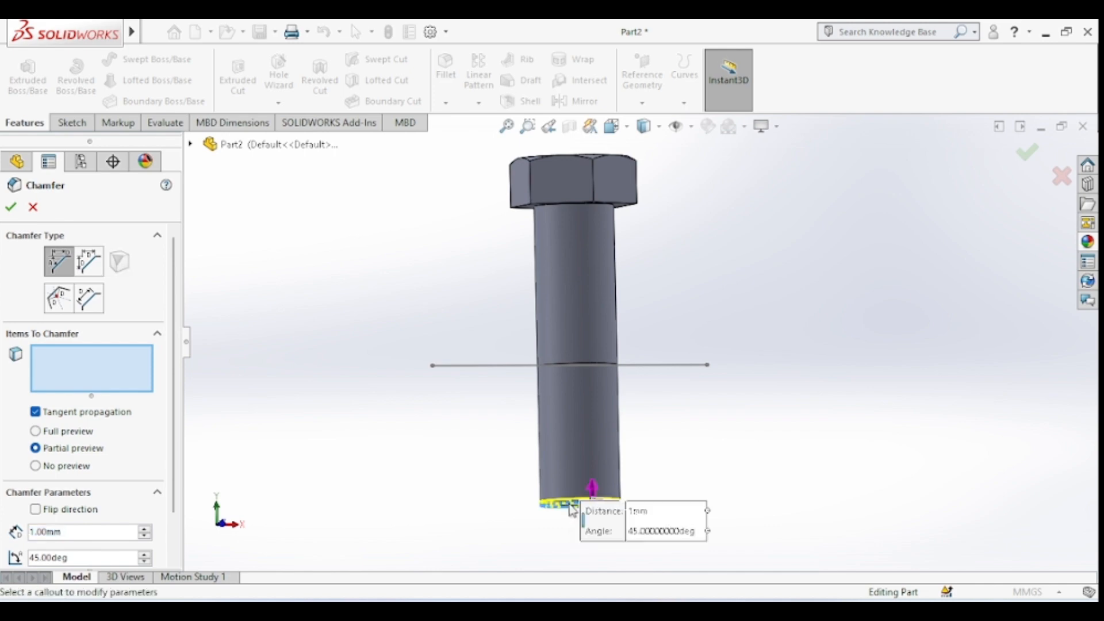
{"action": "left_click", "coordinate": [10, 207]}
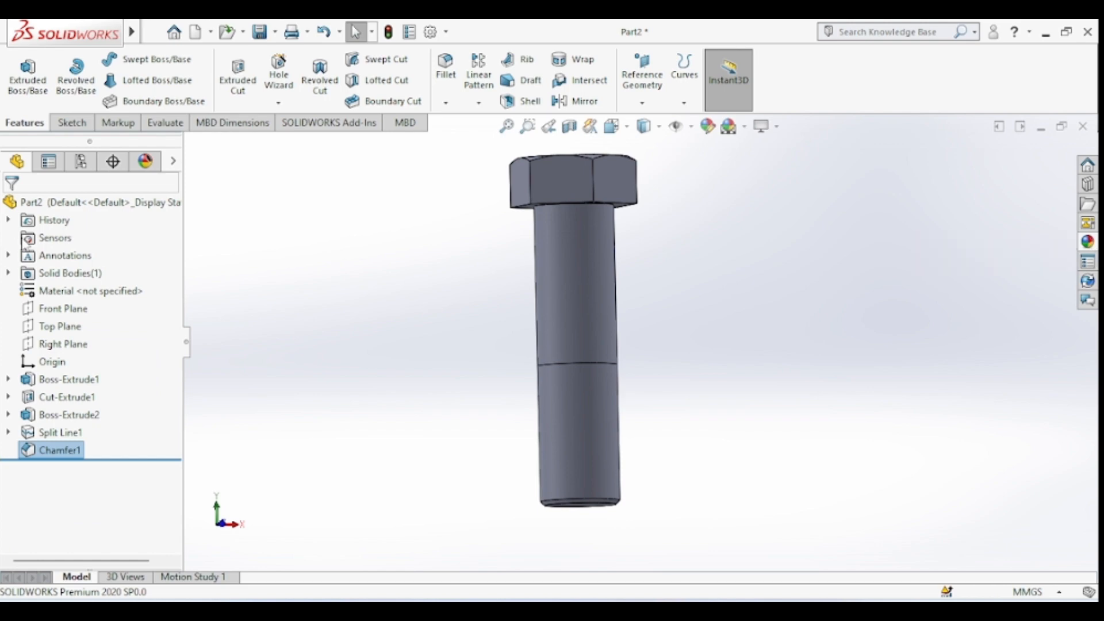
Apply the brushed brass metal appearance to the whole bolt part
{"action": "left_click", "coordinate": [12, 202]}
{"action": "left_click", "coordinate": [1087, 241]}
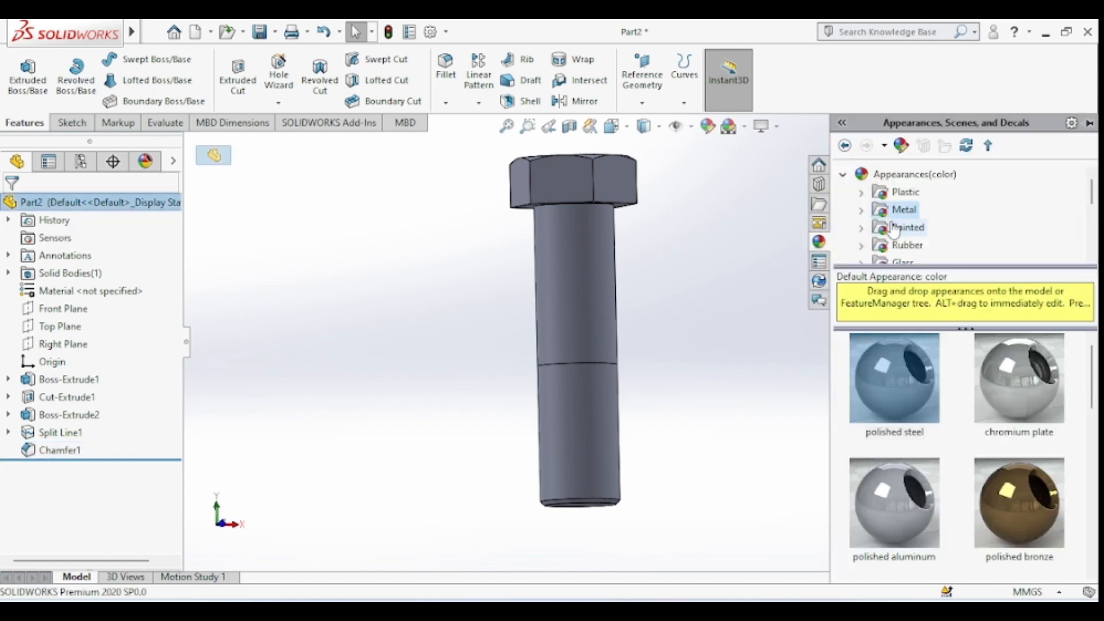
{"action": "left_click", "coordinate": [861, 210]}
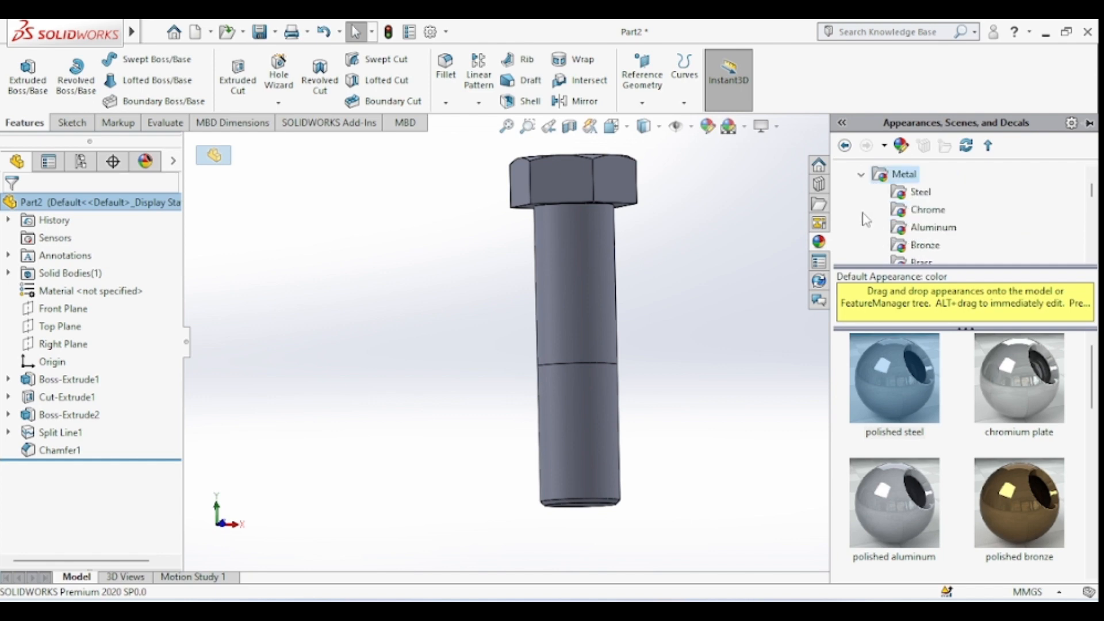
{"action": "left_click", "coordinate": [919, 261]}
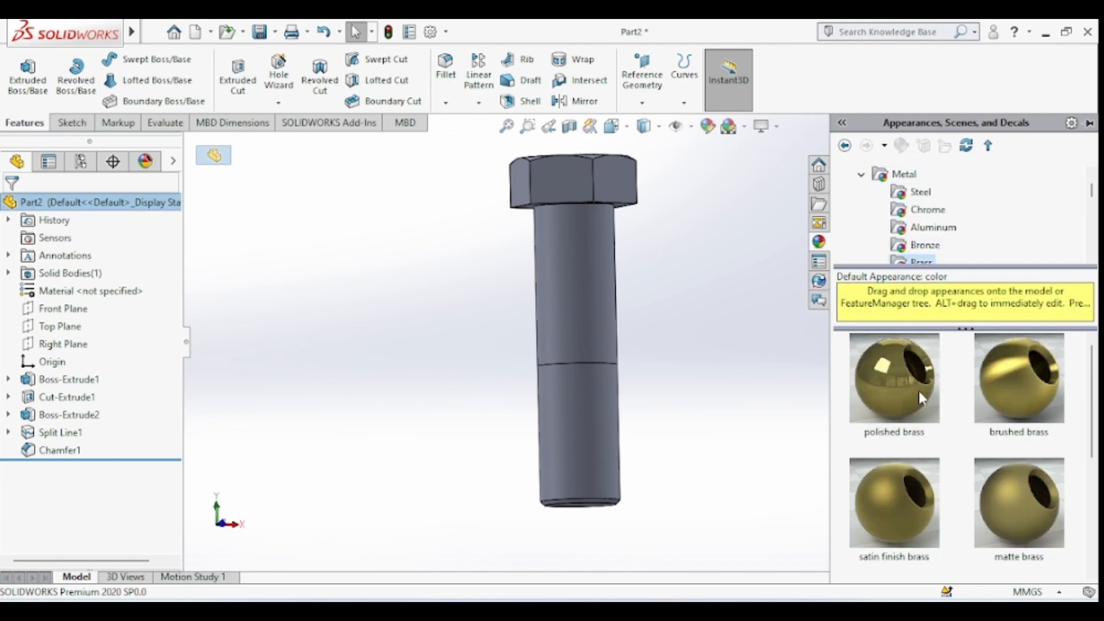
{"action": "left_click", "coordinate": [1021, 384]}
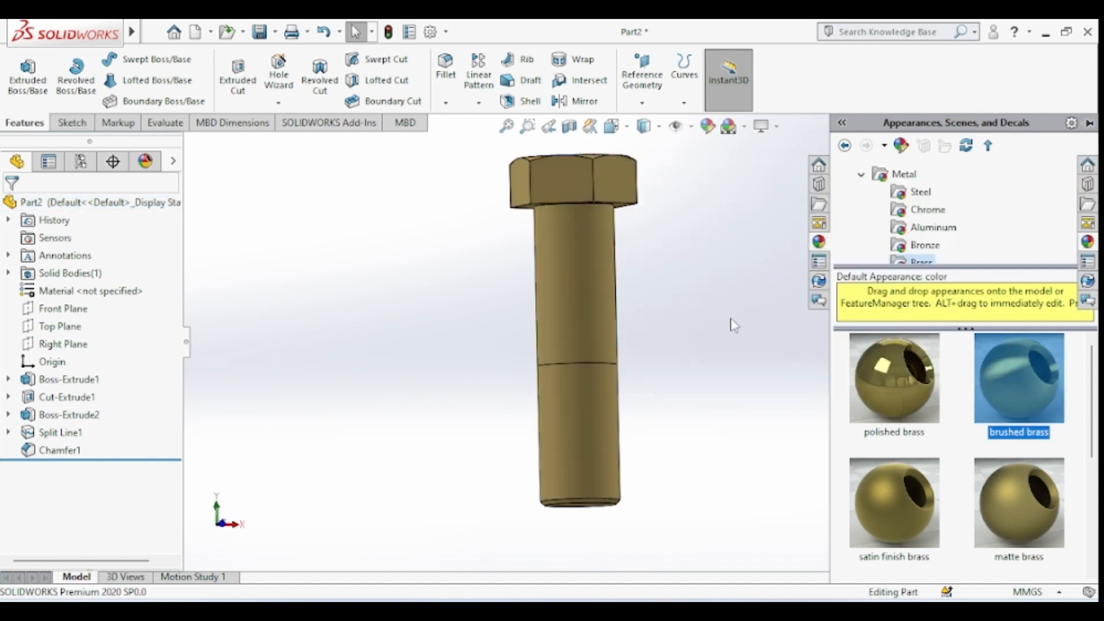
Apply the screw thread appearance from the Miscellaneous patterns to the shank face below the split line
{"action": "left_click", "coordinate": [611, 432]}
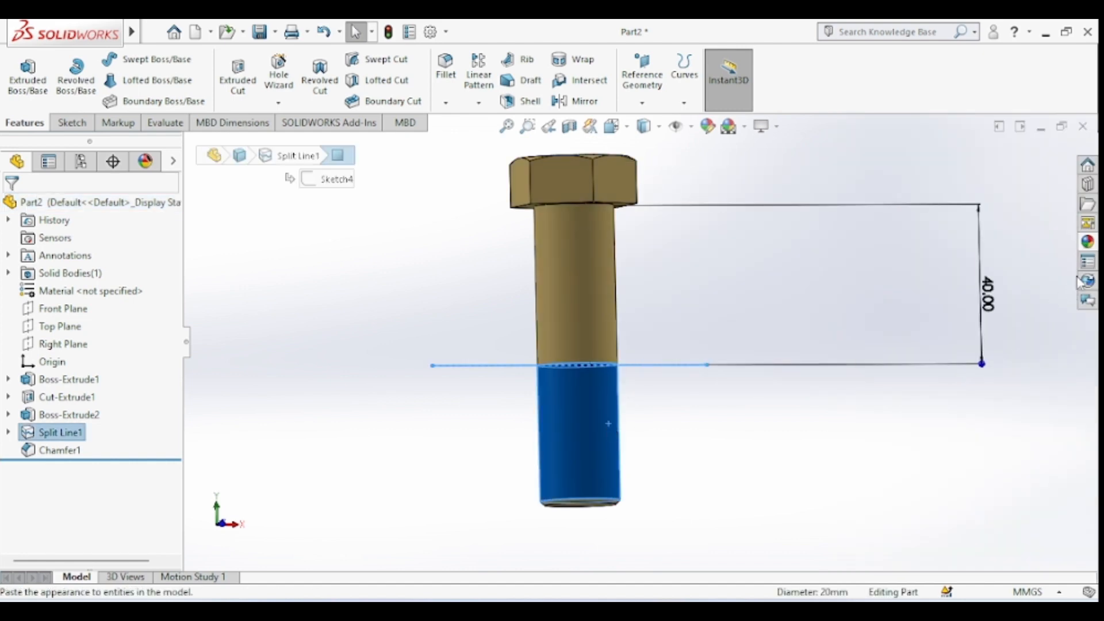
{"action": "left_click", "coordinate": [1087, 242]}
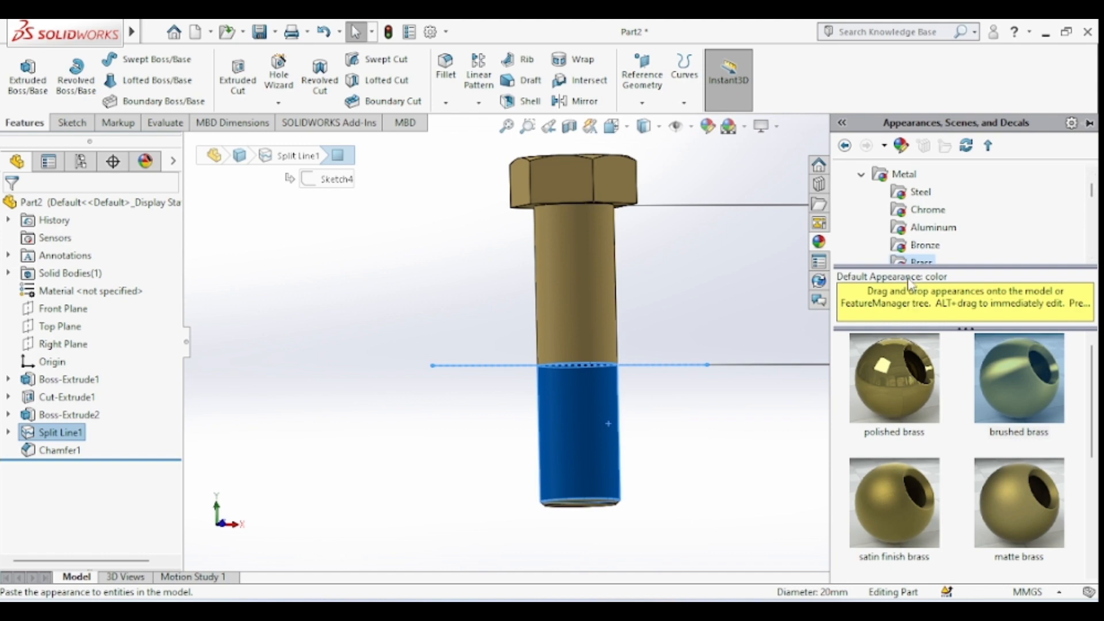
{"action": "scroll", "coordinate": [894, 236], "scroll_direction": "down", "scroll_amount": 5}
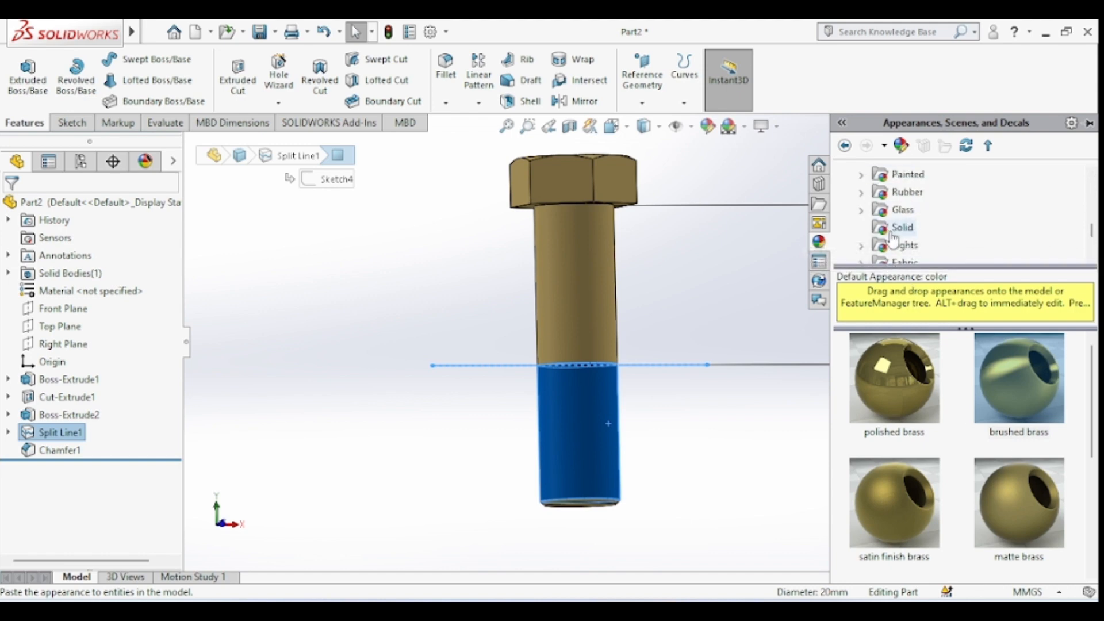
{"action": "scroll", "coordinate": [893, 238], "scroll_direction": "down", "scroll_amount": 2}
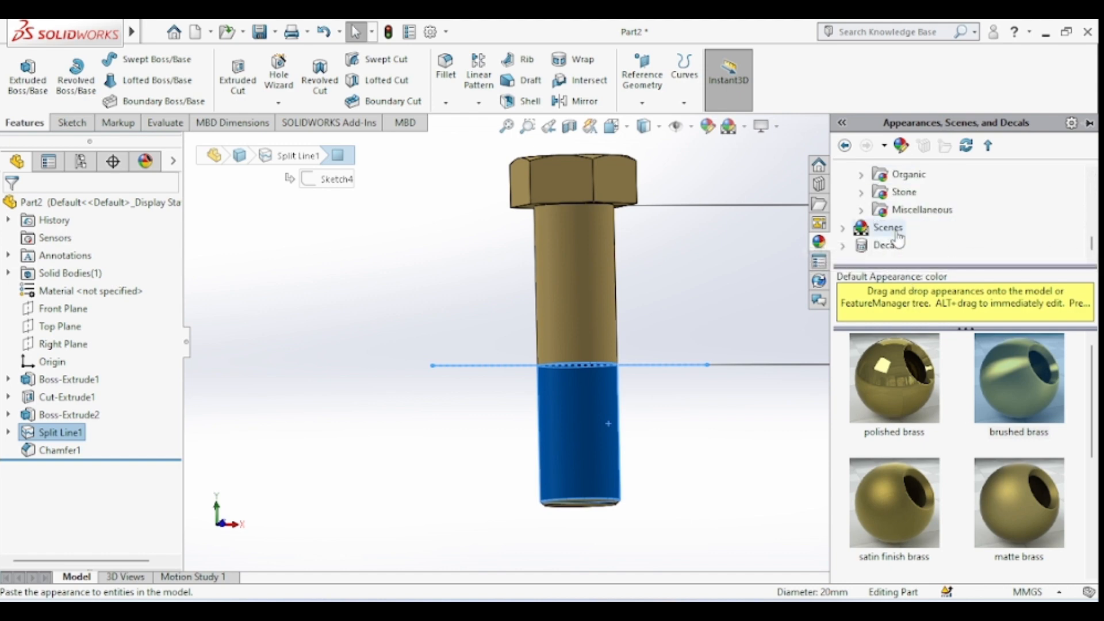
{"action": "left_click", "coordinate": [866, 211]}
{"action": "left_click", "coordinate": [925, 227]}
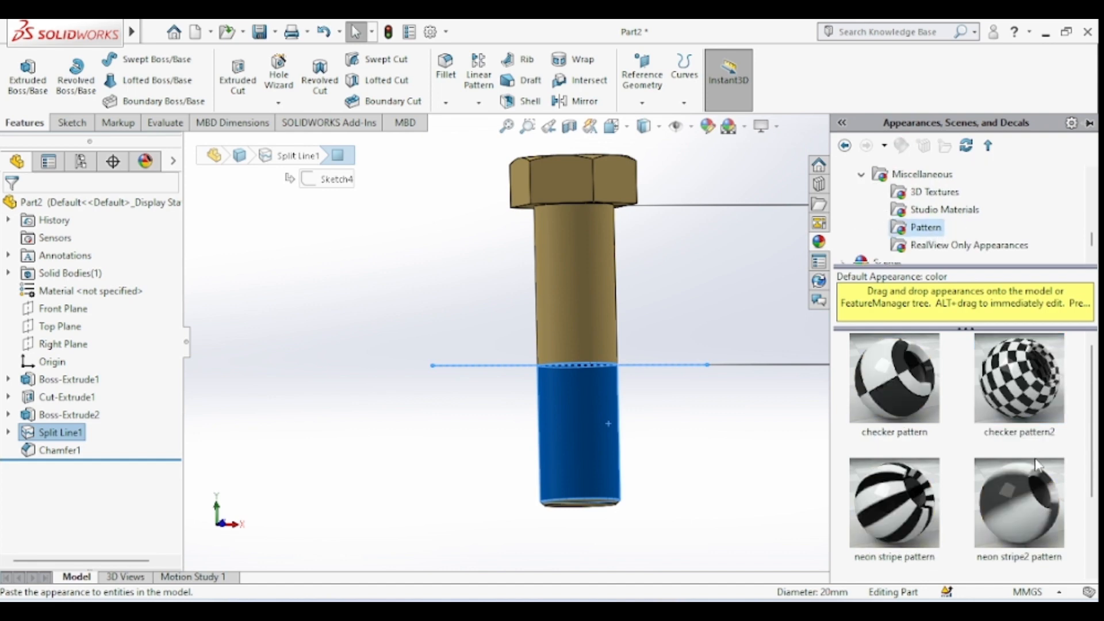
{"action": "scroll", "coordinate": [1035, 463], "scroll_direction": "down", "scroll_amount": 2}
{"action": "left_click", "coordinate": [1024, 509]}
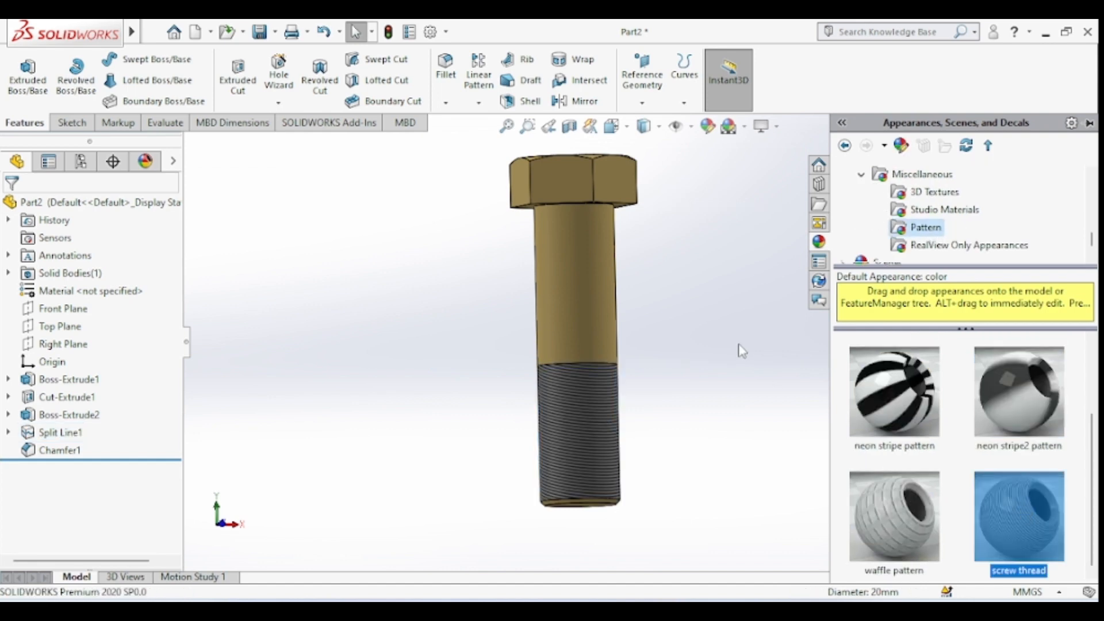
Save the bolt part as Part2 Bolt in the flange coupling project folder on the Desktop
{"action": "left_click", "coordinate": [741, 350]}
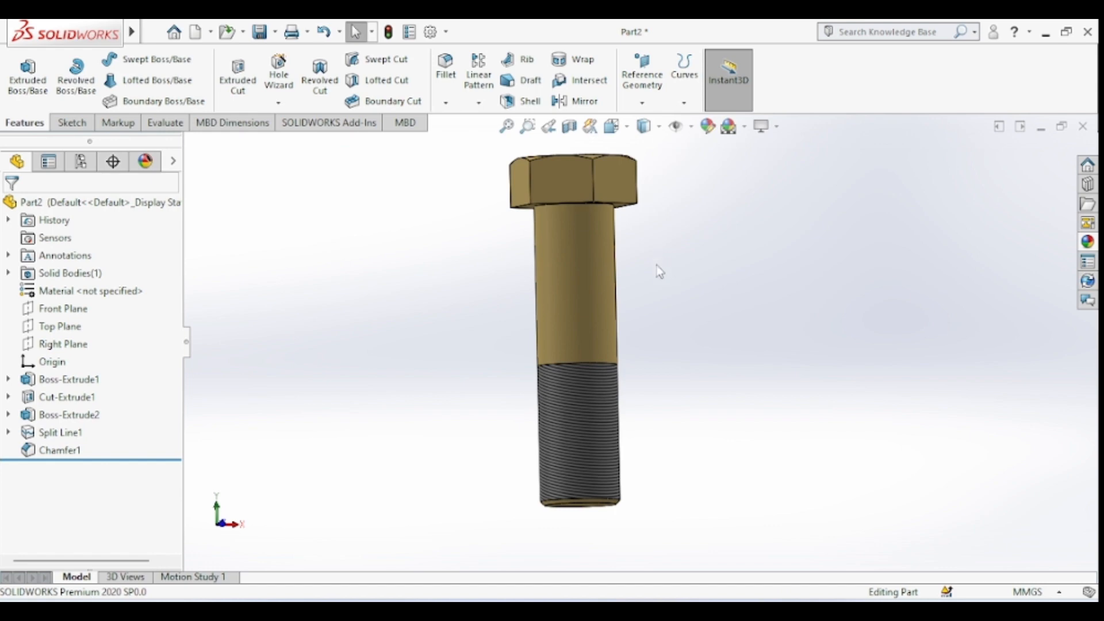
{"action": "left_click", "coordinate": [178, 32]}
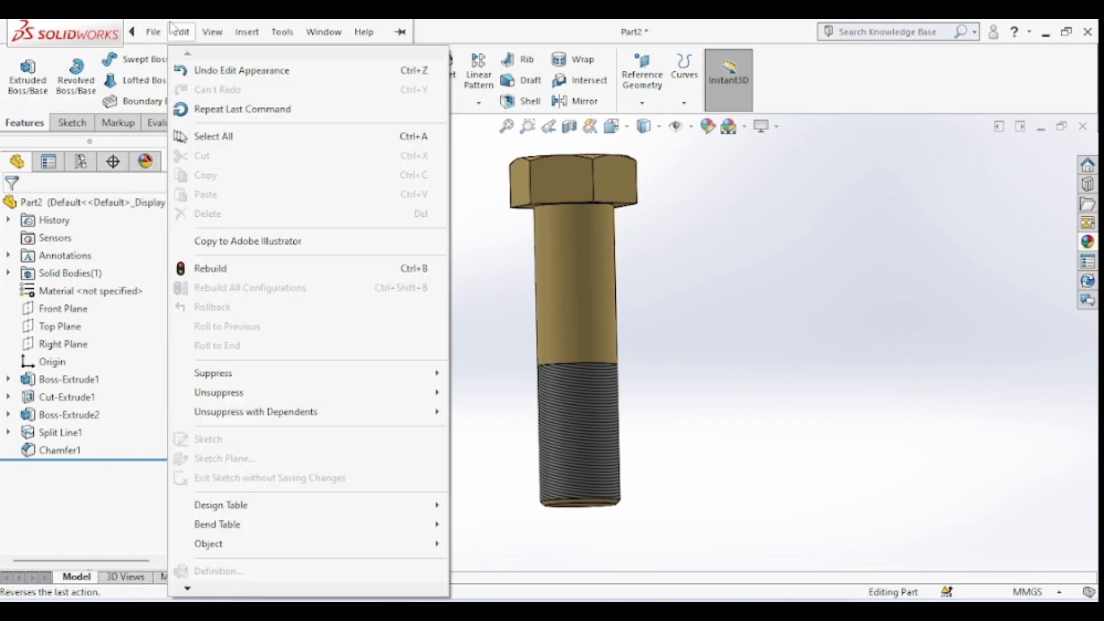
{"action": "mouse_move", "coordinate": [153, 32]}
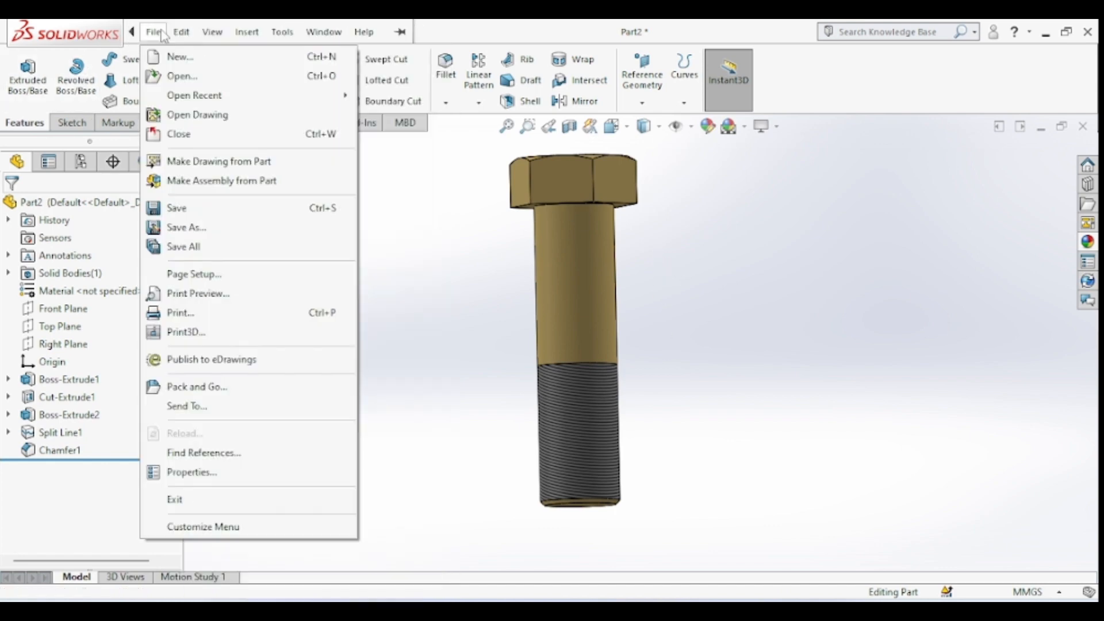
{"action": "left_click", "coordinate": [187, 228]}
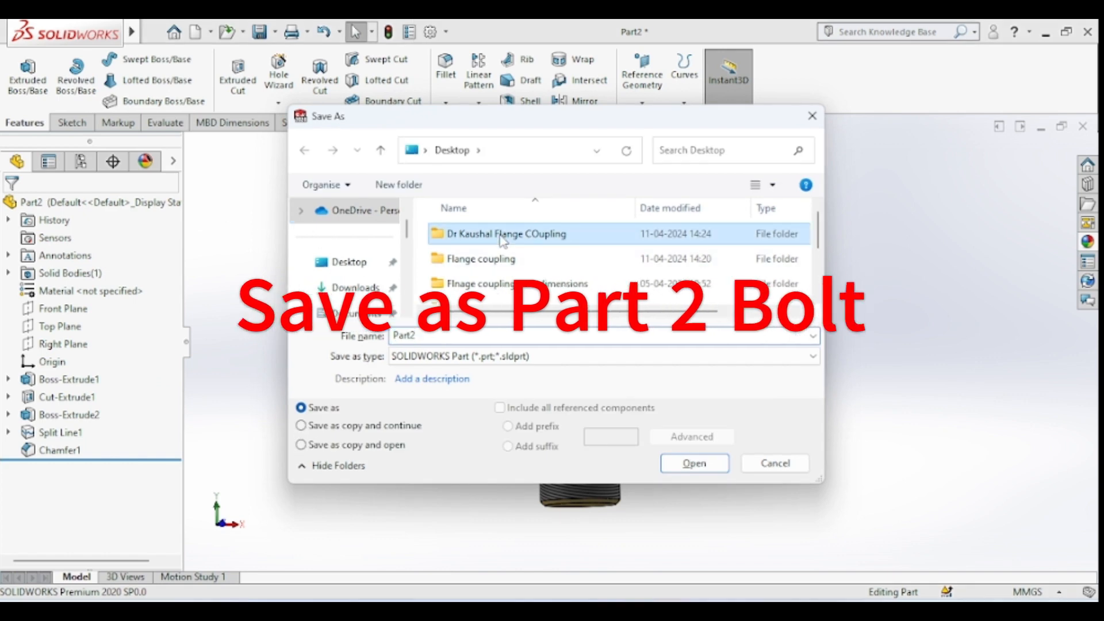
{"action": "double_click", "coordinate": [455, 207]}
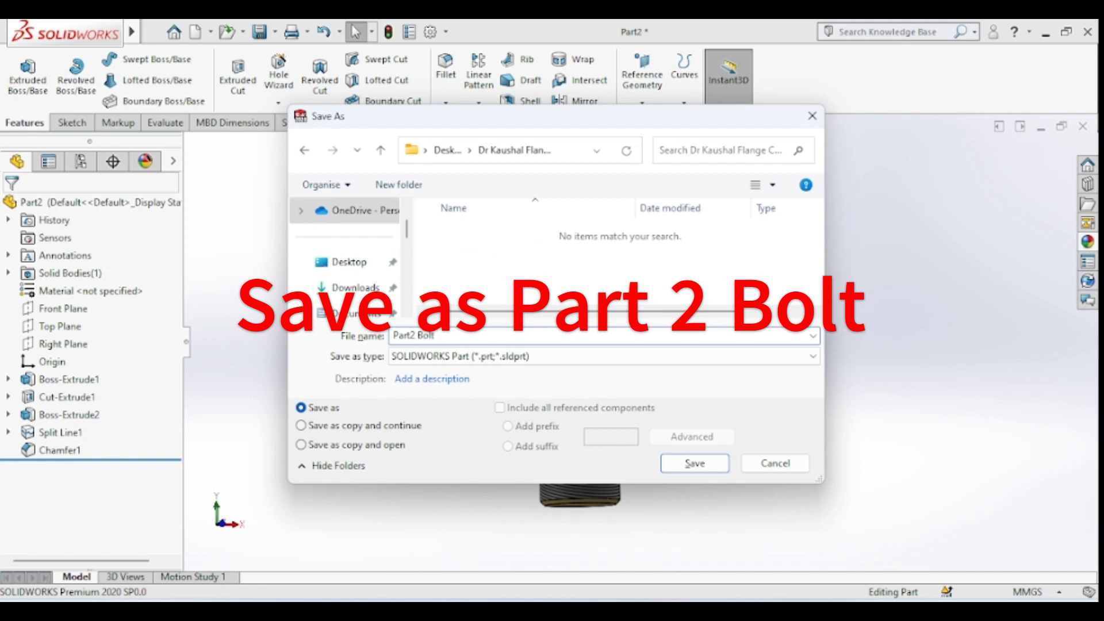
{"action": "left_click", "coordinate": [688, 463]}
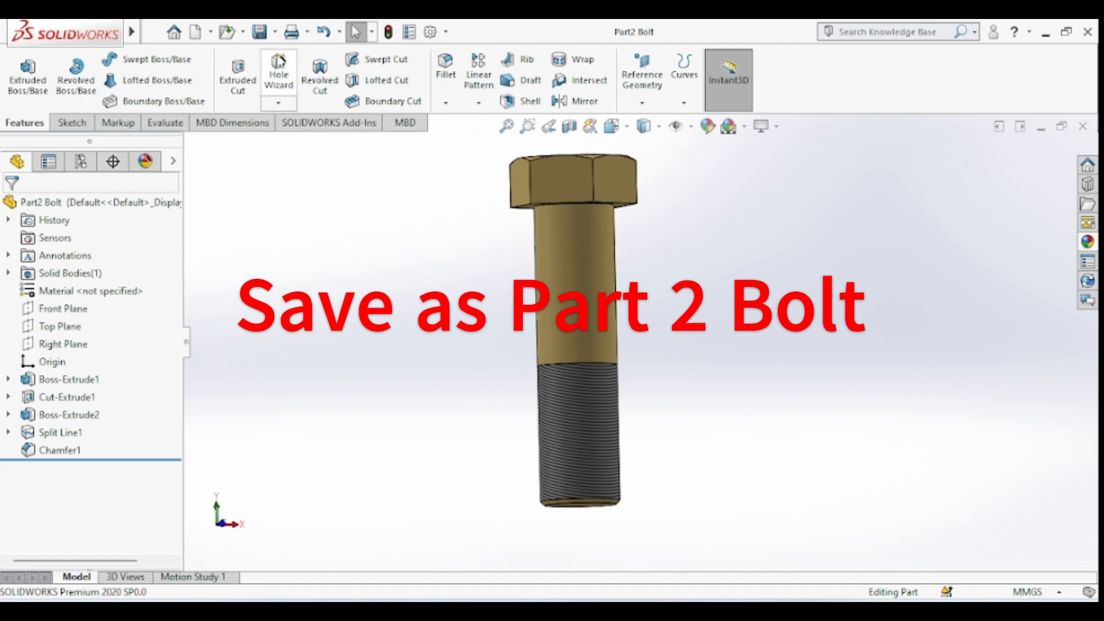
Create a new part document for the nut
{"action": "left_click", "coordinate": [211, 32]}
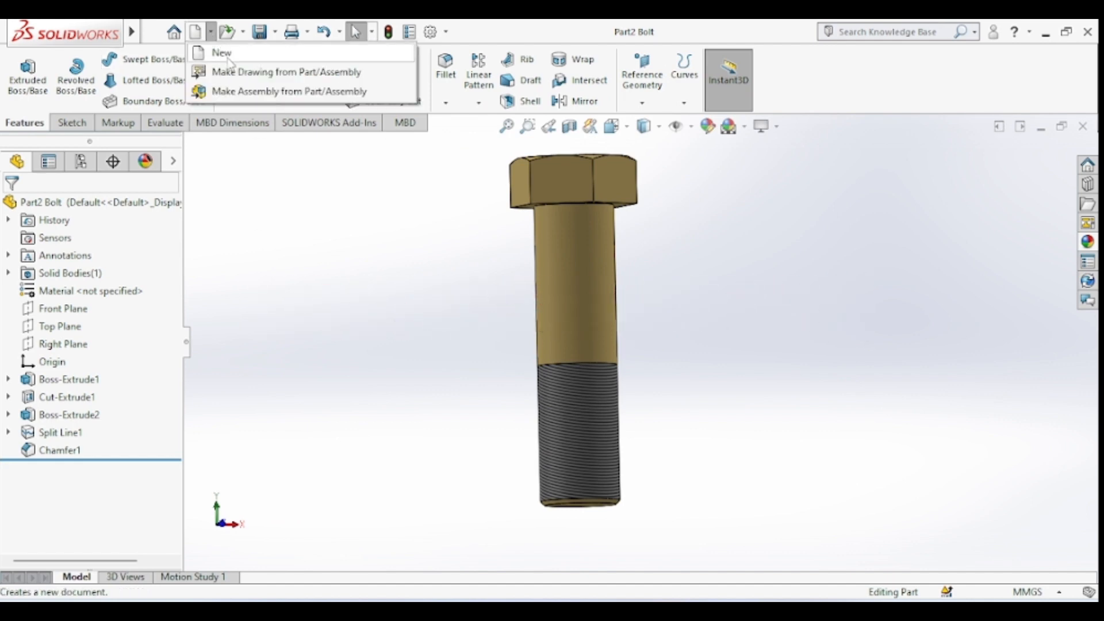
{"action": "left_click", "coordinate": [226, 54]}
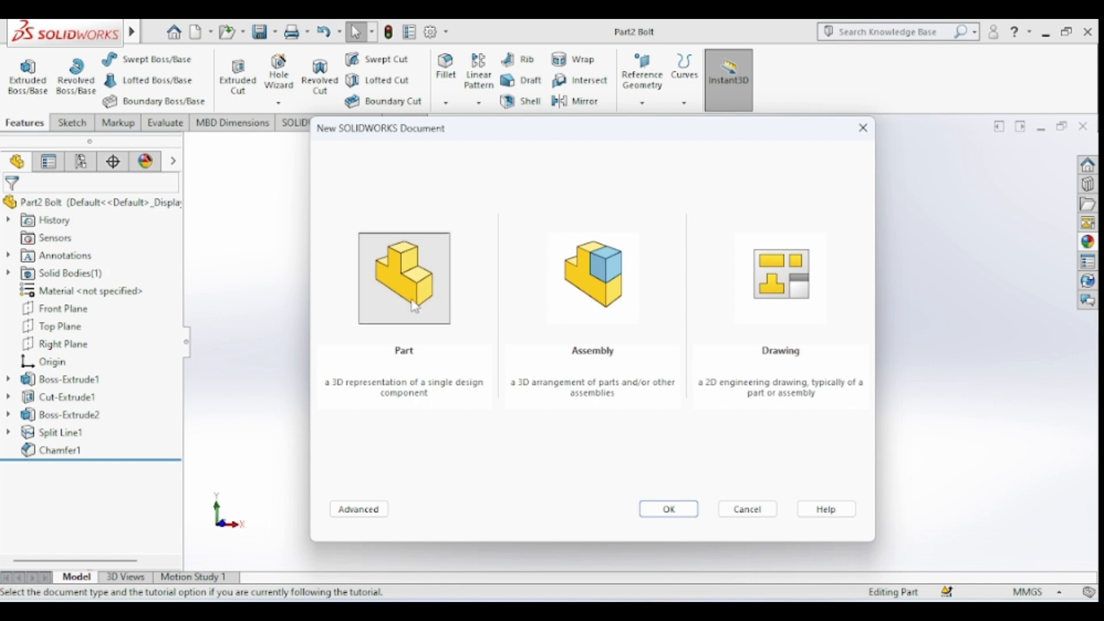
{"action": "left_click", "coordinate": [676, 509]}
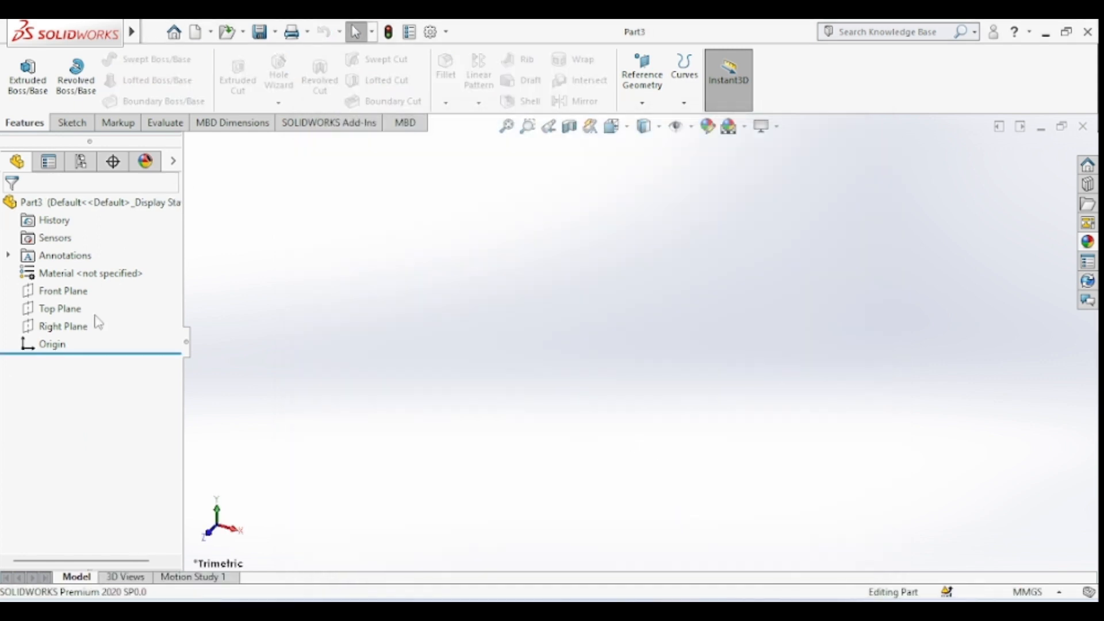
Sketch a six-sided inscribed-circle polygon on the Top Plane, centred on the origin and about 83 mm across flats
{"action": "left_click", "coordinate": [61, 308]}
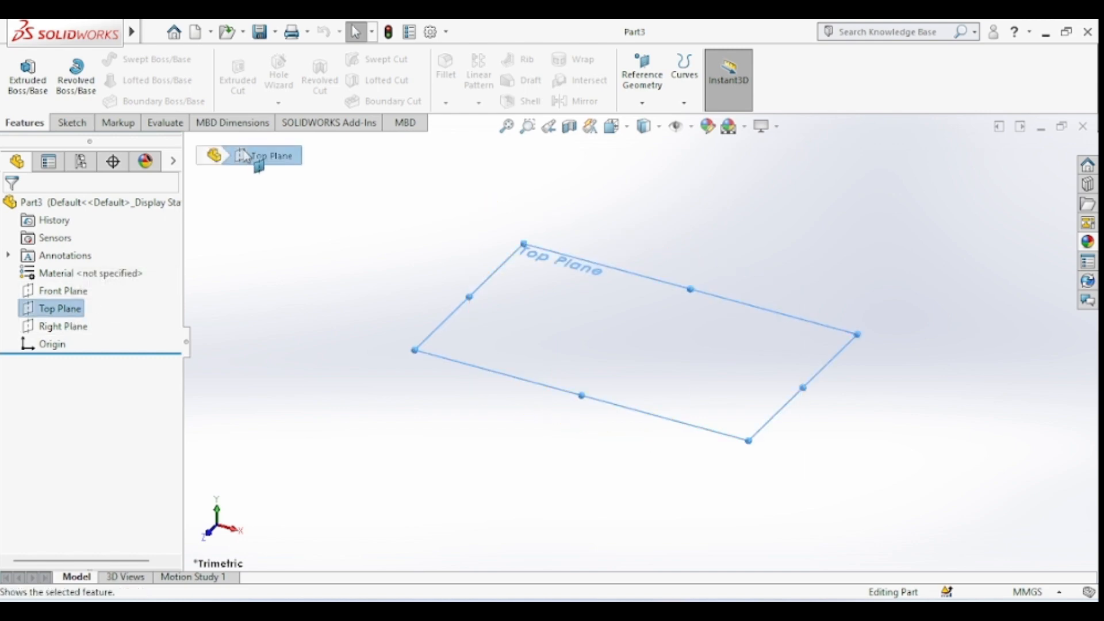
{"action": "left_click", "coordinate": [61, 308]}
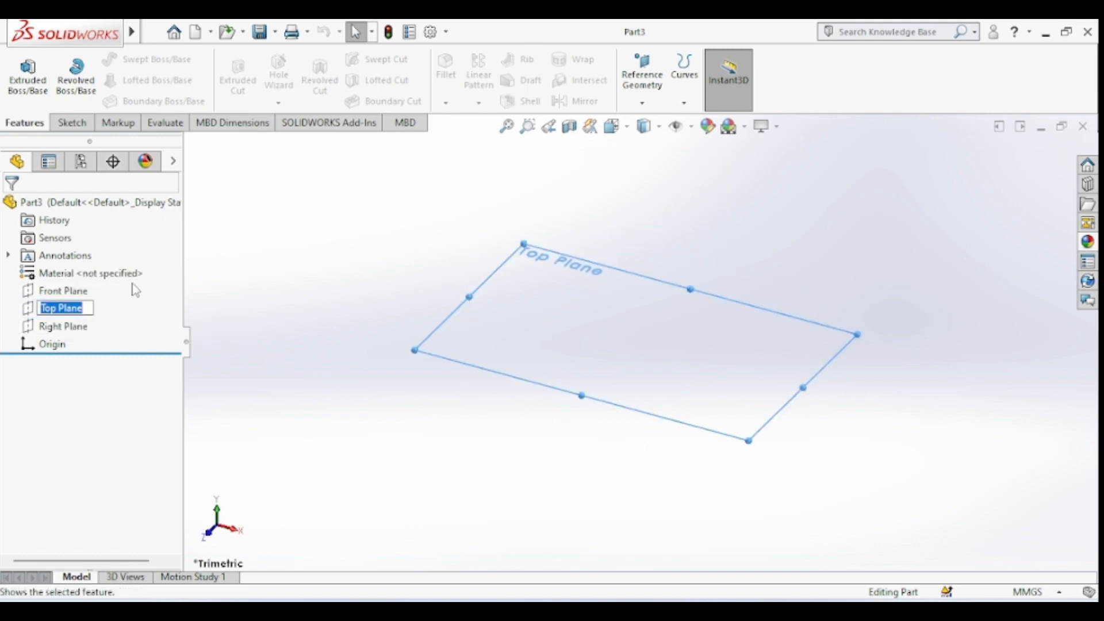
{"action": "left_click", "coordinate": [35, 310]}
{"action": "left_click", "coordinate": [115, 287]}
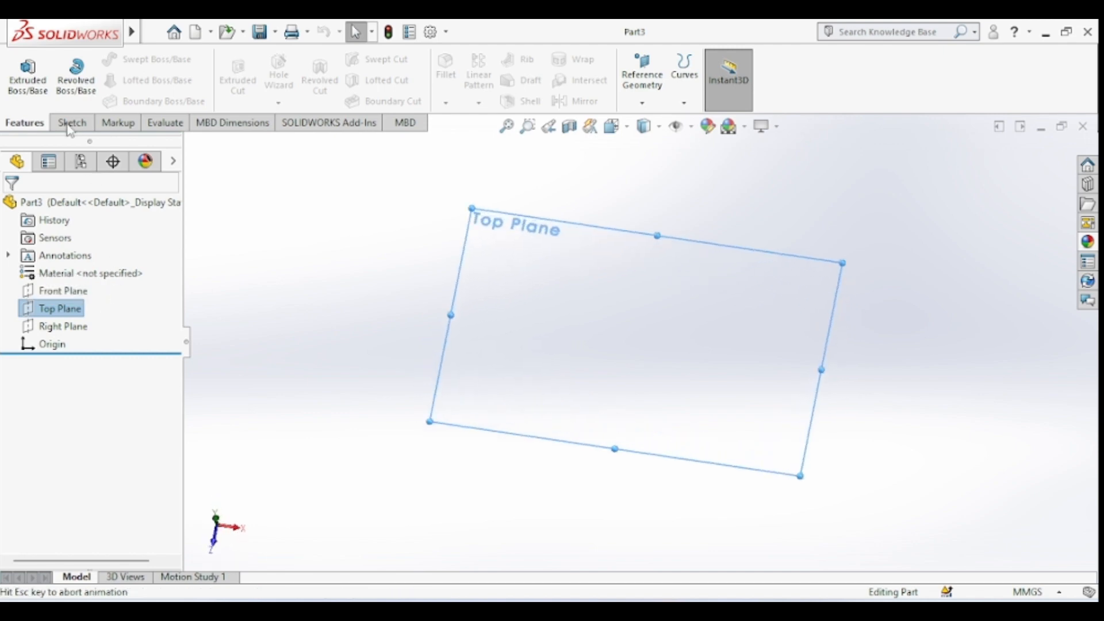
{"action": "left_click", "coordinate": [68, 123]}
{"action": "left_click", "coordinate": [137, 103]}
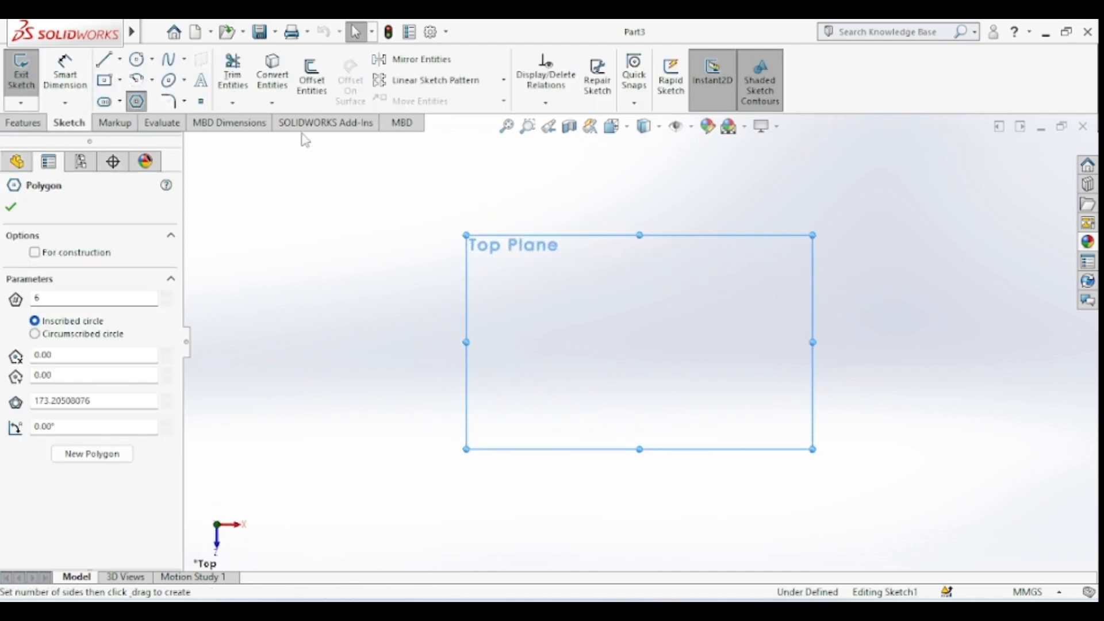
{"action": "left_click", "coordinate": [640, 342]}
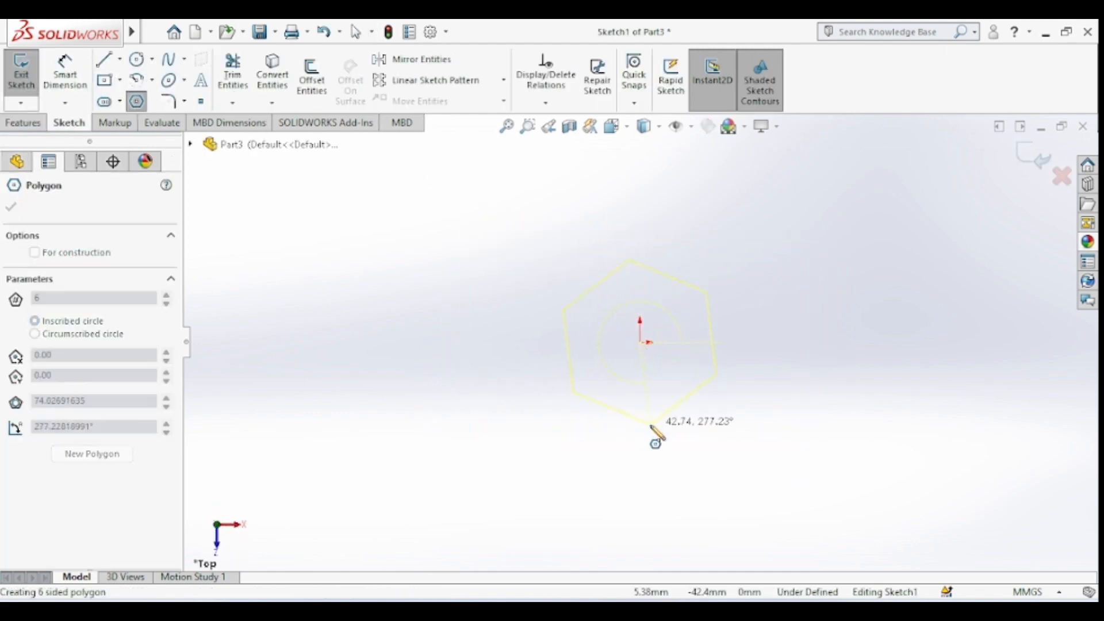
{"action": "left_click", "coordinate": [649, 448]}
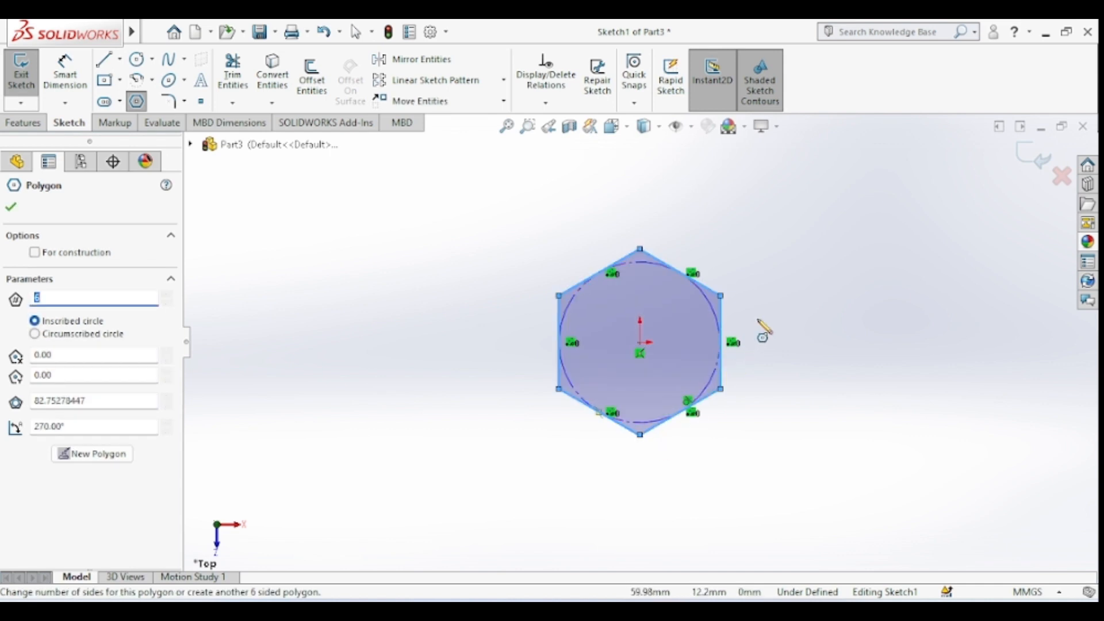
{"action": "key", "text": "Escape"}
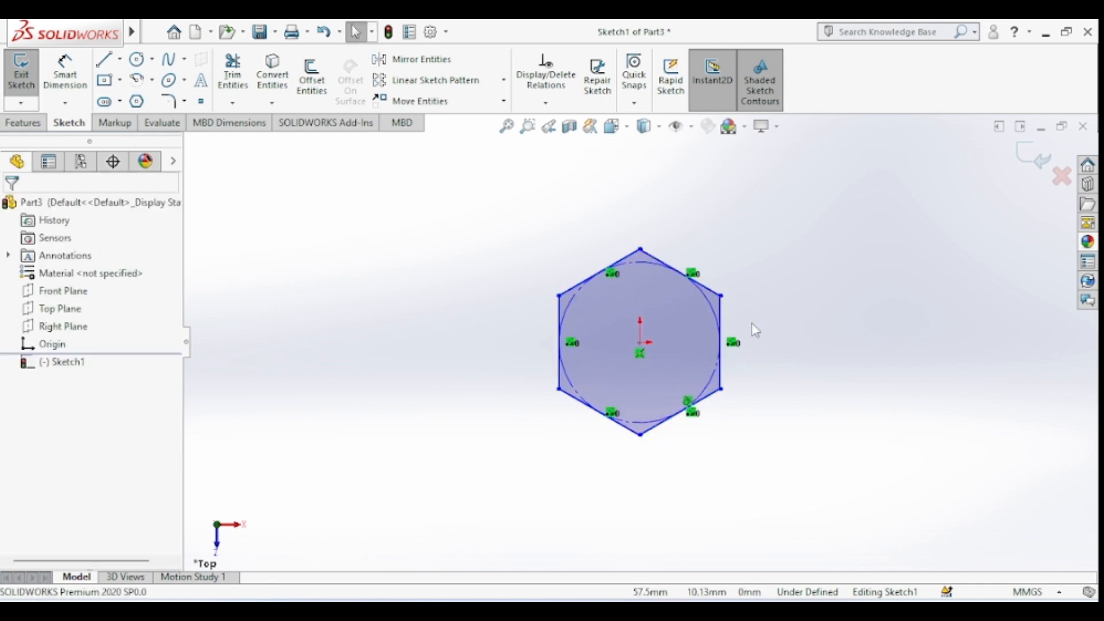
Make one side of the hexagon vertical and dimension the distance between its two opposite vertical sides as 28 mm
{"action": "left_click", "coordinate": [721, 326]}
{"action": "left_click", "coordinate": [16, 396]}
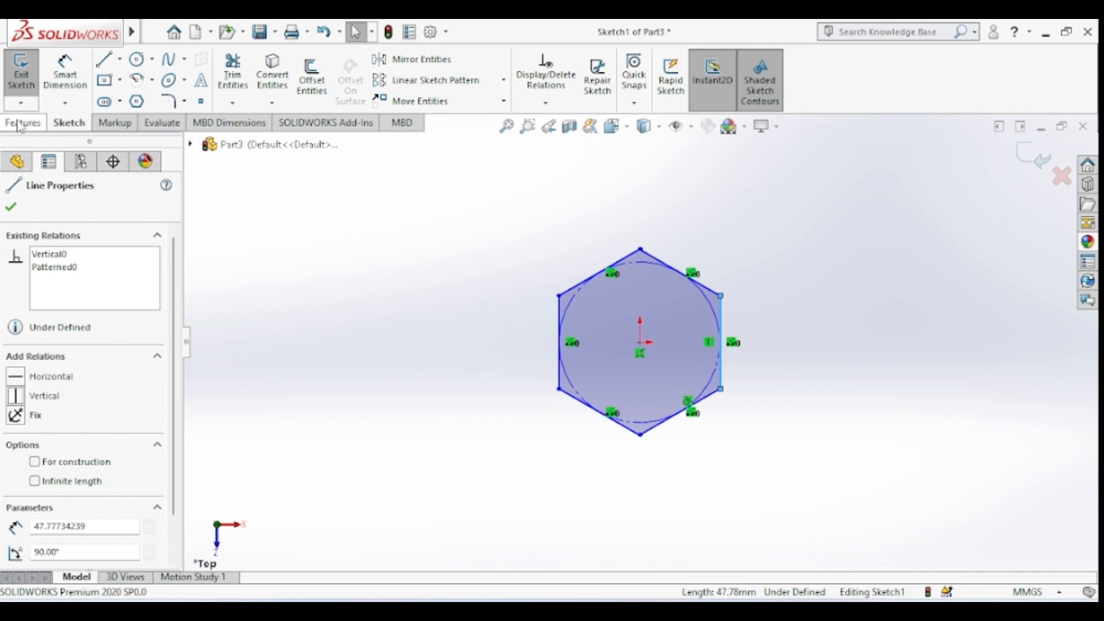
{"action": "left_click", "coordinate": [65, 72]}
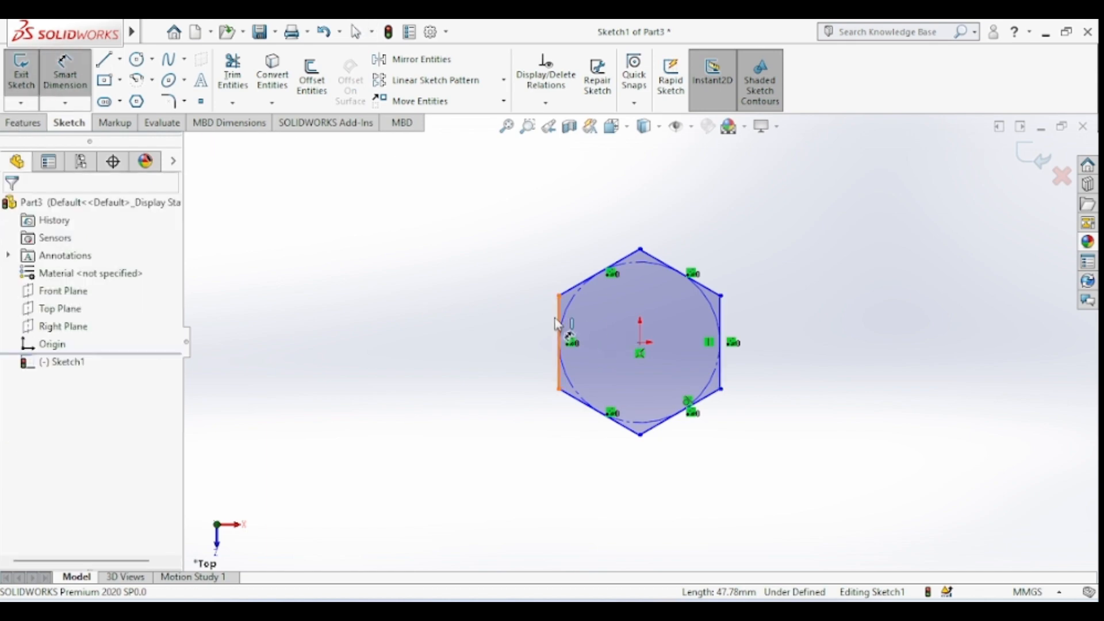
{"action": "left_click", "coordinate": [559, 315]}
{"action": "left_click", "coordinate": [721, 328]}
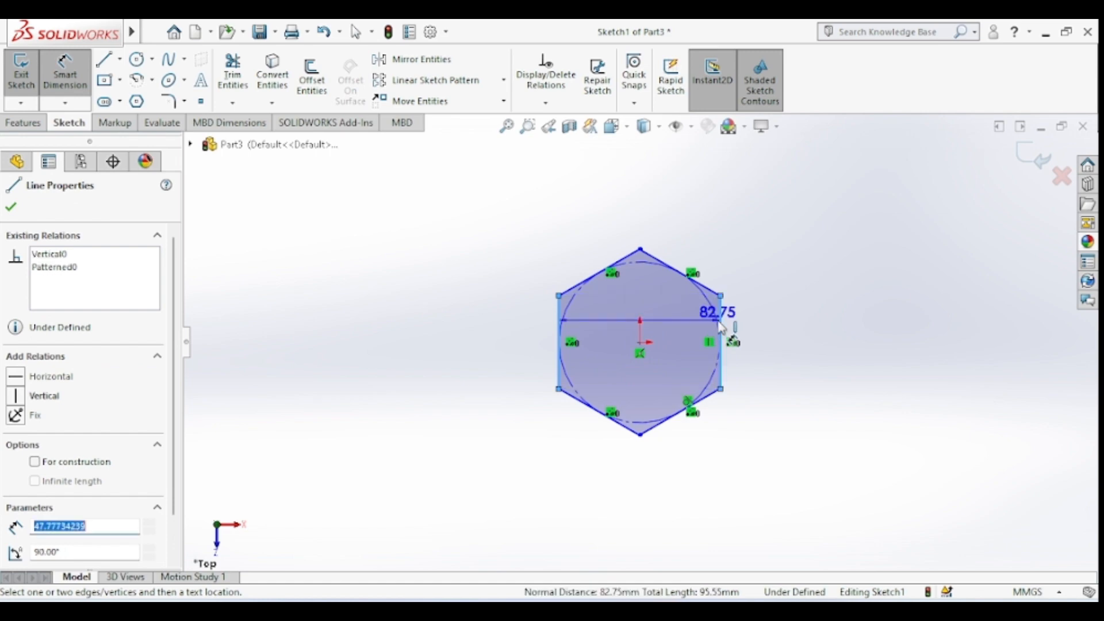
{"action": "left_click", "coordinate": [706, 190]}
{"action": "type", "text": "28"}
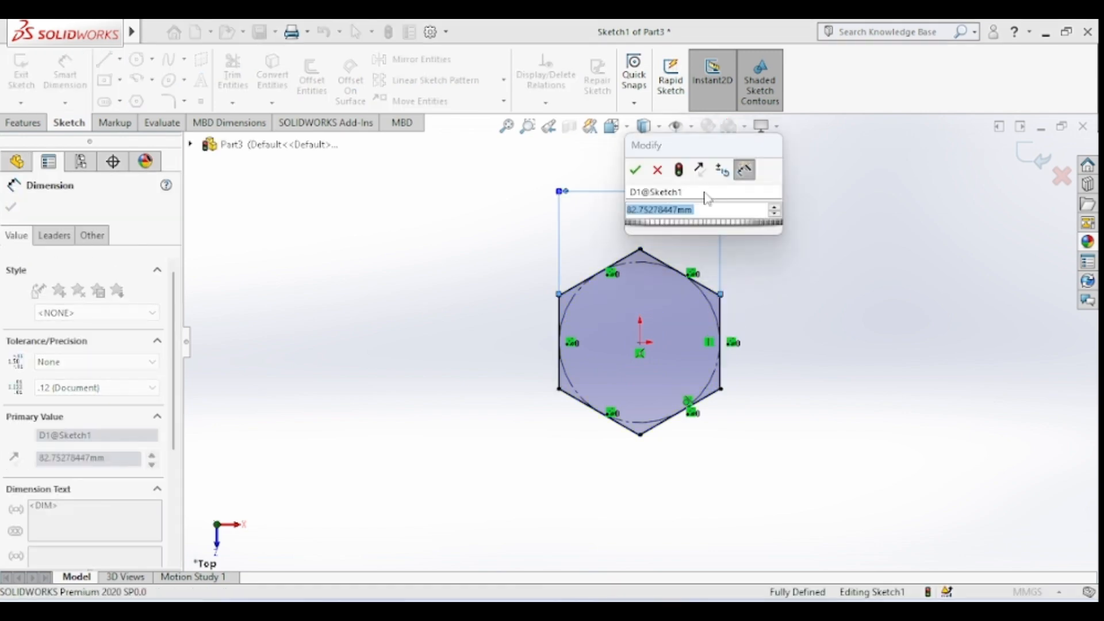
{"action": "key", "text": "Return"}
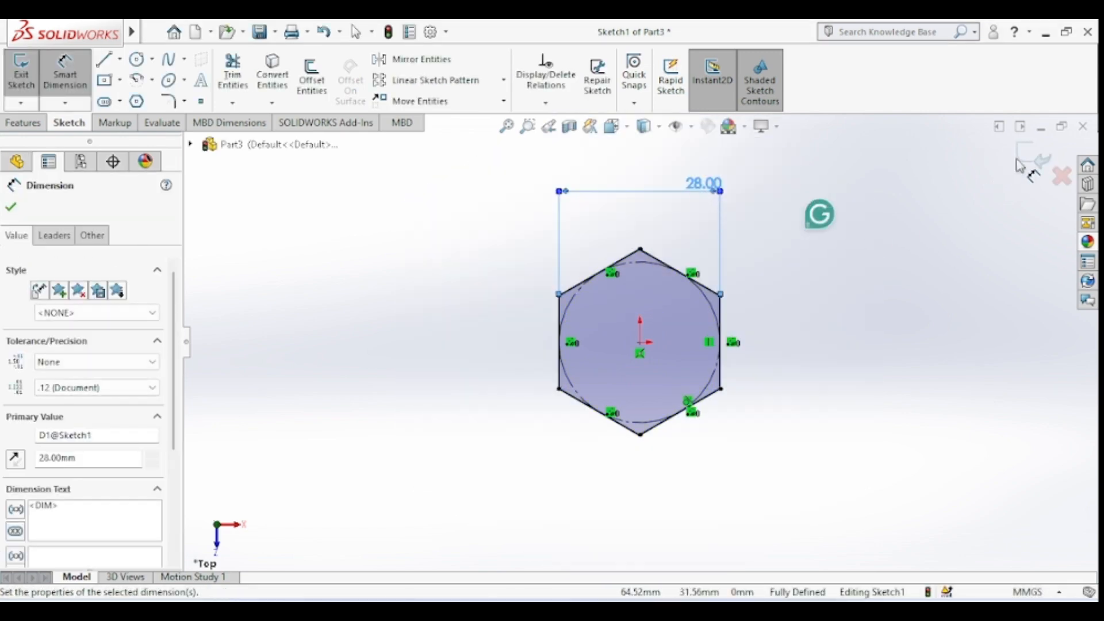
Extrude the hexagon as a blind boss 12 mm deep
{"action": "left_click", "coordinate": [23, 122]}
{"action": "left_click", "coordinate": [23, 73]}
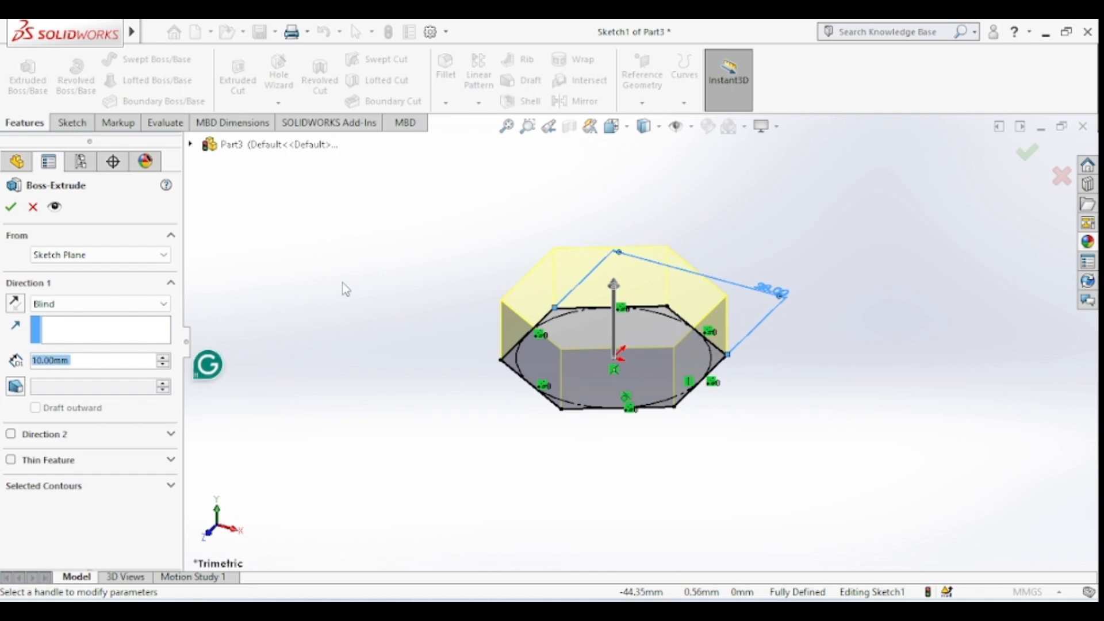
{"action": "type", "text": "12"}
{"action": "key", "text": "Return"}
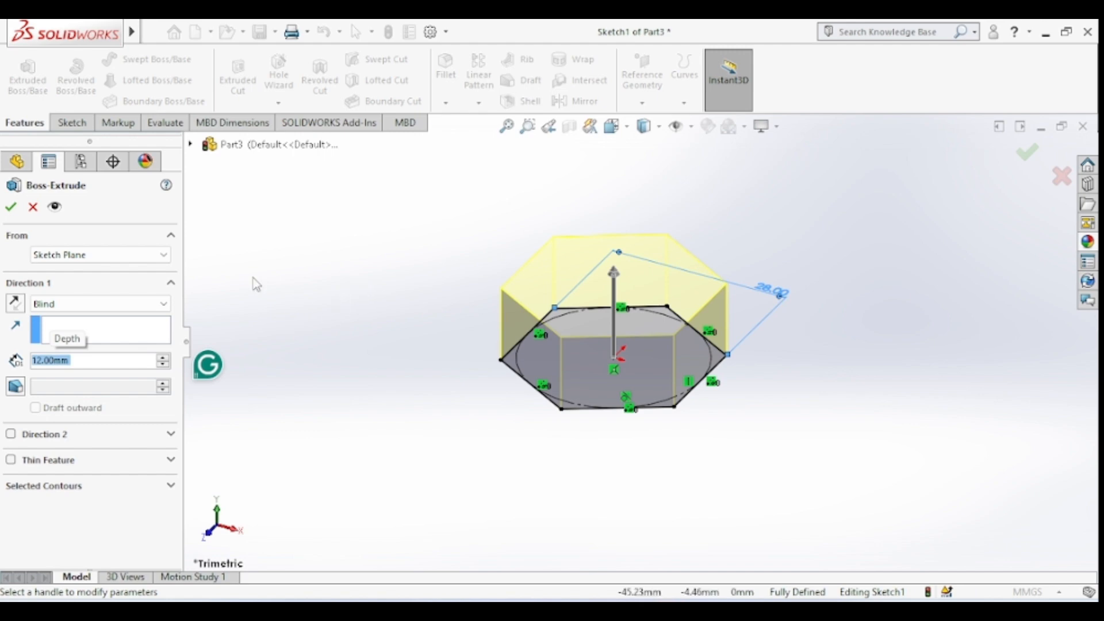
{"action": "left_click", "coordinate": [9, 207]}
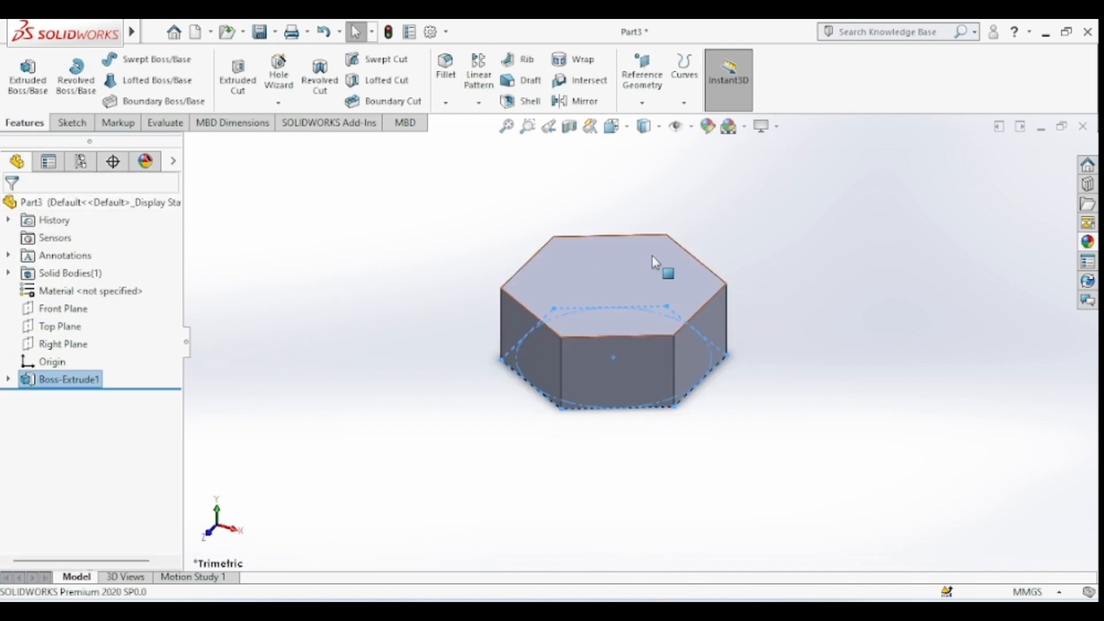
Sketch a circle about 20 mm in diameter on the upper hexagonal face of the nut, centred on the origin
{"action": "left_click", "coordinate": [653, 258]}
{"action": "left_click", "coordinate": [795, 207]}
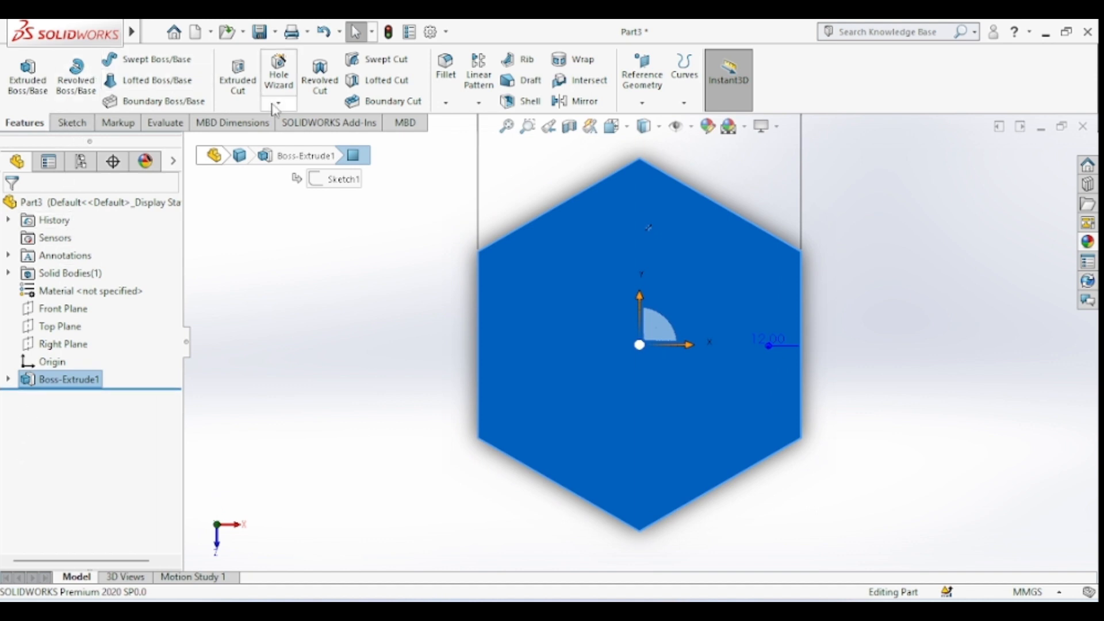
{"action": "left_click", "coordinate": [75, 122]}
{"action": "left_click", "coordinate": [137, 59]}
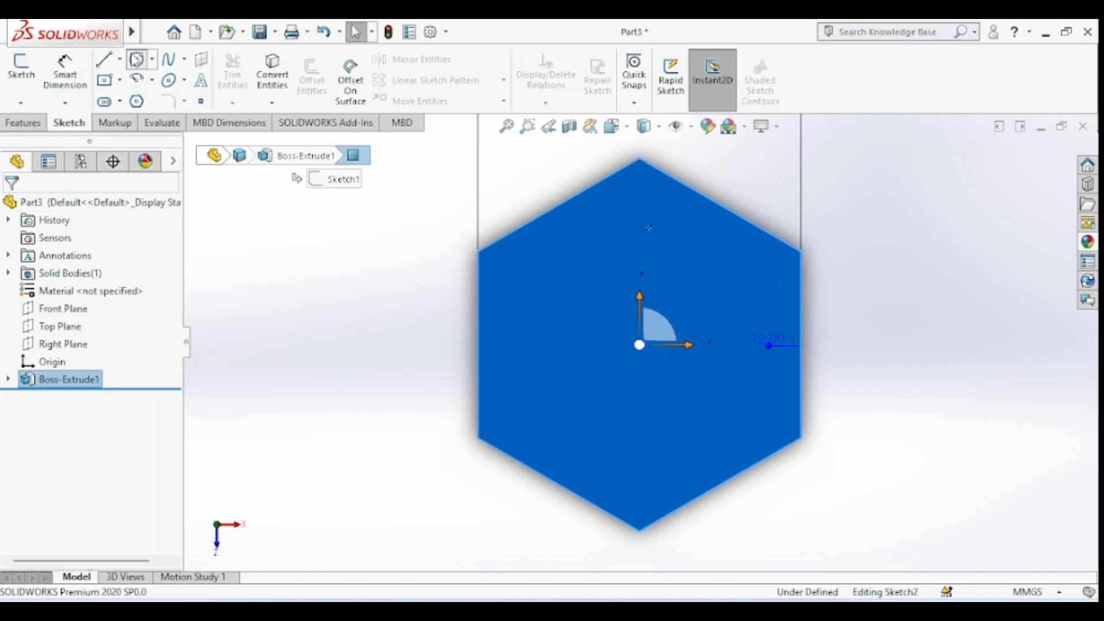
{"action": "left_click_drag", "start_coordinate": [640, 345], "coordinate": [754, 409]}
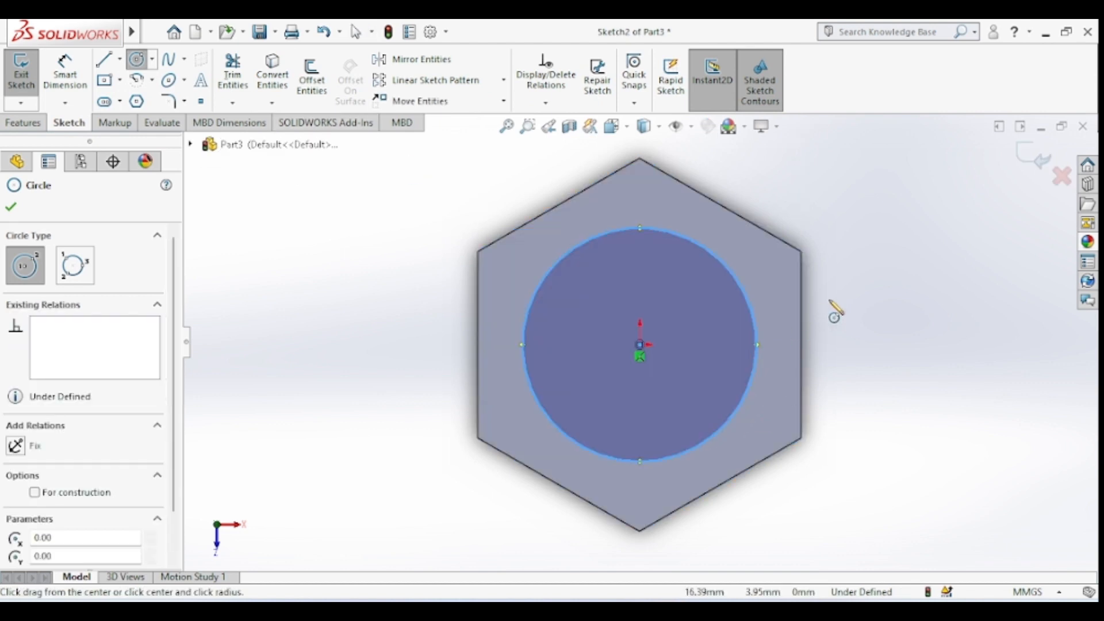
{"action": "key", "text": "Escape"}
{"action": "key", "text": "Escape"}
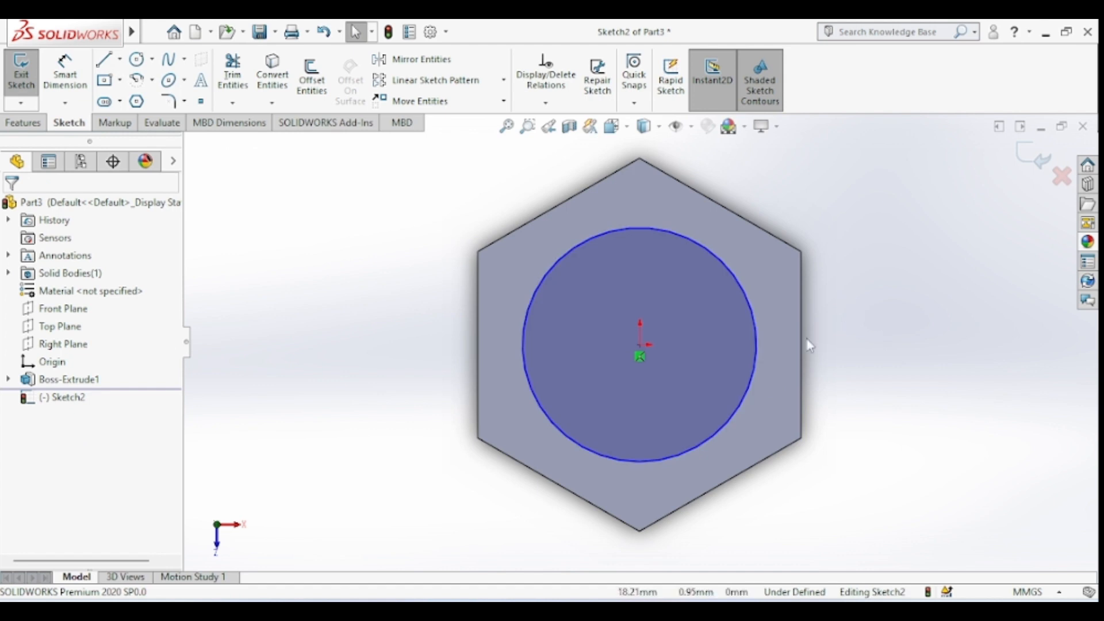
Add a Tangent relation between the circle and one edge of the hexagonal face
{"action": "left_click", "coordinate": [753, 340]}
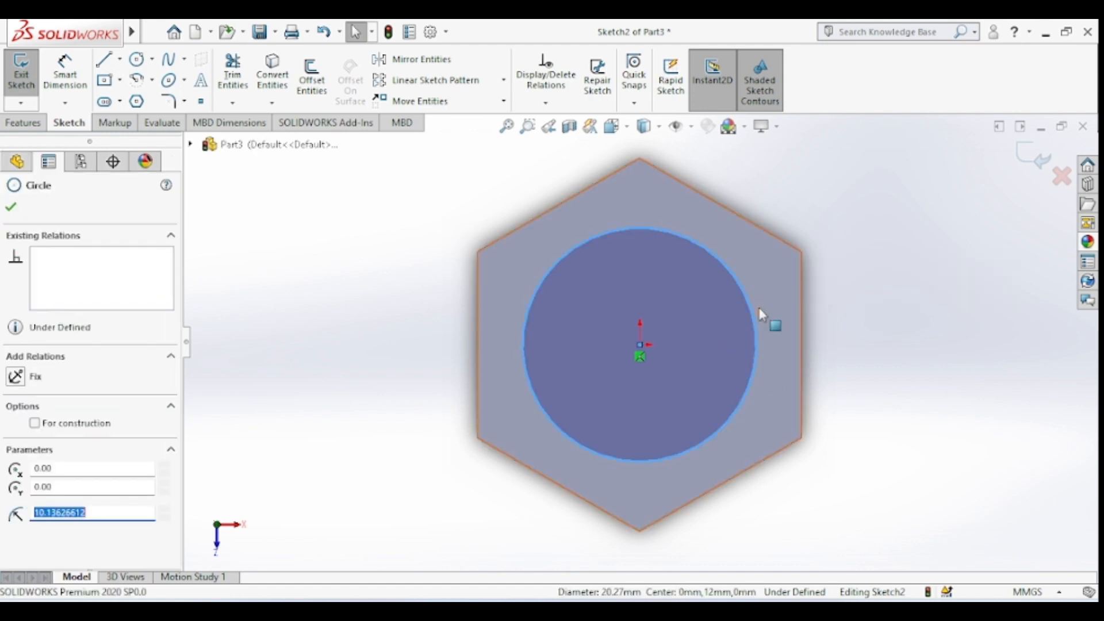
{"action": "left_click", "coordinate": [743, 216], "text": "ctrl"}
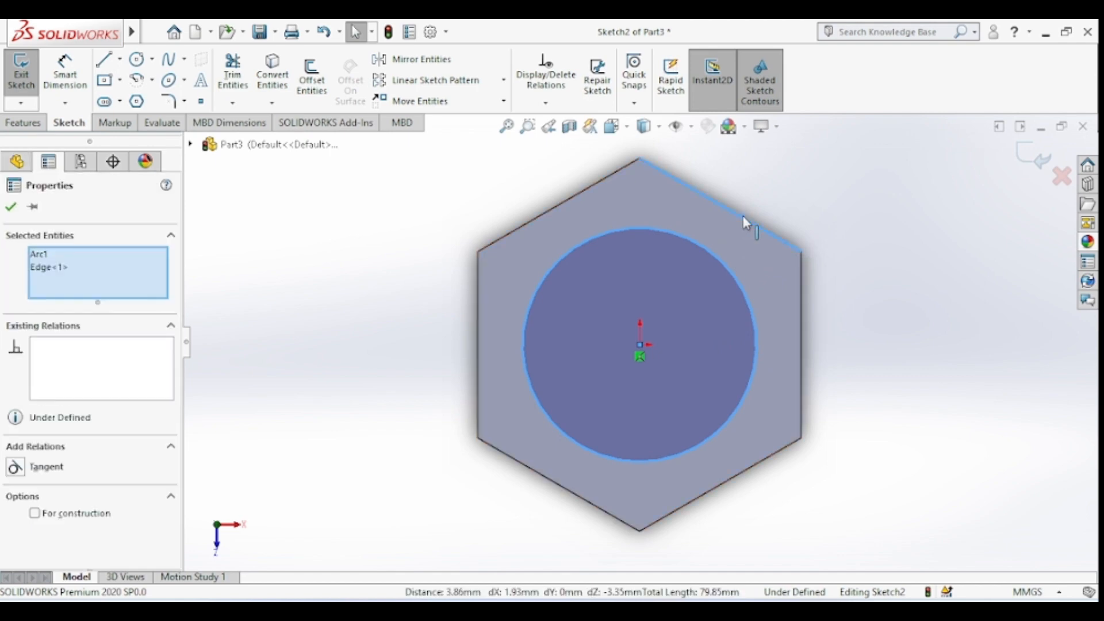
{"action": "left_click", "coordinate": [26, 471]}
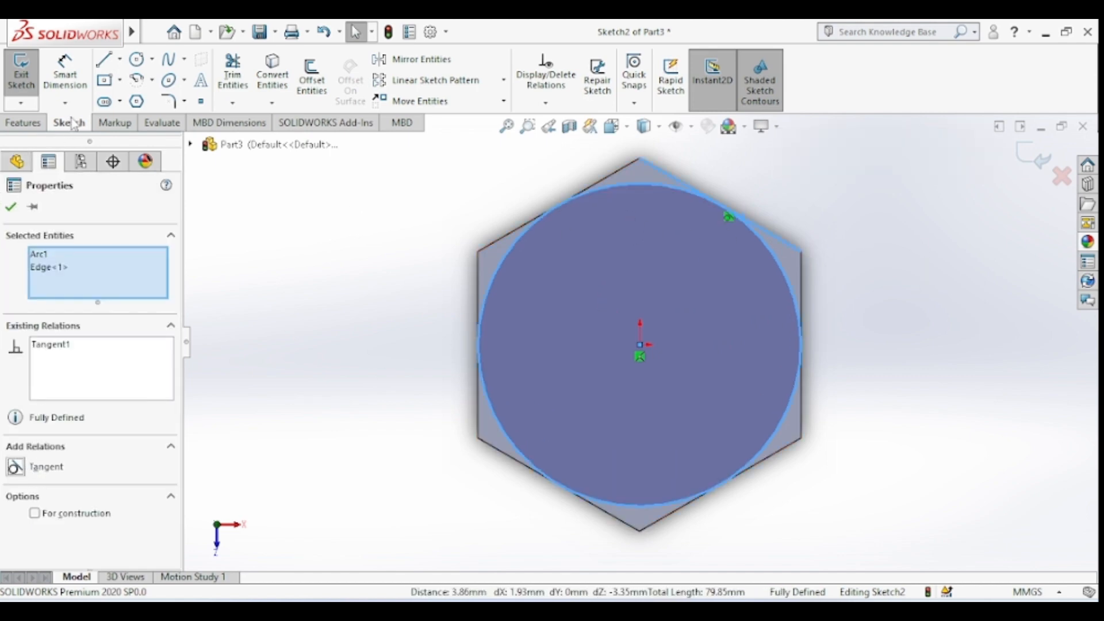
Cut-extrude the circle blind 12 mm with the cut side flipped and a 60° draft to bevel the nut's corners
{"action": "left_click", "coordinate": [23, 123]}
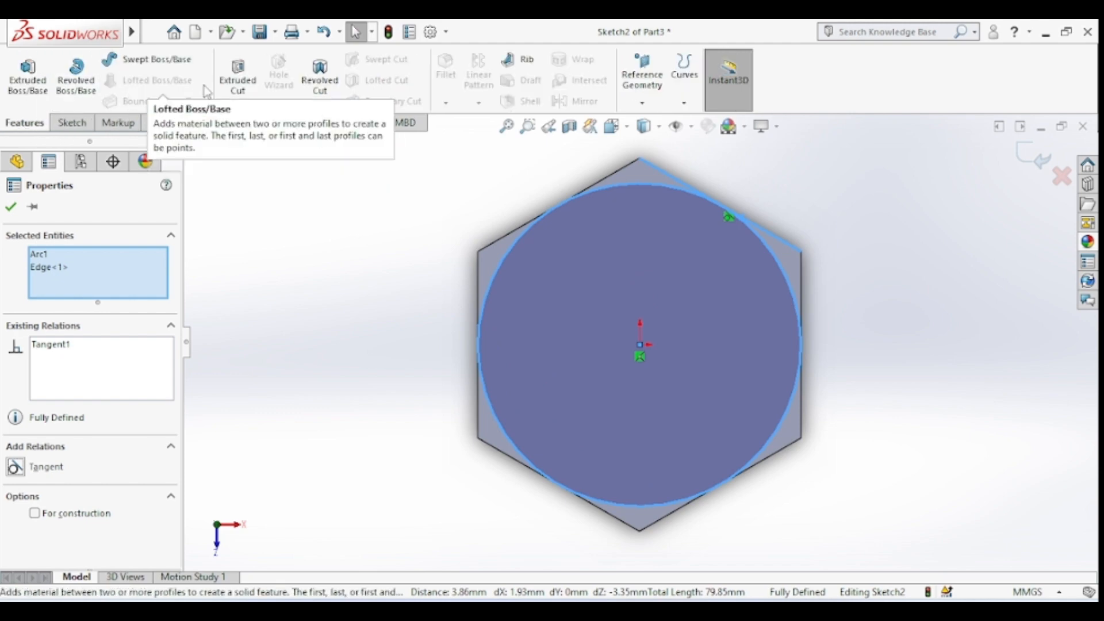
{"action": "left_click", "coordinate": [235, 86]}
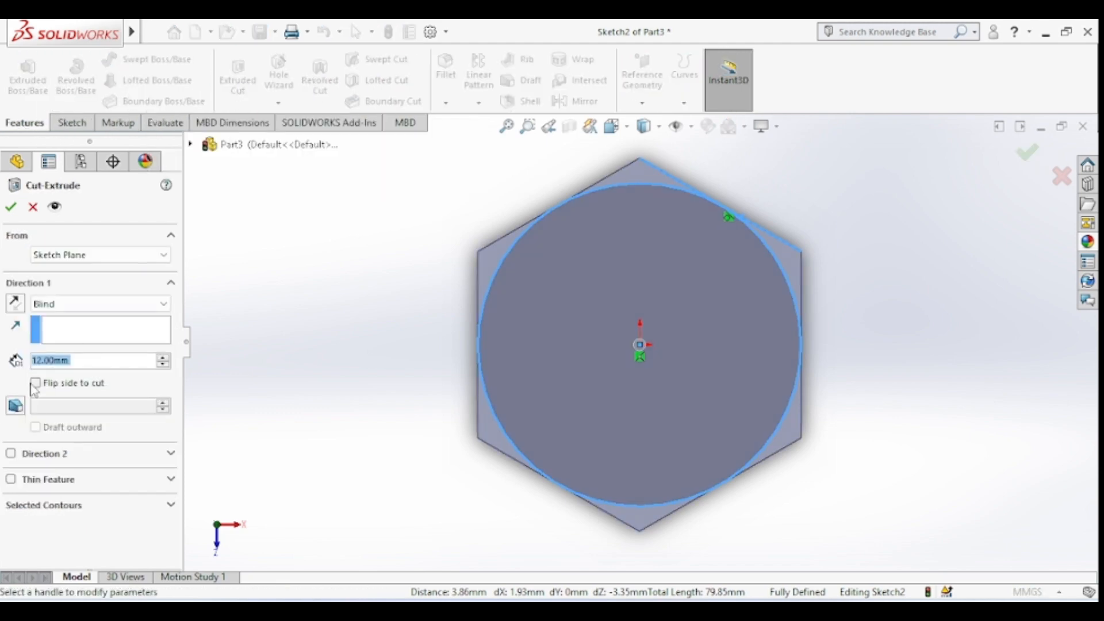
{"action": "left_click", "coordinate": [35, 383]}
{"action": "left_click", "coordinate": [16, 405]}
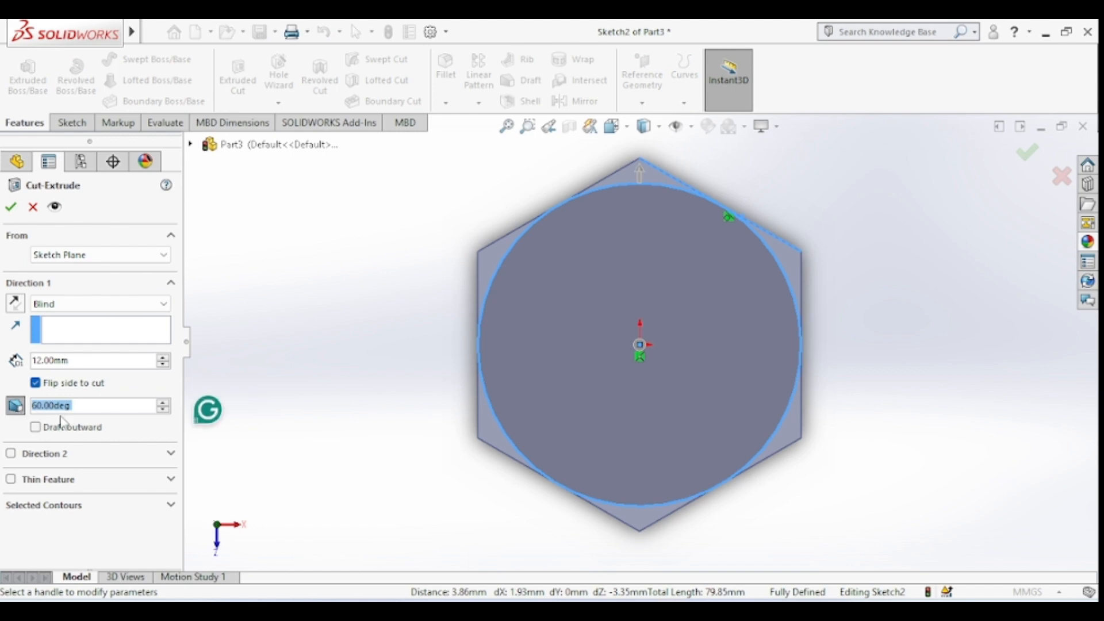
{"action": "left_click", "coordinate": [10, 207]}
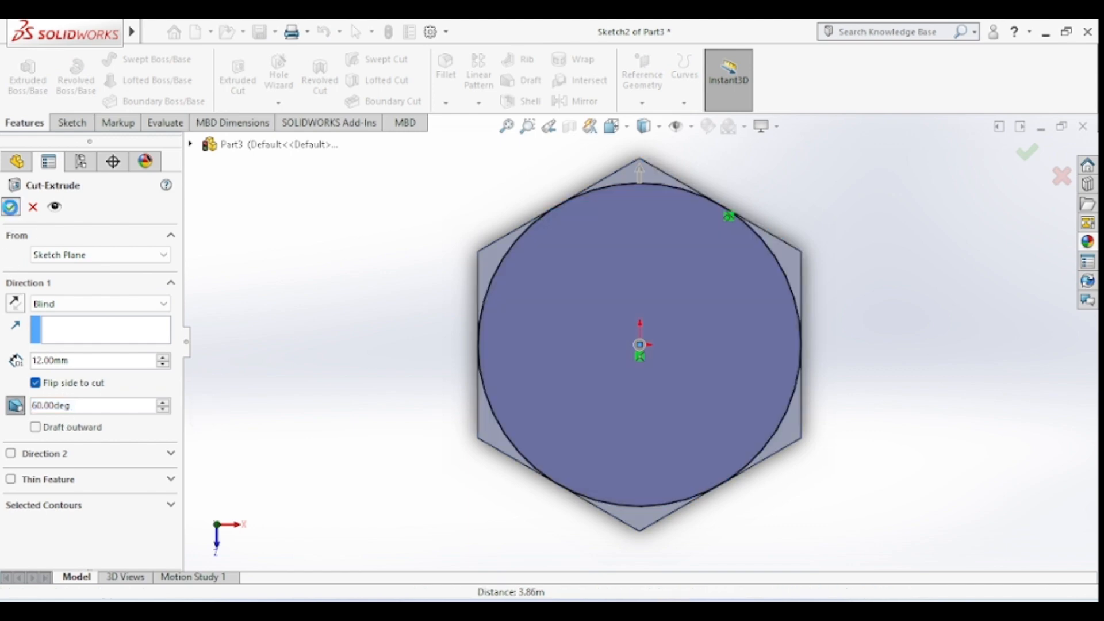
Change the hexagonal boss's extrusion end condition to Mid Plane, centring the nut on its sketch plane
{"action": "middle_click_drag", "start_coordinate": [1006, 447], "coordinate": [980, 293]}
{"action": "left_click", "coordinate": [61, 379]}
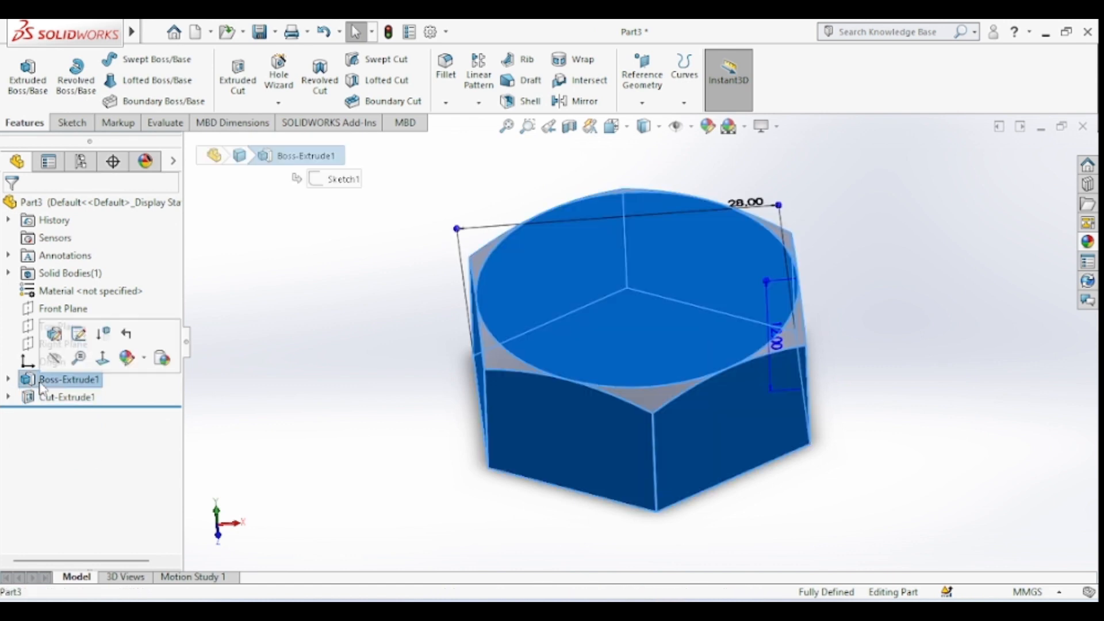
{"action": "left_click", "coordinate": [47, 333]}
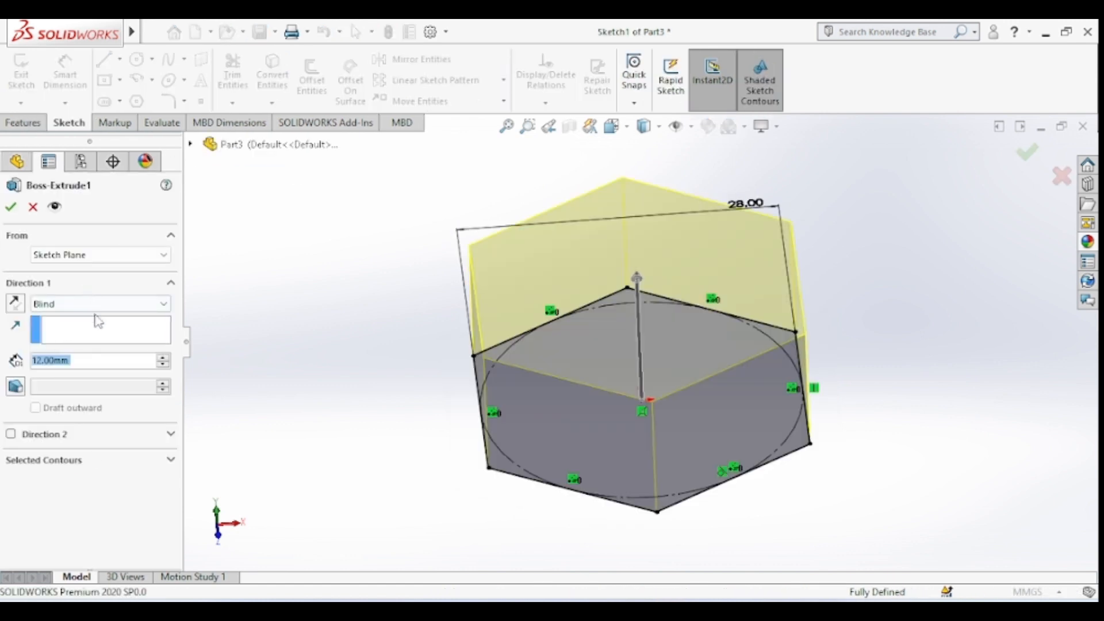
{"action": "left_click", "coordinate": [132, 307]}
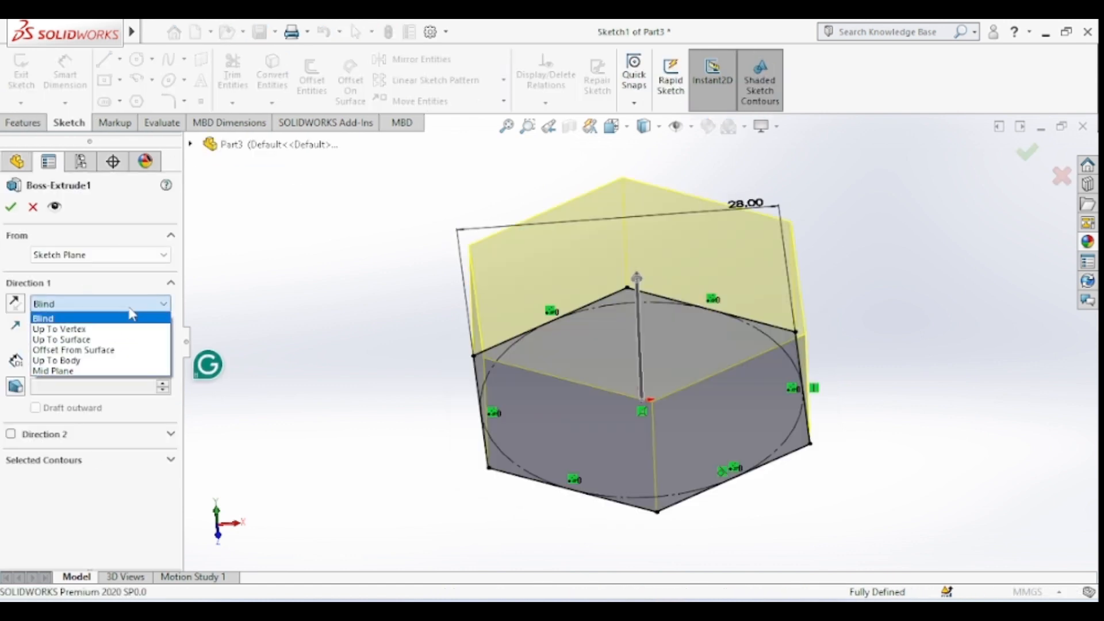
{"action": "left_click", "coordinate": [83, 373]}
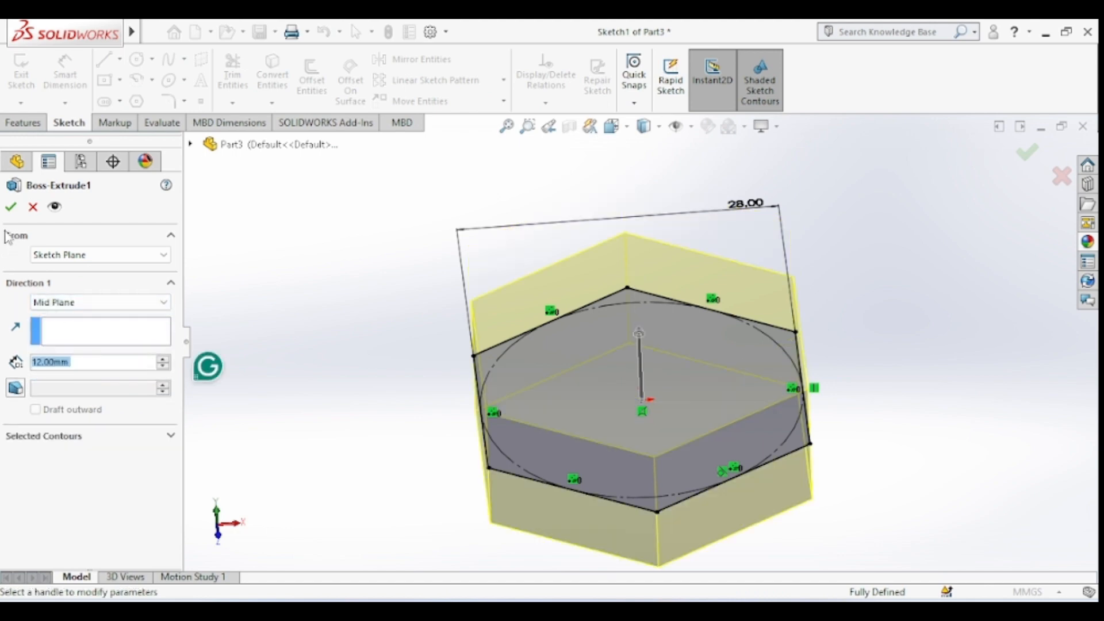
{"action": "left_click", "coordinate": [10, 208]}
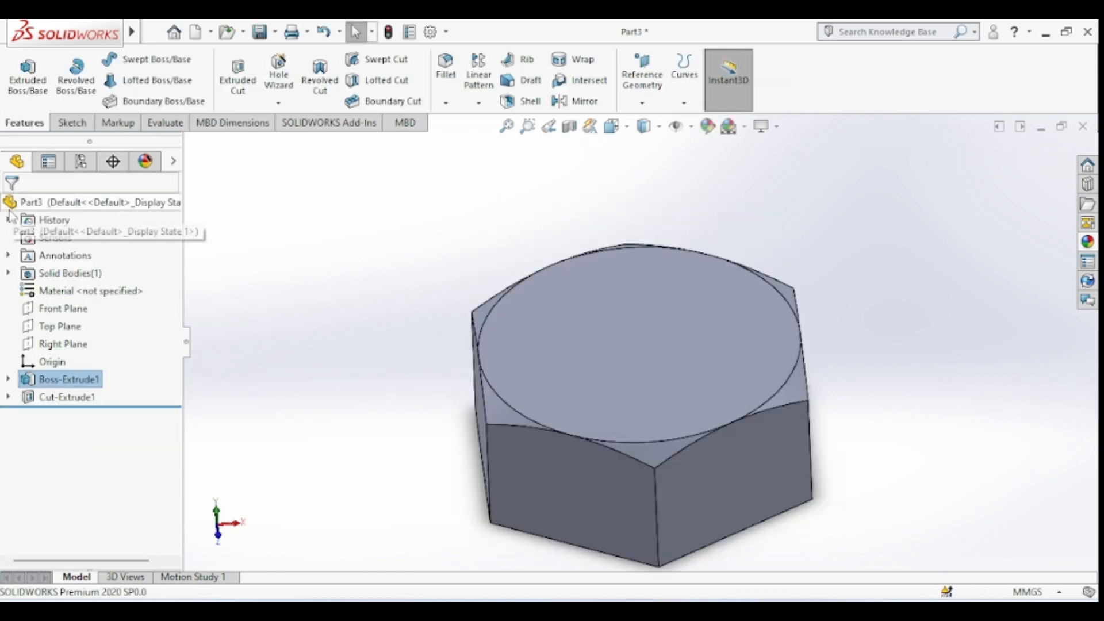
Mirror the bevel cut about the Top Plane to bevel the corners on the nut's opposite side
{"action": "left_click", "coordinate": [52, 401]}
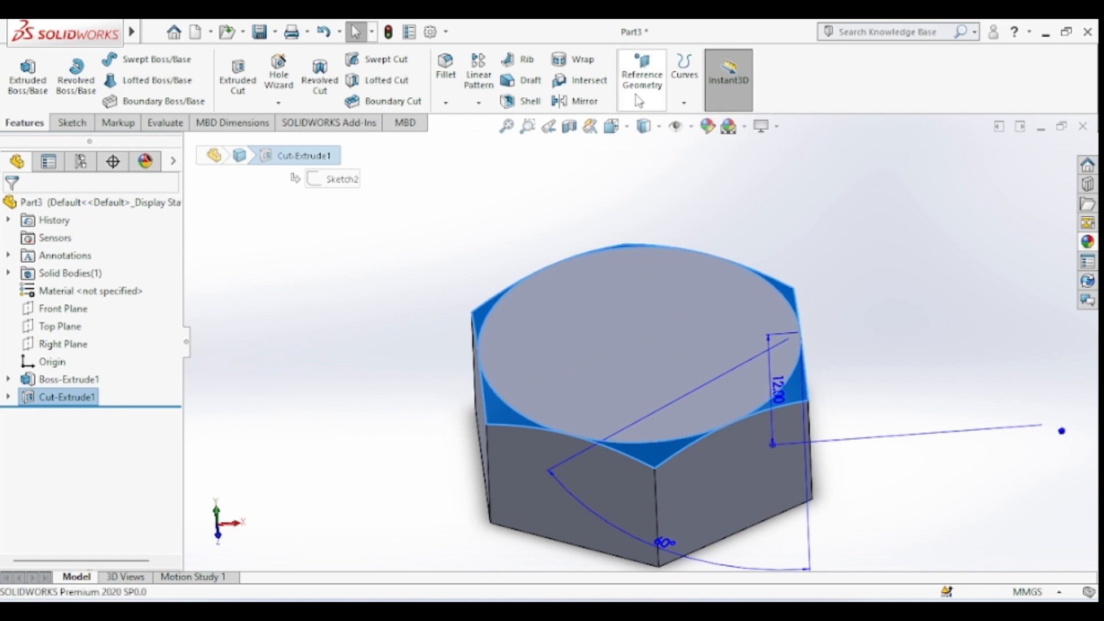
{"action": "left_click", "coordinate": [576, 102]}
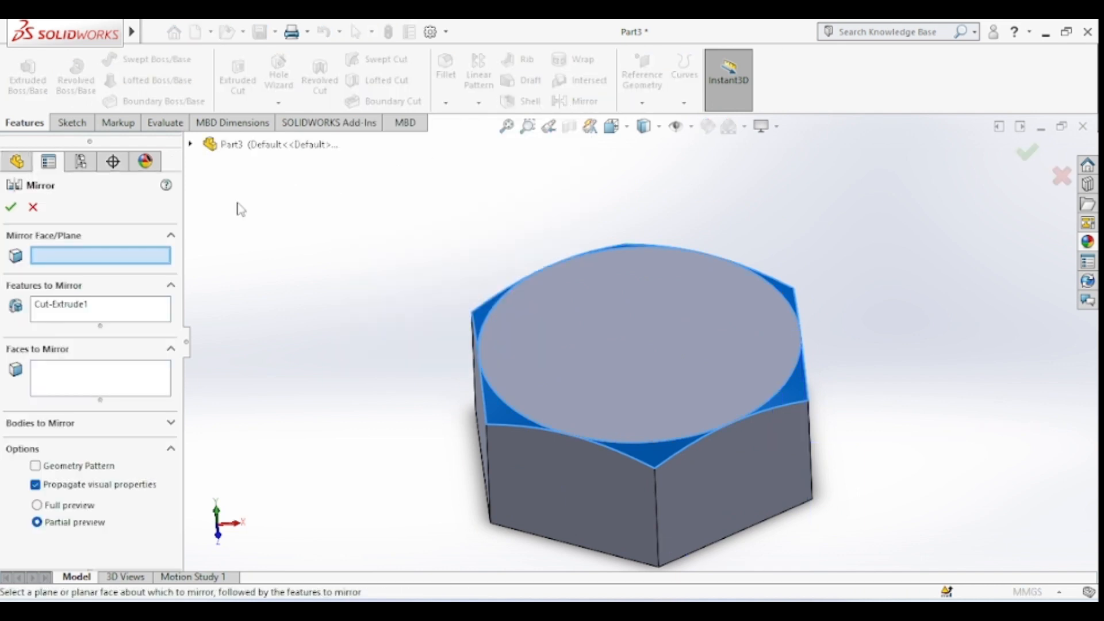
{"action": "left_click", "coordinate": [189, 145]}
{"action": "left_click", "coordinate": [256, 268]}
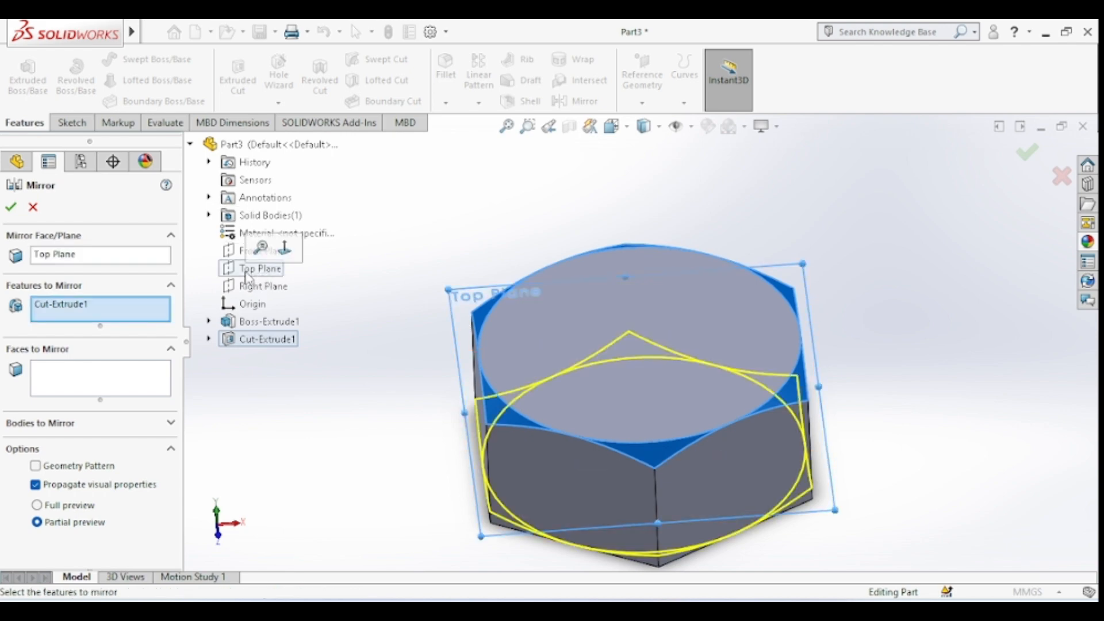
{"action": "left_click", "coordinate": [14, 209]}
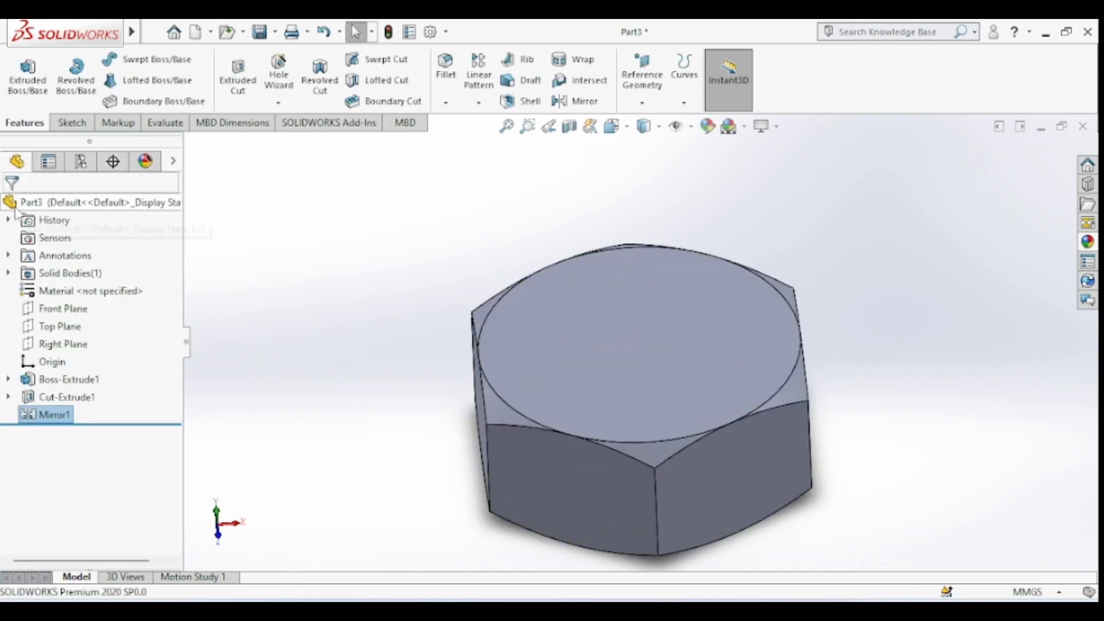
Sketch a circle about 19 mm in diameter on the nut's upper face, centred on the origin
{"action": "middle_click_drag", "start_coordinate": [944, 323], "coordinate": [874, 349]}
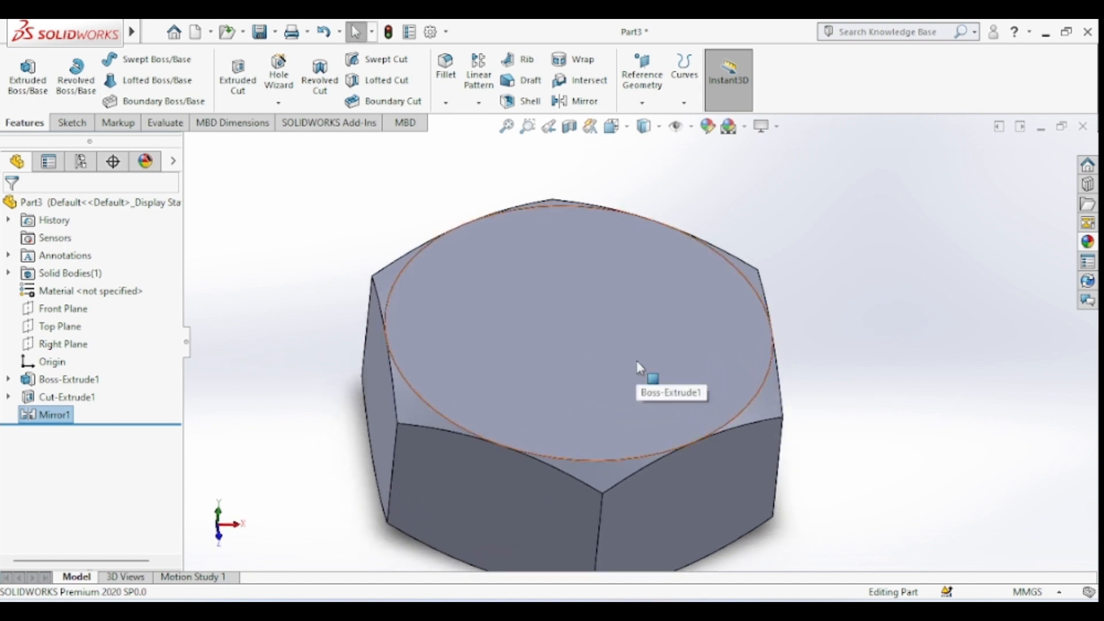
{"action": "left_click", "coordinate": [637, 361]}
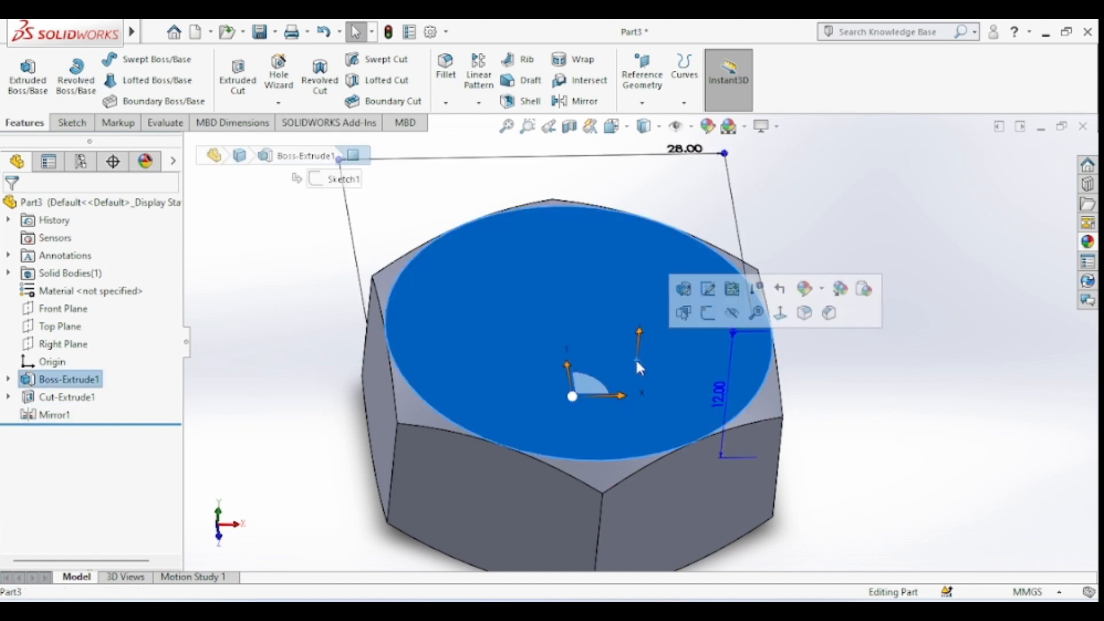
{"action": "left_click", "coordinate": [778, 315]}
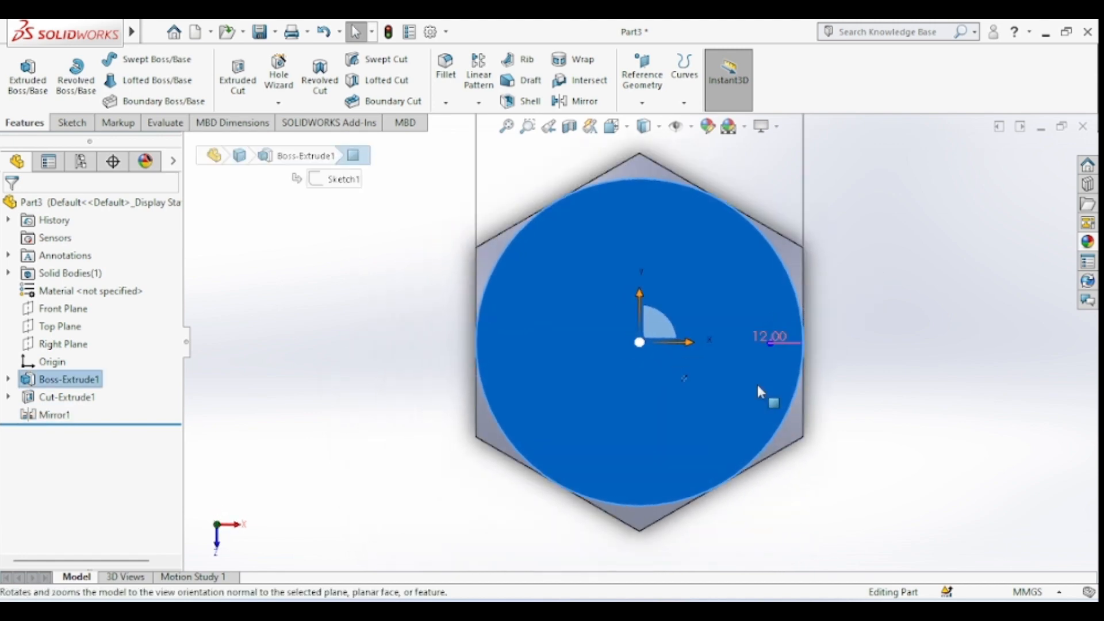
{"action": "left_click", "coordinate": [70, 123]}
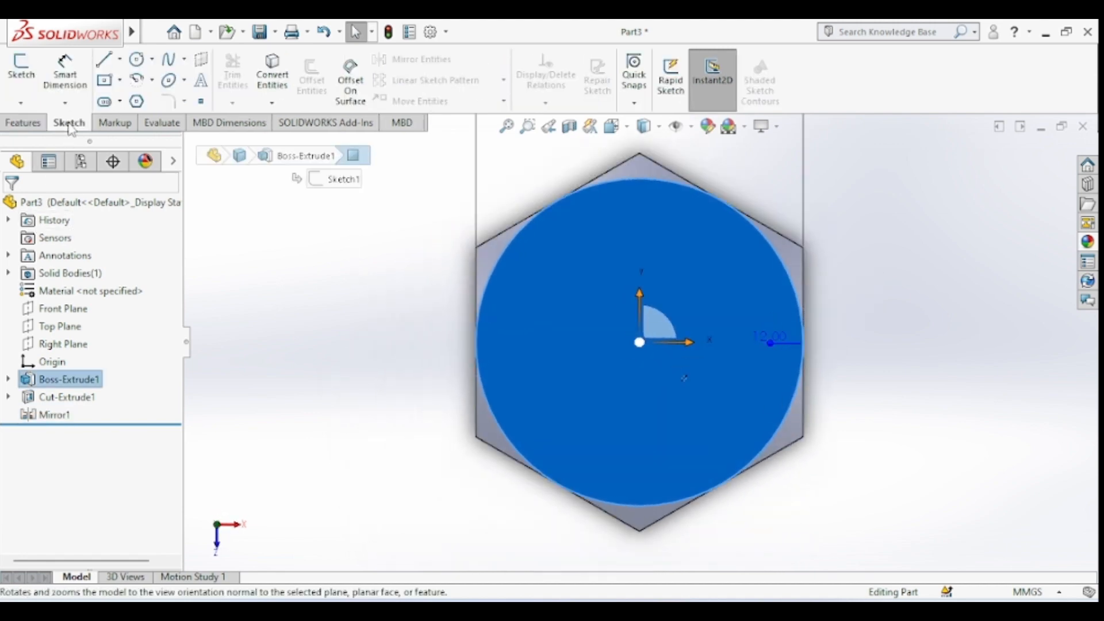
{"action": "left_click", "coordinate": [136, 60]}
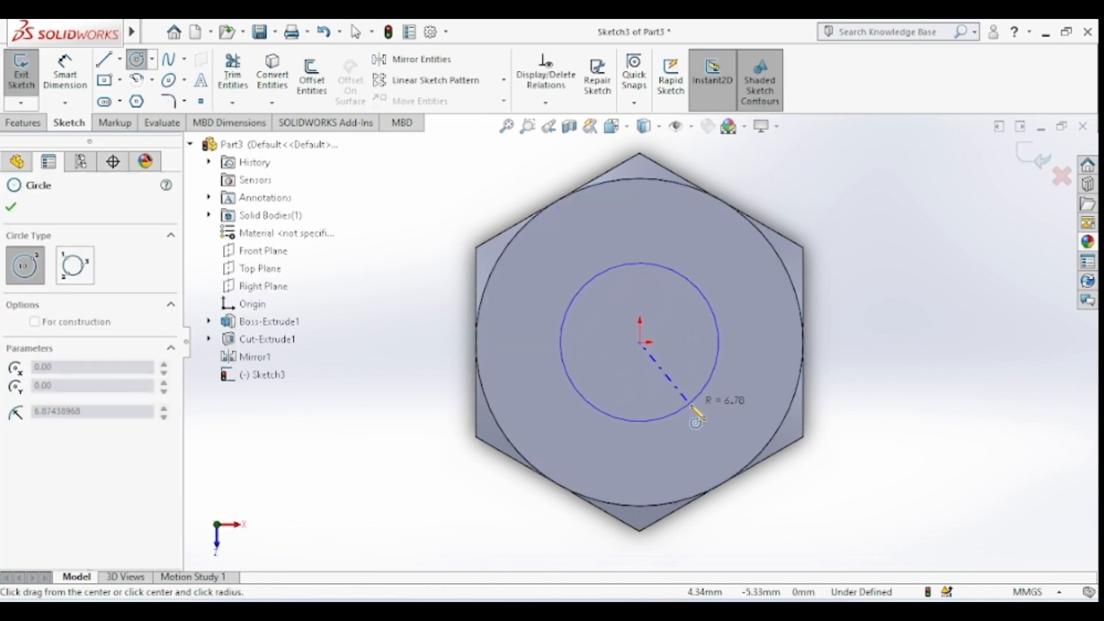
{"action": "left_click", "coordinate": [719, 435]}
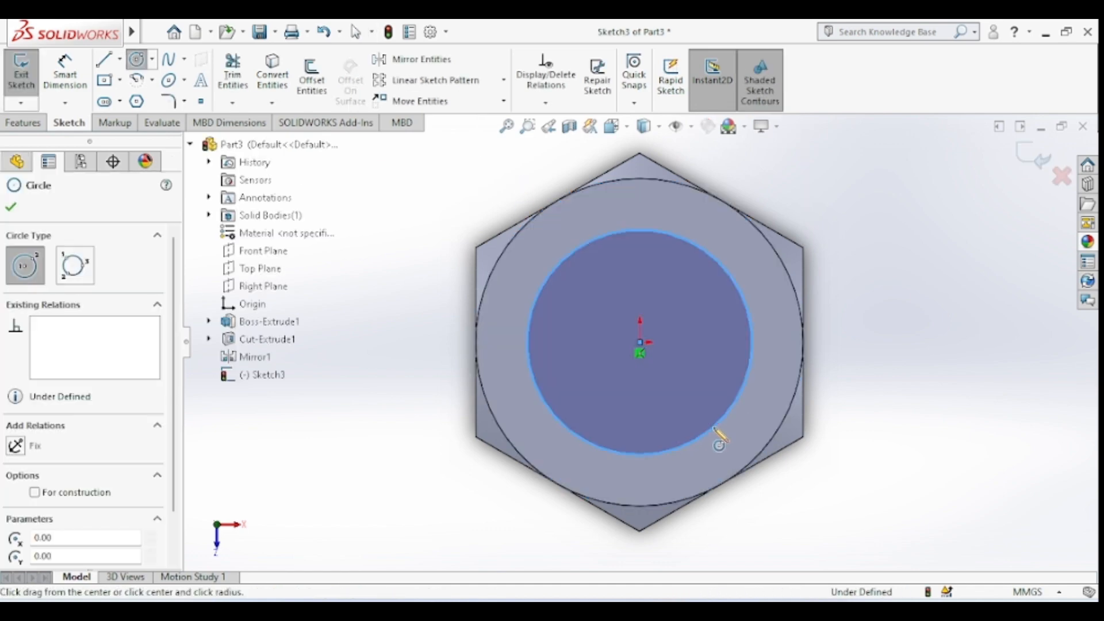
Dimension the circle's diameter and set it to 20 mm
{"action": "key", "text": "d"}
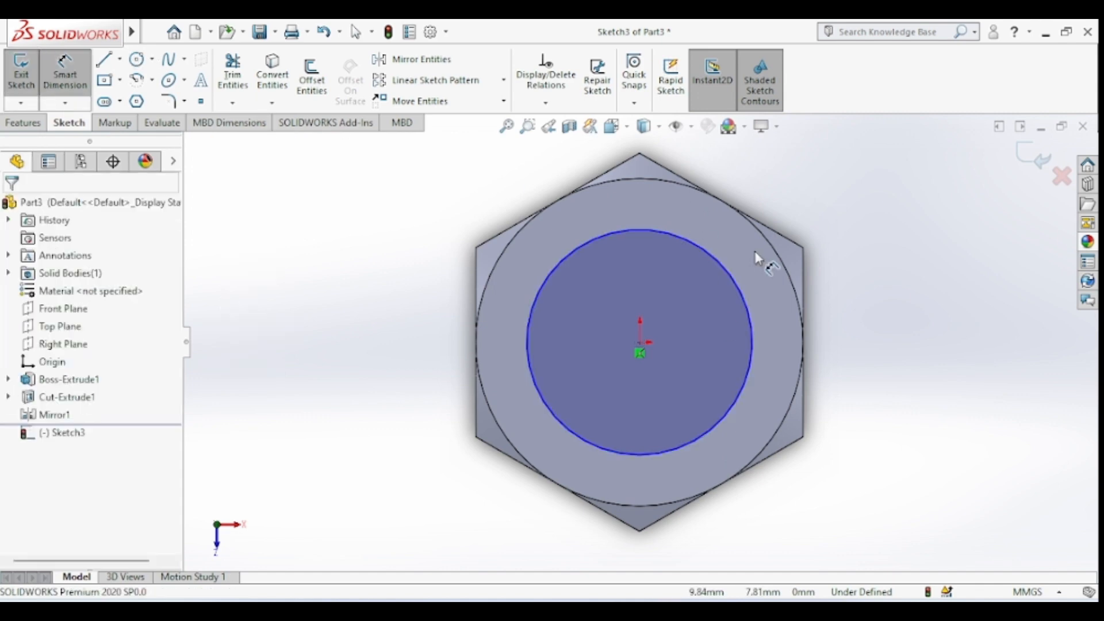
{"action": "left_click", "coordinate": [736, 281]}
{"action": "left_click", "coordinate": [878, 199]}
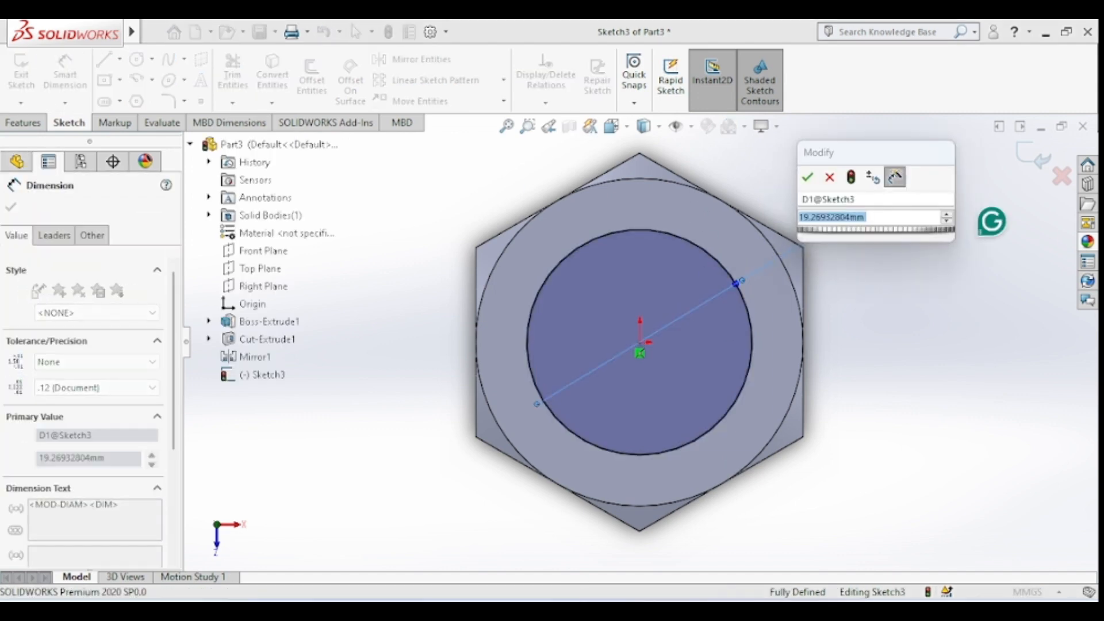
{"action": "type", "text": "20"}
{"action": "key", "text": "Return"}
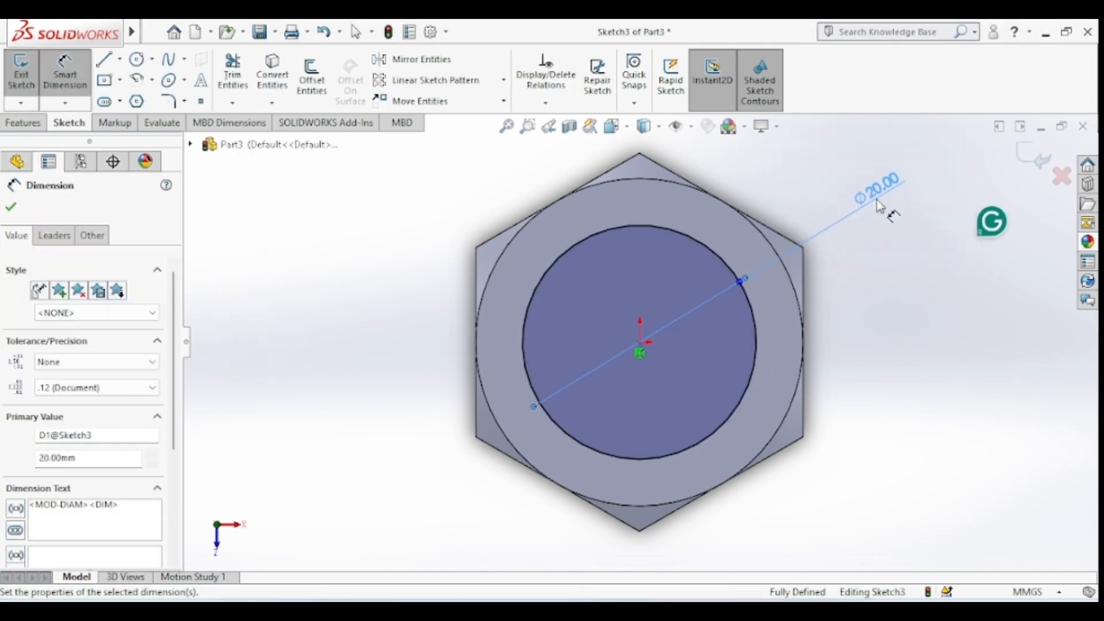
Cut-extrude the 20 mm circle Through All to make the nut's central hole
{"action": "left_click", "coordinate": [8, 128]}
{"action": "left_click", "coordinate": [247, 77]}
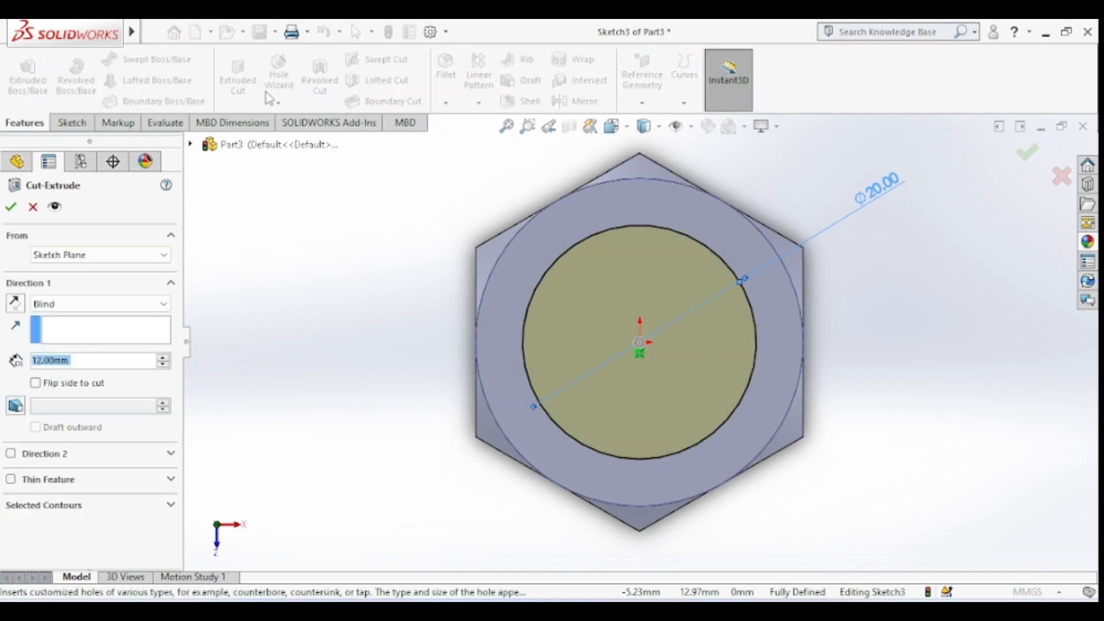
{"action": "left_click", "coordinate": [99, 303]}
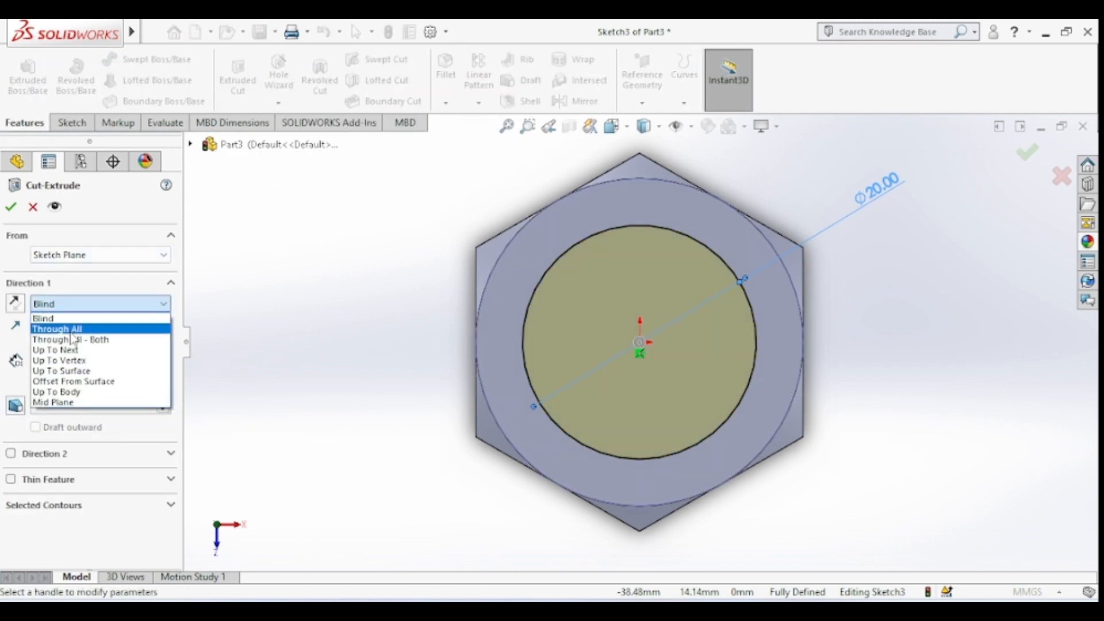
{"action": "left_click", "coordinate": [66, 329]}
{"action": "left_click", "coordinate": [11, 209]}
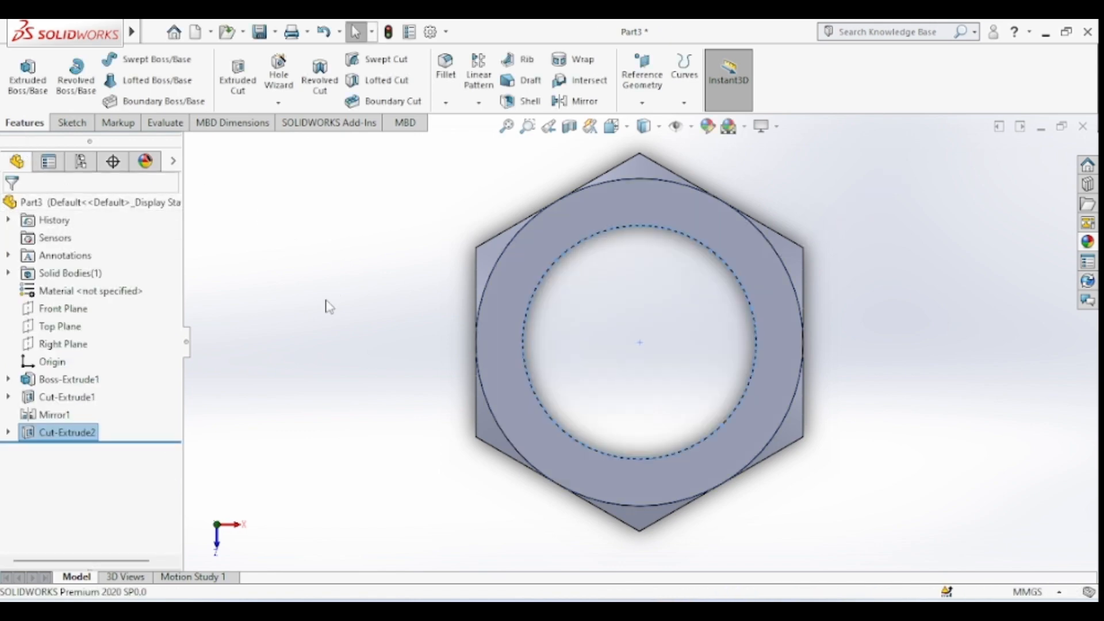
Apply the brushed brass appearance from the Metal category to the whole nut part
{"action": "middle_click_drag", "start_coordinate": [325, 306], "coordinate": [329, 177]}
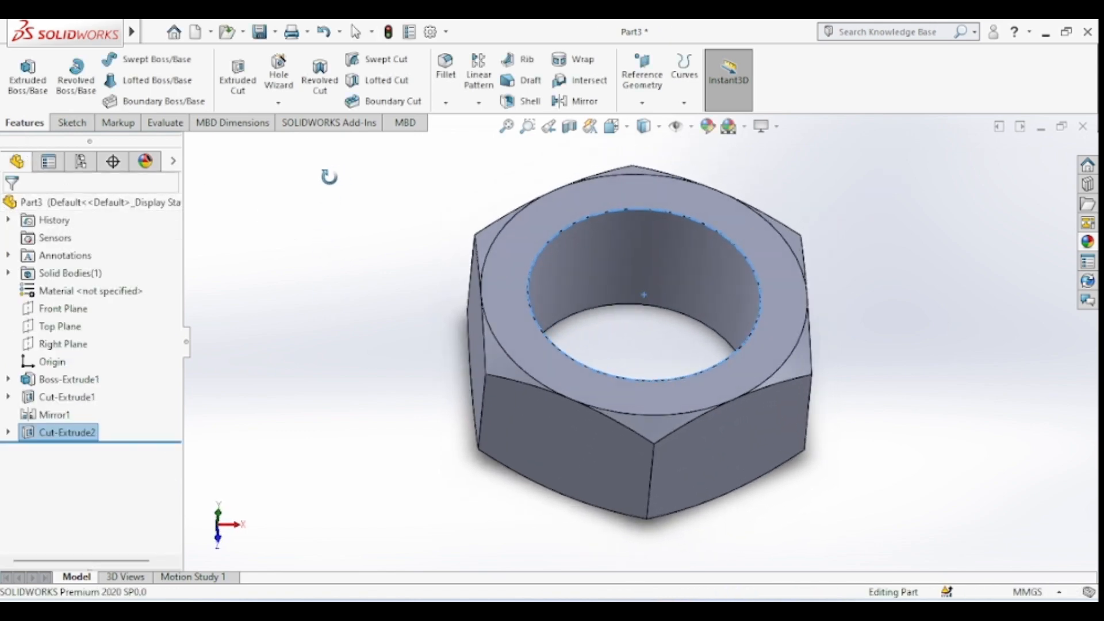
{"action": "left_click", "coordinate": [40, 205]}
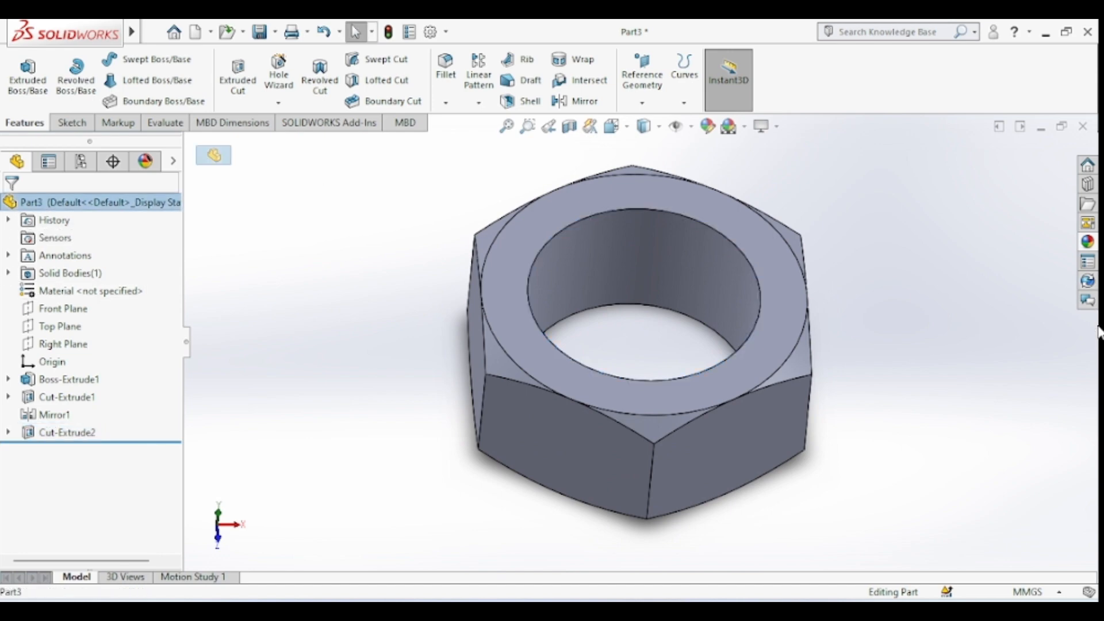
{"action": "left_click", "coordinate": [1091, 241]}
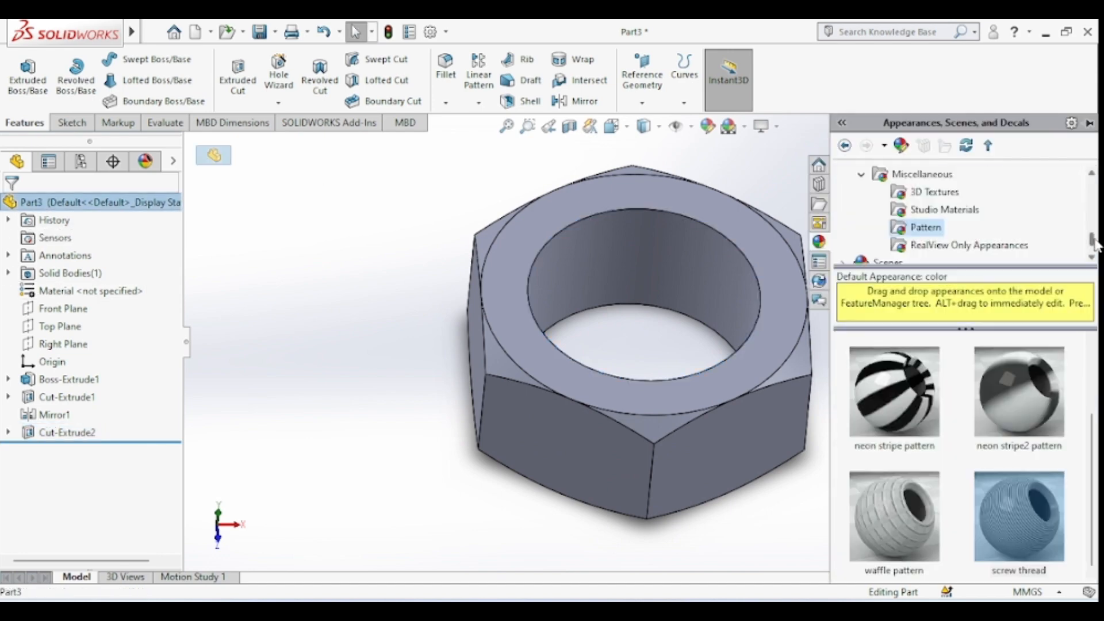
{"action": "scroll", "coordinate": [868, 225], "scroll_direction": "up", "scroll_amount": 10}
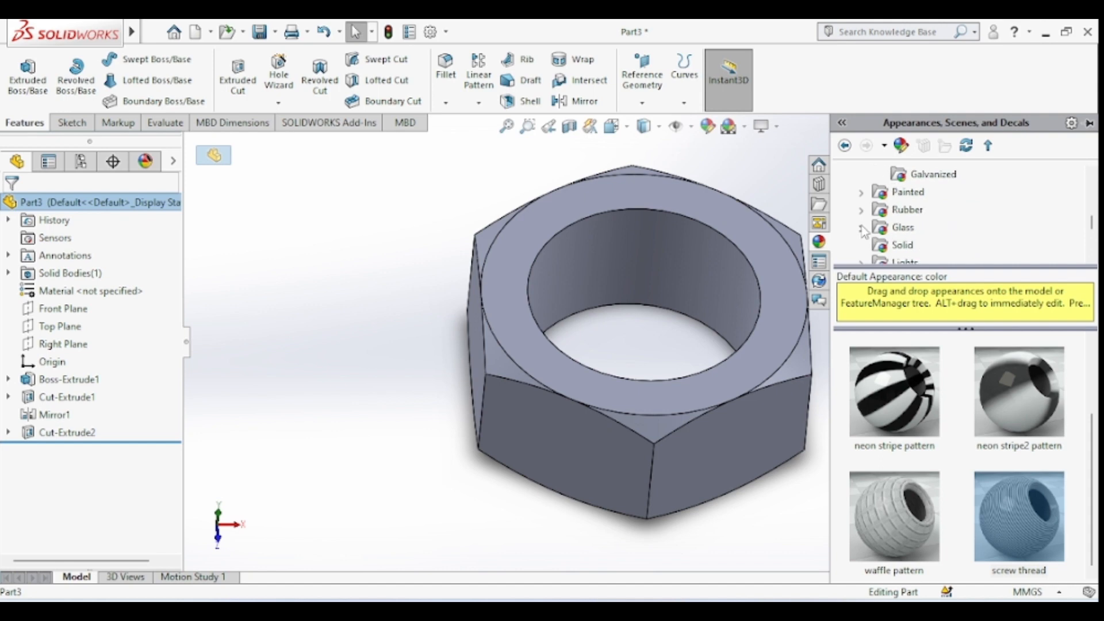
{"action": "scroll", "coordinate": [868, 225], "scroll_direction": "up", "scroll_amount": 3}
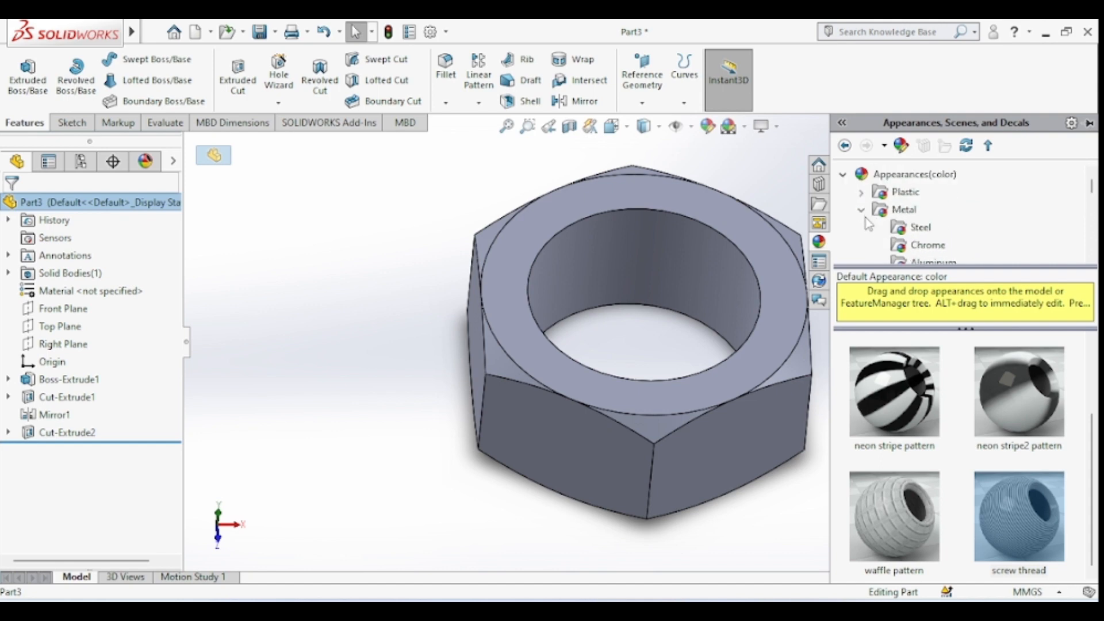
{"action": "scroll", "coordinate": [869, 224], "scroll_direction": "down", "scroll_amount": 1}
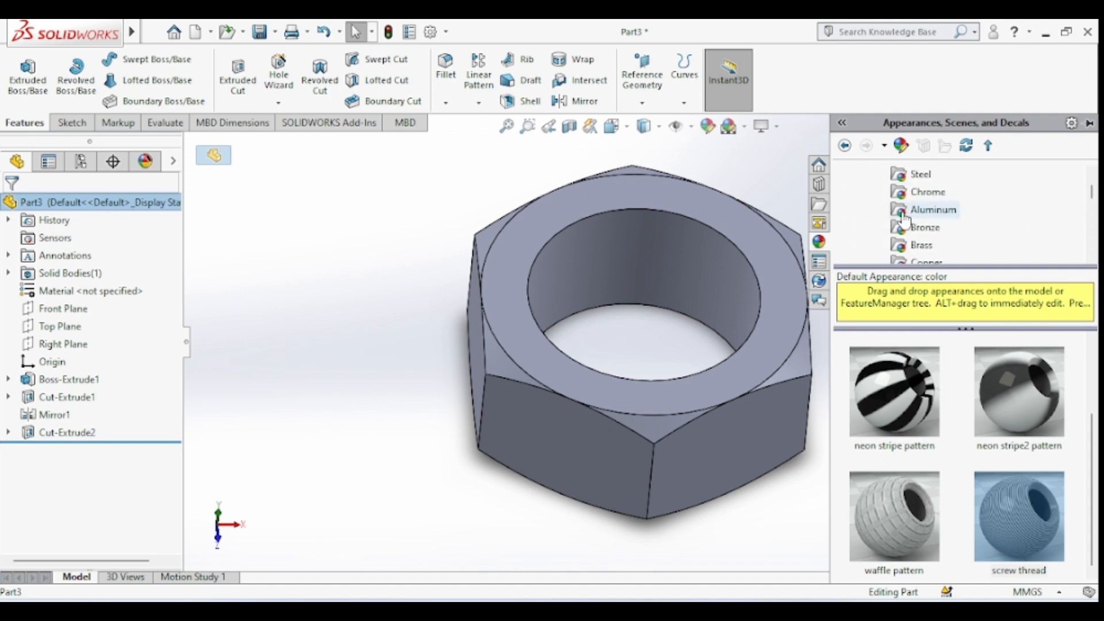
{"action": "left_click", "coordinate": [922, 246]}
{"action": "double_click", "coordinate": [996, 389]}
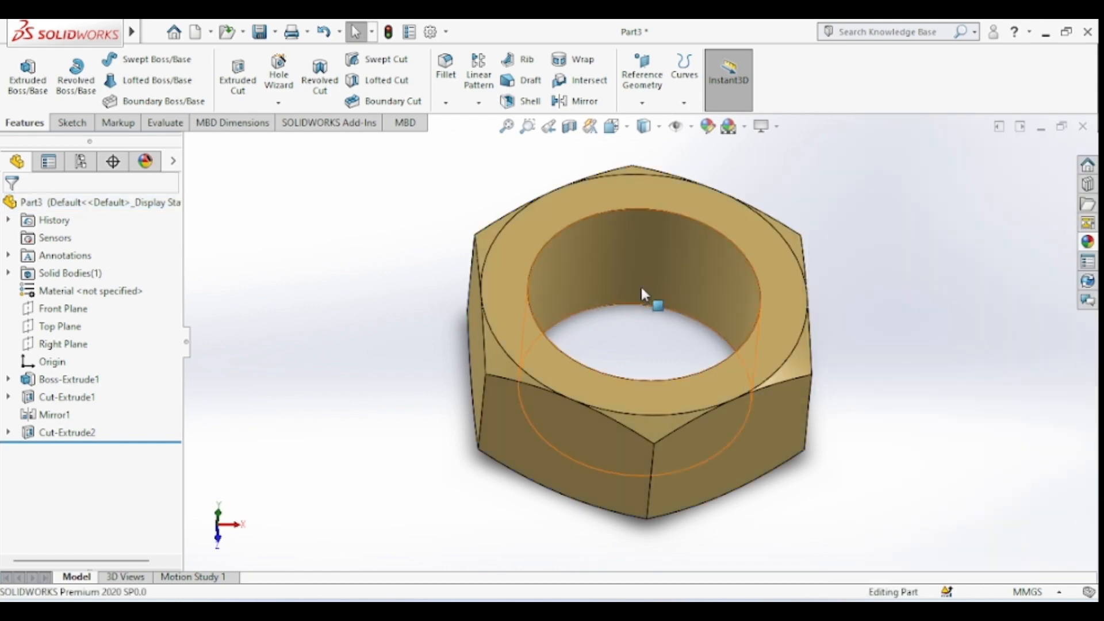
Apply the screw thread appearance from the Miscellaneous patterns to the inner face of the nut's hole
{"action": "left_click", "coordinate": [625, 260]}
{"action": "left_click", "coordinate": [1088, 243]}
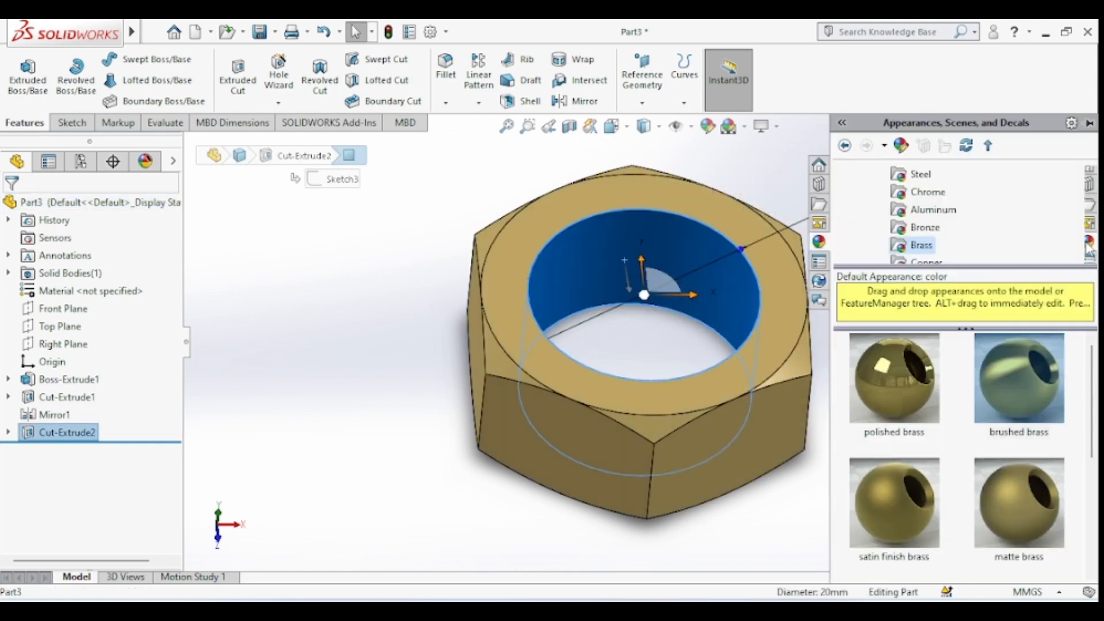
{"action": "scroll", "coordinate": [914, 253], "scroll_direction": "down", "scroll_amount": 8}
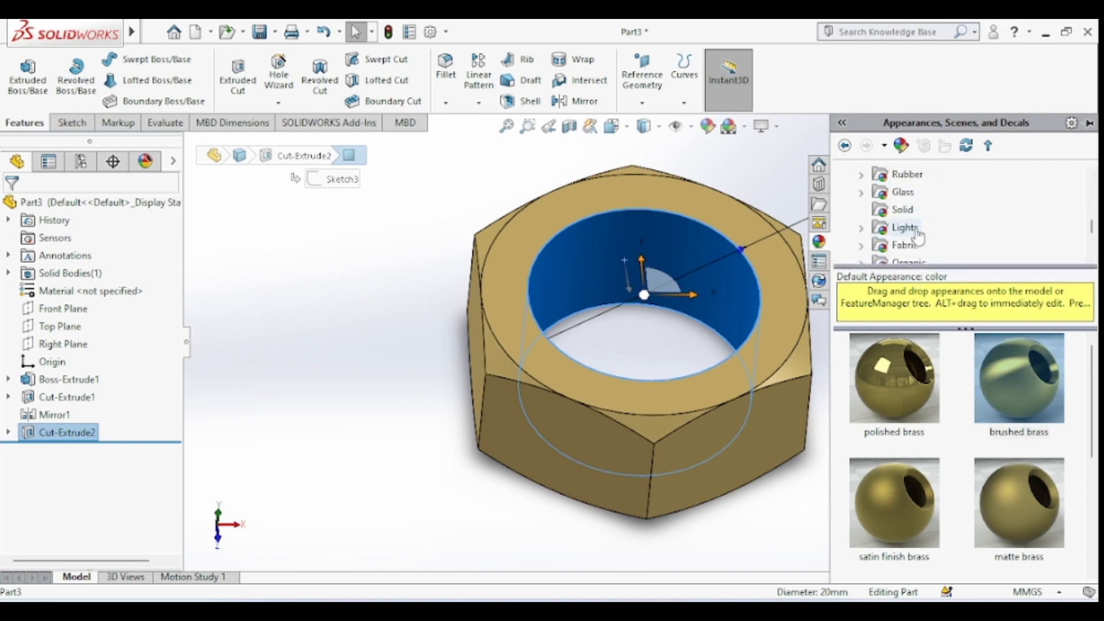
{"action": "left_click", "coordinate": [913, 192]}
{"action": "scroll", "coordinate": [909, 213], "scroll_direction": "up", "scroll_amount": 1}
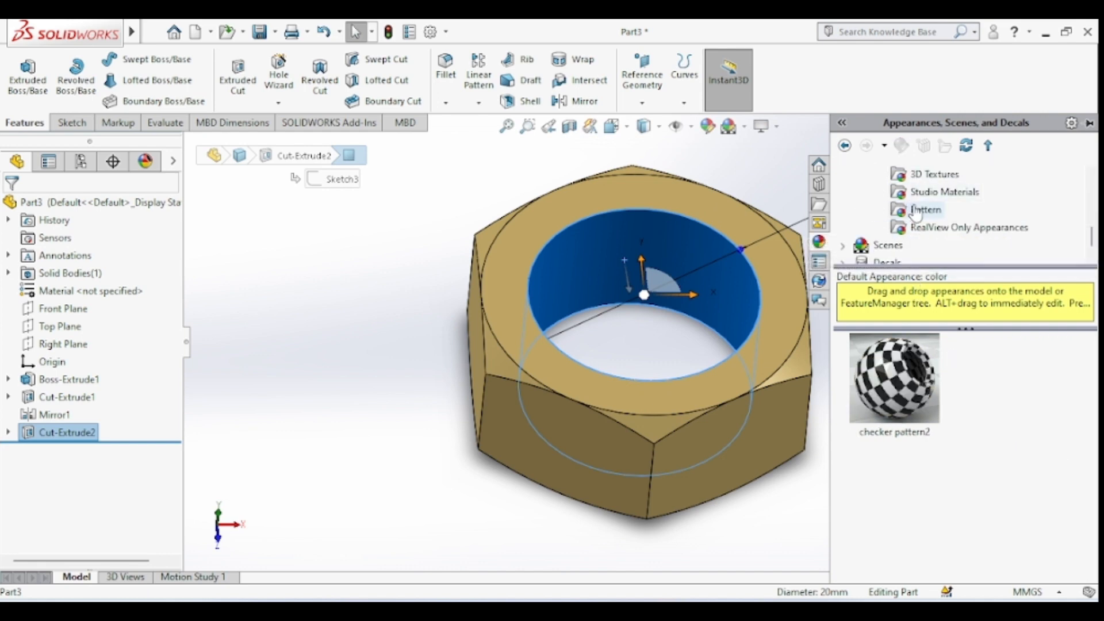
{"action": "left_click", "coordinate": [916, 210]}
{"action": "scroll", "coordinate": [1021, 451], "scroll_direction": "down", "scroll_amount": 3}
{"action": "left_click", "coordinate": [1009, 514]}
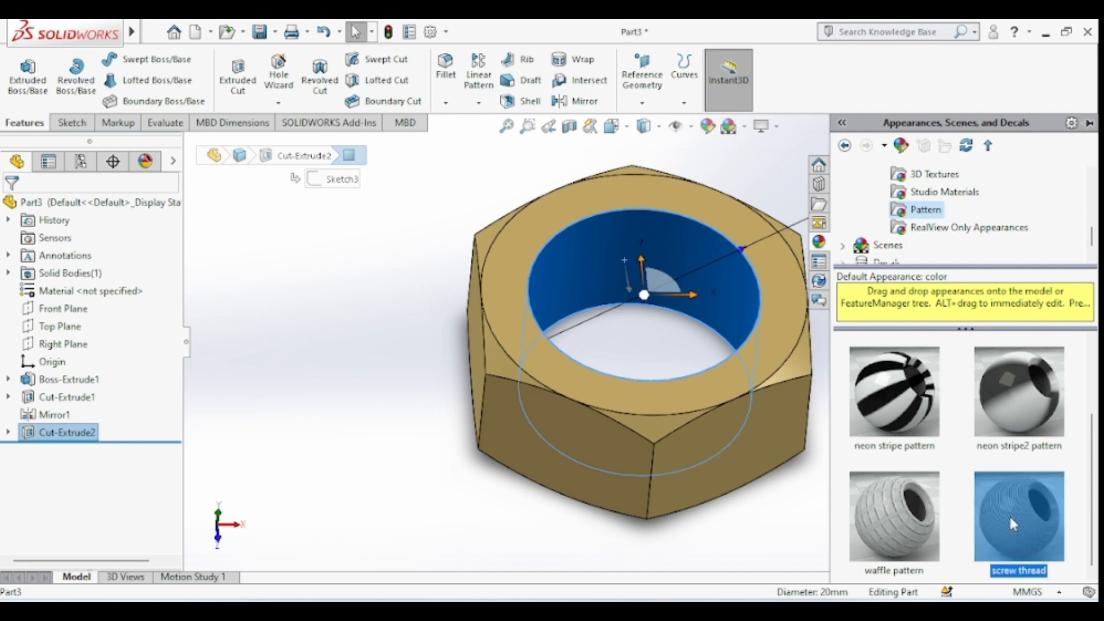
{"action": "left_click", "coordinate": [316, 505]}
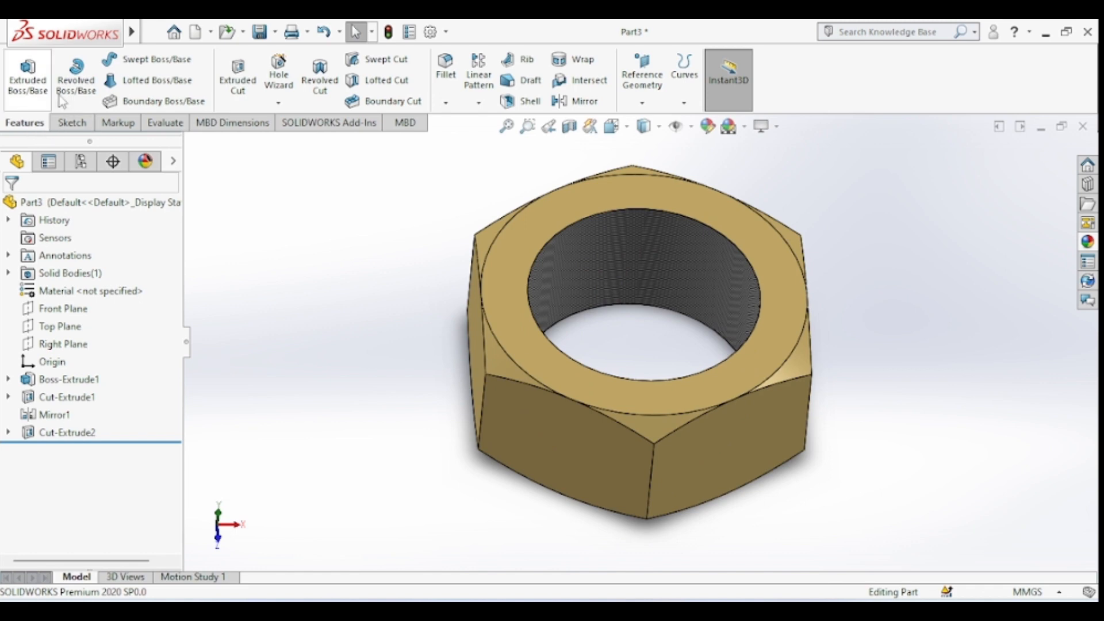
{"action": "left_click", "coordinate": [211, 33]}
{"action": "left_click", "coordinate": [199, 35]}
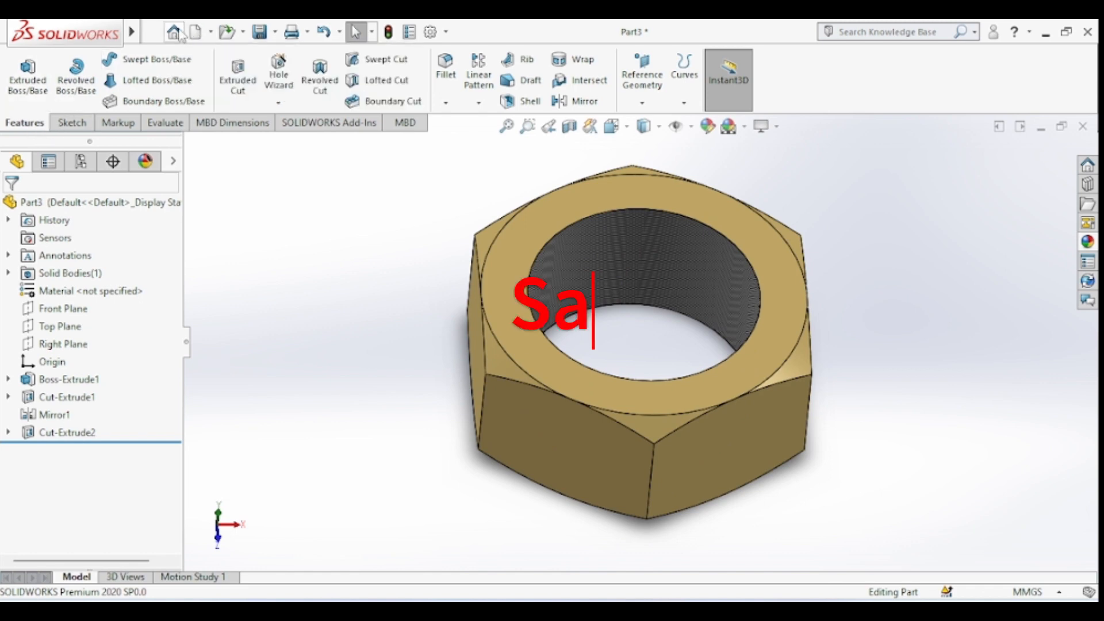
{"action": "left_click", "coordinate": [211, 35]}
{"action": "left_click", "coordinate": [199, 36]}
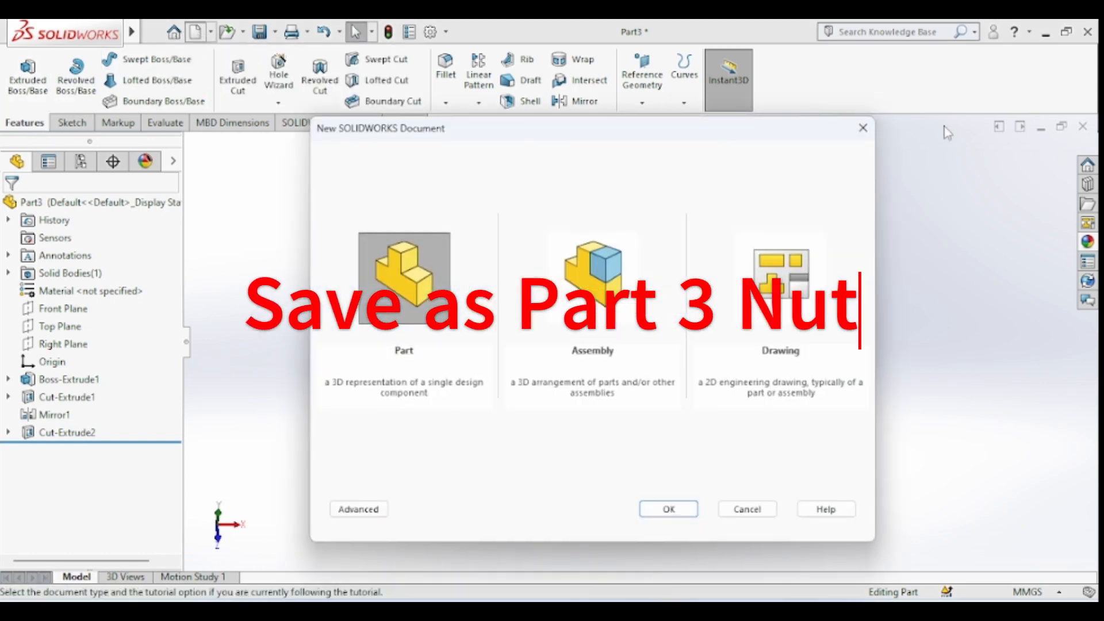
{"action": "left_click", "coordinate": [862, 129]}
Save the nut part under the file name Part3 Bolt as a SOLIDWORKS Part
{"action": "left_click", "coordinate": [276, 33]}
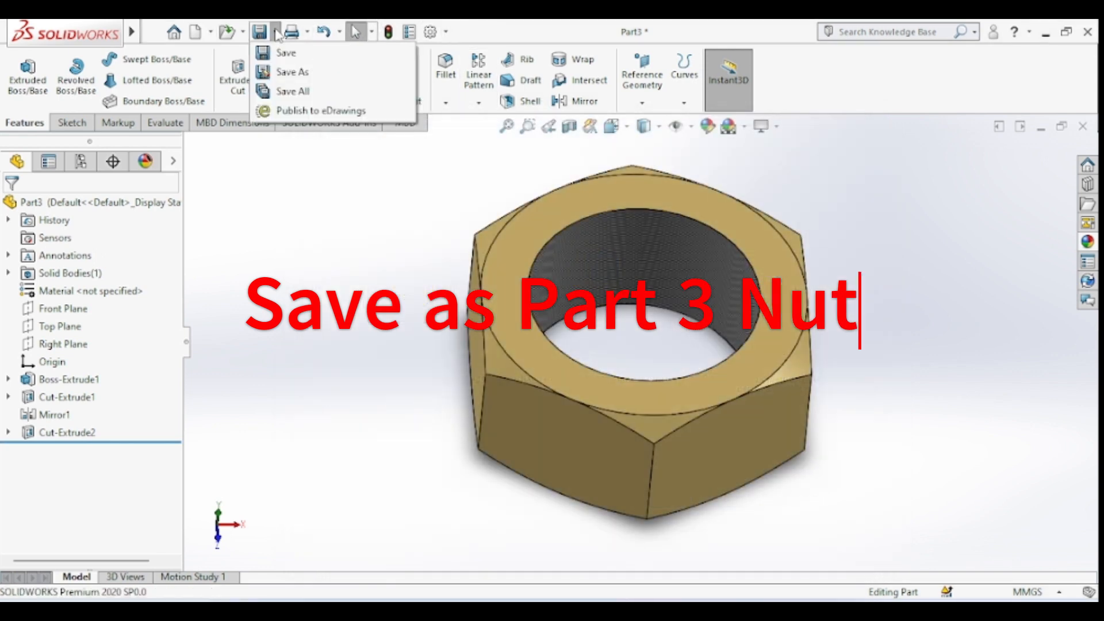
{"action": "left_click", "coordinate": [304, 73]}
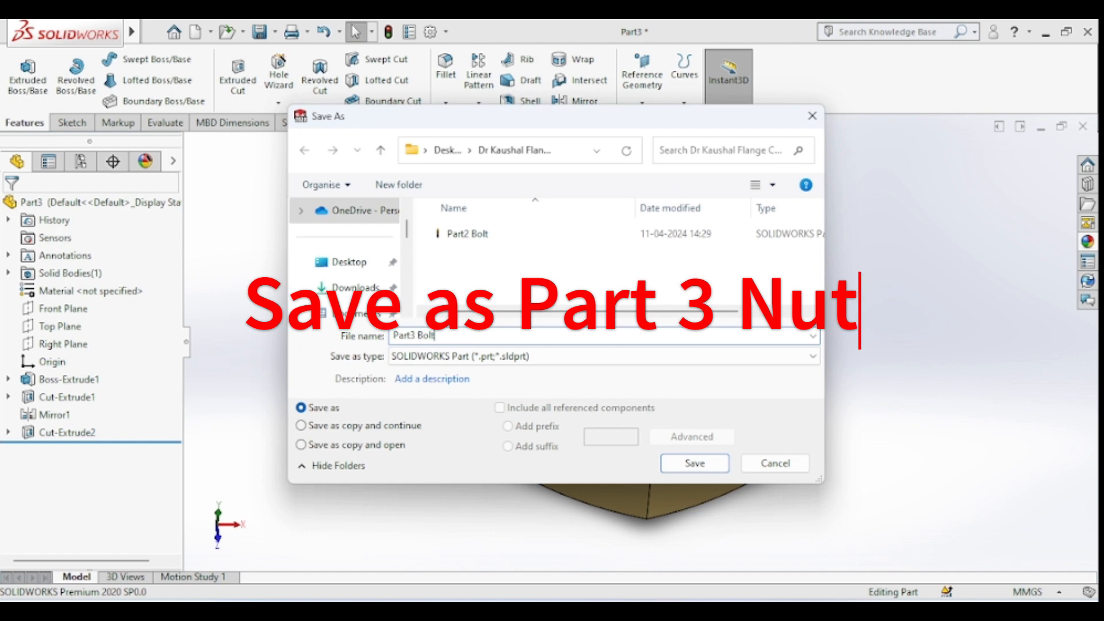
{"action": "key", "text": "Return"}
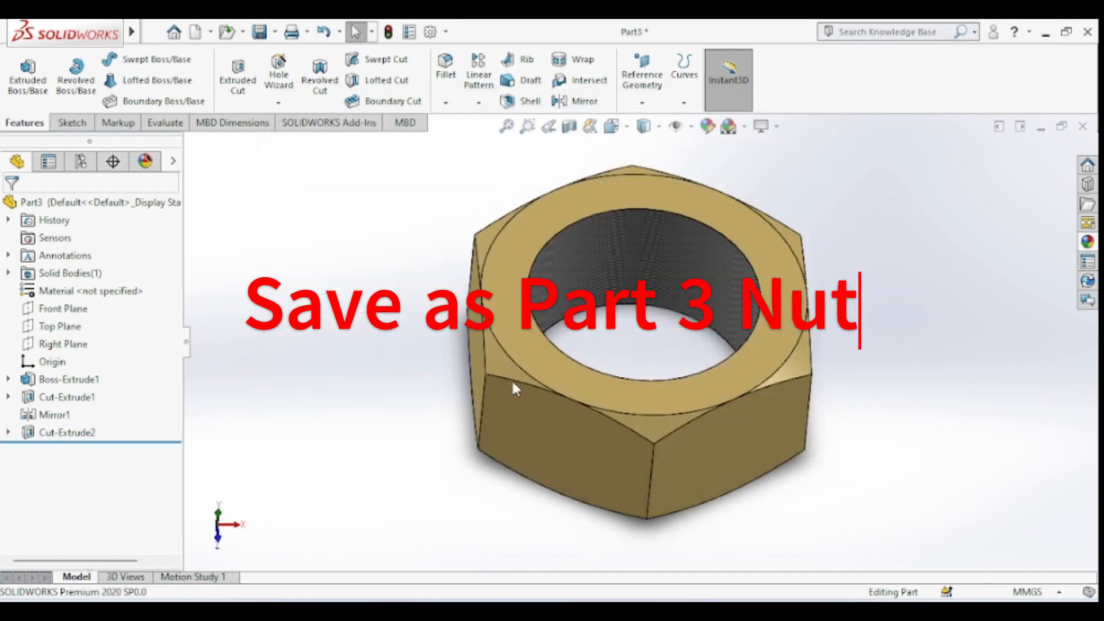
Create a new assembly document
{"action": "left_click", "coordinate": [153, 31]}
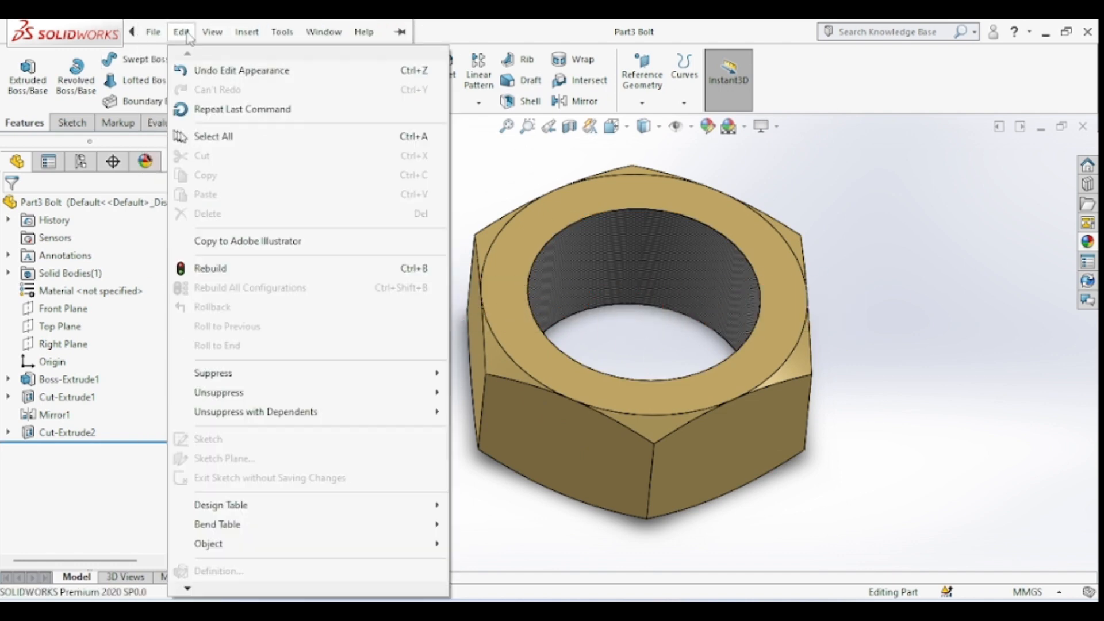
{"action": "mouse_move", "coordinate": [154, 33]}
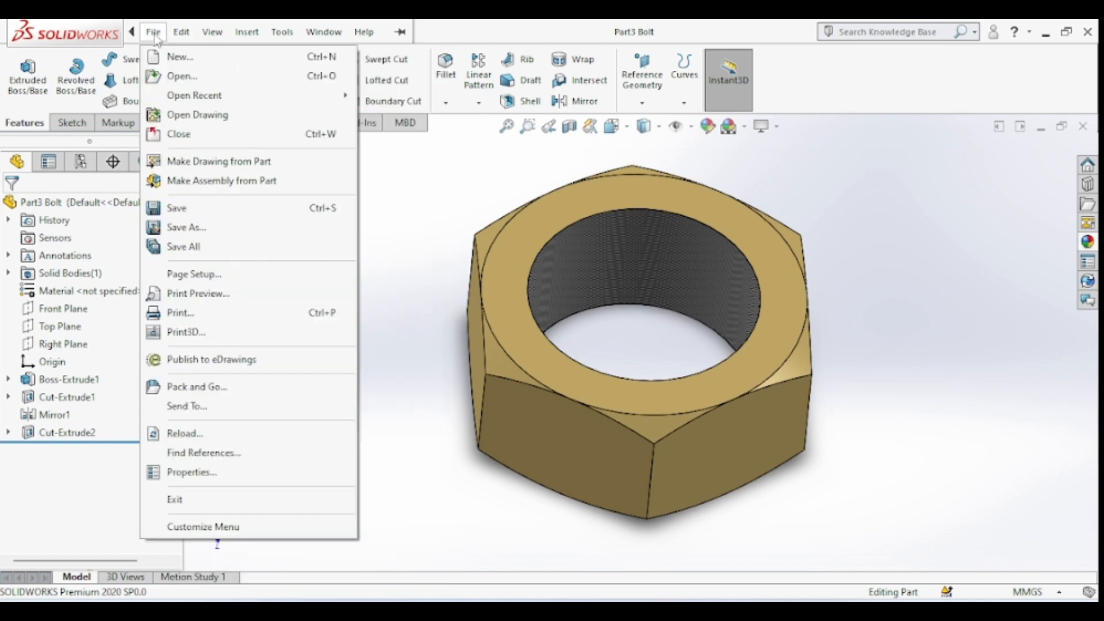
{"action": "left_click", "coordinate": [179, 56]}
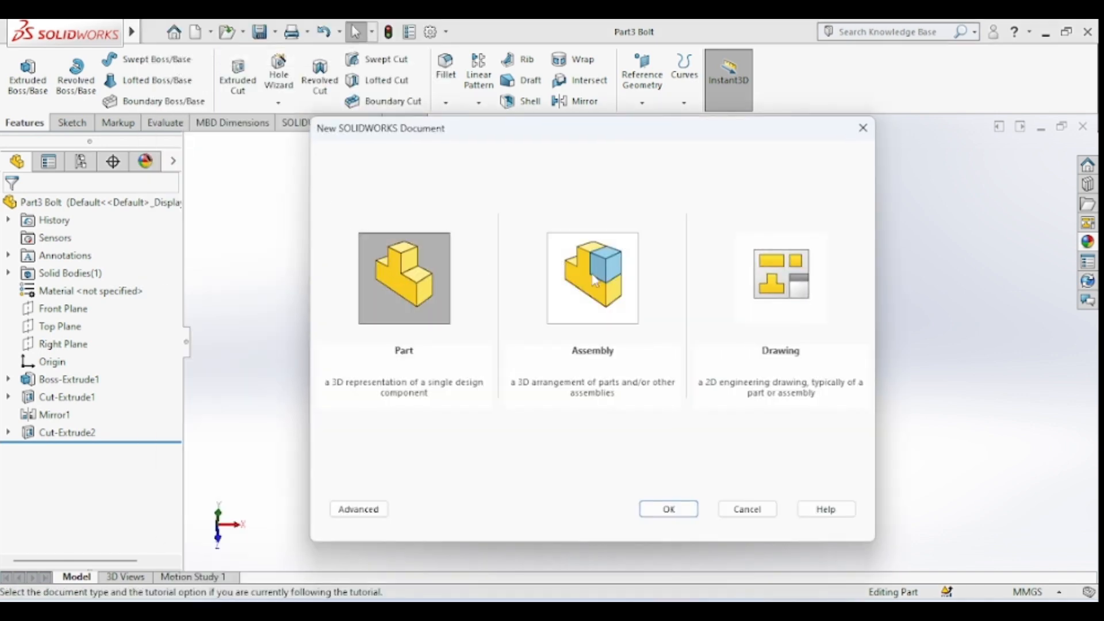
{"action": "left_click", "coordinate": [595, 281]}
{"action": "left_click", "coordinate": [655, 514]}
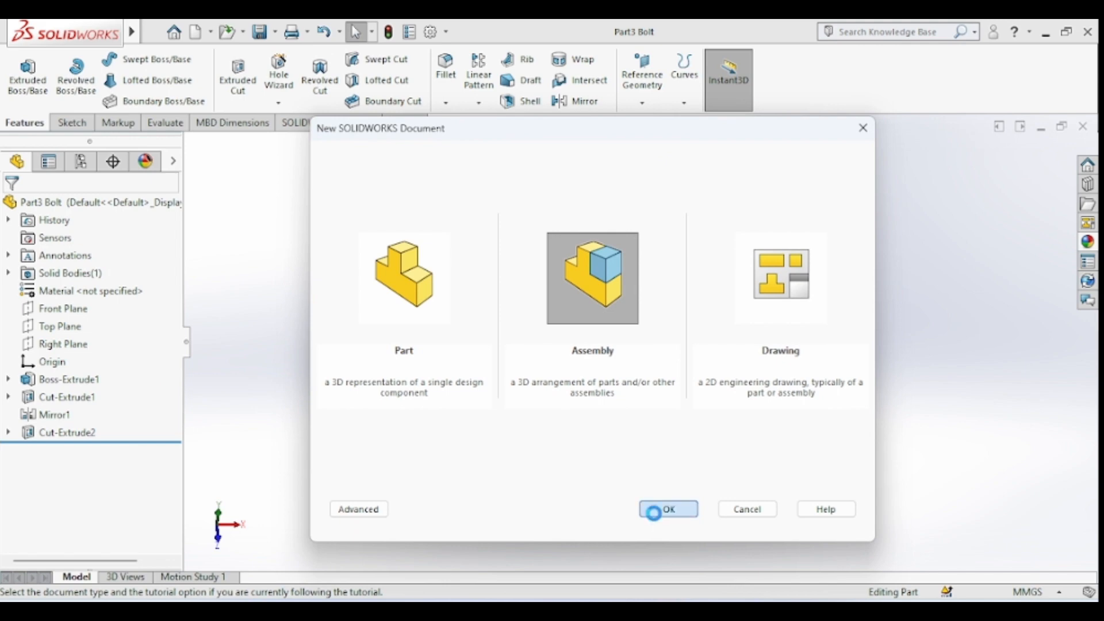
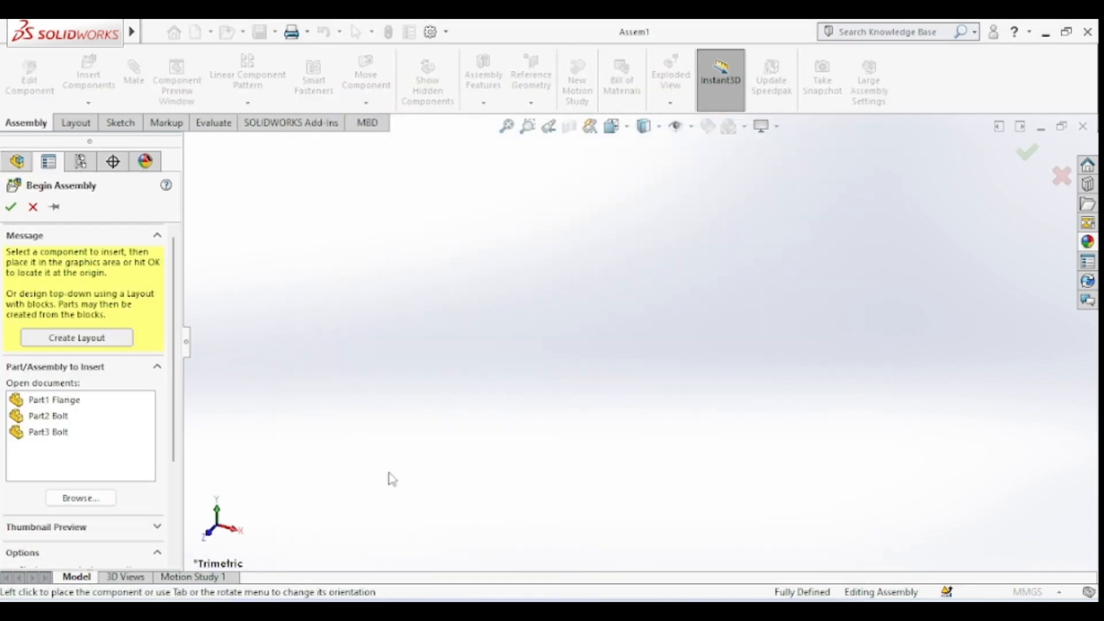
{"action": "left_click", "coordinate": [60, 437]}
{"action": "right_click", "coordinate": [58, 439]}
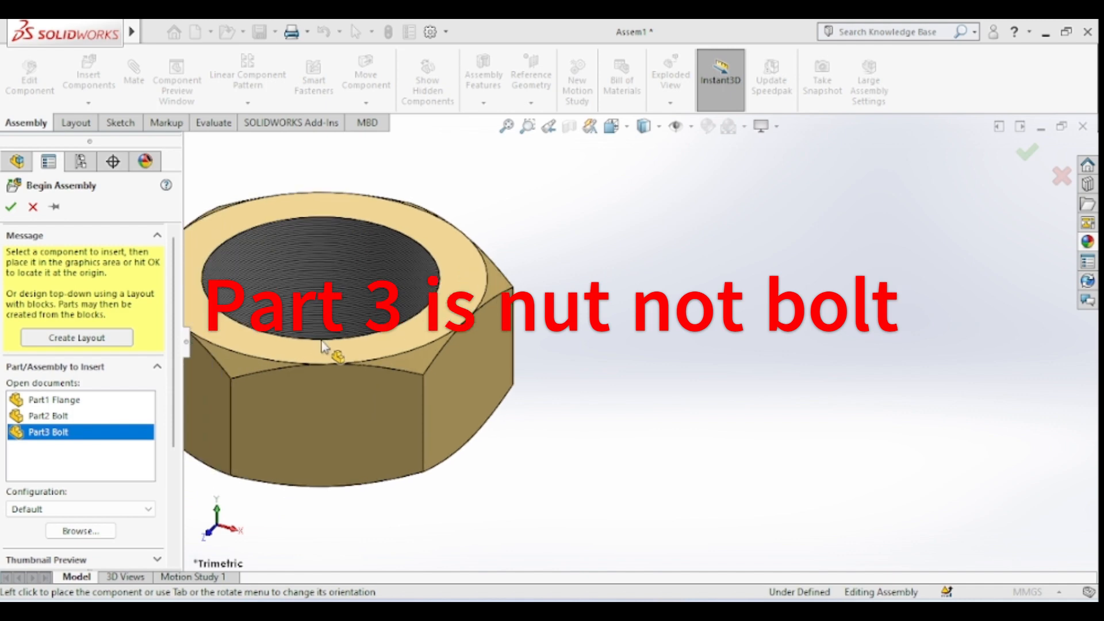
{"action": "key", "text": "Escape"}
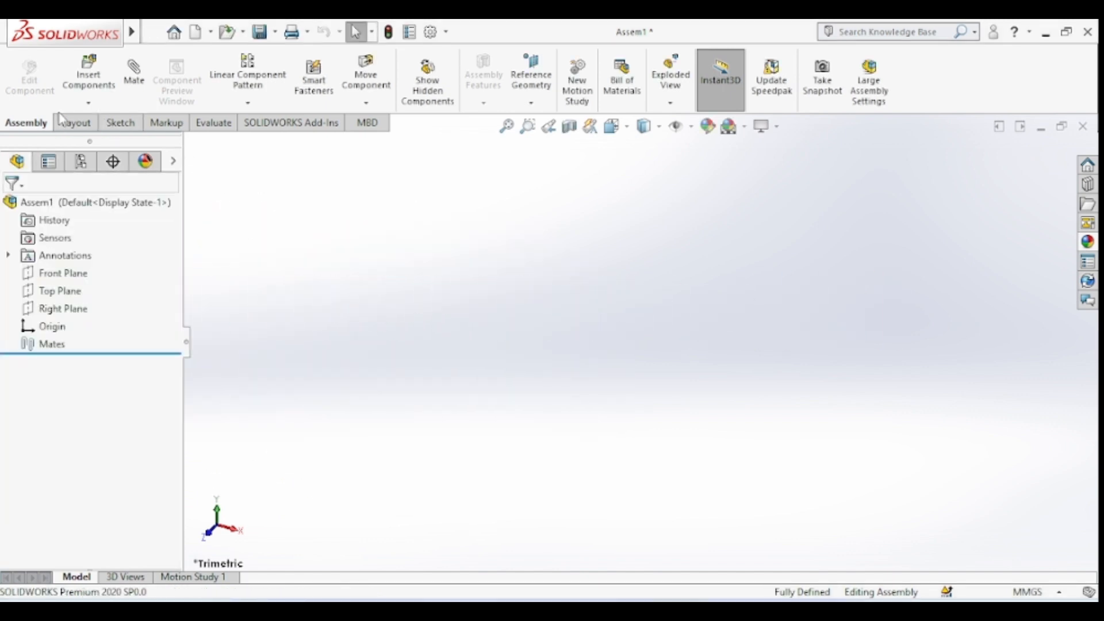
Insert two copies of Part1 Flange into the assembly, placed beside each other
{"action": "left_click", "coordinate": [88, 69]}
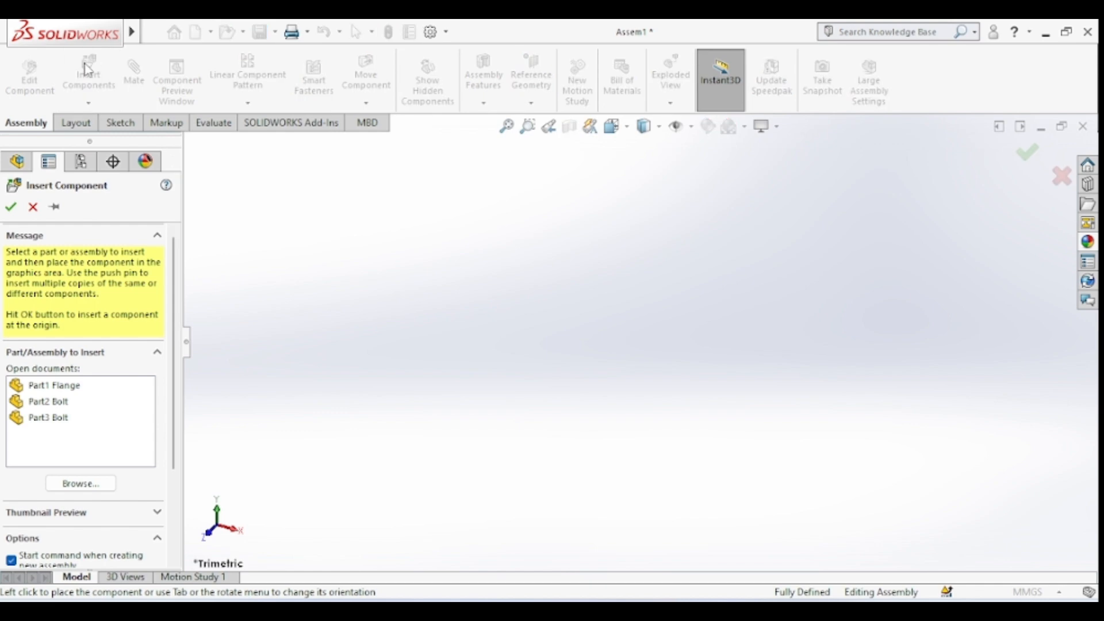
{"action": "left_click", "coordinate": [66, 387]}
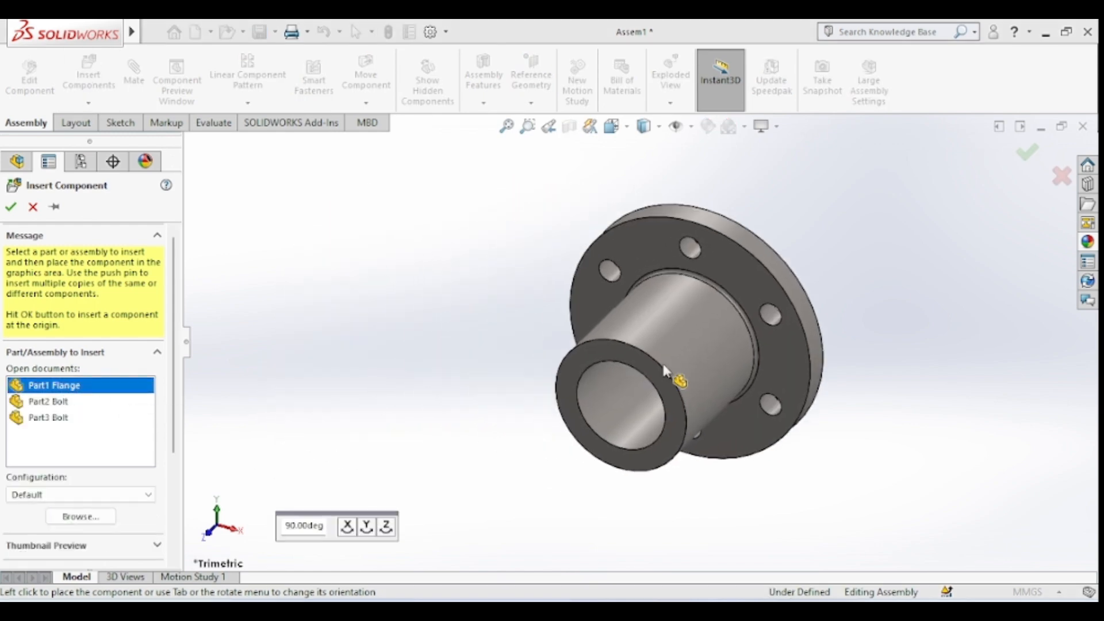
{"action": "left_click", "coordinate": [692, 343]}
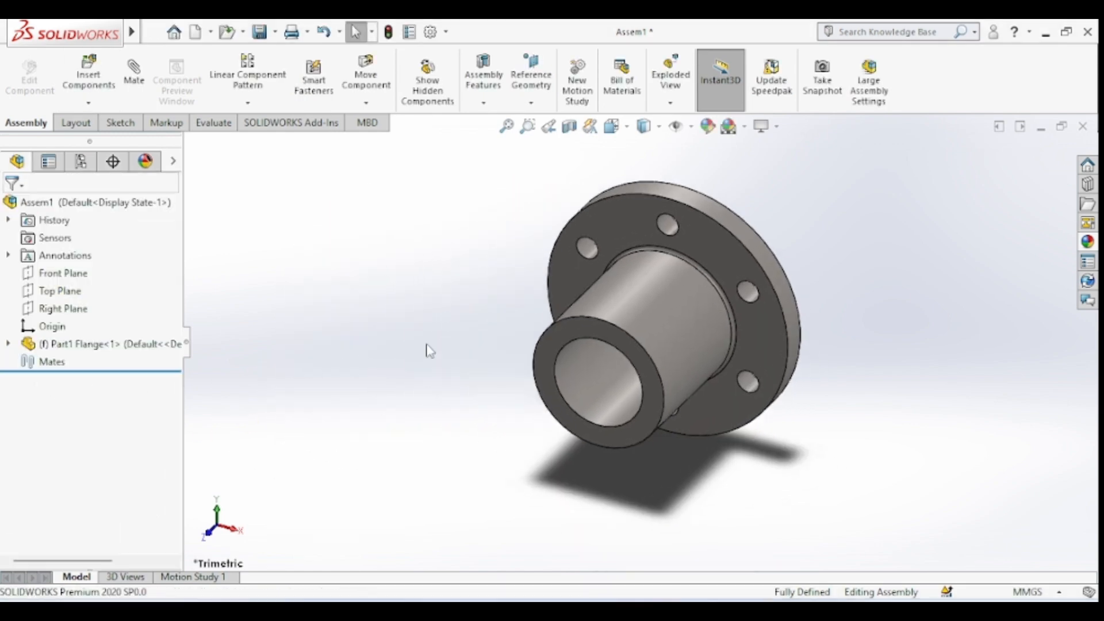
{"action": "left_click", "coordinate": [91, 75]}
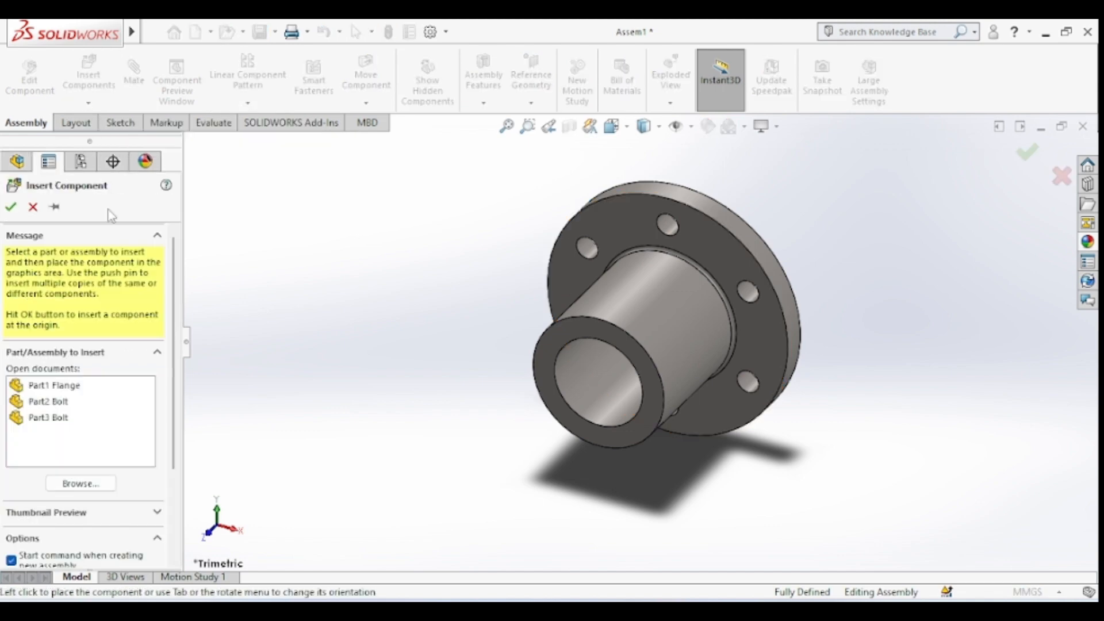
{"action": "left_click", "coordinate": [58, 386]}
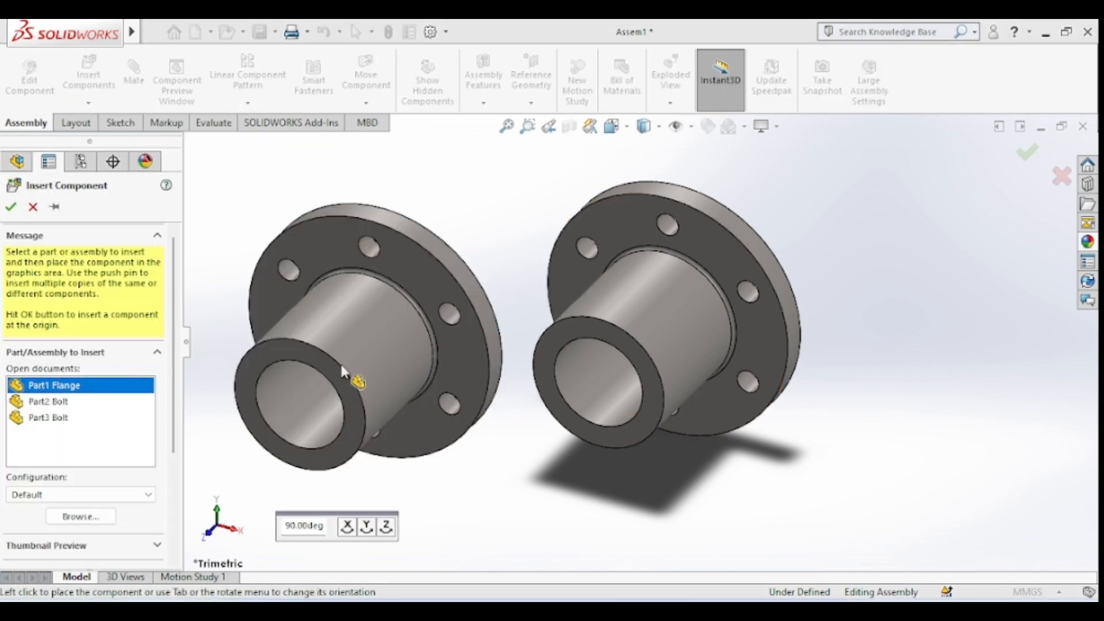
{"action": "left_click", "coordinate": [352, 381]}
Add a coincident mate between the flat outer disc faces of the two flanges
{"action": "middle_click_drag", "start_coordinate": [839, 247], "coordinate": [799, 194]}
{"action": "middle_click_drag", "start_coordinate": [832, 326], "coordinate": [816, 306]}
{"action": "middle_click_drag", "start_coordinate": [816, 307], "coordinate": [815, 317]}
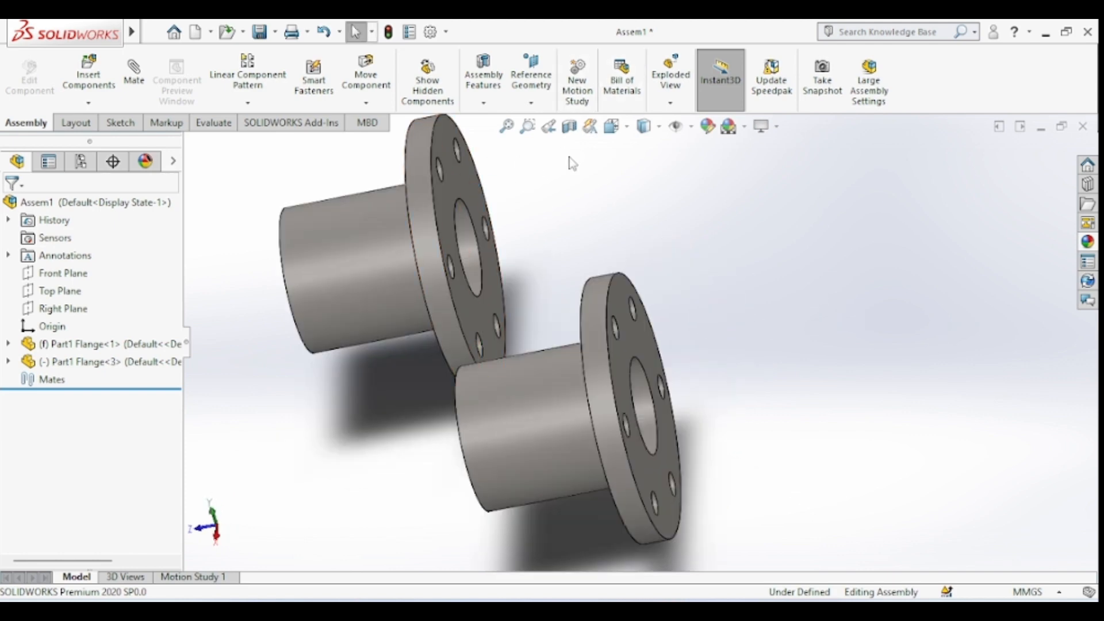
{"action": "scroll", "coordinate": [569, 158], "scroll_direction": "up", "scroll_amount": 1}
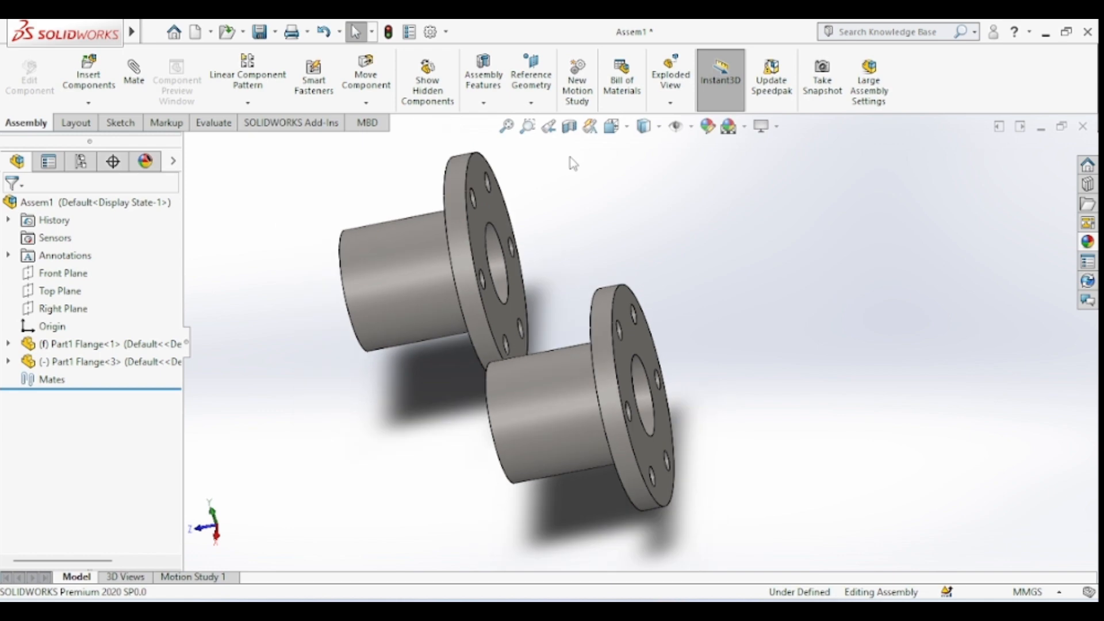
{"action": "left_click", "coordinate": [475, 218]}
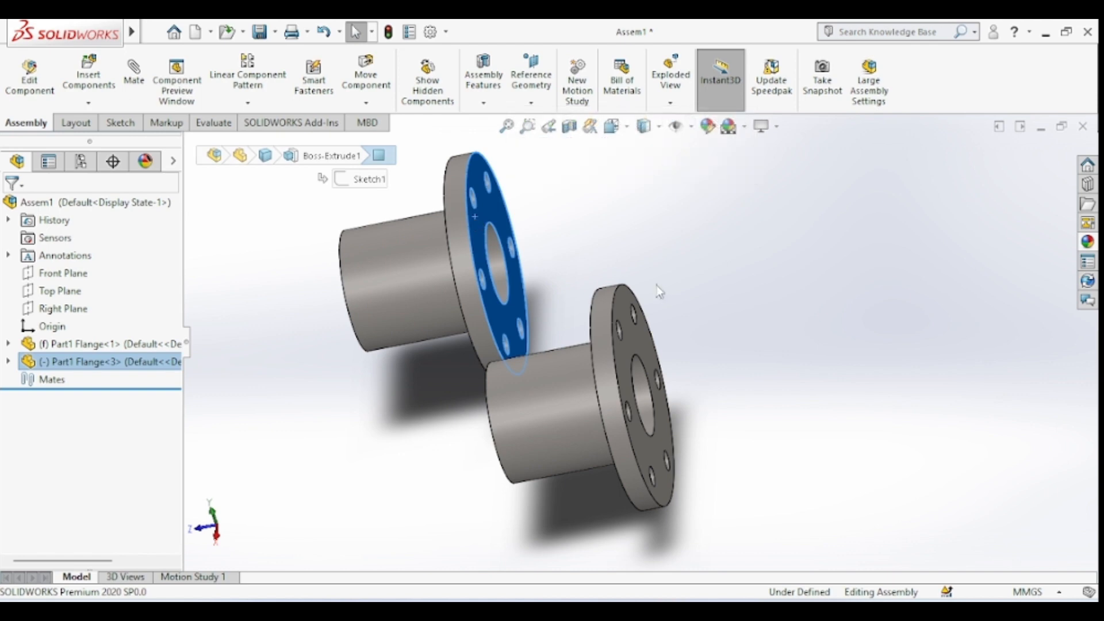
{"action": "left_click", "coordinate": [631, 341], "text": "ctrl"}
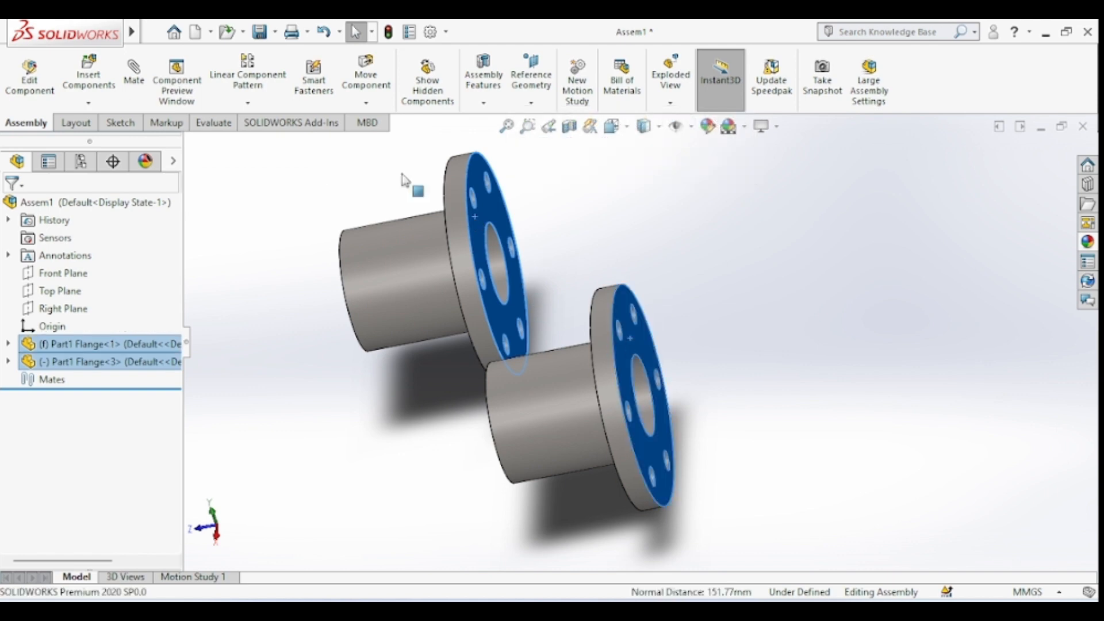
{"action": "left_click", "coordinate": [141, 83]}
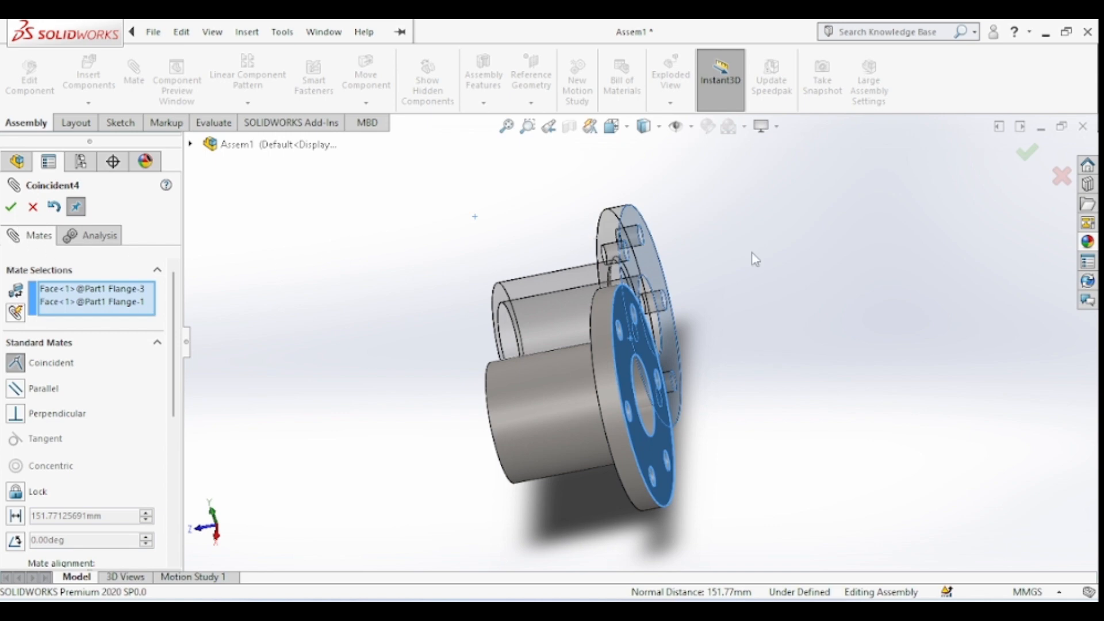
{"action": "middle_click_drag", "start_coordinate": [730, 330], "coordinate": [722, 375]}
{"action": "left_click", "coordinate": [1024, 165]}
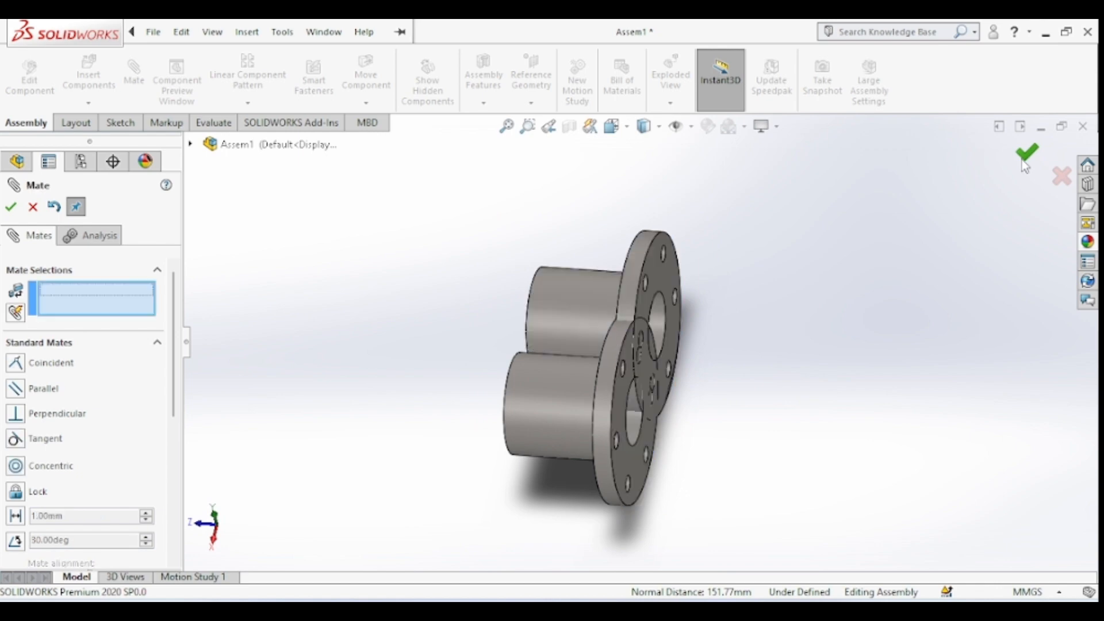
Add a concentric mate between the central bores of the two flanges, flipping the mate alignment so their discs face each other
{"action": "mouse_move", "coordinate": [748, 308]}
{"action": "middle_mouse_down"}
{"action": "mouse_move", "coordinate": [732, 288]}
{"action": "mouse_move", "coordinate": [729, 306]}
{"action": "middle_mouse_up"}
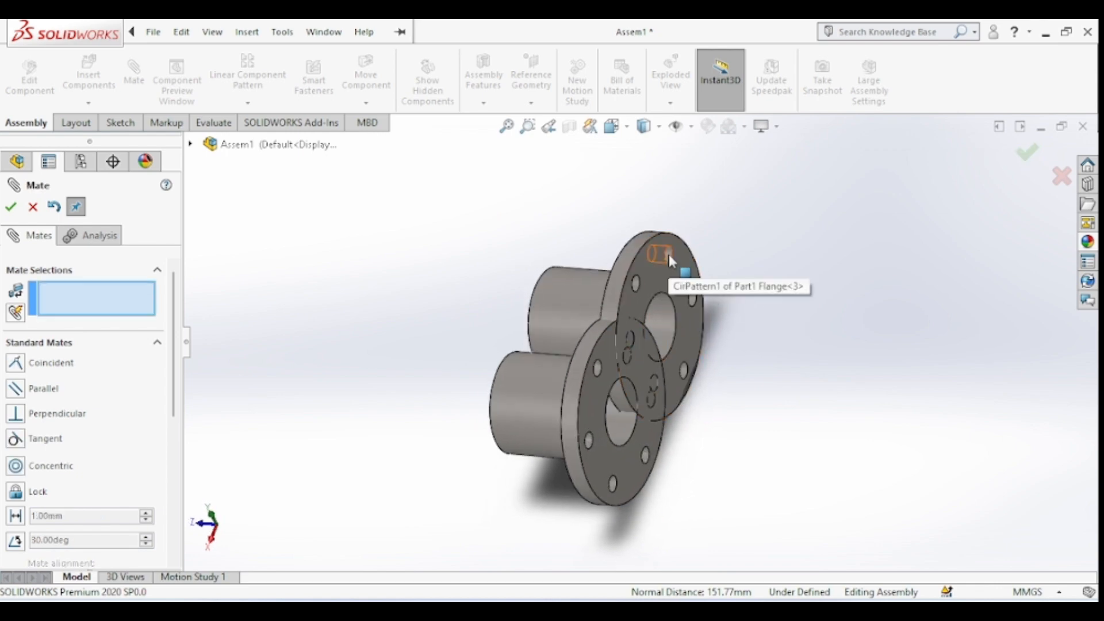
{"action": "left_click", "coordinate": [673, 341]}
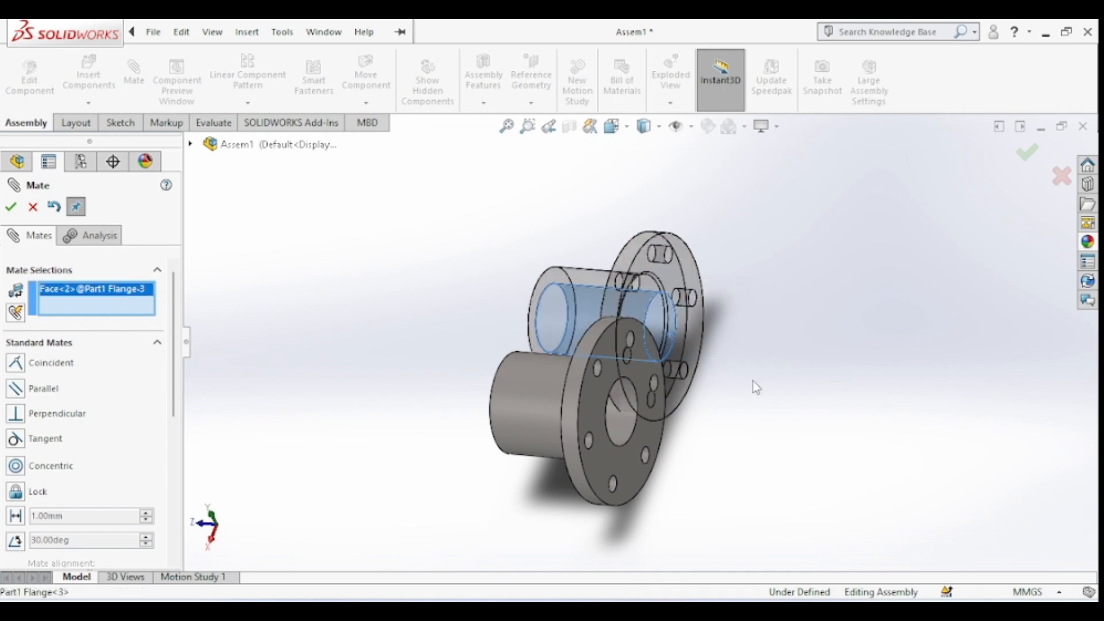
{"action": "left_click", "coordinate": [616, 437]}
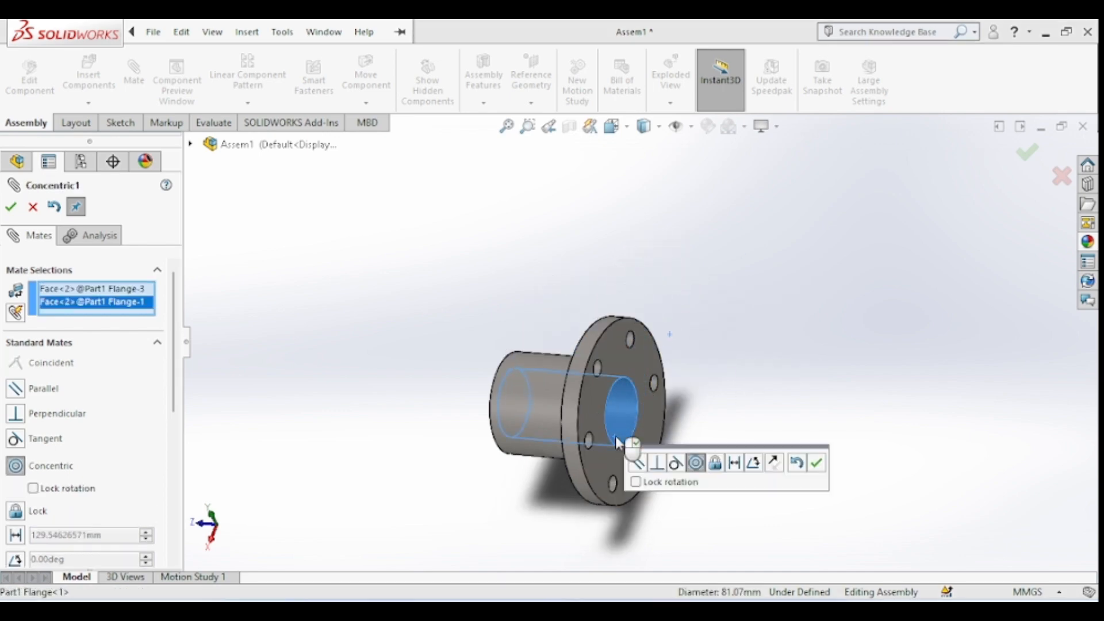
{"action": "left_click", "coordinate": [775, 463]}
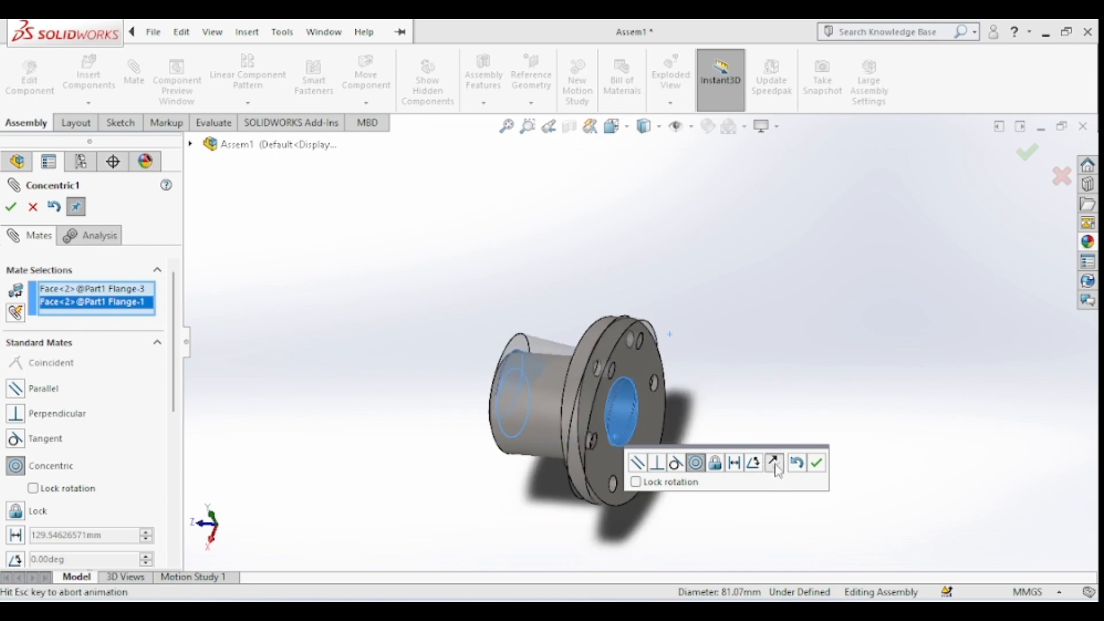
{"action": "left_click", "coordinate": [645, 332]}
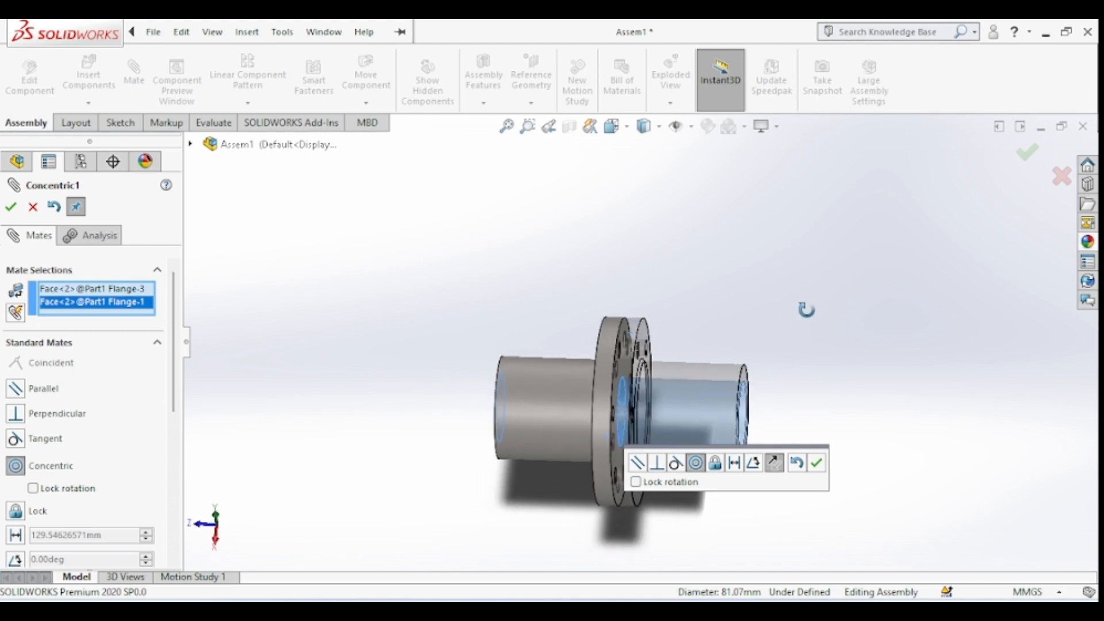
{"action": "left_click", "coordinate": [1027, 162]}
Line up the flanges' bolt holes with a coincident mate between a hole edge on the second flange and a hole face on the first
{"action": "middle_click_drag", "start_coordinate": [775, 302], "coordinate": [809, 300]}
{"action": "left_click", "coordinate": [640, 347]}
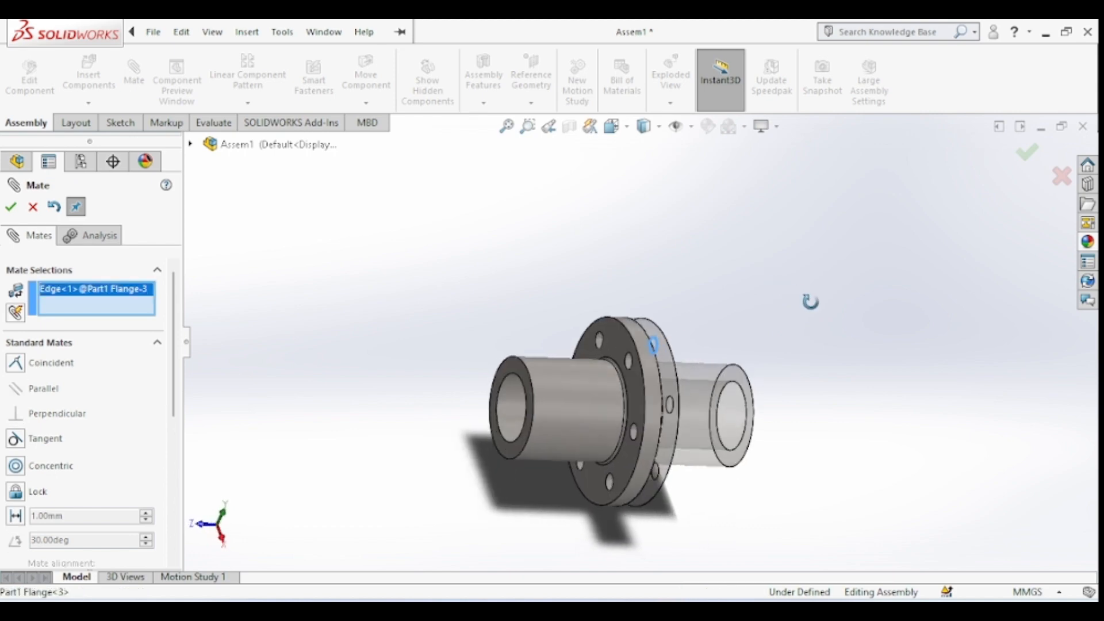
{"action": "left_click", "coordinate": [631, 364]}
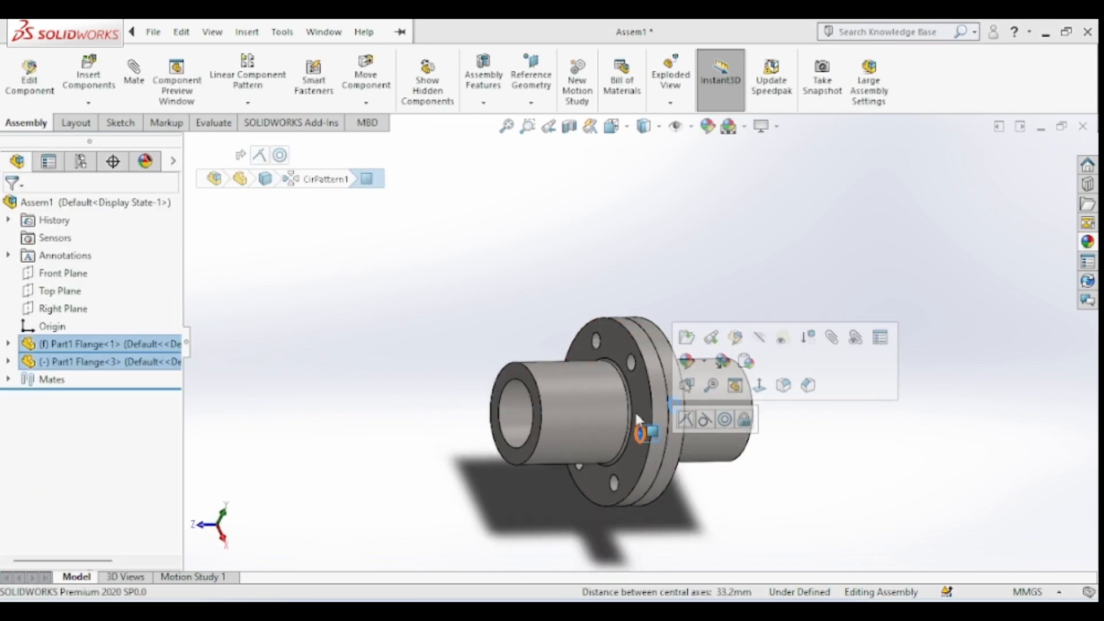
{"action": "left_click", "coordinate": [134, 76]}
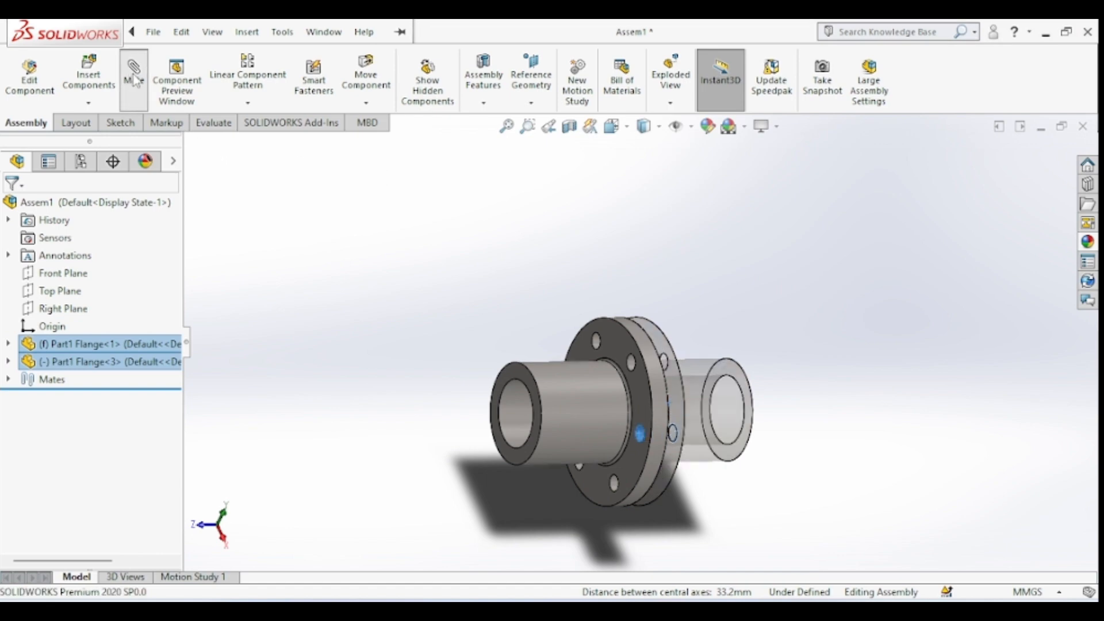
{"action": "middle_click_drag", "start_coordinate": [730, 283], "coordinate": [749, 270]}
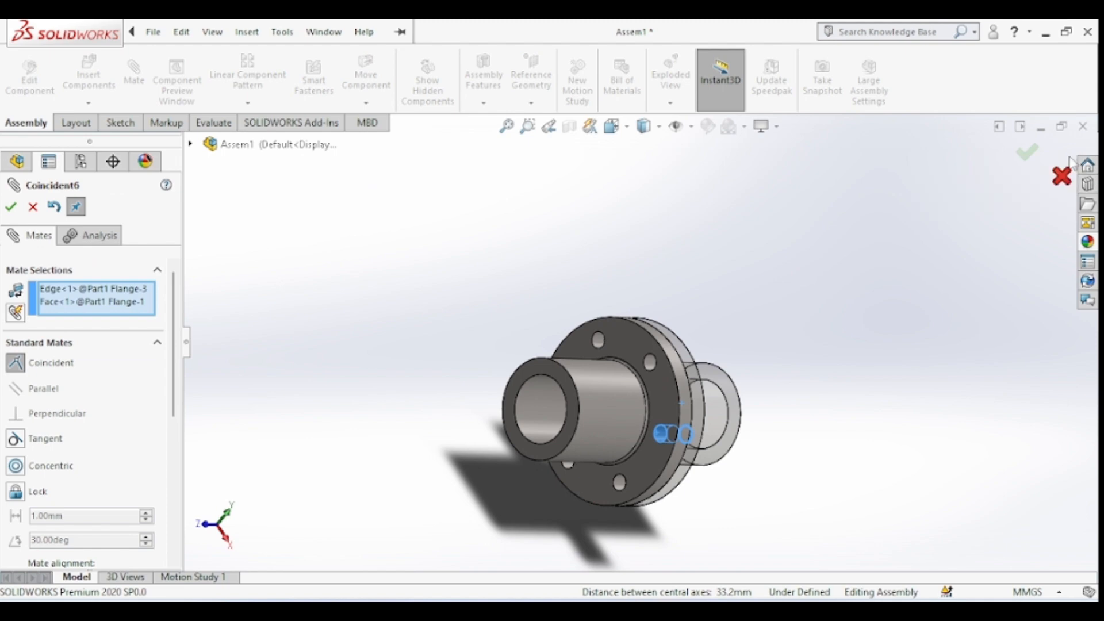
{"action": "left_click", "coordinate": [1027, 155]}
{"action": "middle_click_drag", "start_coordinate": [879, 325], "coordinate": [851, 340]}
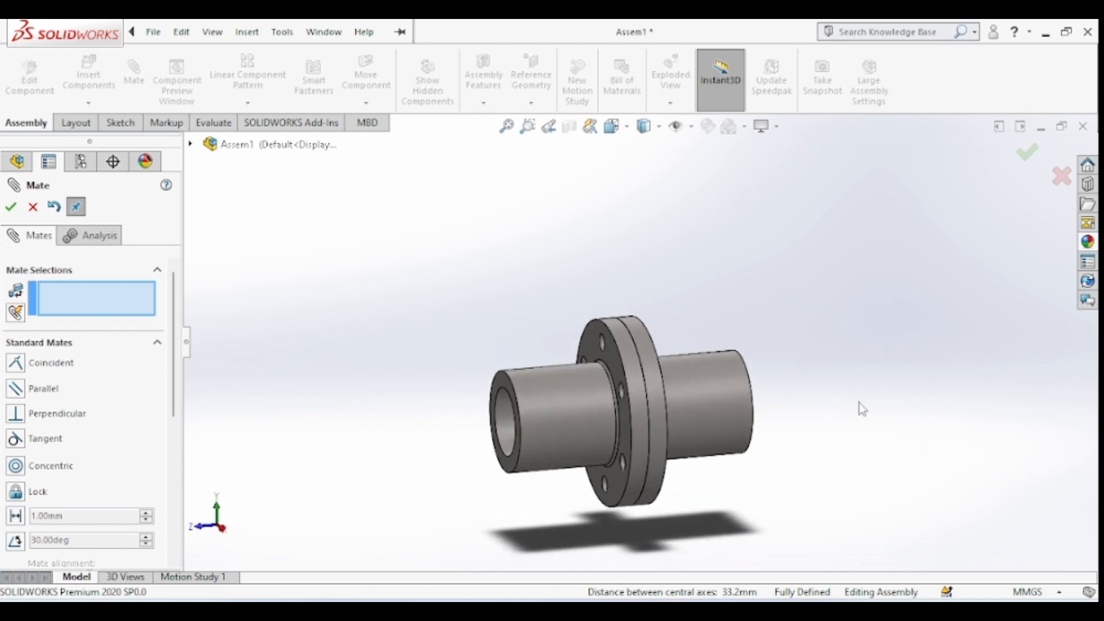
{"action": "left_click", "coordinate": [10, 208]}
Insert one Part2 Bolt component into the assembly, placed in the free space above the first flange's pipe
{"action": "key", "text": "alt+v"}
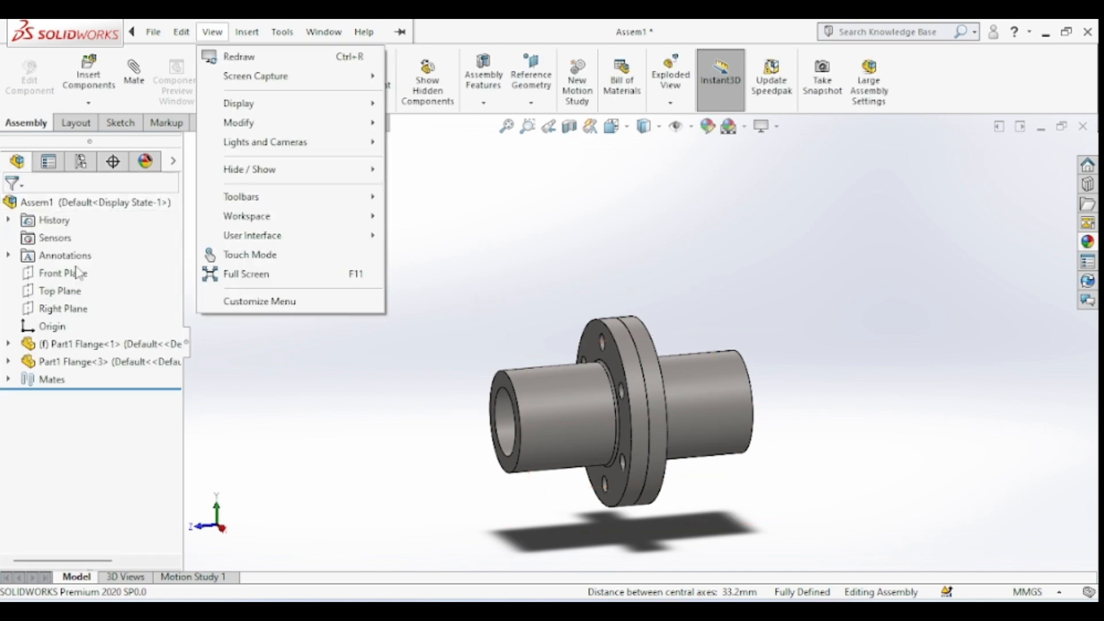
{"action": "left_click", "coordinate": [81, 76]}
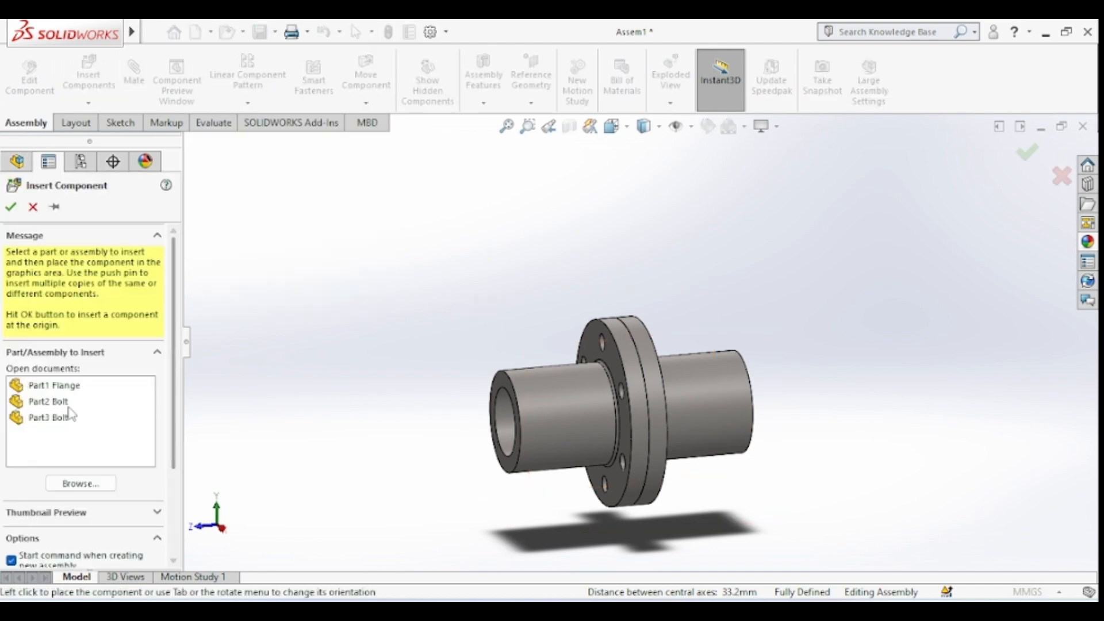
{"action": "left_click", "coordinate": [59, 404]}
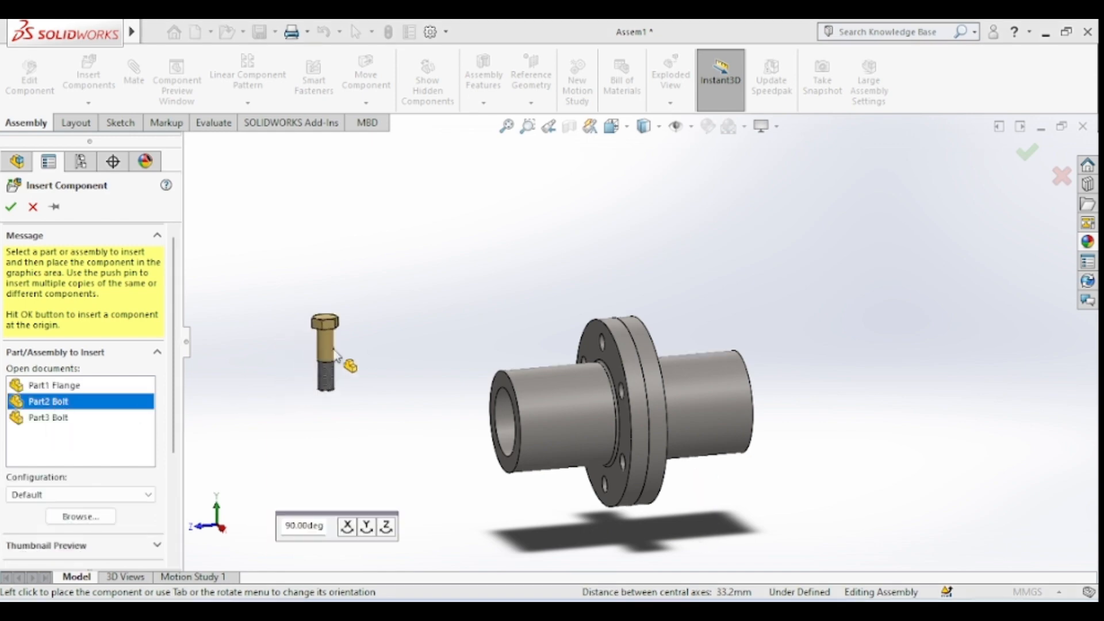
{"action": "left_click", "coordinate": [459, 308]}
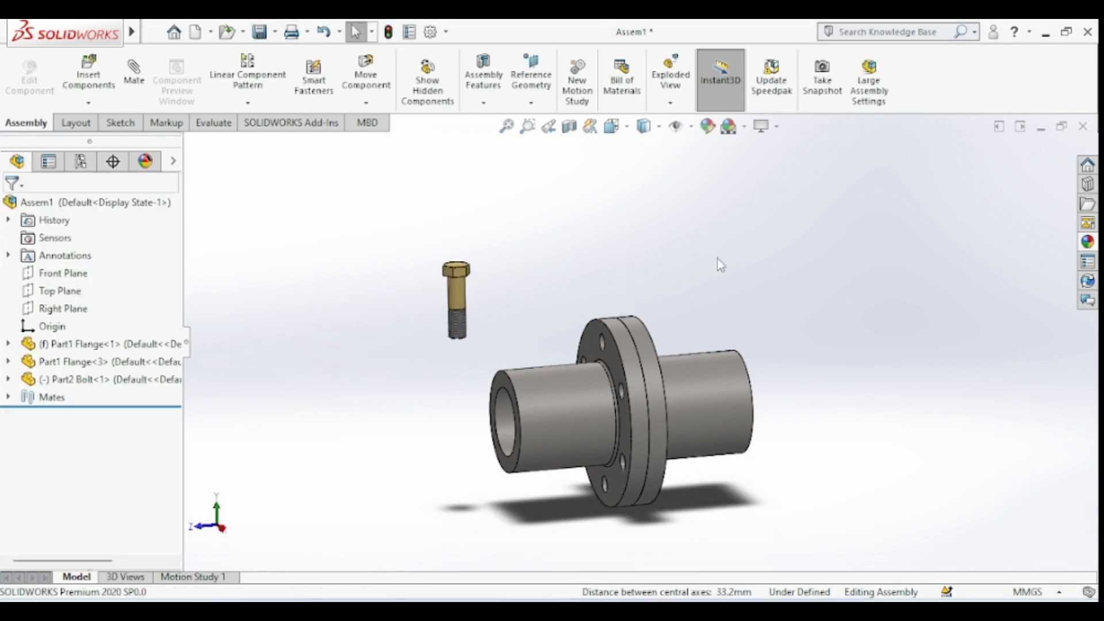
Add a coincident mate between the underside of the bolt head and the first flange's disc face around the pipe
{"action": "scroll", "coordinate": [694, 453], "scroll_direction": "down", "scroll_amount": 3}
{"action": "scroll", "coordinate": [593, 288], "scroll_direction": "down", "scroll_amount": 1}
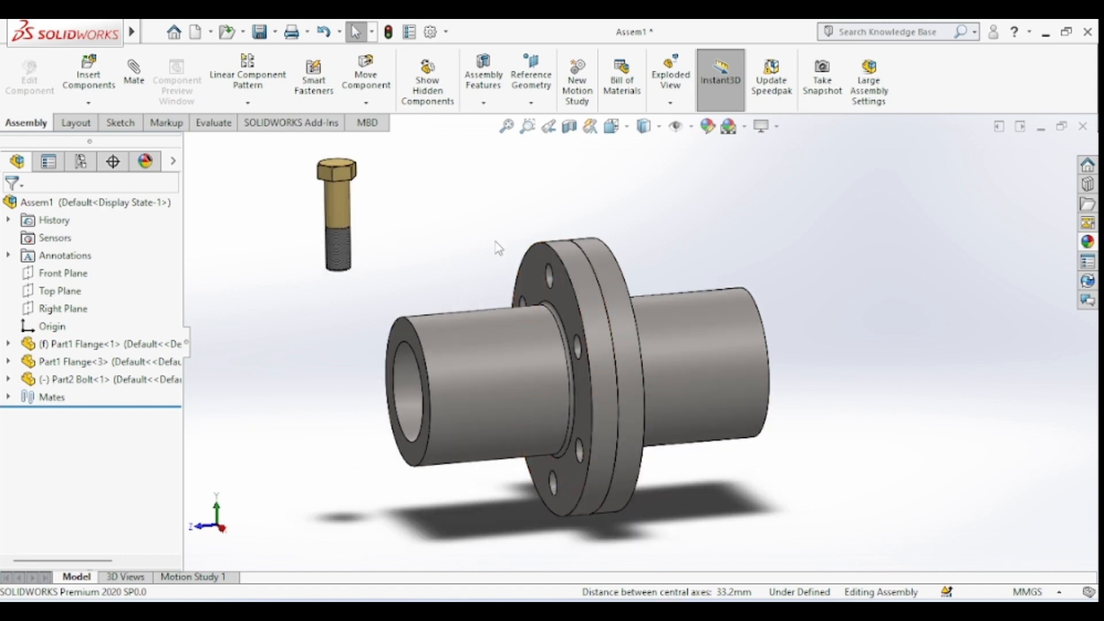
{"action": "left_click", "coordinate": [414, 238]}
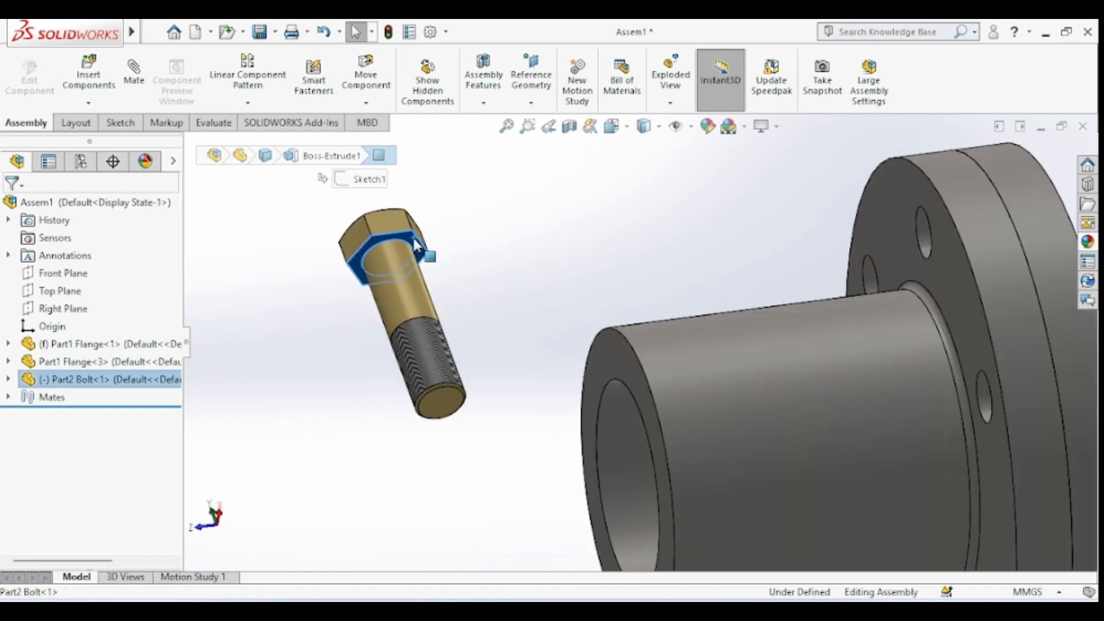
{"action": "left_click", "coordinate": [904, 198]}
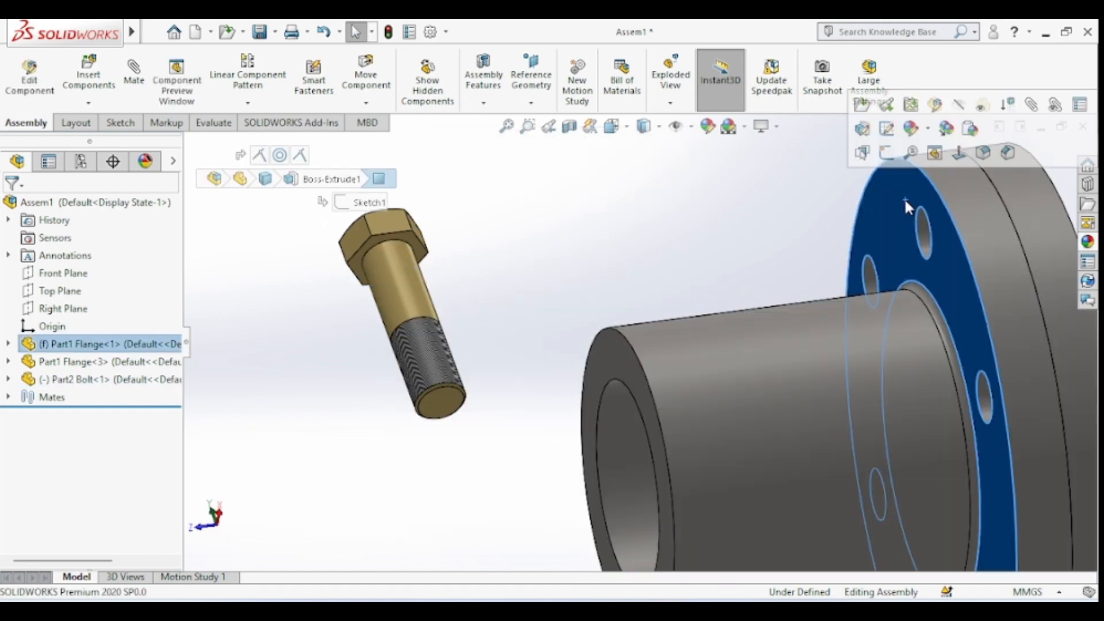
{"action": "left_click", "coordinate": [140, 80]}
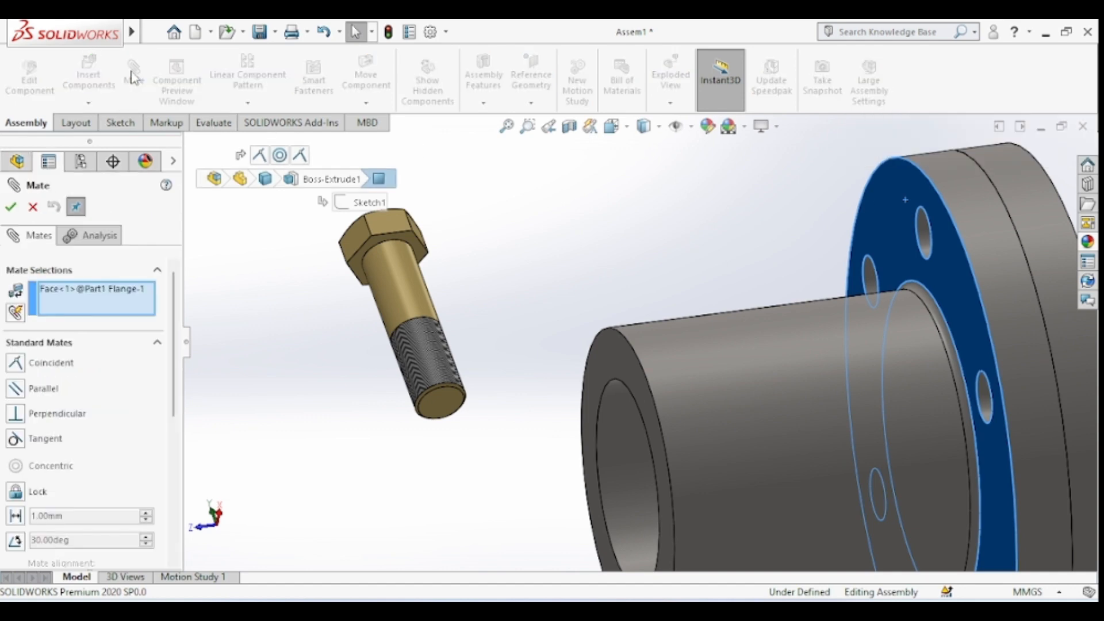
{"action": "mouse_move", "coordinate": [707, 234]}
{"action": "middle_mouse_down"}
{"action": "mouse_move", "coordinate": [668, 219]}
{"action": "mouse_move", "coordinate": [713, 253]}
{"action": "middle_mouse_up"}
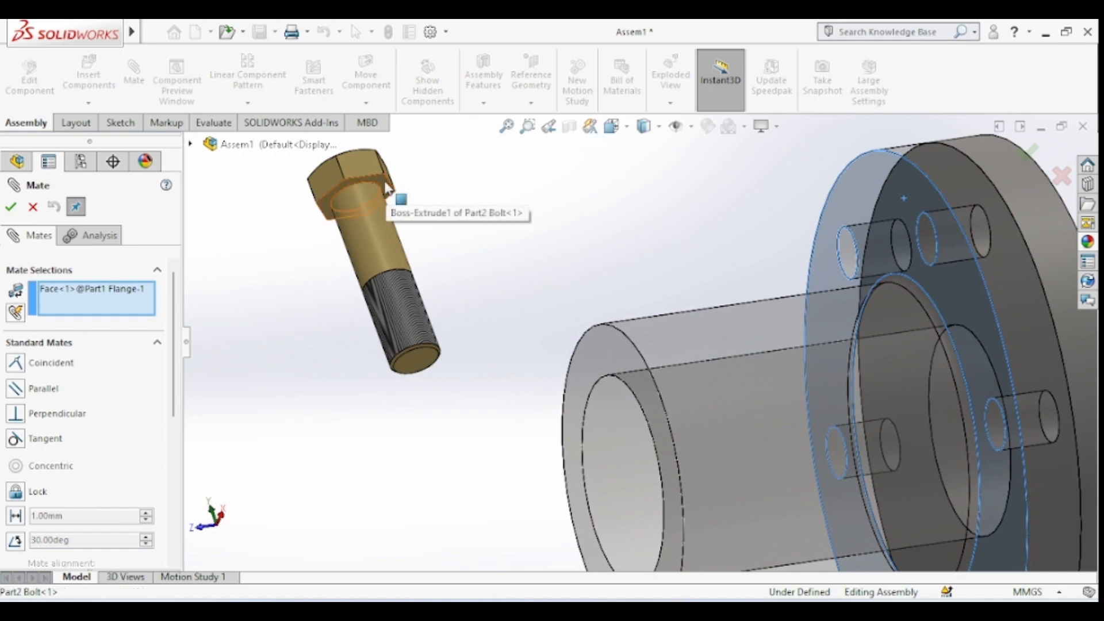
{"action": "left_click", "coordinate": [390, 187]}
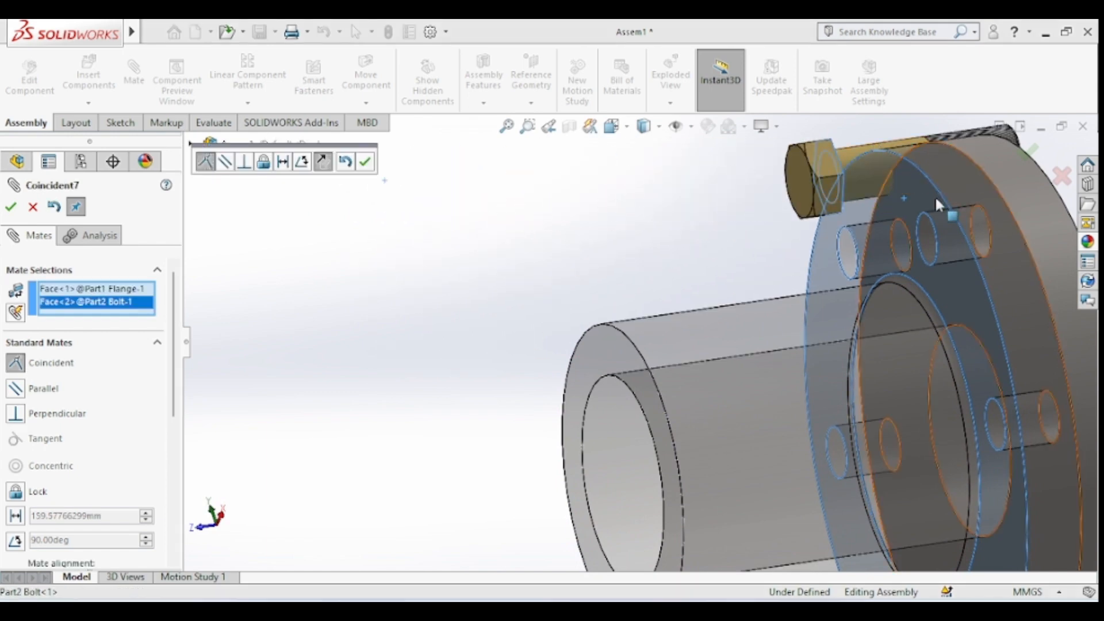
{"action": "middle_click_drag", "start_coordinate": [935, 195], "coordinate": [792, 282]}
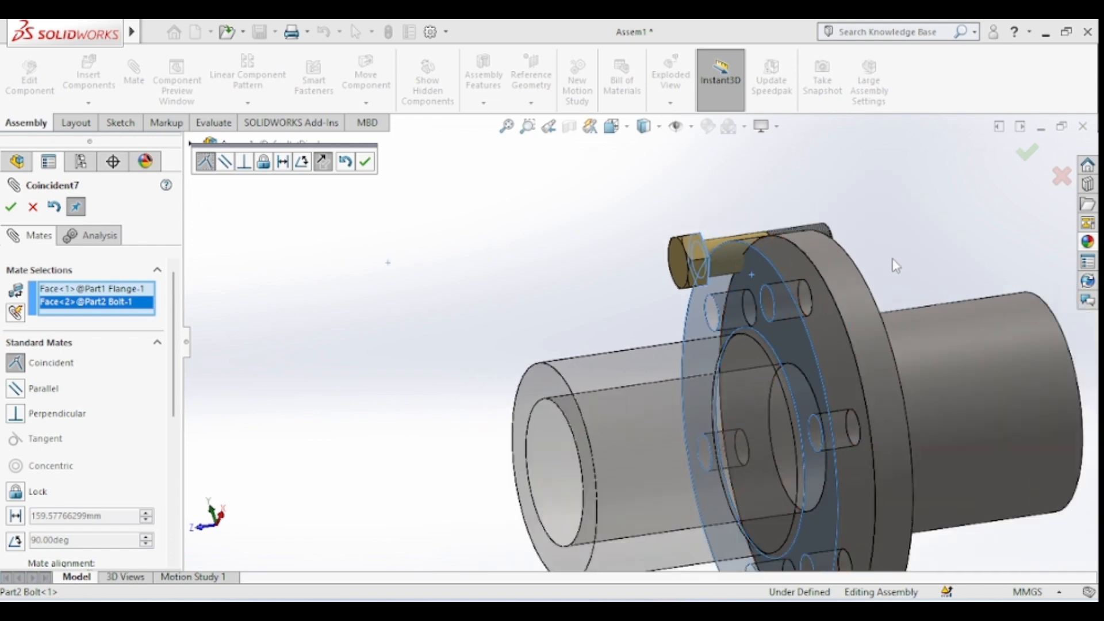
{"action": "scroll", "coordinate": [998, 221], "scroll_direction": "down", "scroll_amount": 2}
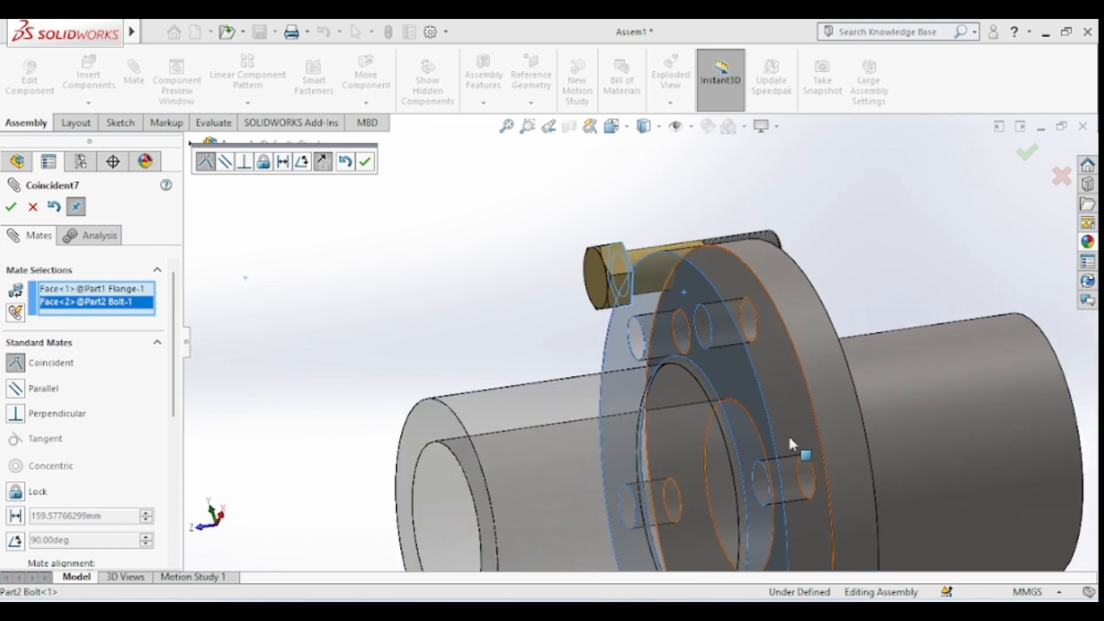
{"action": "left_click", "coordinate": [1032, 153]}
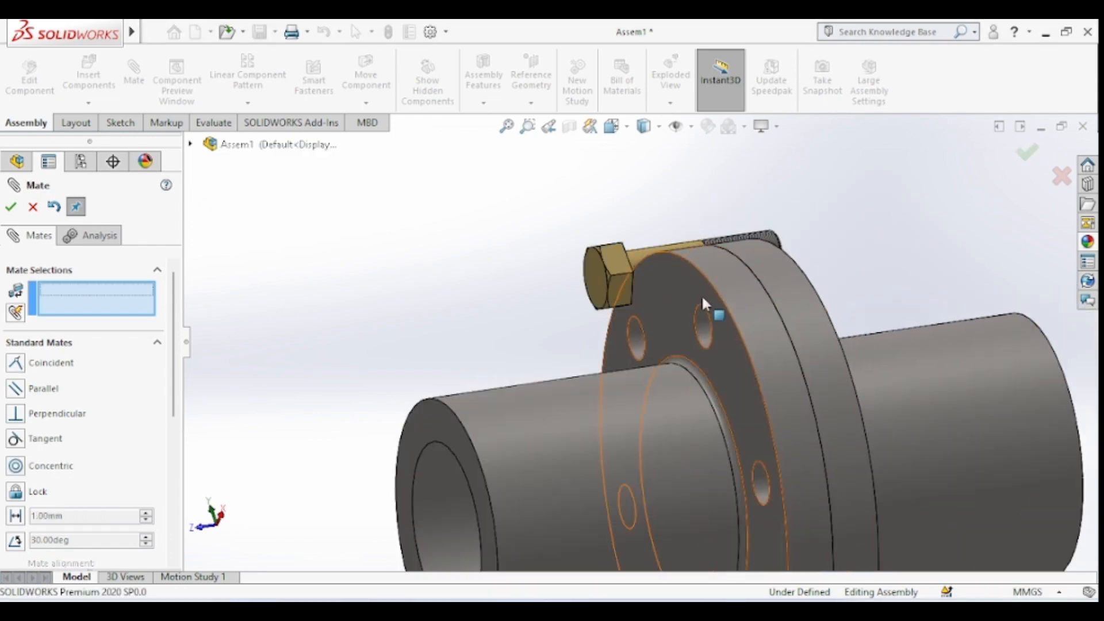
Seat the bolt in an upper flange hole with a coincident mate between its smooth shank and the first flange's hole edge
{"action": "middle_click_drag", "start_coordinate": [906, 207], "coordinate": [893, 260]}
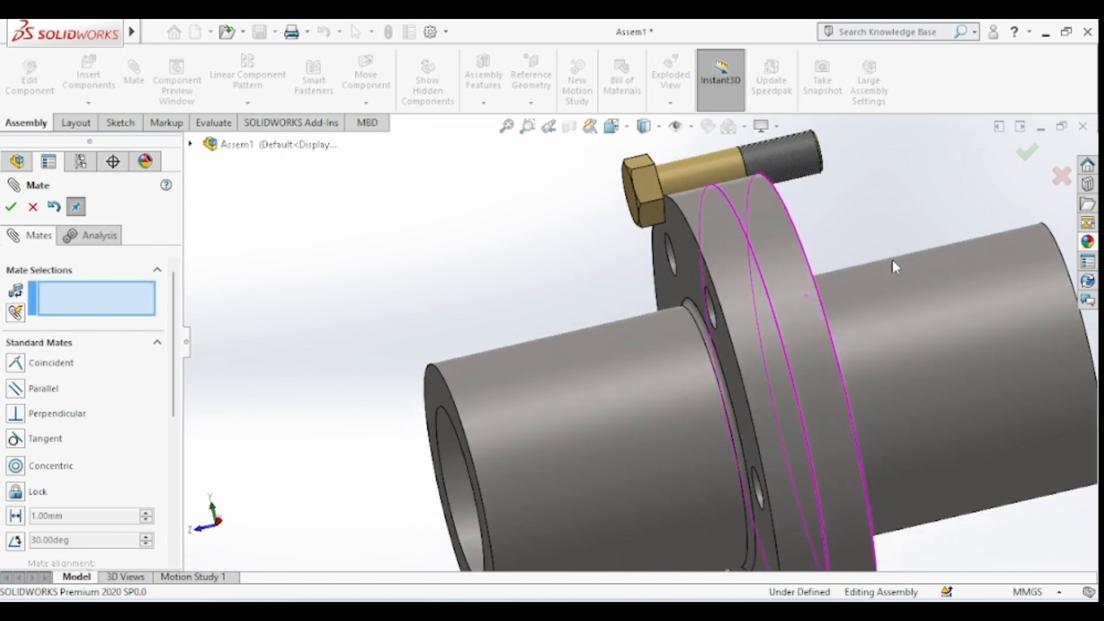
{"action": "left_click", "coordinate": [696, 171]}
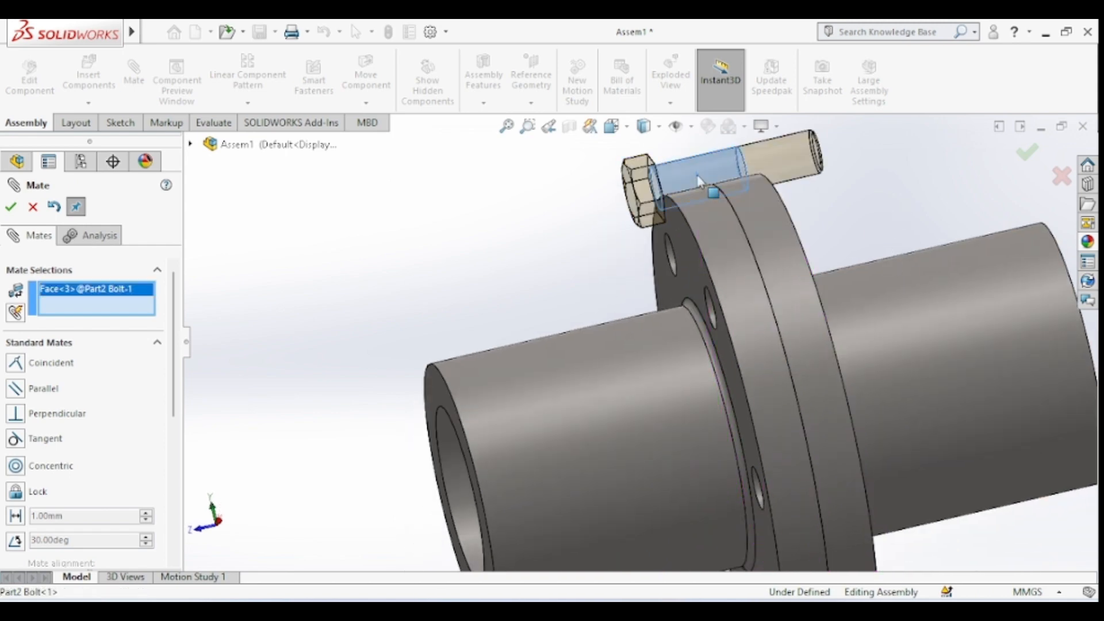
{"action": "left_click", "coordinate": [671, 258]}
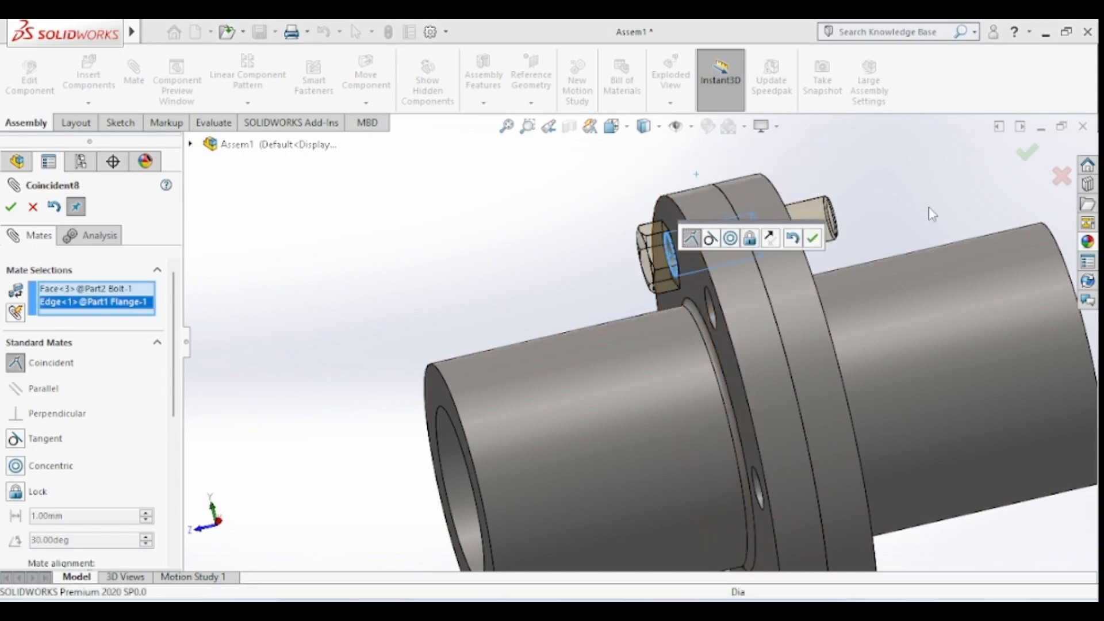
{"action": "middle_click_drag", "start_coordinate": [921, 195], "coordinate": [939, 257]}
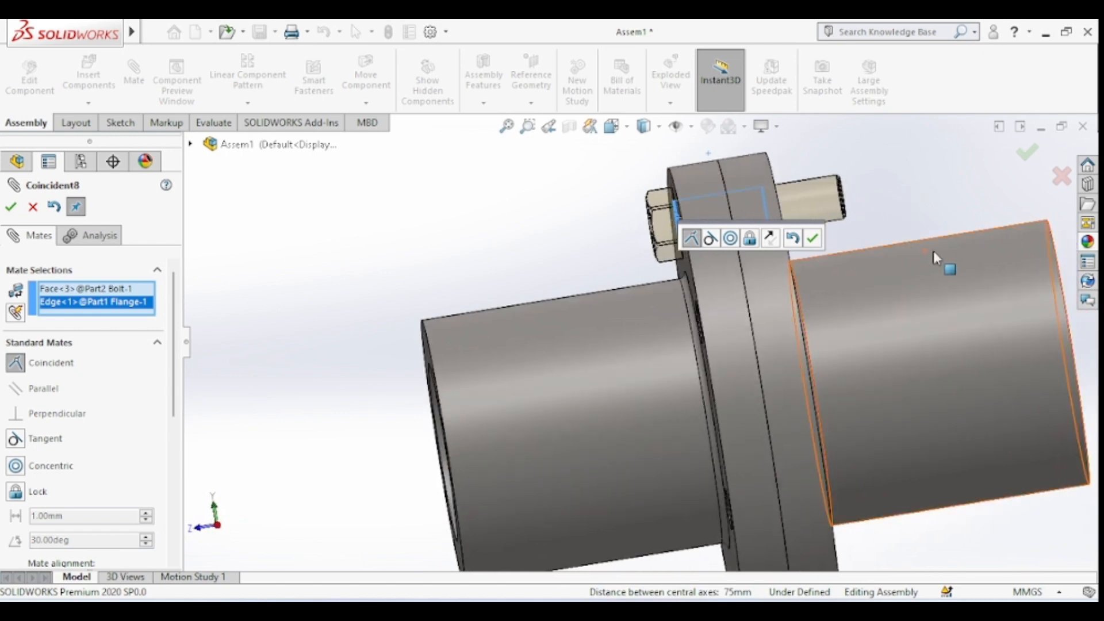
{"action": "left_click", "coordinate": [1029, 159]}
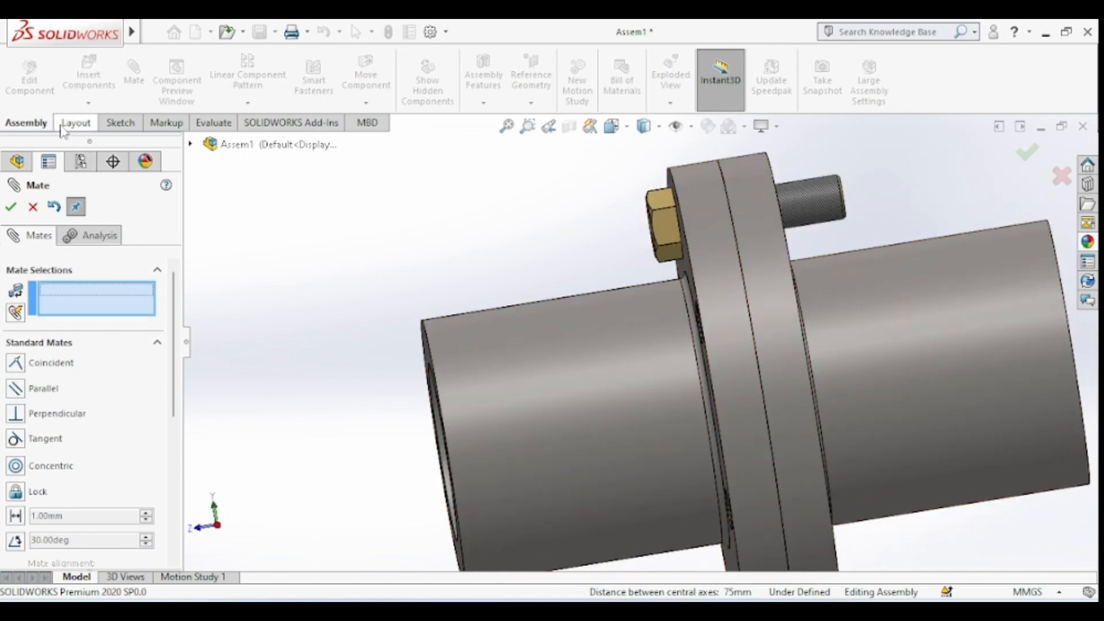
{"action": "left_click", "coordinate": [8, 211]}
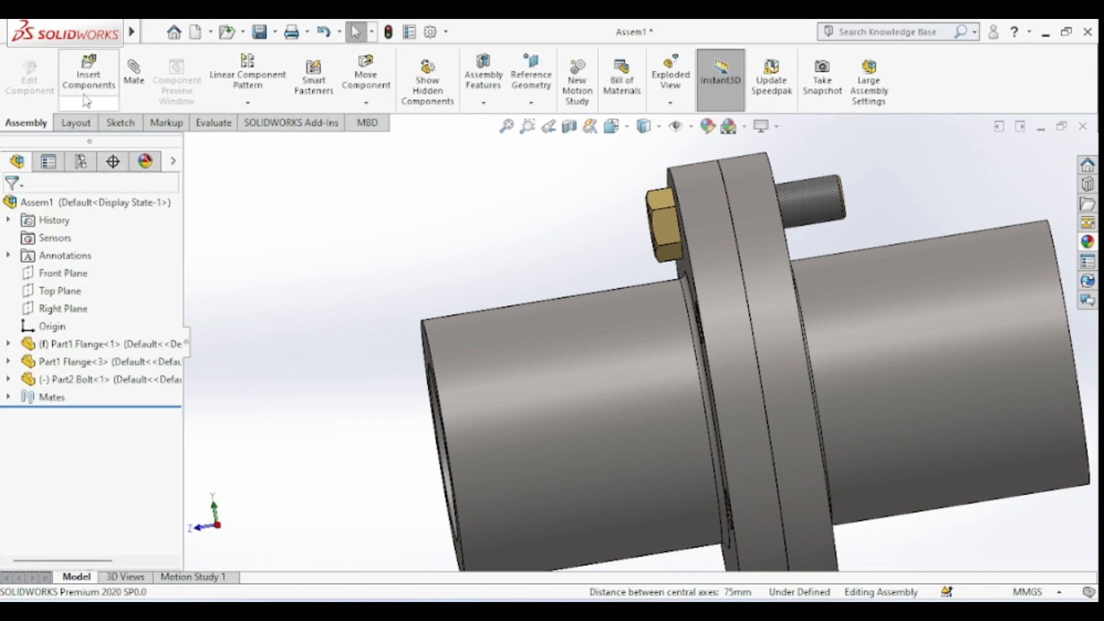
Insert one Part3 Bolt component, the hex nut, into the free space beyond the bolt's threaded end
{"action": "left_click", "coordinate": [88, 77]}
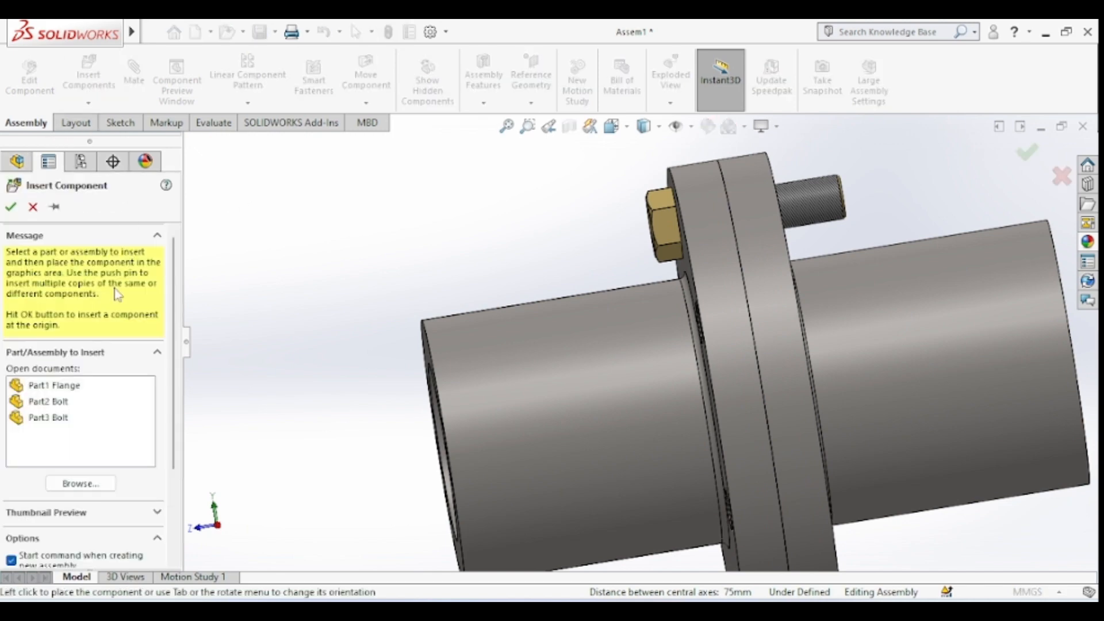
{"action": "left_click", "coordinate": [48, 418]}
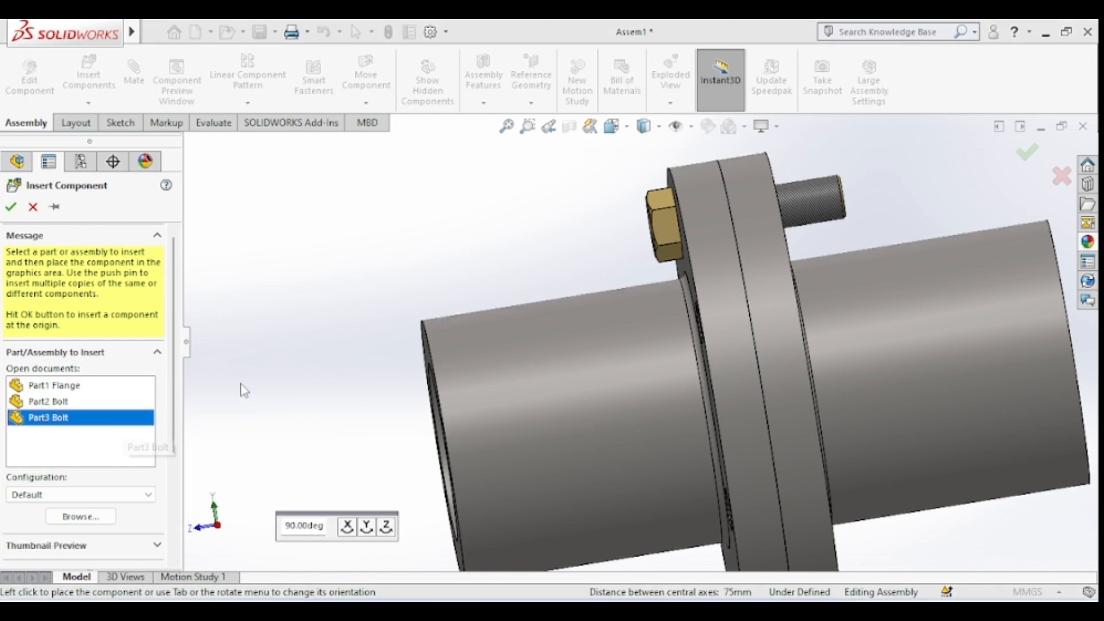
{"action": "left_click", "coordinate": [906, 171]}
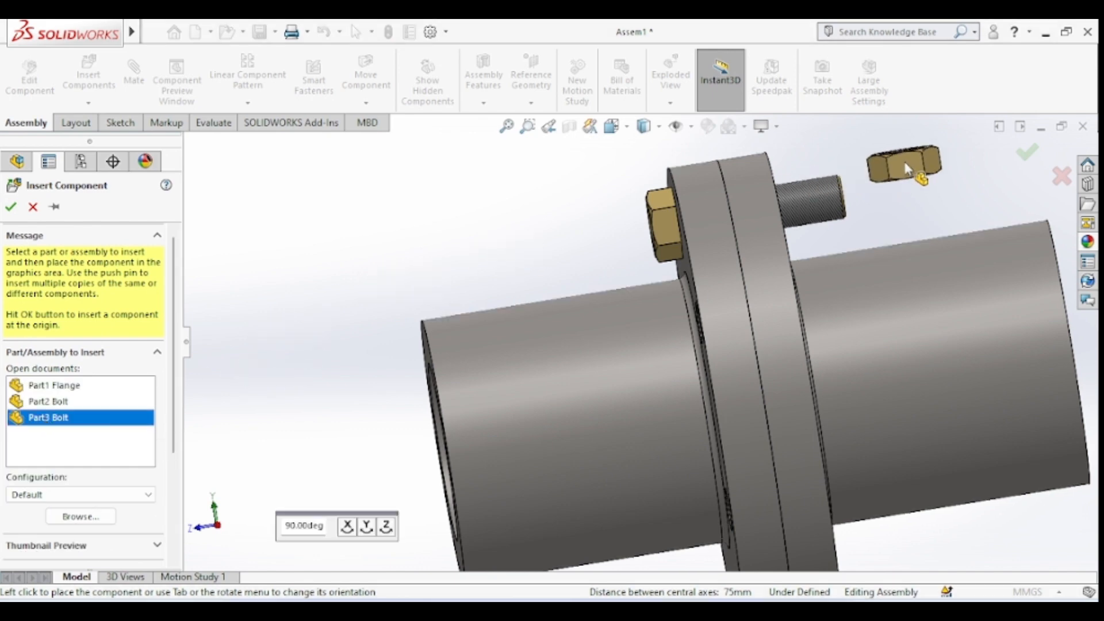
Add a concentric mate between the nut's threaded bore and the bolt's threaded shank
{"action": "middle_click_drag", "start_coordinate": [982, 171], "coordinate": [974, 298]}
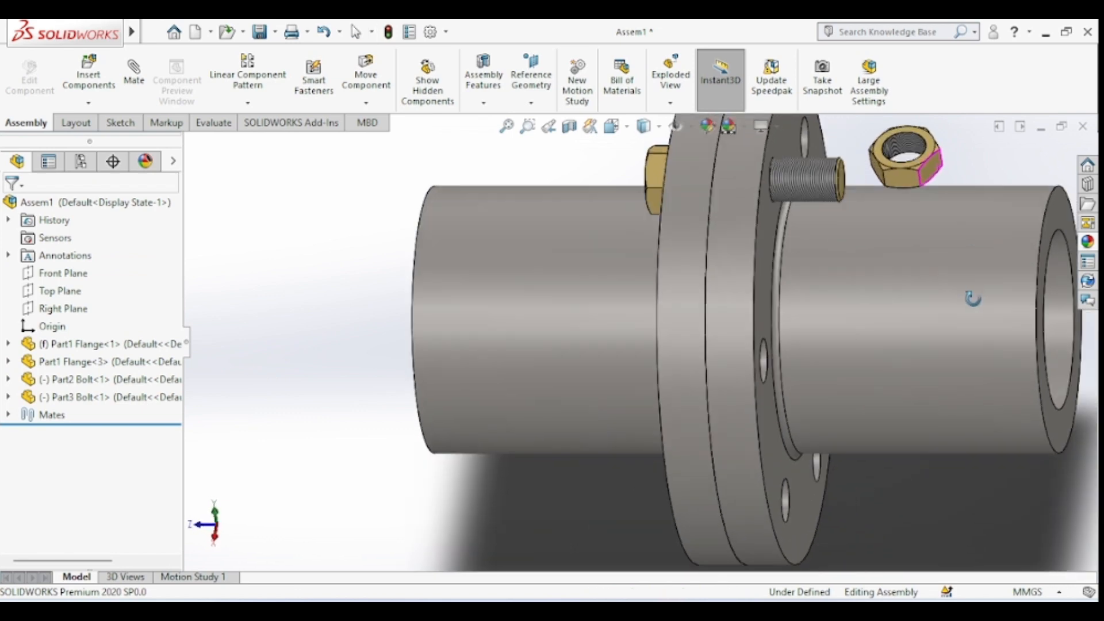
{"action": "left_click", "coordinate": [909, 151]}
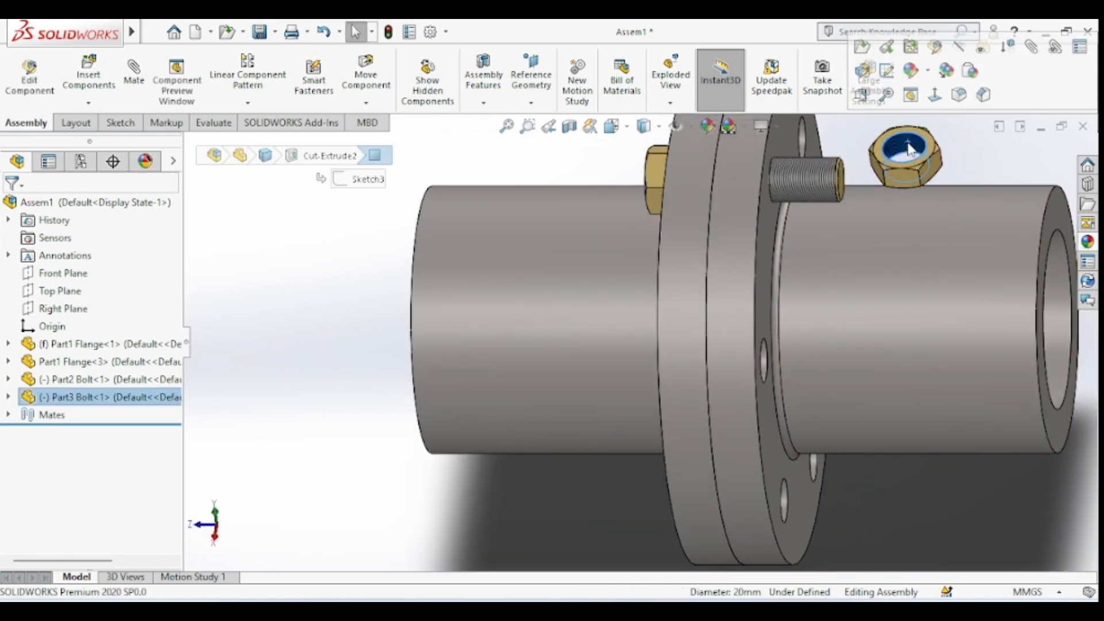
{"action": "left_click", "coordinate": [808, 173], "text": "ctrl"}
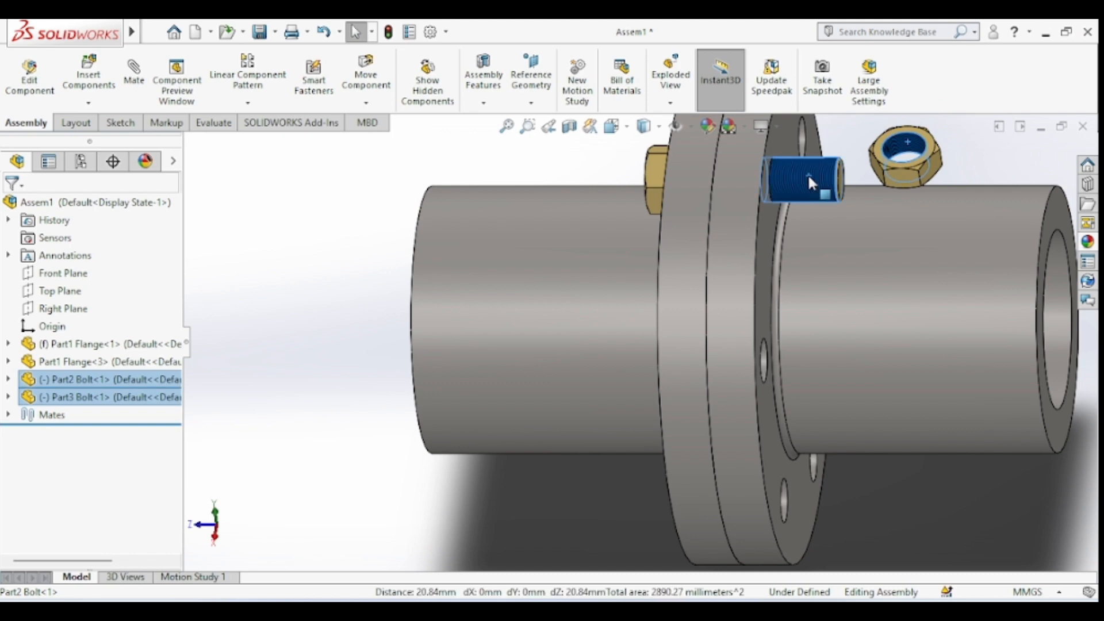
{"action": "left_click", "coordinate": [133, 78]}
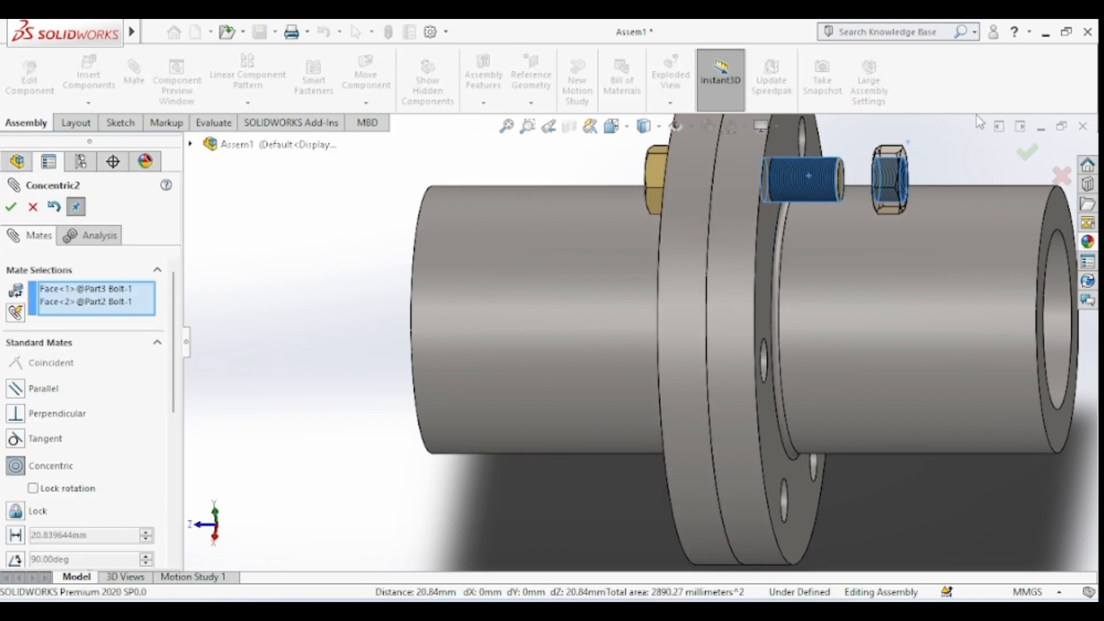
{"action": "middle_click_drag", "start_coordinate": [949, 165], "coordinate": [973, 186]}
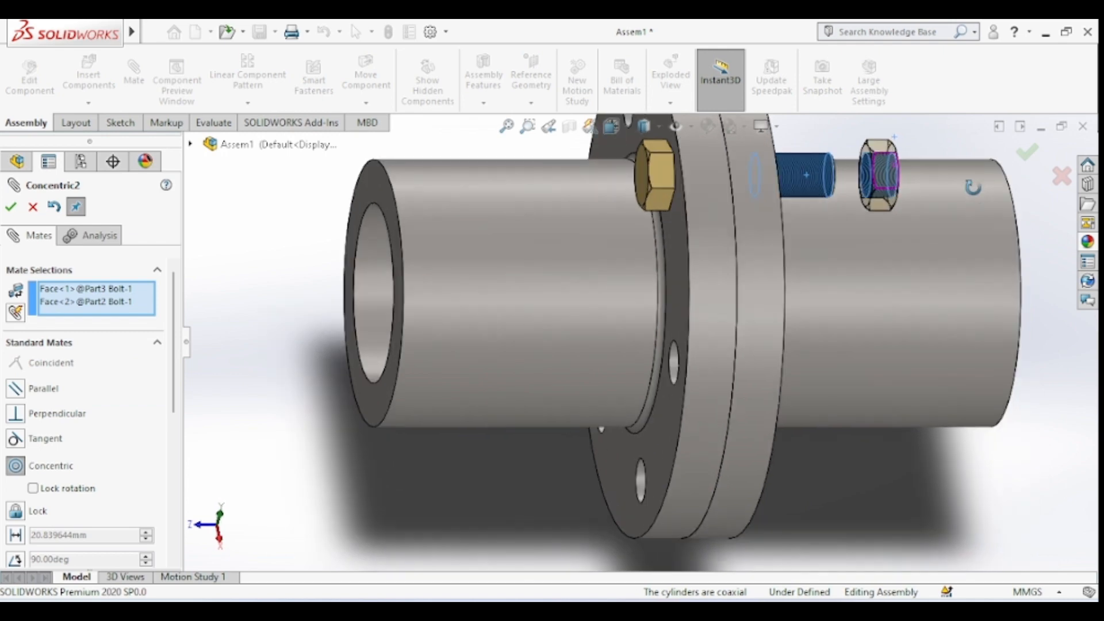
{"action": "left_click", "coordinate": [1028, 152]}
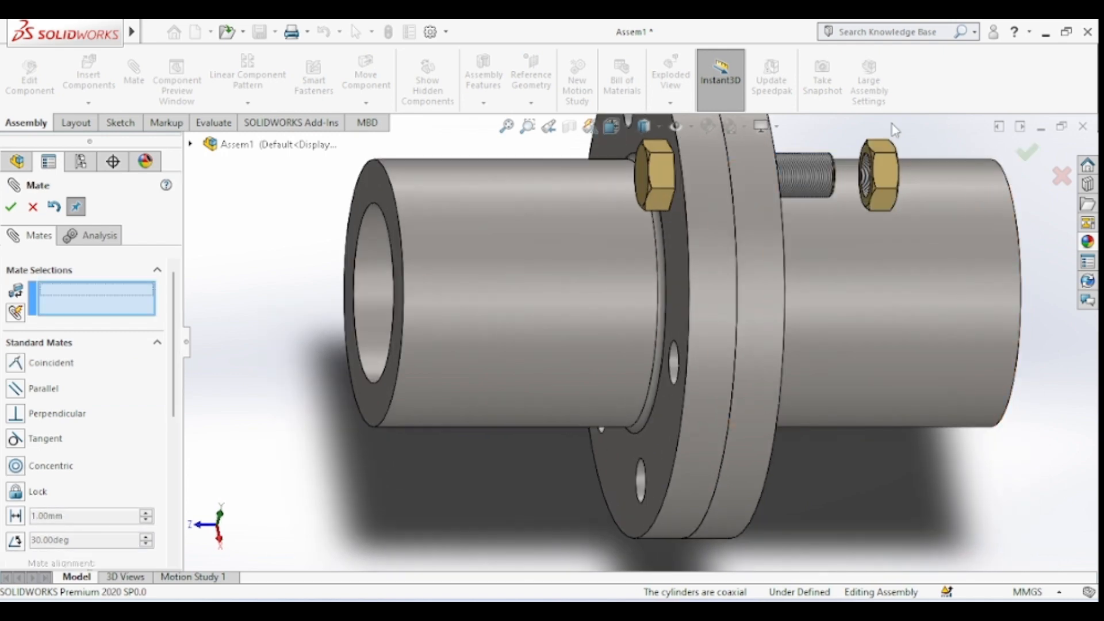
Add a coincident mate between the nut's flange-side face and the second flange's disc face, and finish mating
{"action": "middle_click_drag", "start_coordinate": [894, 135], "coordinate": [914, 138]}
{"action": "left_click", "coordinate": [869, 163]}
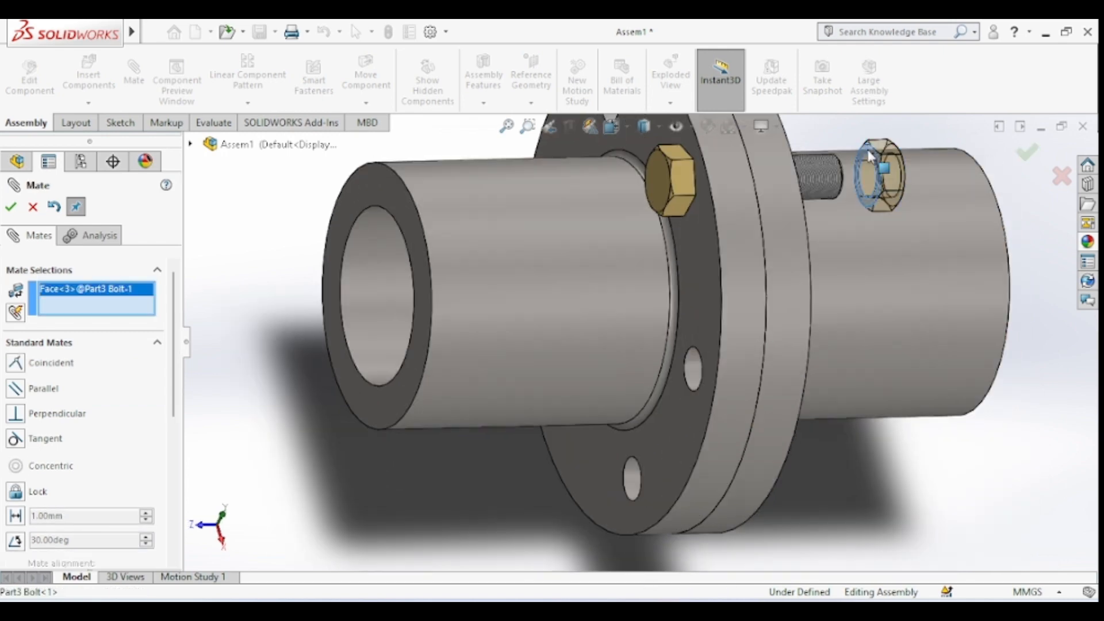
{"action": "middle_click_drag", "start_coordinate": [1031, 300], "coordinate": [771, 185]}
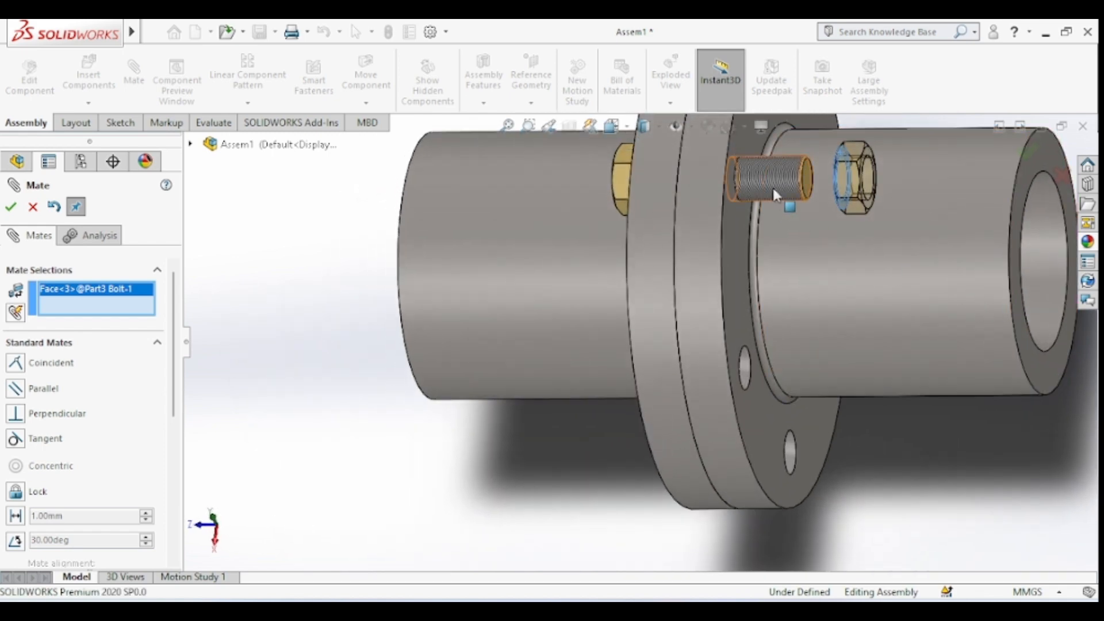
{"action": "left_click", "coordinate": [737, 146]}
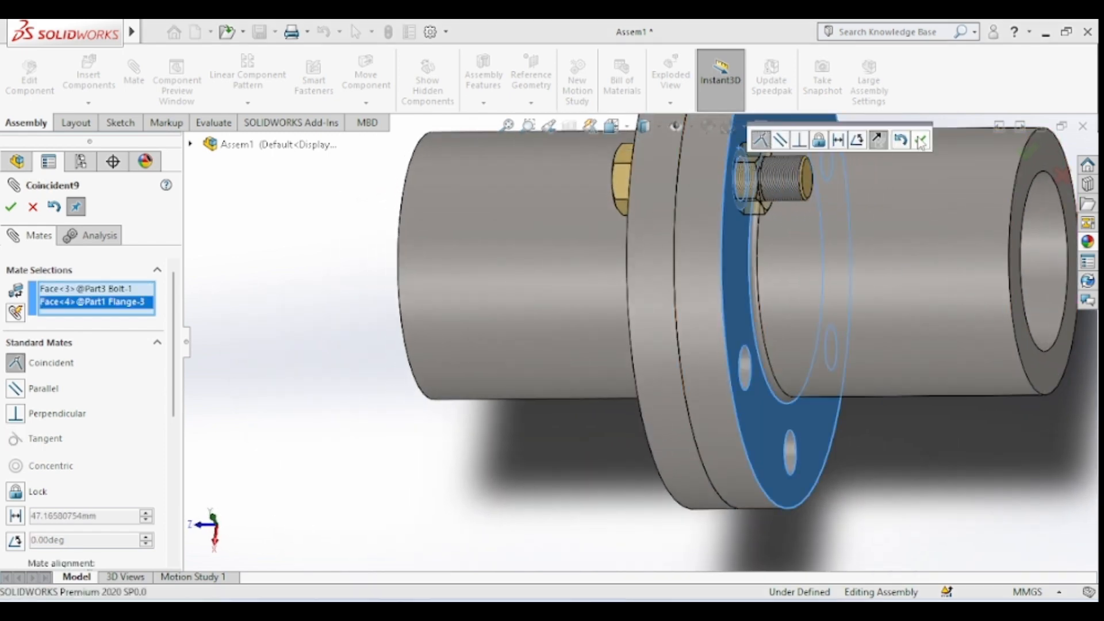
{"action": "left_click", "coordinate": [922, 141]}
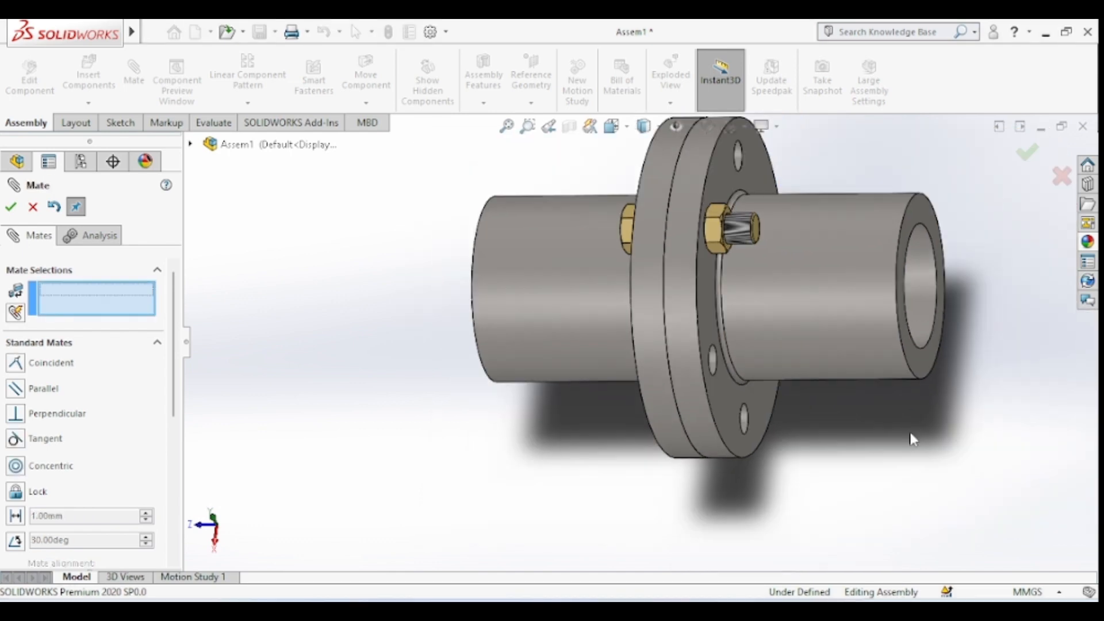
{"action": "middle_click_drag", "start_coordinate": [895, 200], "coordinate": [933, 200]}
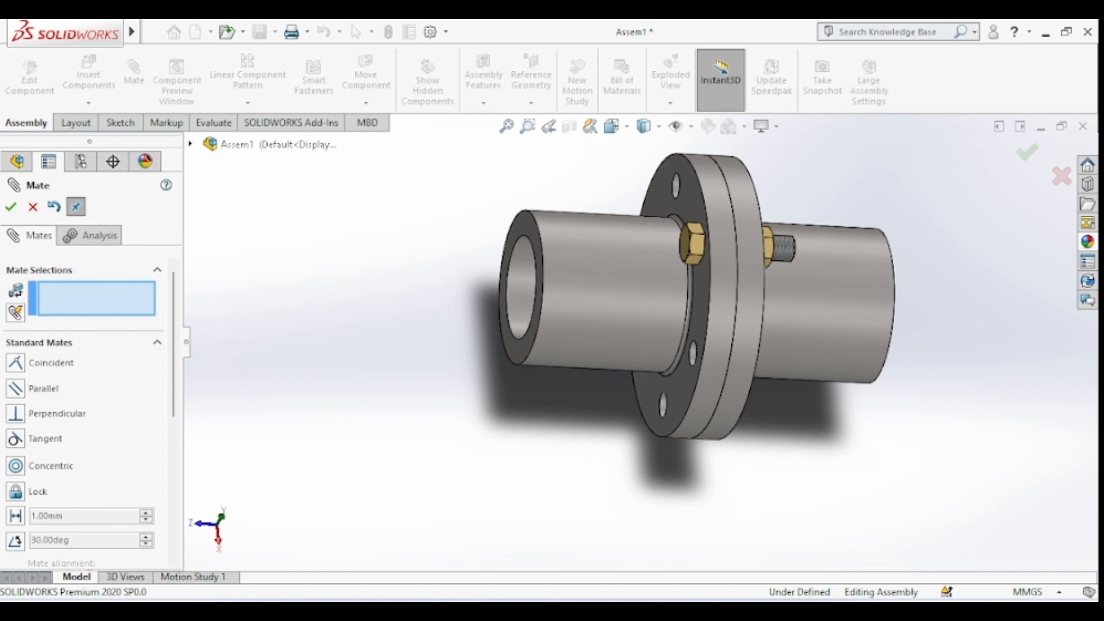
{"action": "left_click", "coordinate": [1027, 152]}
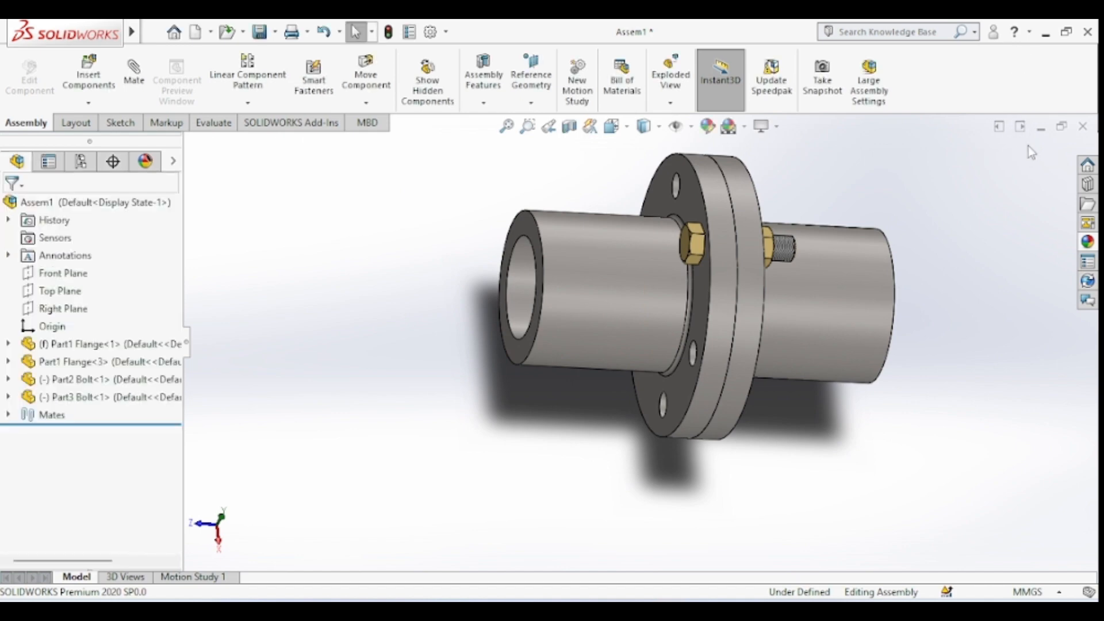
Create a circular component pattern of the bolt and nut about the first flange's outer circular edge, with 6 equally spaced instances over 360 degrees
{"action": "left_click", "coordinate": [248, 102]}
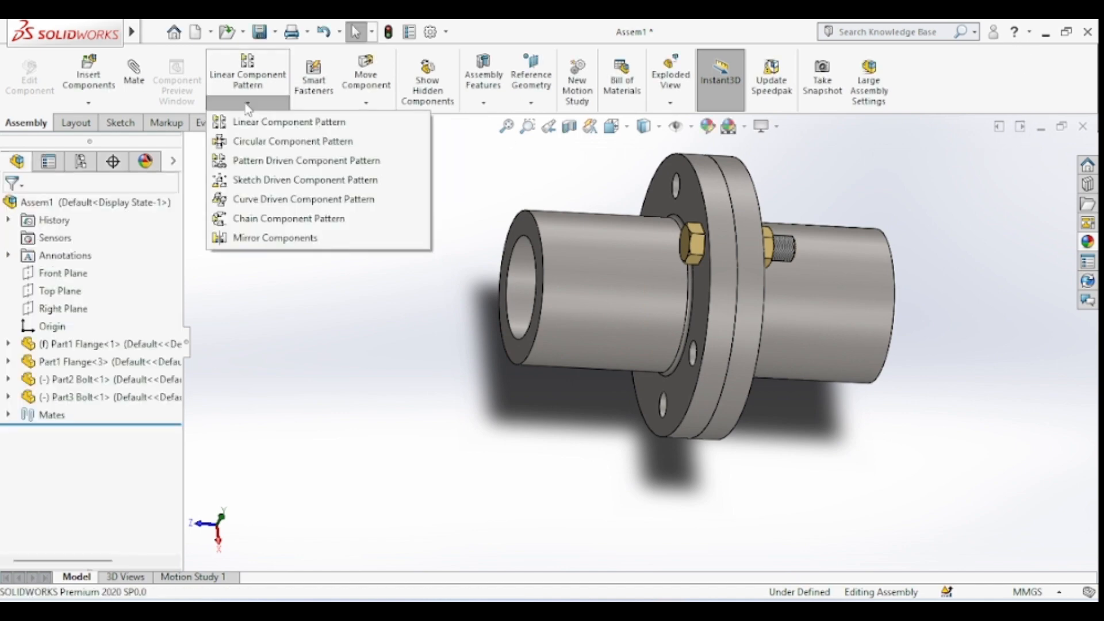
{"action": "left_click", "coordinate": [256, 142]}
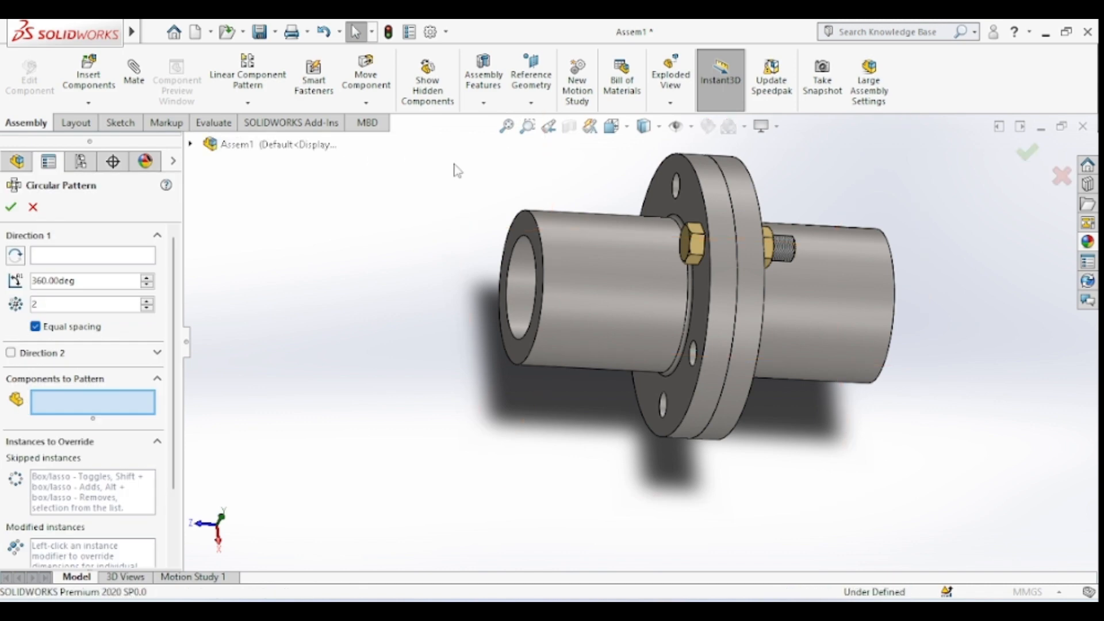
{"action": "left_click", "coordinate": [697, 241]}
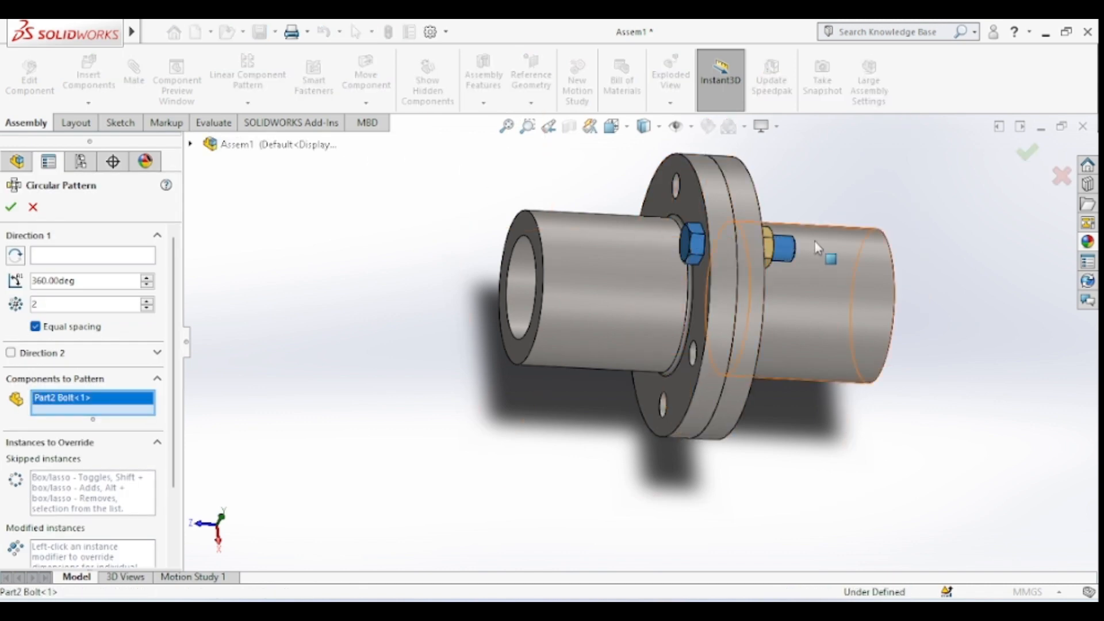
{"action": "left_click", "coordinate": [775, 251]}
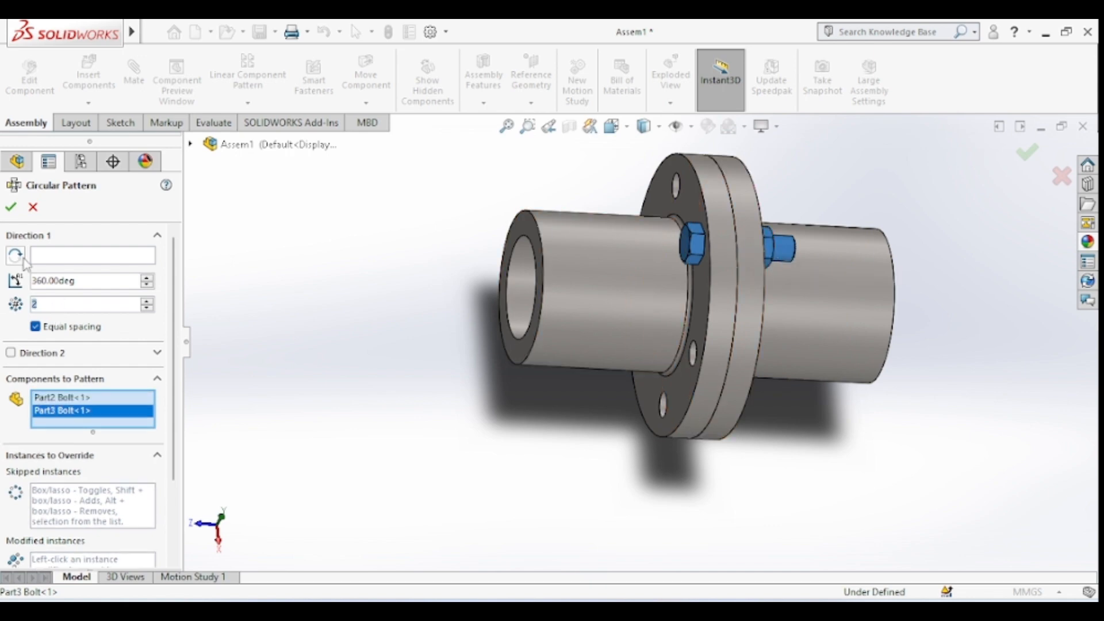
{"action": "type", "text": "6"}
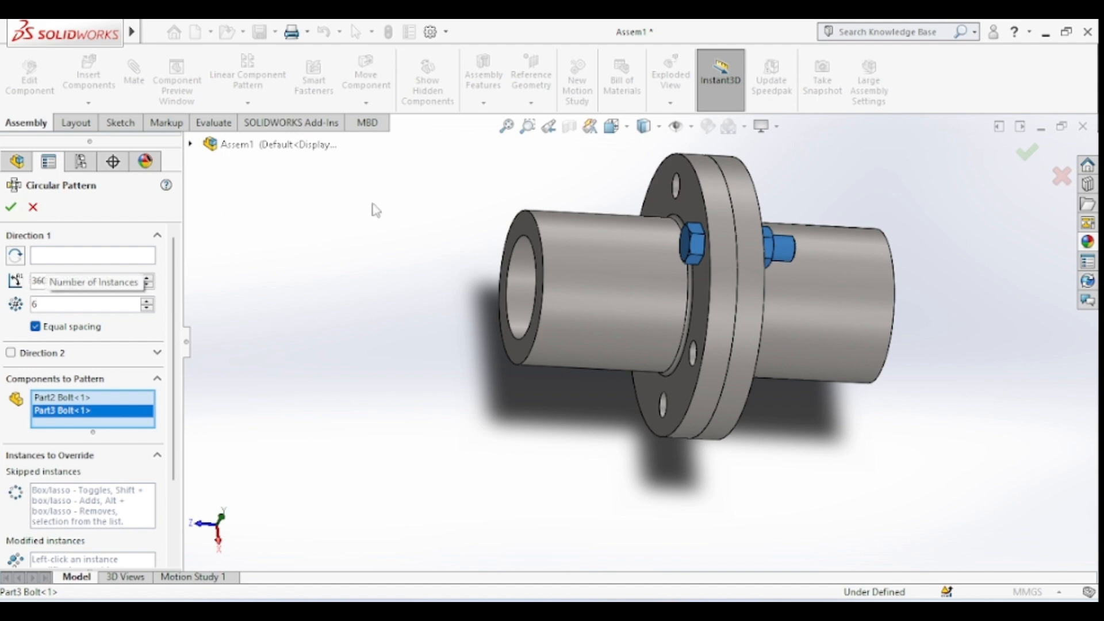
{"action": "left_click", "coordinate": [135, 257]}
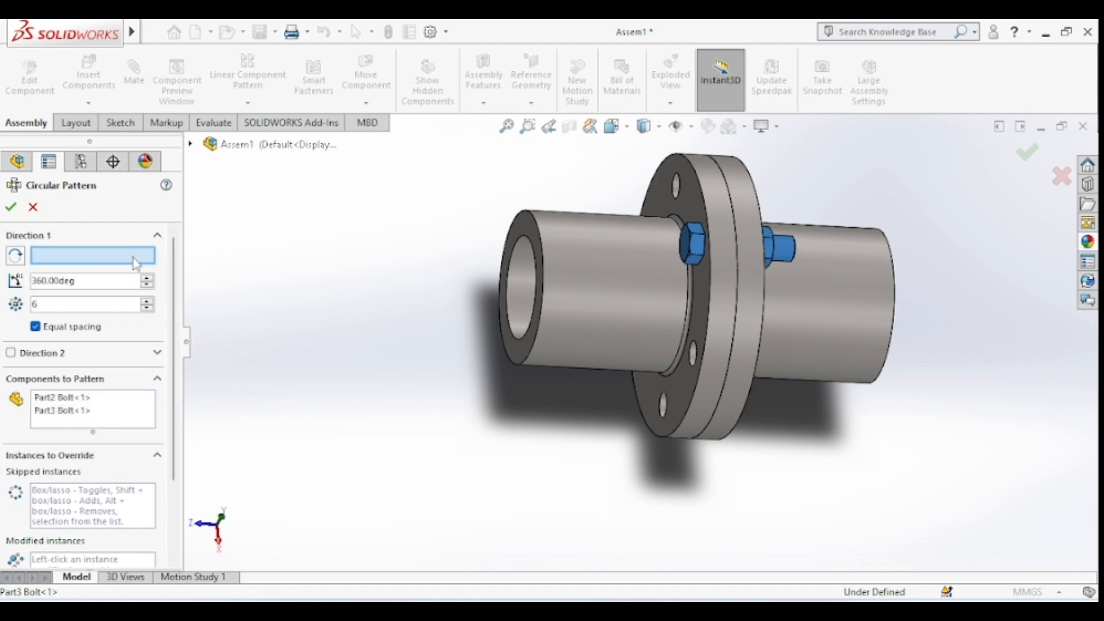
{"action": "left_click", "coordinate": [703, 200]}
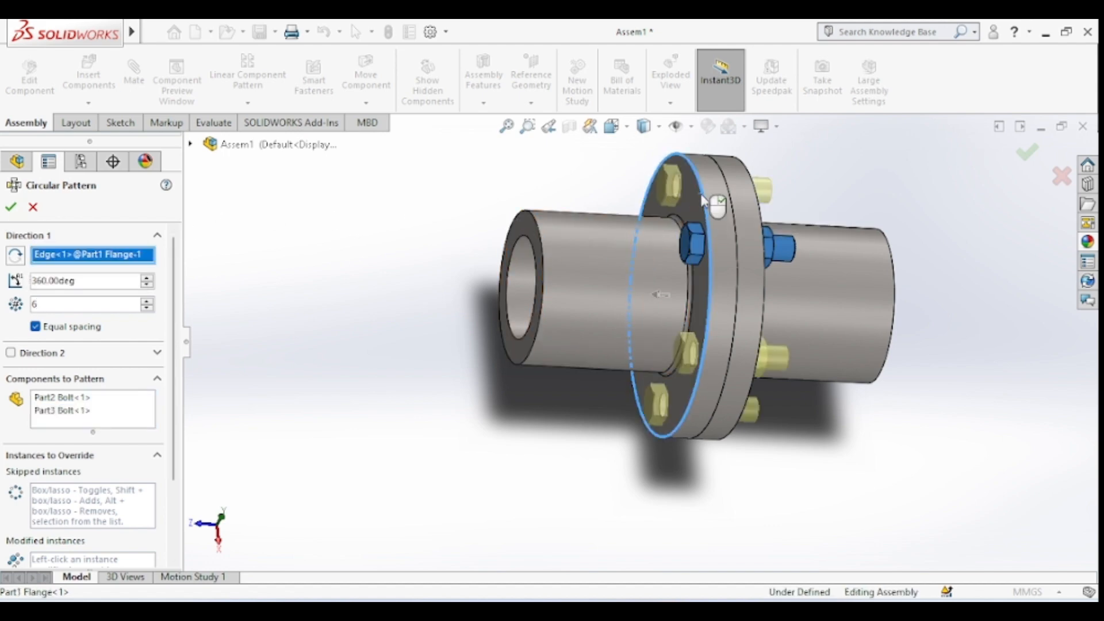
{"action": "left_click", "coordinate": [11, 208]}
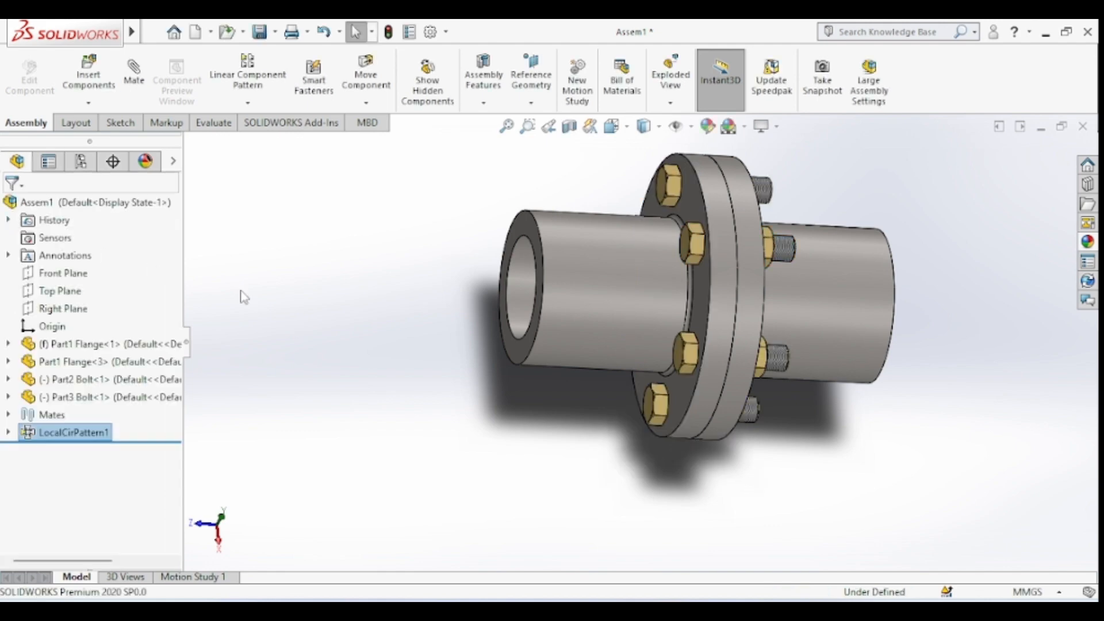
{"action": "middle_click_drag", "start_coordinate": [378, 280], "coordinate": [395, 153]}
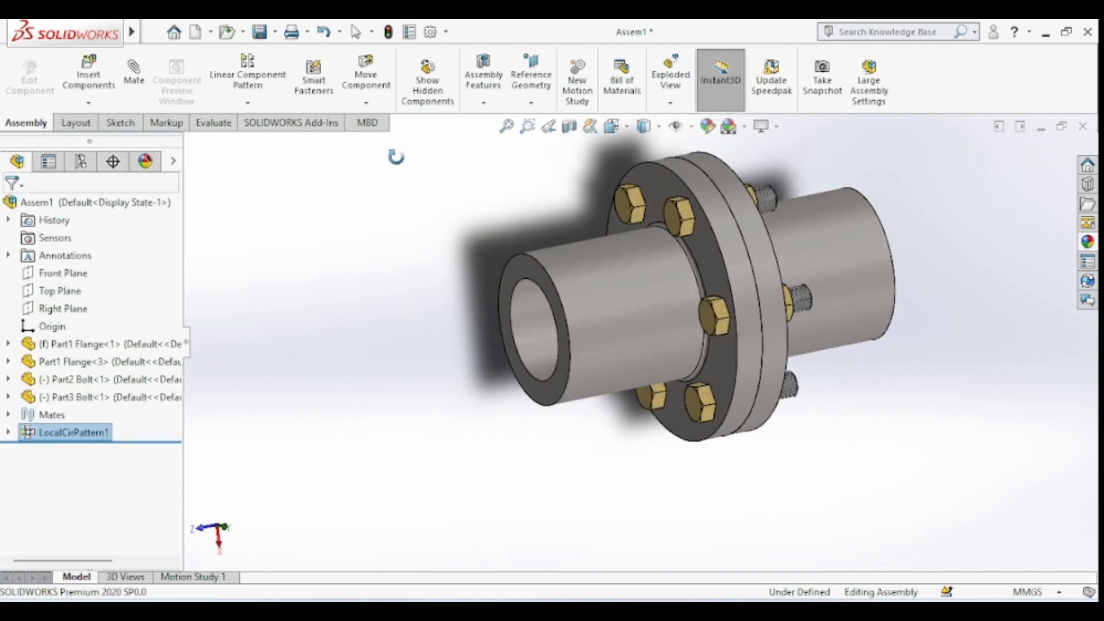
{"action": "scroll", "coordinate": [1019, 191], "scroll_direction": "up", "scroll_amount": 3}
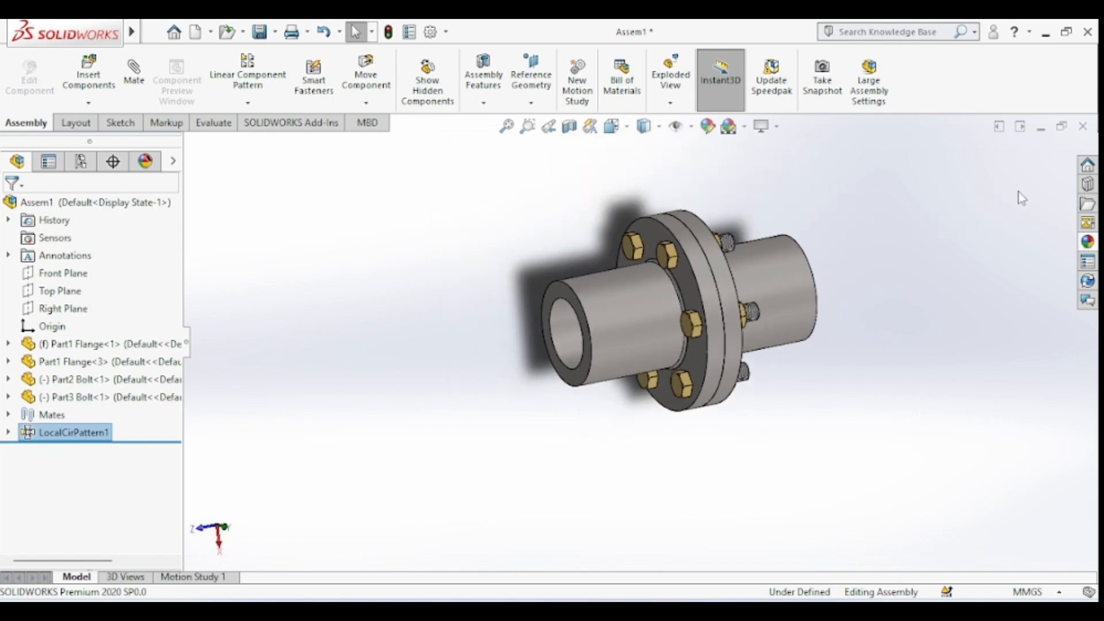
{"action": "scroll", "coordinate": [870, 280], "scroll_direction": "down", "scroll_amount": 2}
{"action": "mouse_move", "coordinate": [823, 259]}
{"action": "middle_mouse_down"}
{"action": "mouse_move", "coordinate": [852, 244]}
{"action": "mouse_move", "coordinate": [794, 226]}
{"action": "mouse_move", "coordinate": [788, 237]}
{"action": "mouse_move", "coordinate": [833, 263]}
{"action": "middle_mouse_up"}
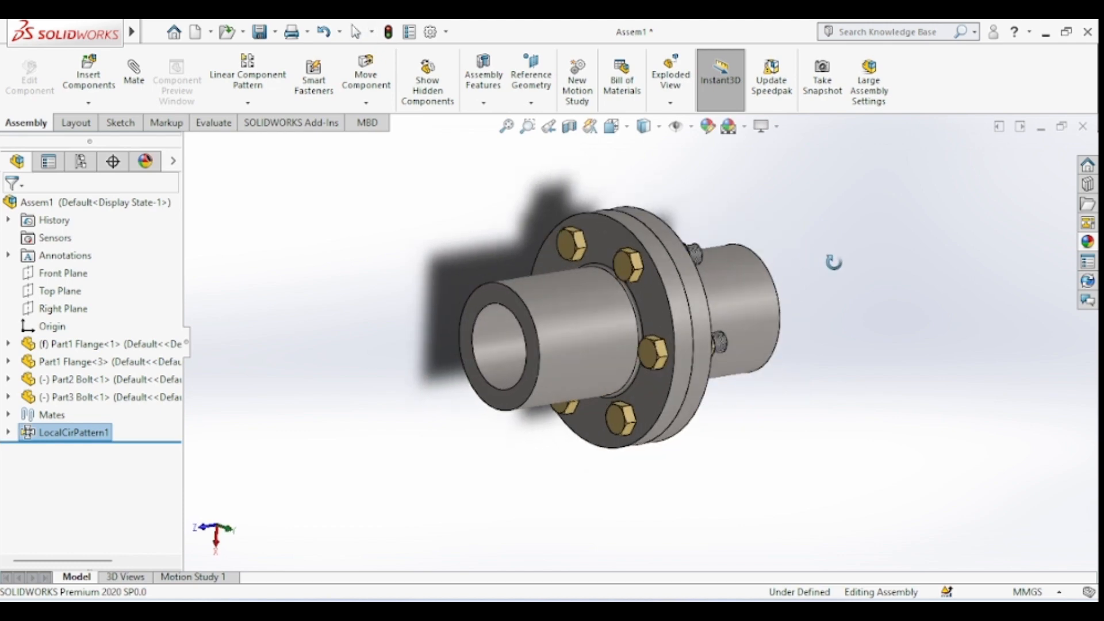